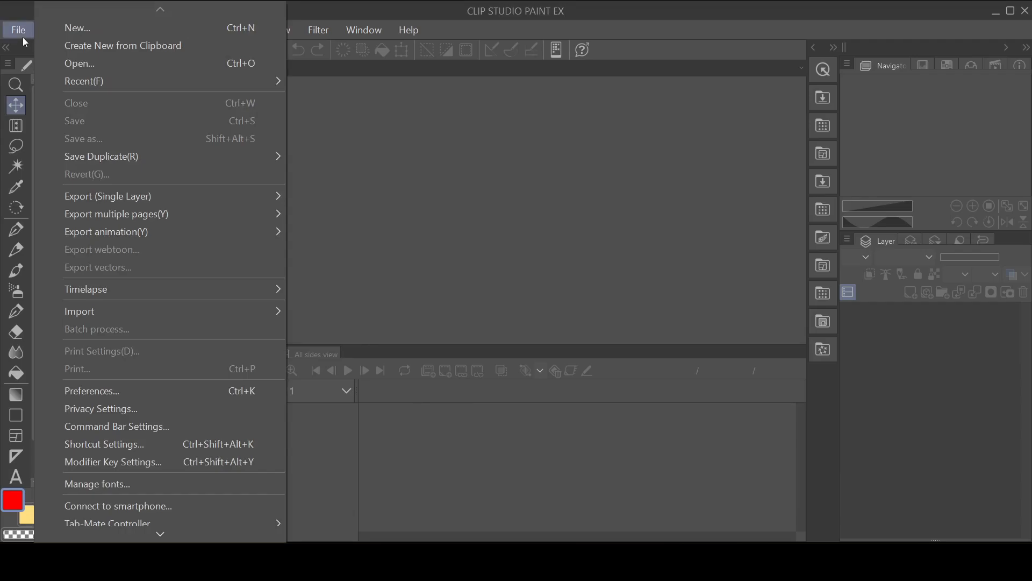
Step: Create a new animation project with a 640 x 540 px output frame at 72 resolution, using pixels as the unit
left_click(65, 25)
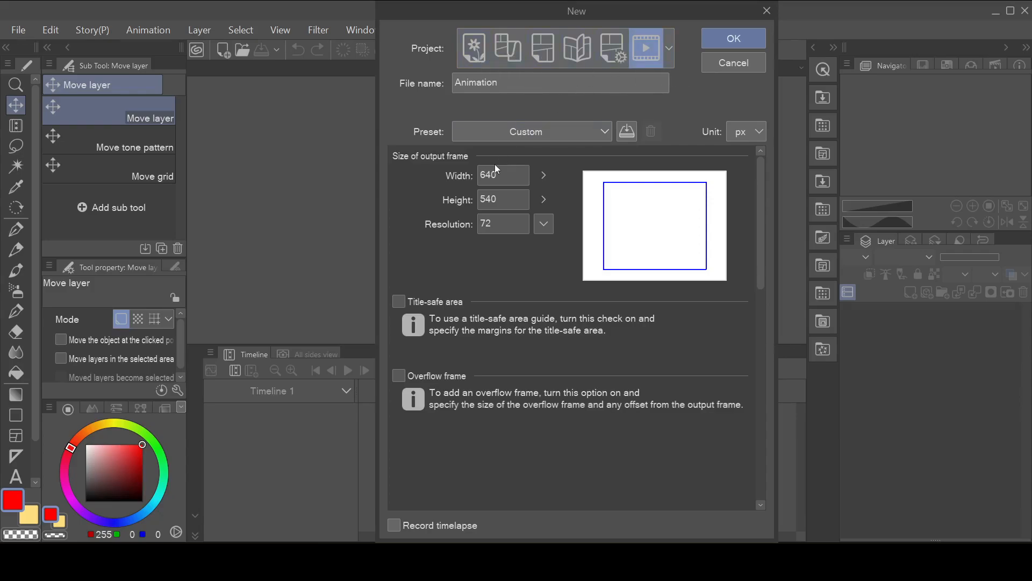
left_click(506, 178)
left_click(510, 207)
left_click(514, 226)
left_click(744, 144)
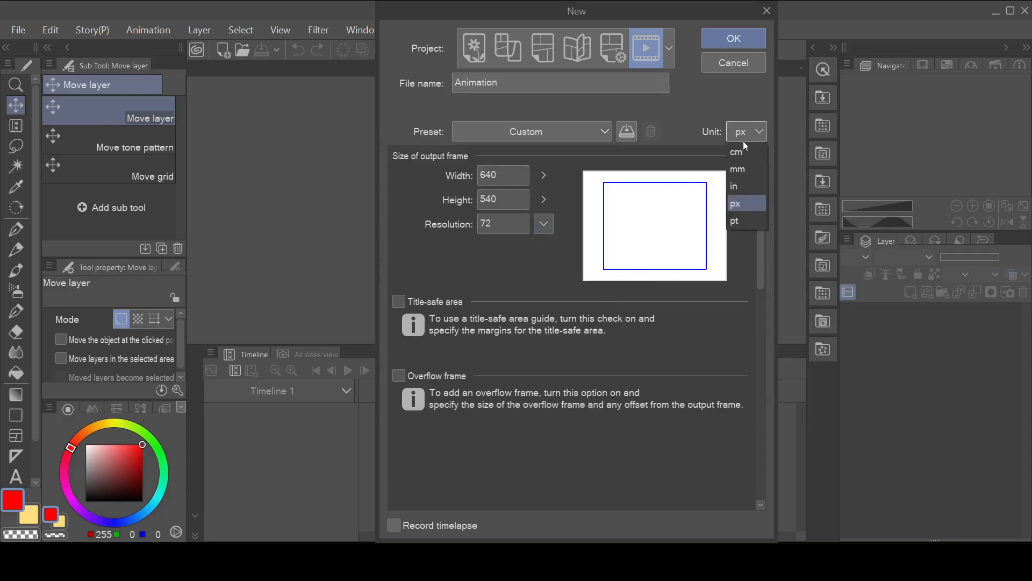
left_click(744, 208)
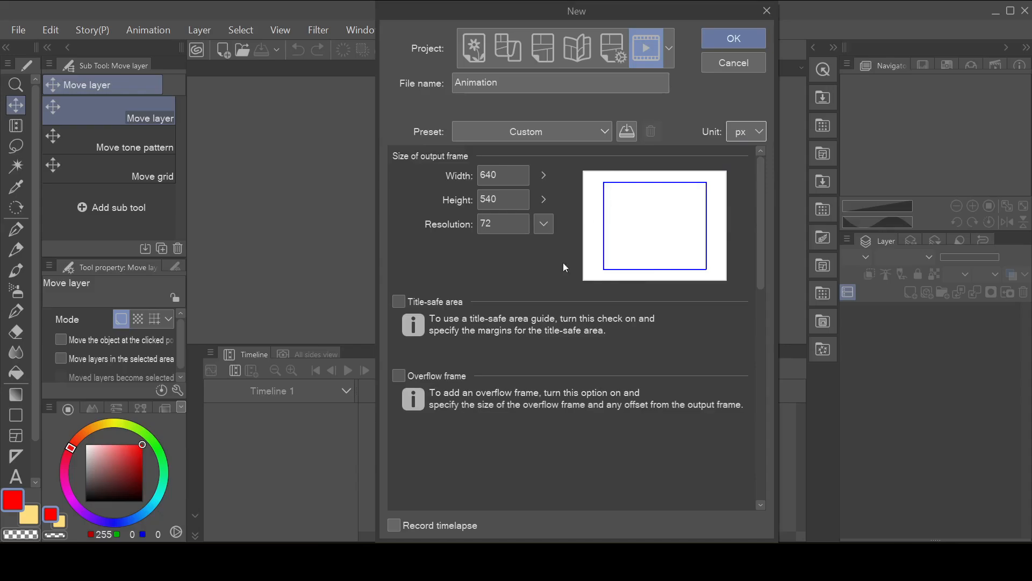
left_click(724, 41)
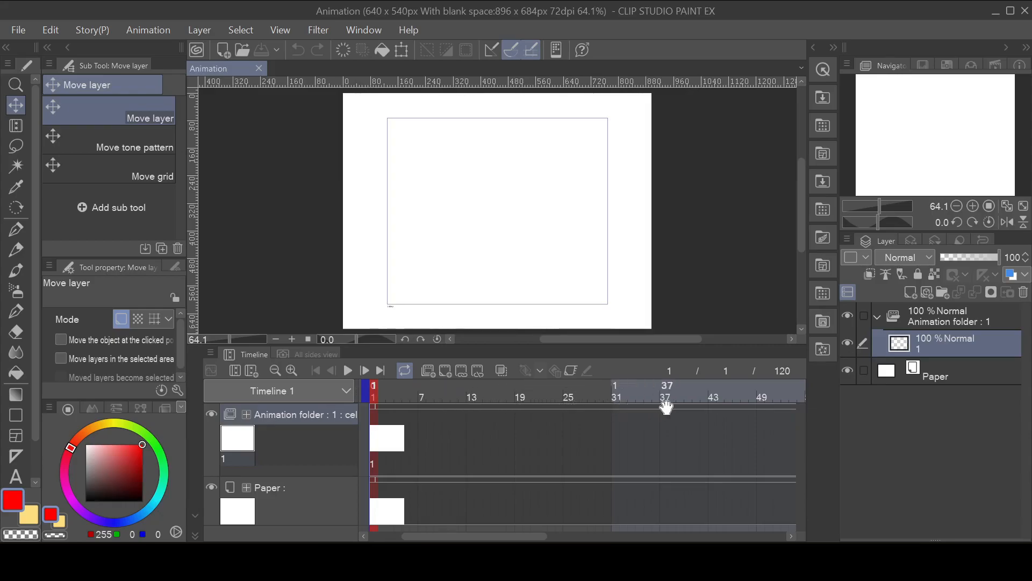
Step: Shorten the animation timeline so that it ends at frame 8
left_click_drag(535, 536, 749, 518)
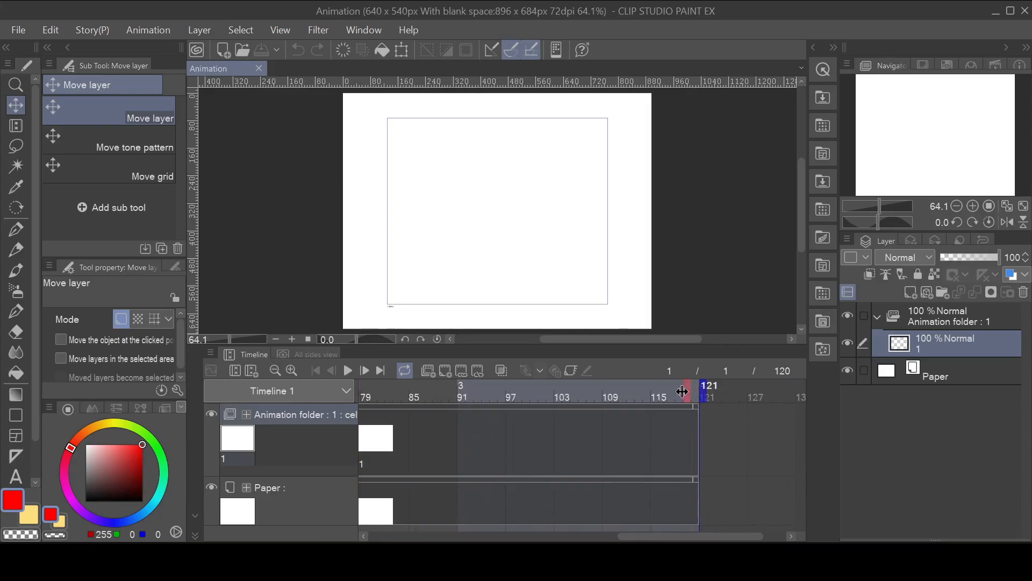
mouse_move(349, 387)
left_mouse_down()
mouse_move(253, 389)
mouse_move(526, 385)
left_mouse_up()
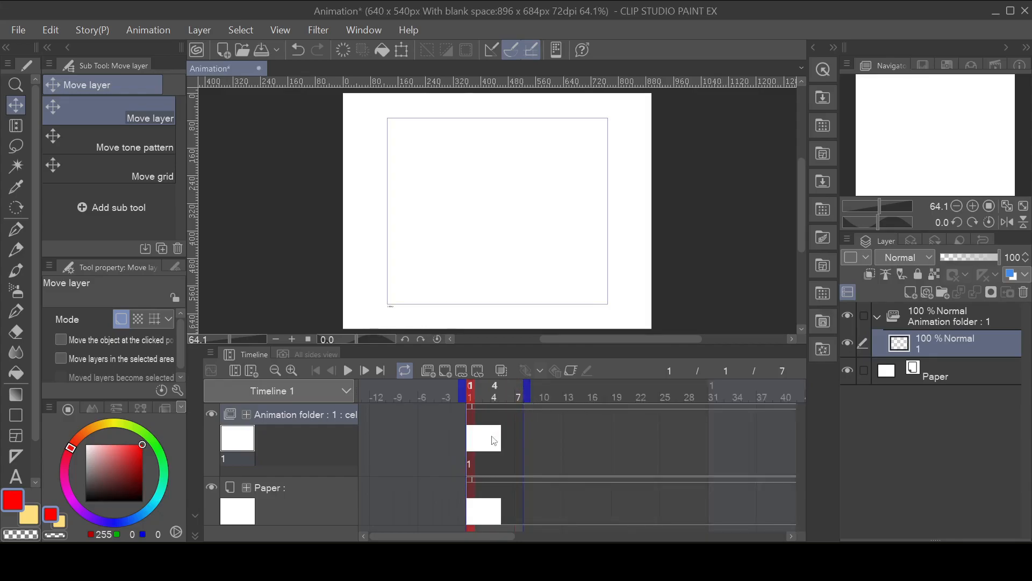
left_click_drag(530, 397, 535, 394)
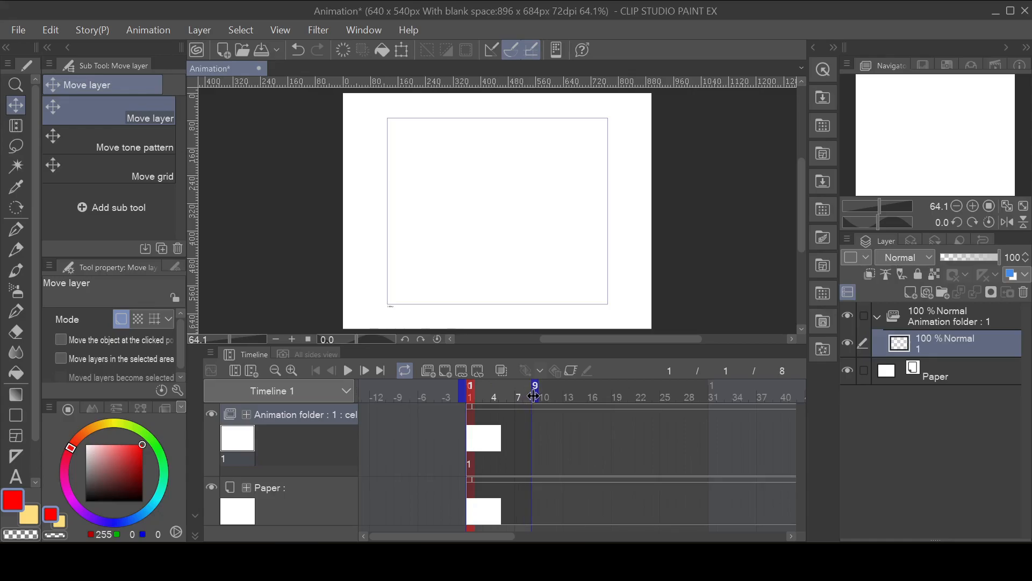
left_click(529, 400)
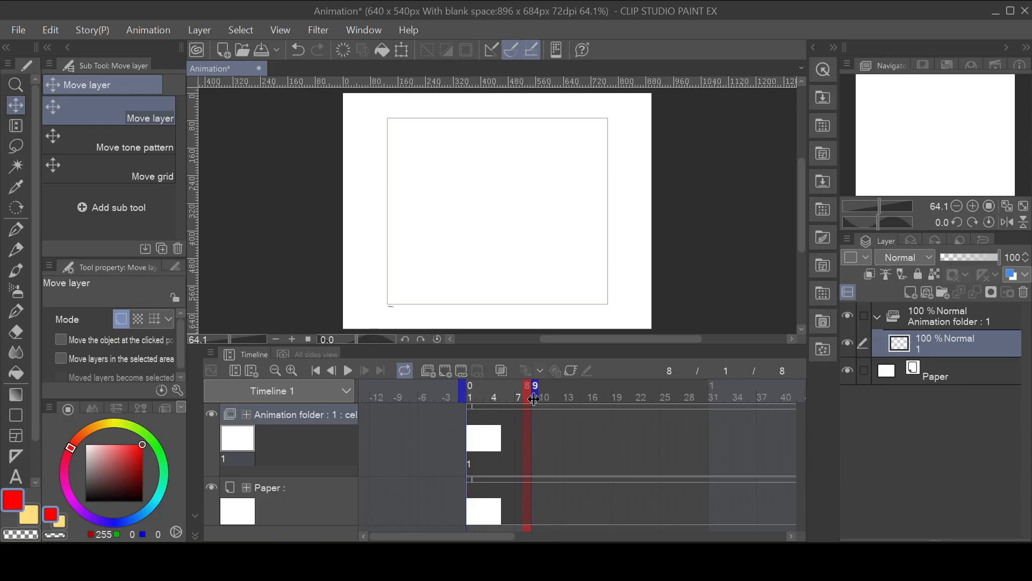
left_click(473, 447)
left_click(587, 449)
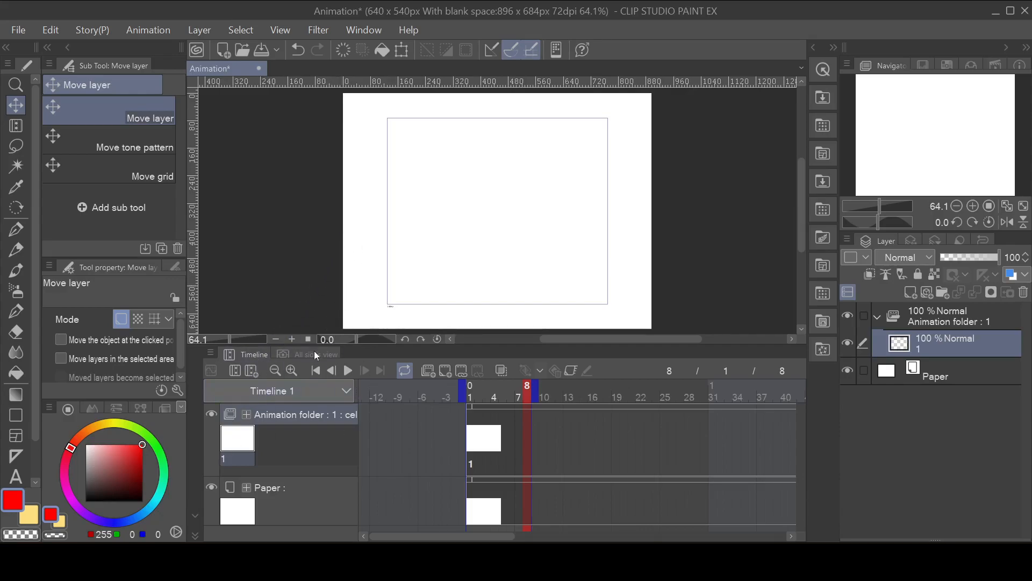
Step: Open the FunEmotes file from the Tutorial folder and close the Animation document without saving it
left_click(163, 562)
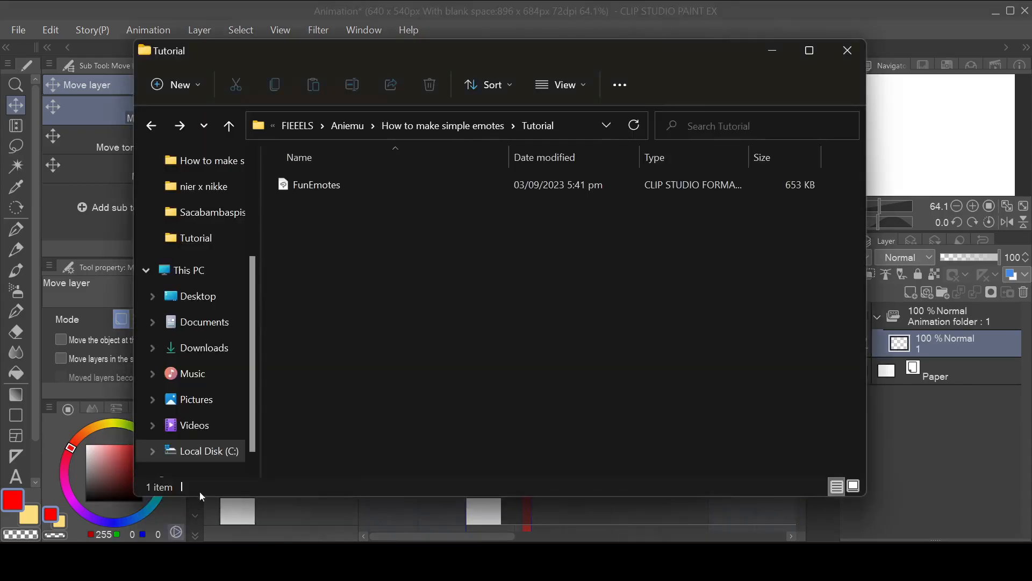
double_click(322, 188)
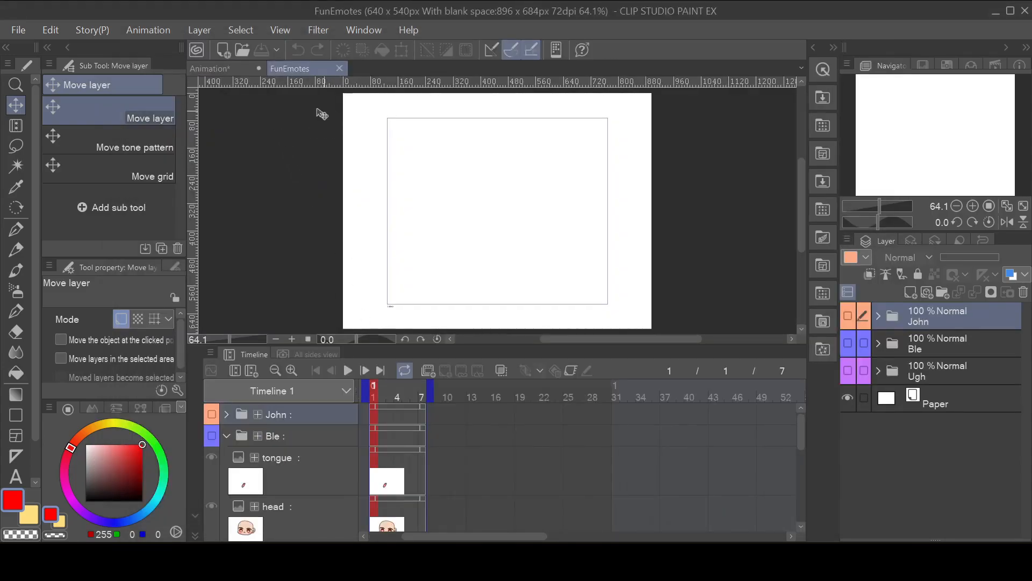
left_click(255, 69)
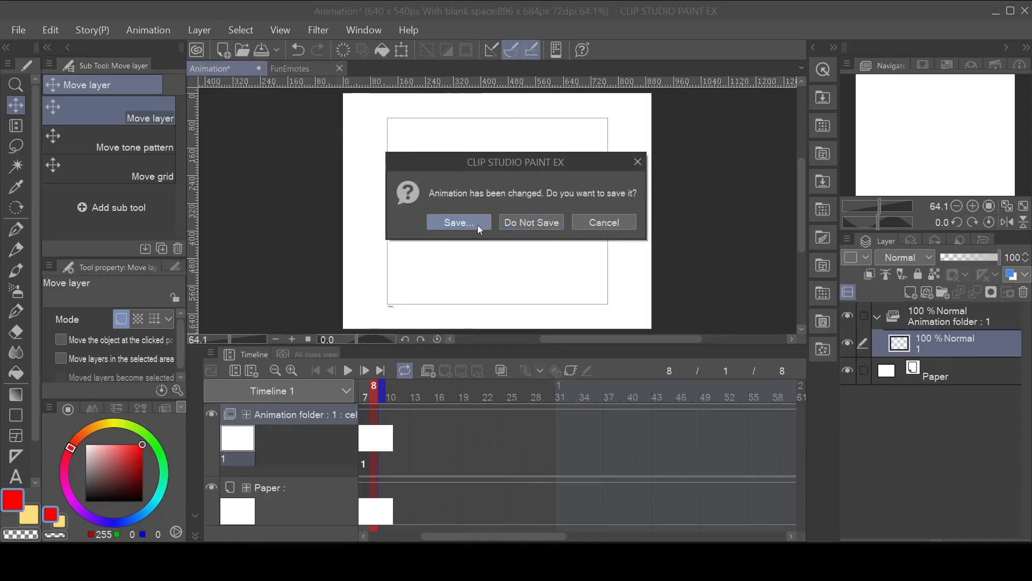
left_click(535, 222)
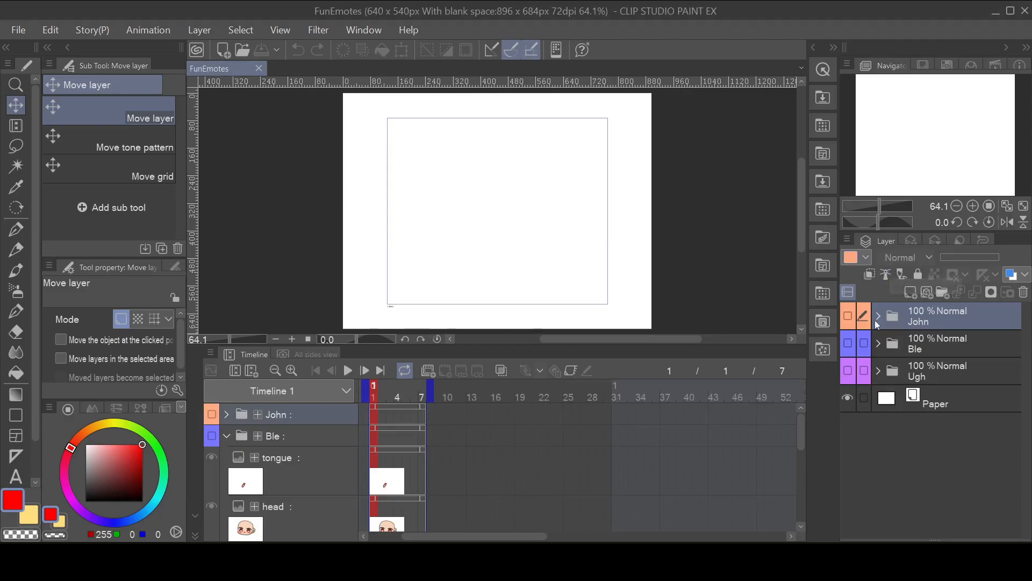
Step: Preview the John, Ble and Ugh face folders by toggling their visibility, leaving only John shown
left_click(848, 318)
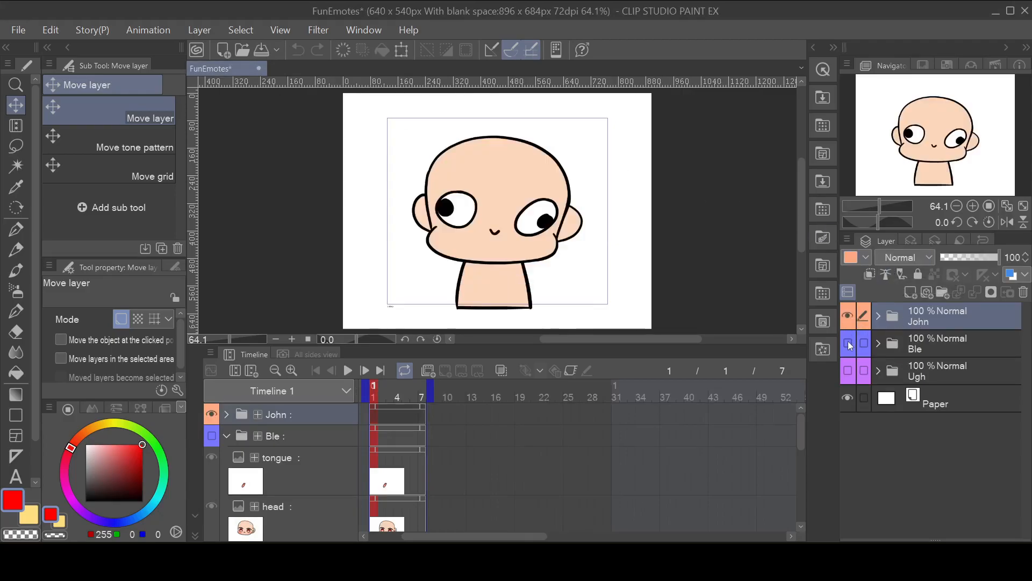
left_click(847, 343)
left_click(847, 370)
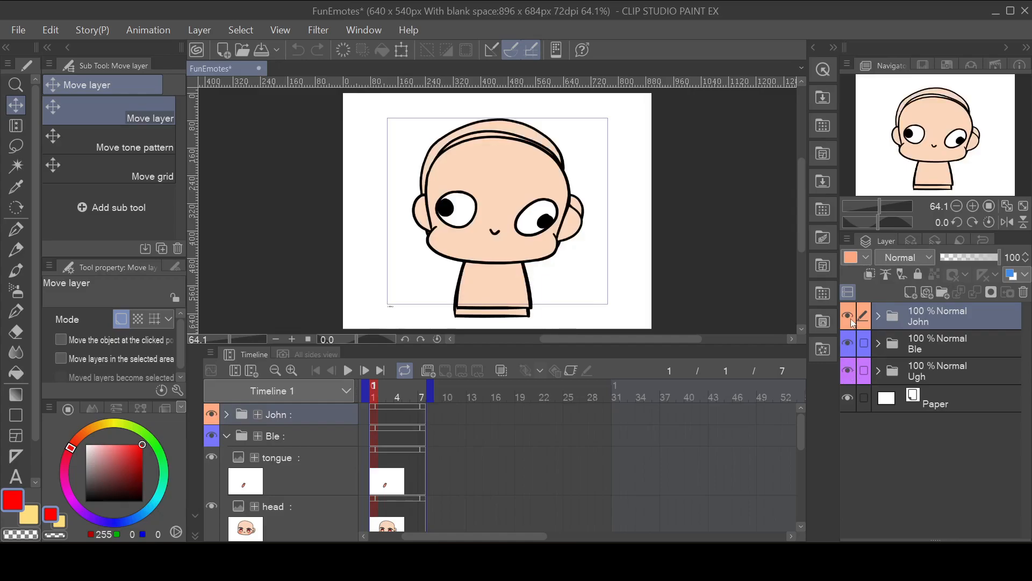
left_click(848, 317)
left_click(850, 369)
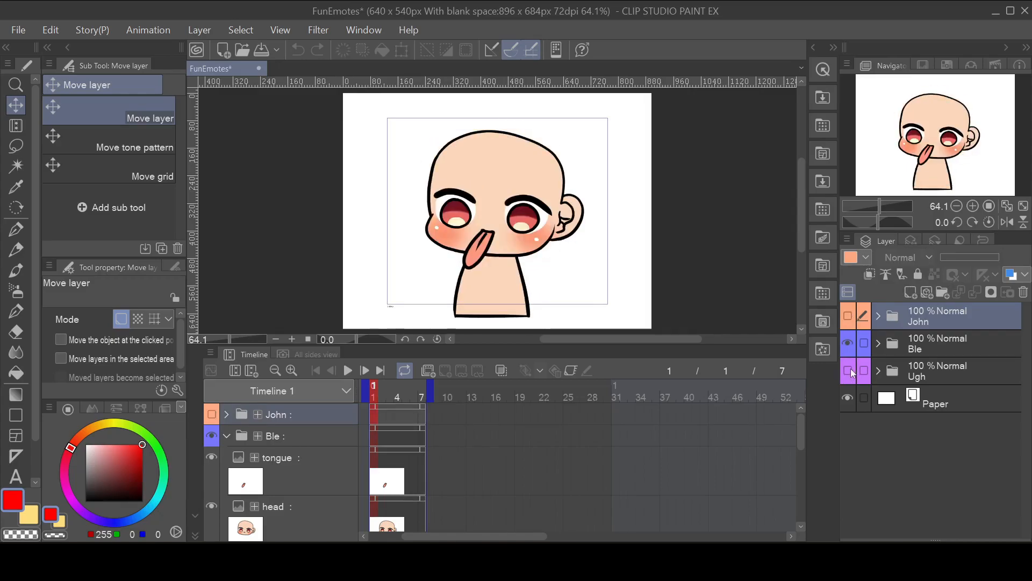
left_click(851, 354)
left_click(851, 367)
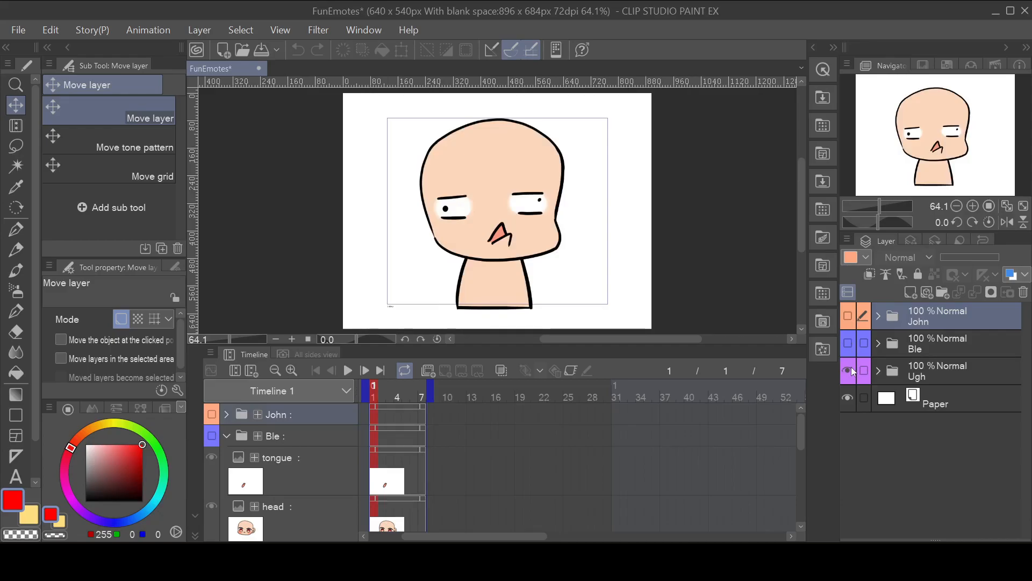
left_click(851, 366)
left_click(849, 318)
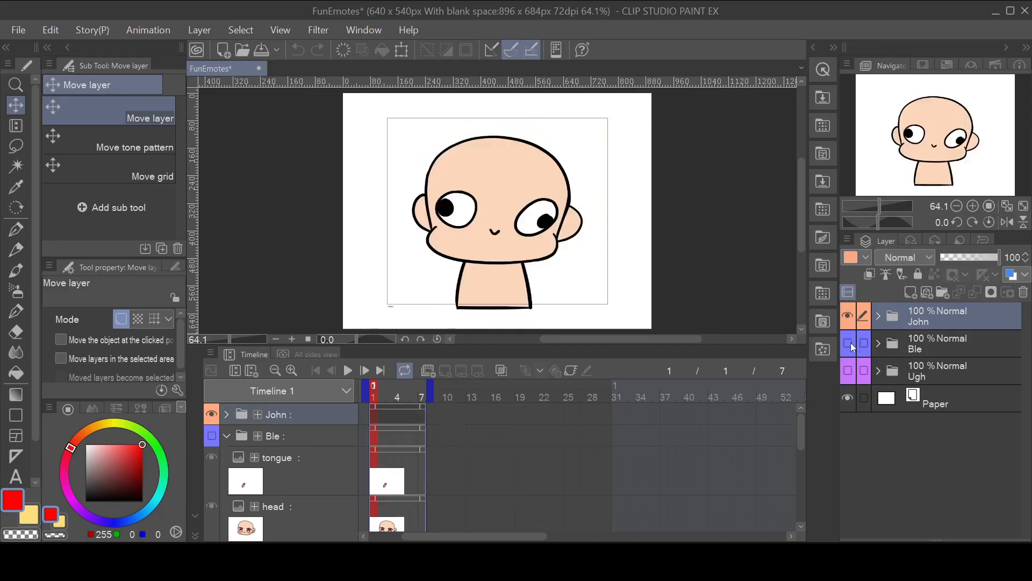
left_click(851, 344)
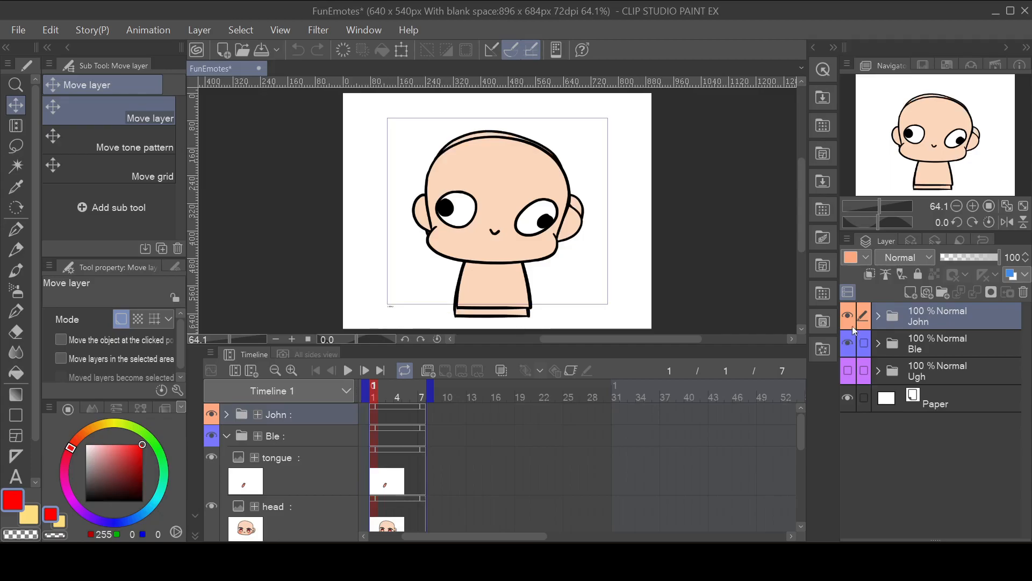
left_click(848, 317)
left_click(849, 344)
left_click(850, 369)
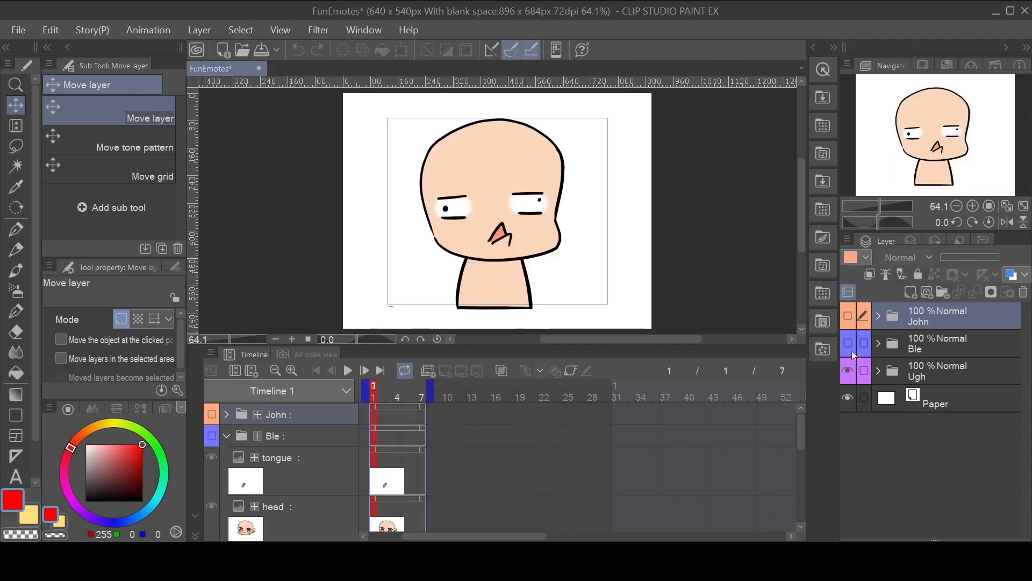
left_click(850, 370)
left_click(848, 316)
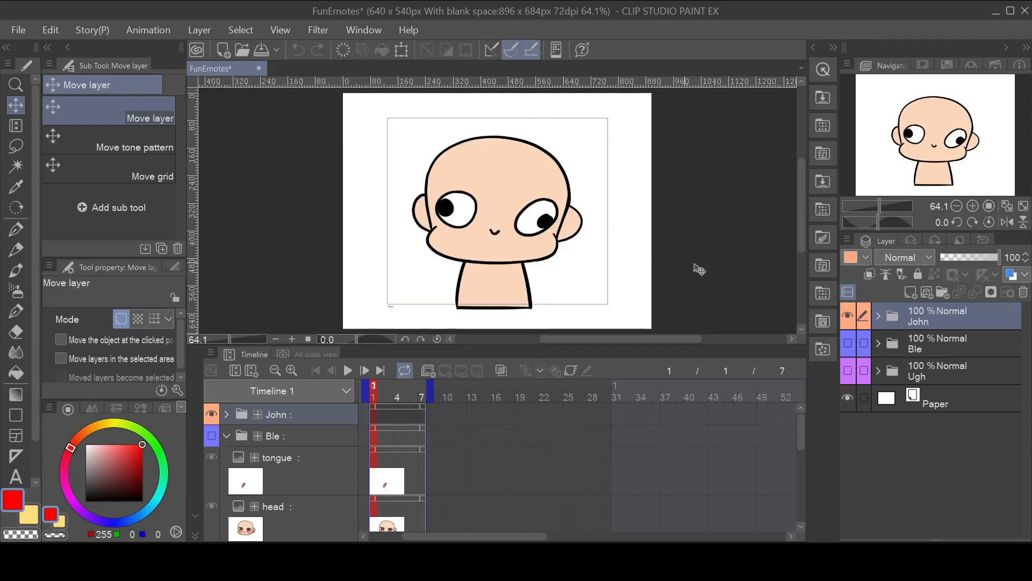
Step: Try moving the head Copy 4 layer in the John folder slightly upward and undo the move
left_click(878, 316)
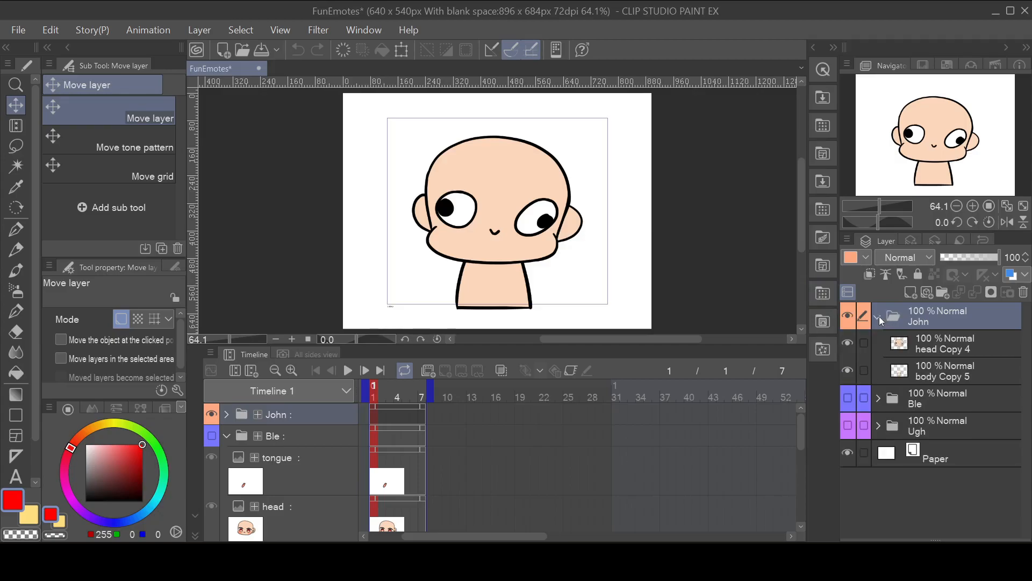
left_click(923, 346)
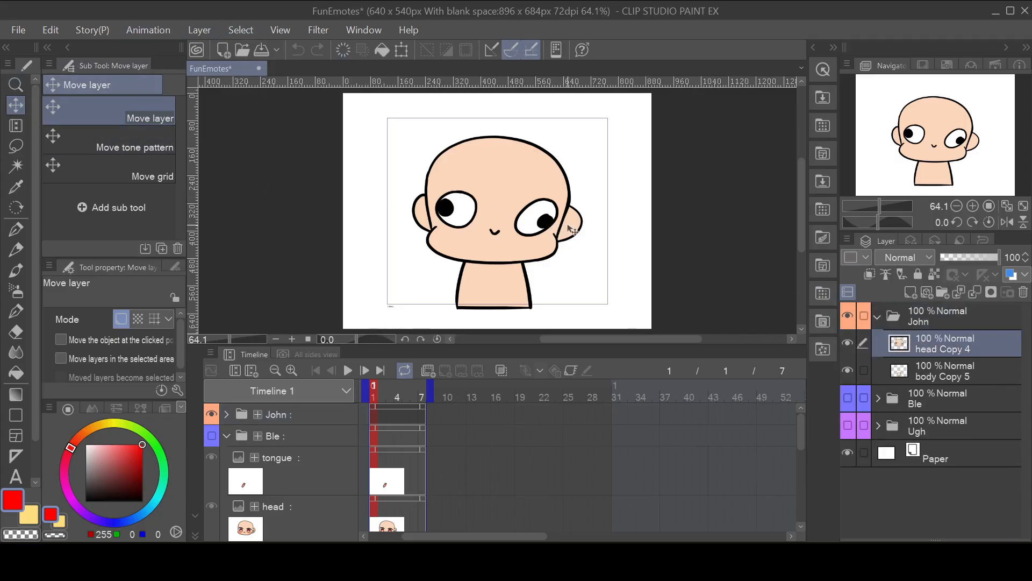
mouse_move(524, 212)
left_mouse_down()
mouse_move(495, 210)
mouse_move(545, 211)
mouse_move(501, 200)
mouse_move(539, 199)
mouse_move(483, 213)
mouse_move(515, 214)
mouse_move(484, 213)
mouse_move(504, 199)
mouse_move(522, 204)
mouse_move(488, 202)
mouse_move(532, 215)
mouse_move(497, 211)
mouse_move(521, 205)
left_mouse_up()
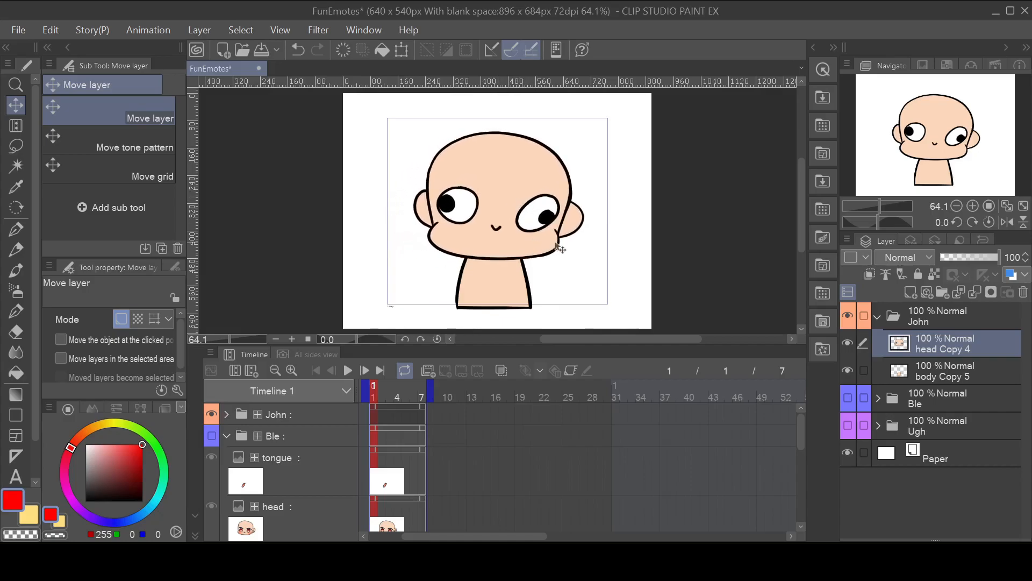
key("ctrl+z")
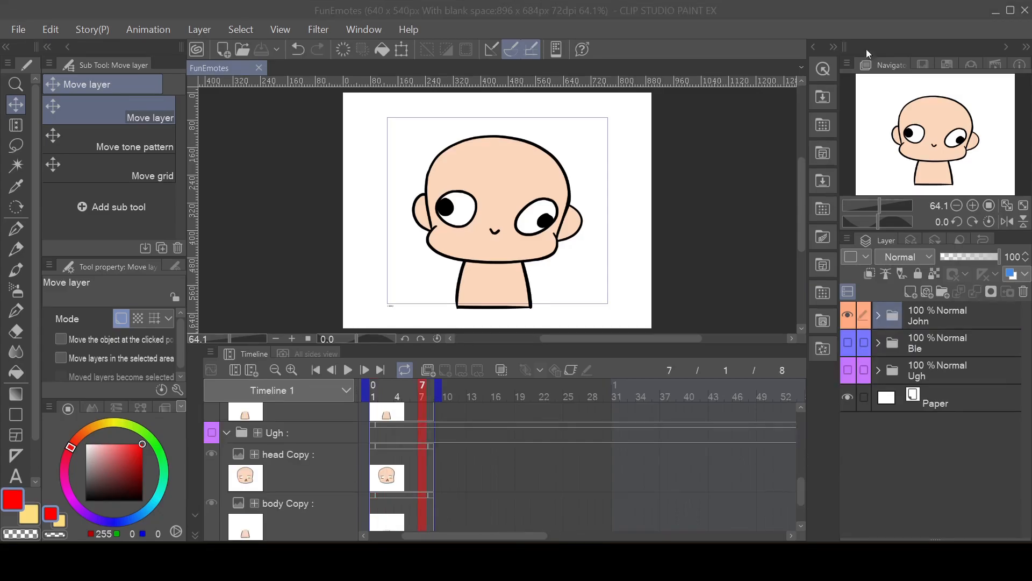
Step: Create a new animation folder above the John layer folder and place the John folder inside it
left_click(951, 327)
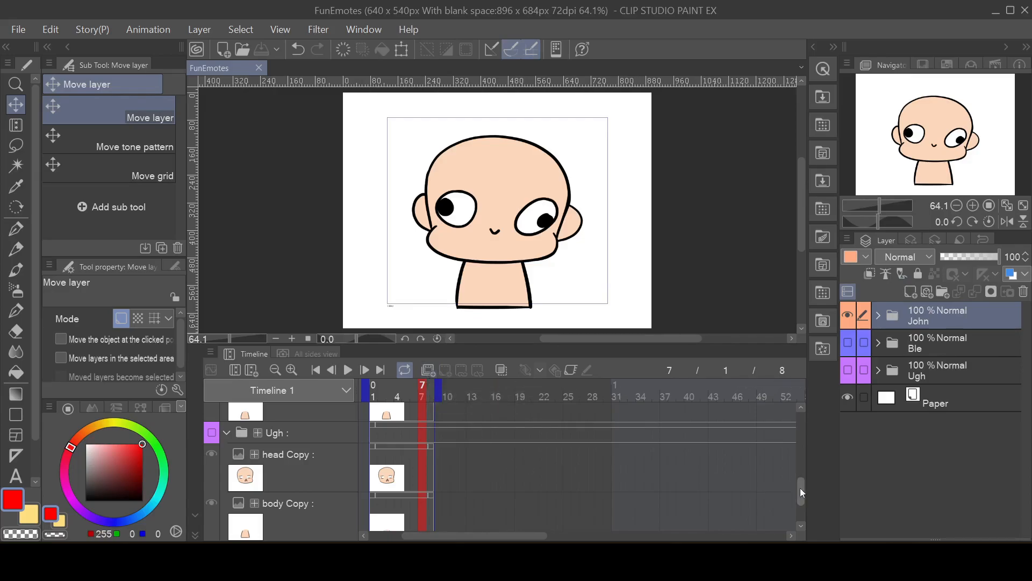
left_click_drag(800, 488, 805, 415)
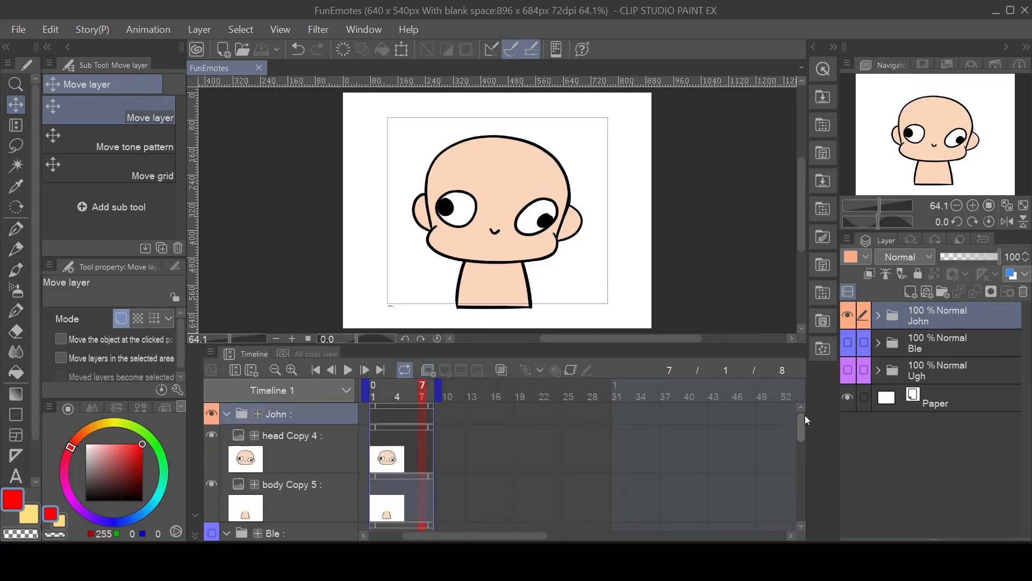
left_click(428, 370)
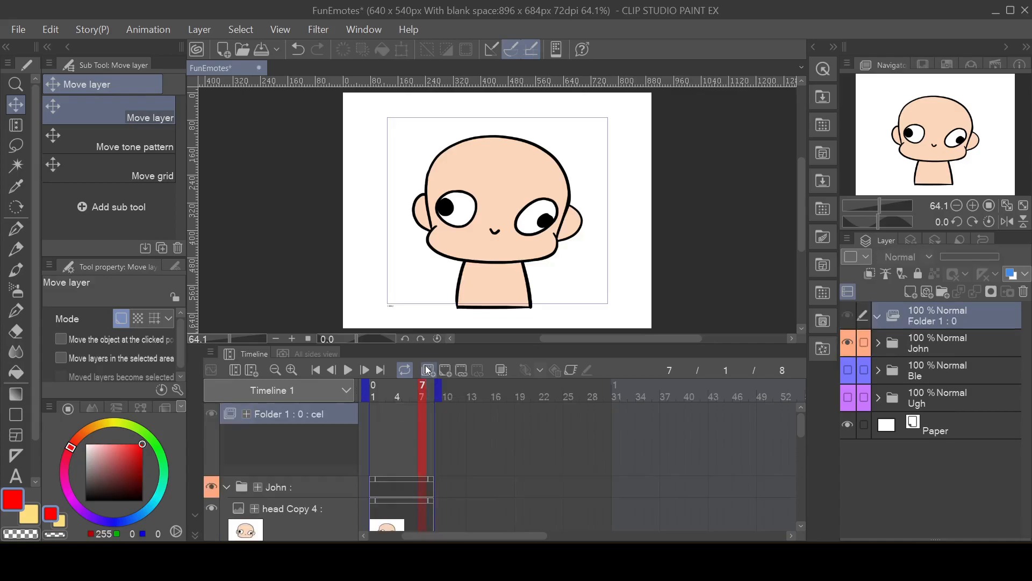
left_click_drag(921, 349, 952, 321)
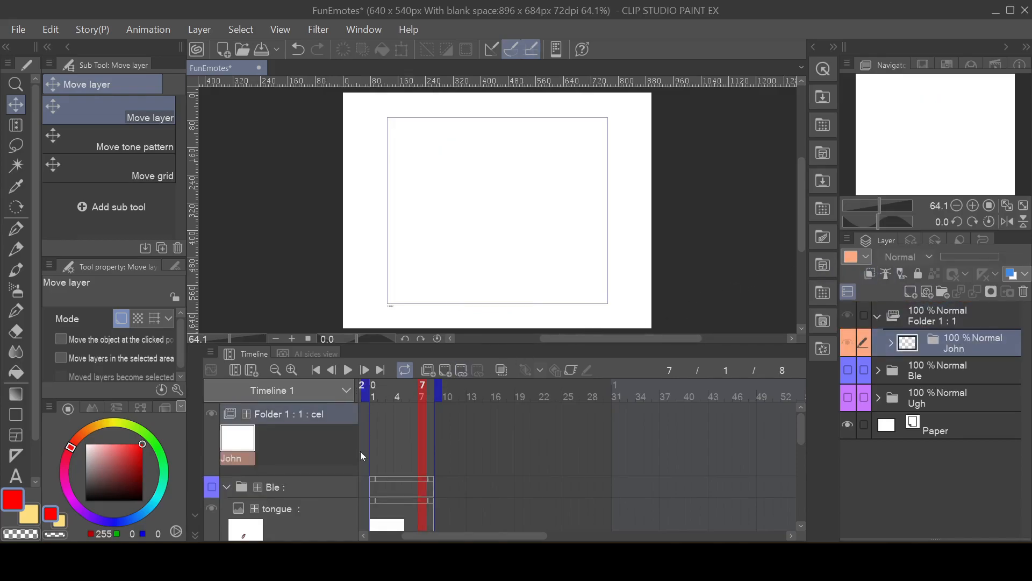
Step: Rename the inner layer folder as 1 and the animation folder as John
double_click(955, 347)
type("1")
key("Return")
double_click(922, 320)
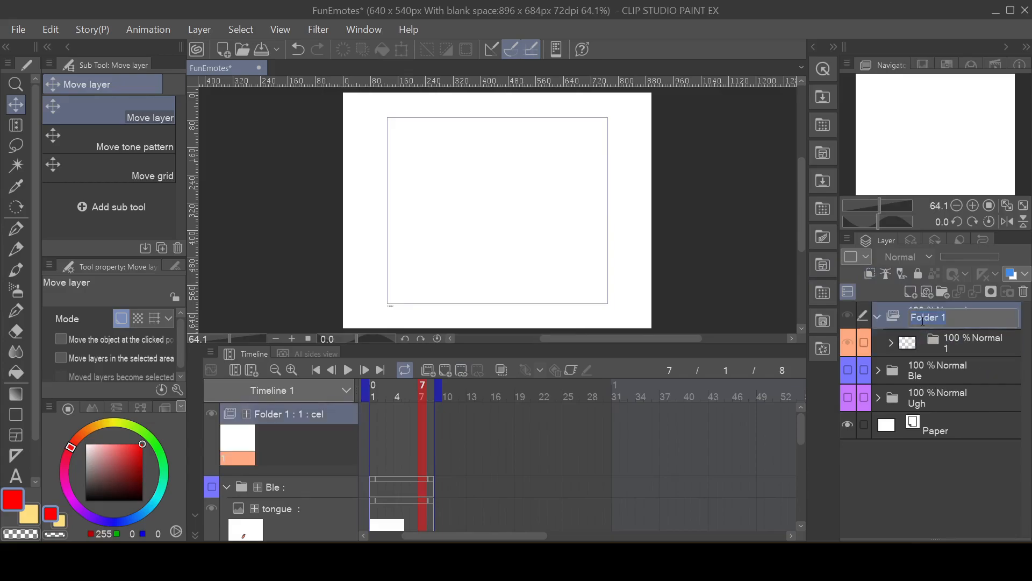
type("John")
key("Return")
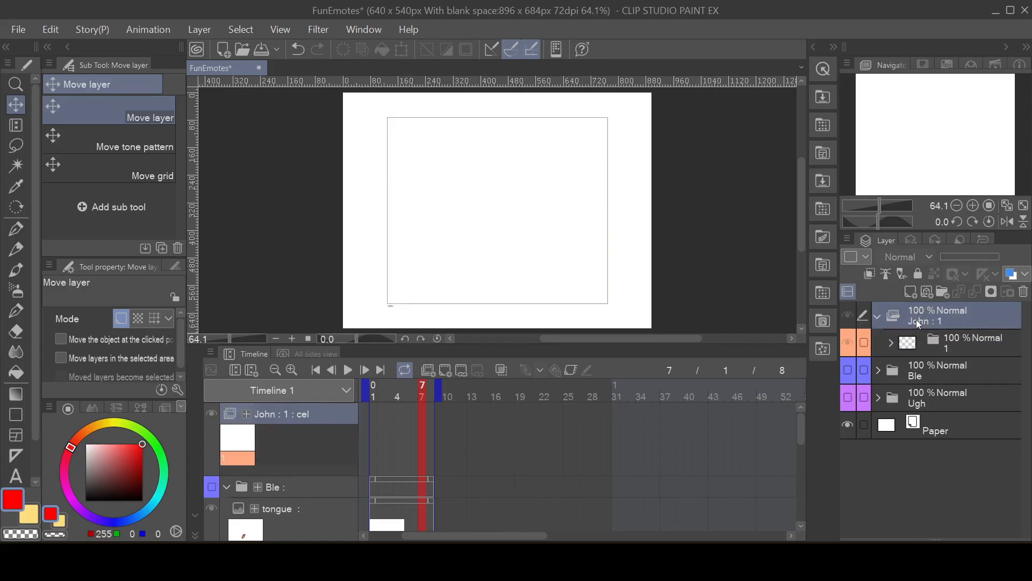
Step: Assign cel 1 to frame 1 of the John animation folder
left_click(375, 433)
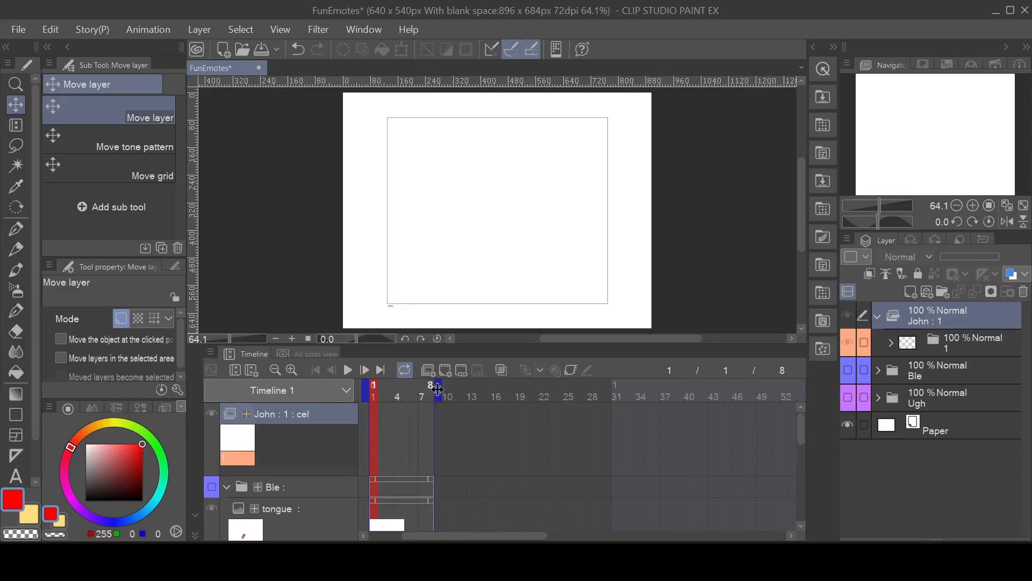
left_click(462, 370)
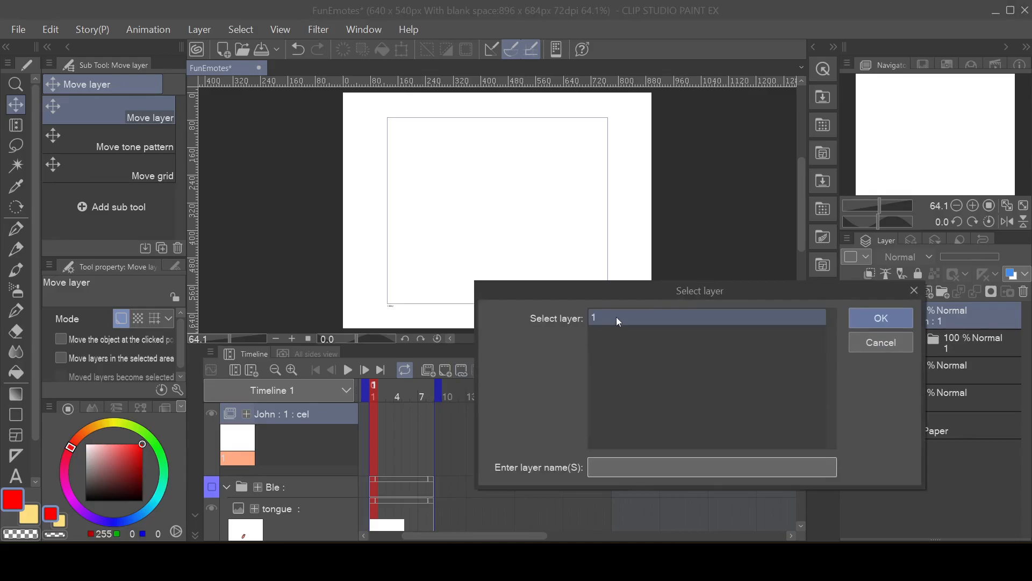
left_click(885, 320)
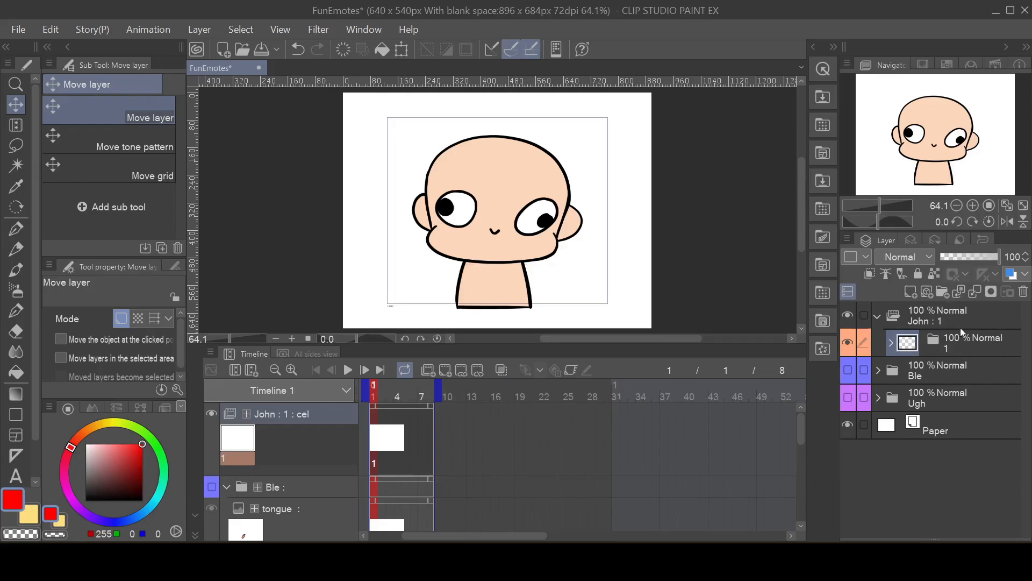
Step: Duplicate layer folder 1 in the John animation folder and assign cel 2 to frame 3
left_click(971, 345)
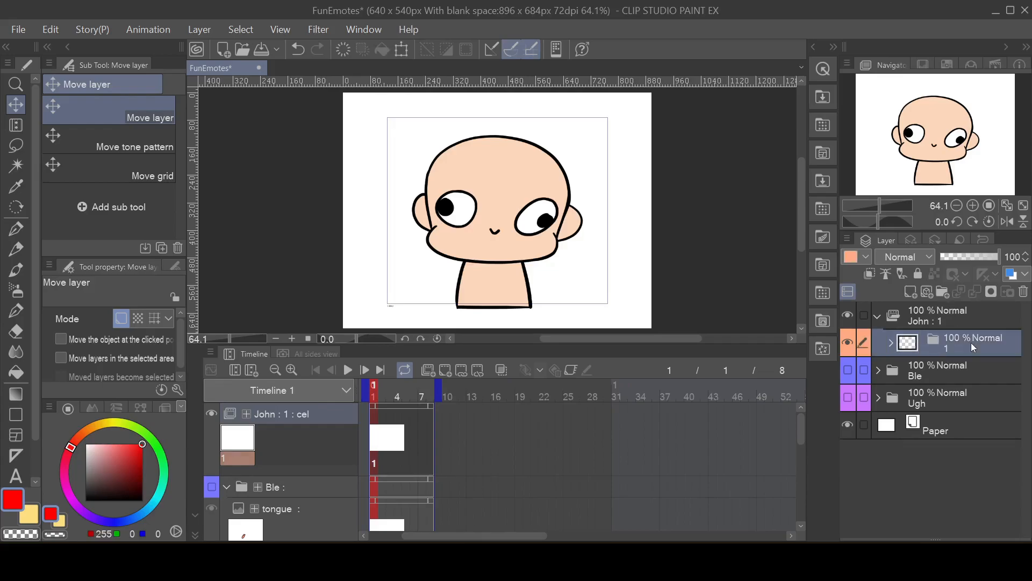
right_click(971, 343)
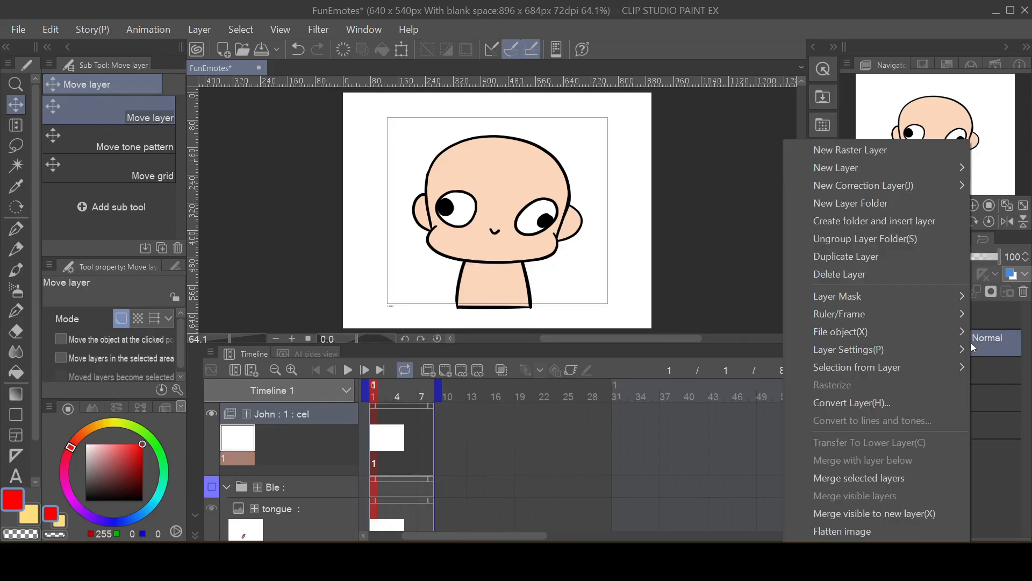
left_click(889, 256)
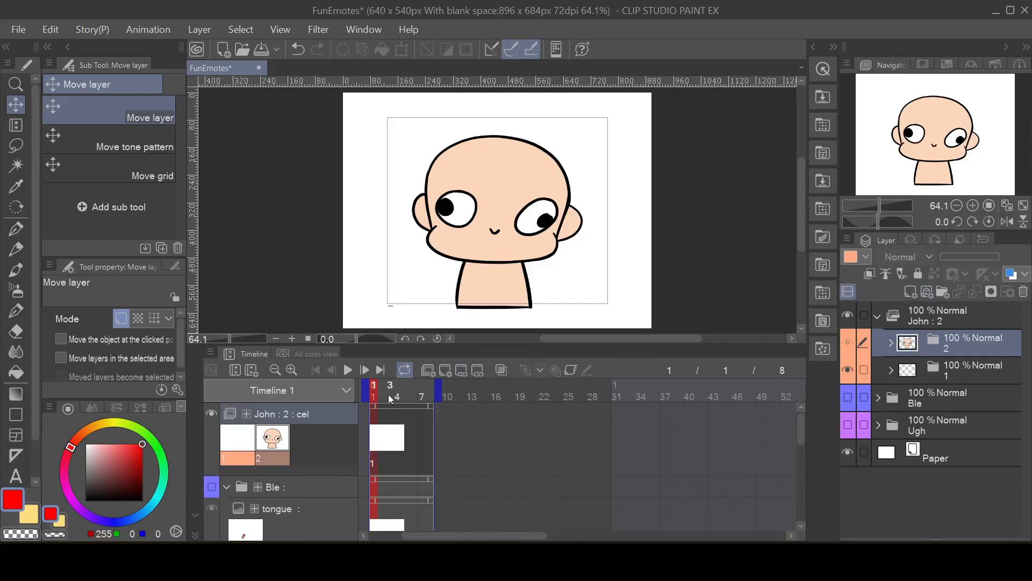
left_click(389, 423)
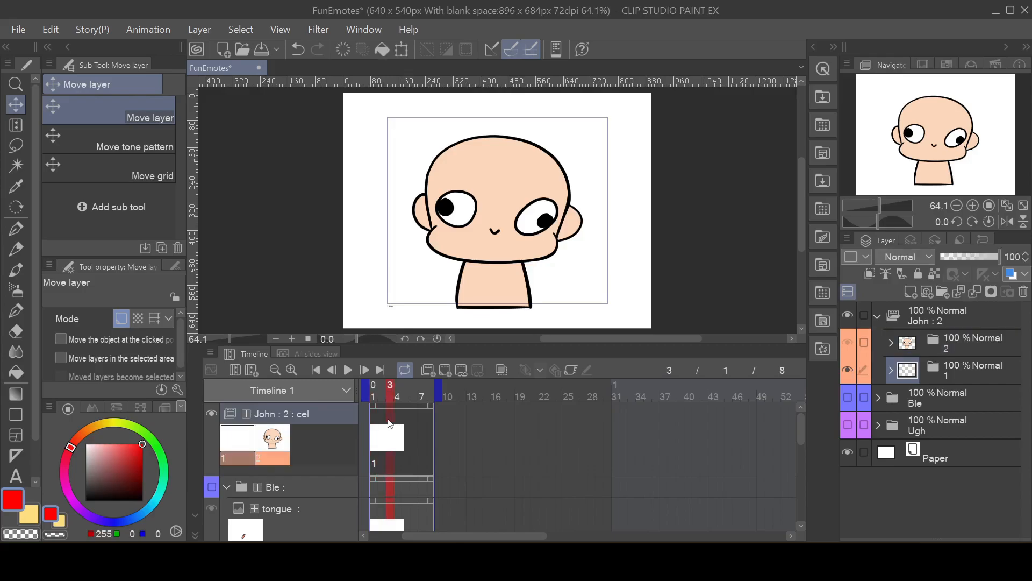
left_click(460, 377)
left_click(594, 335)
left_click(885, 317)
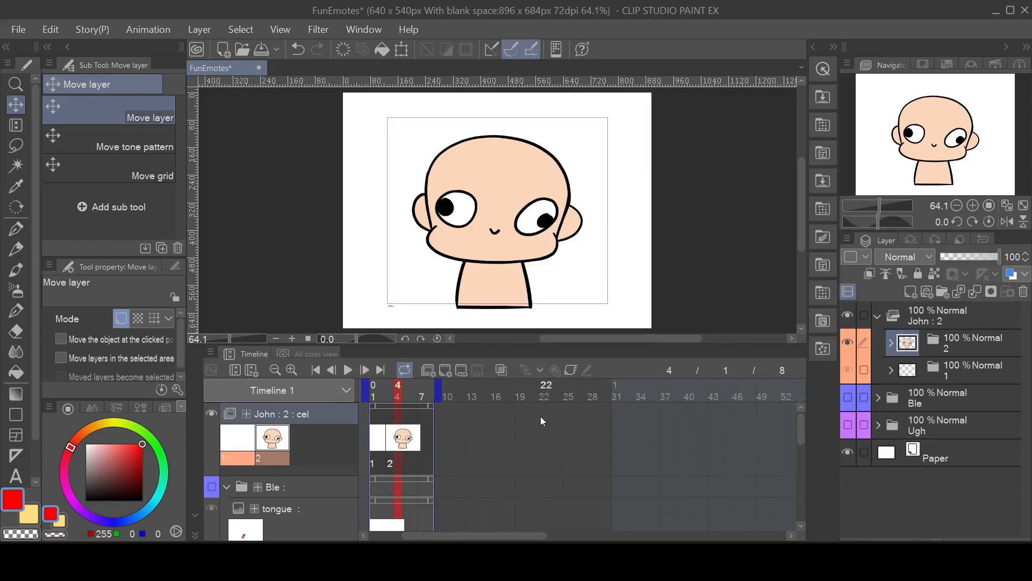
Step: Enable onion skin and move cel 2's head Copy 4 layer to the left and slightly down
left_click(502, 370)
left_click(890, 342)
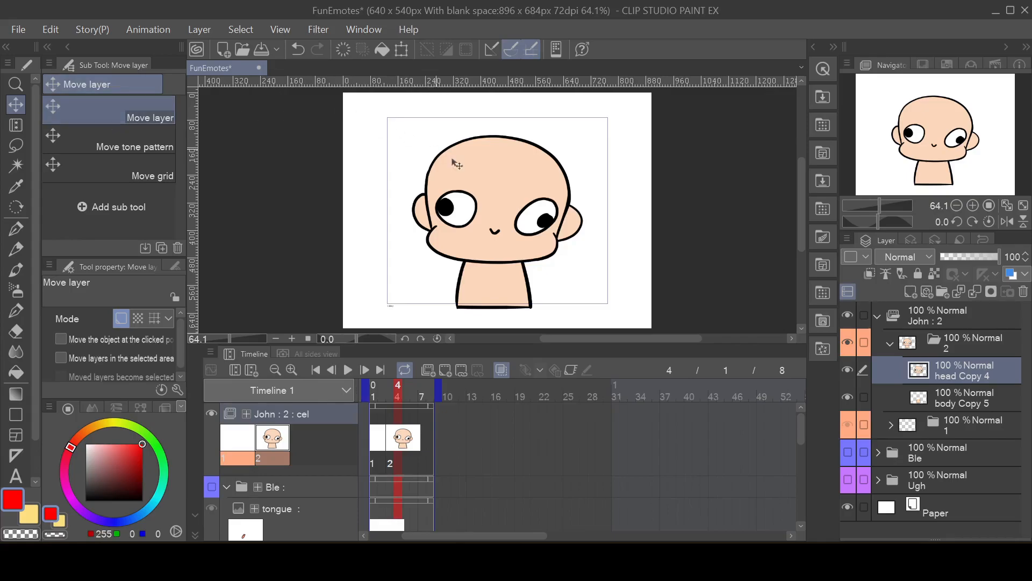
left_click_drag(505, 211, 474, 215)
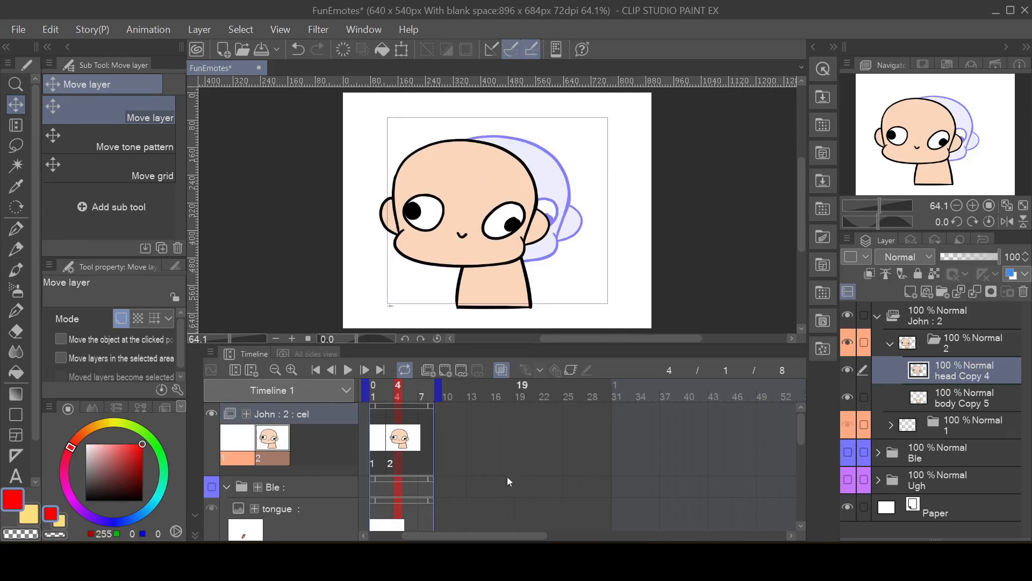
Step: Compare the head positions of cels 1 and 2 with onion skin off and on, and play back the animation
left_click(501, 374)
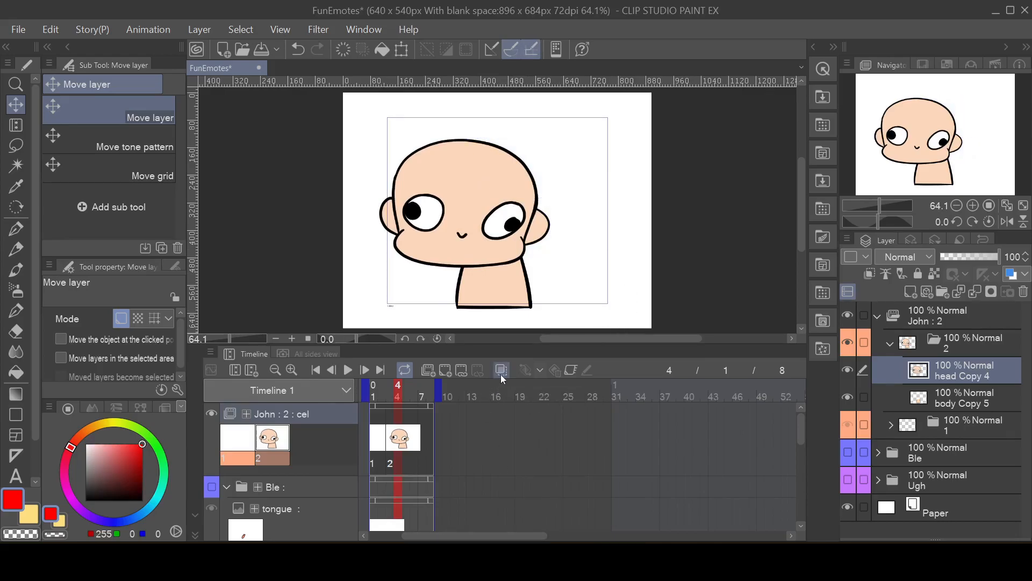
left_click(502, 374)
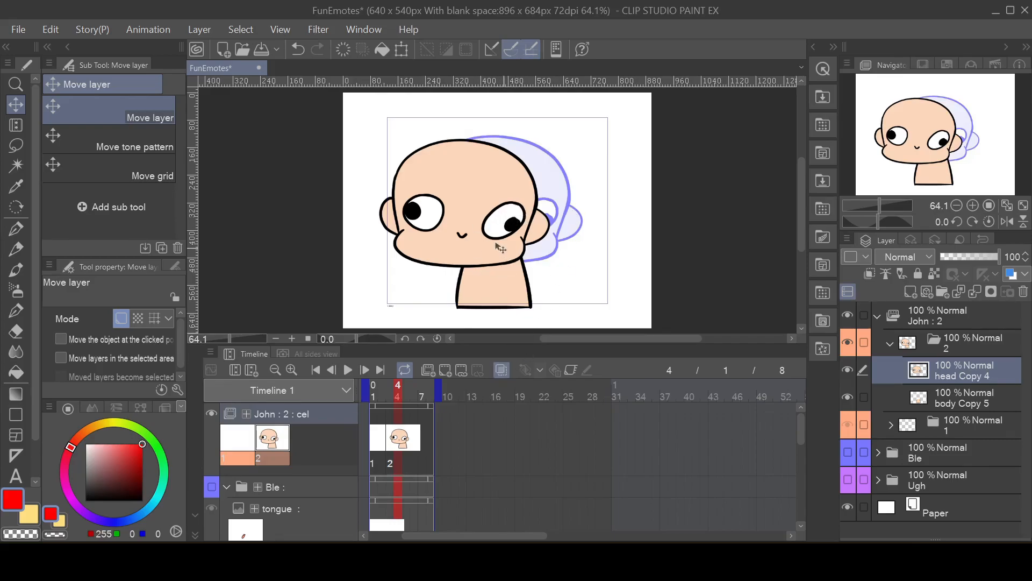
left_click(374, 453)
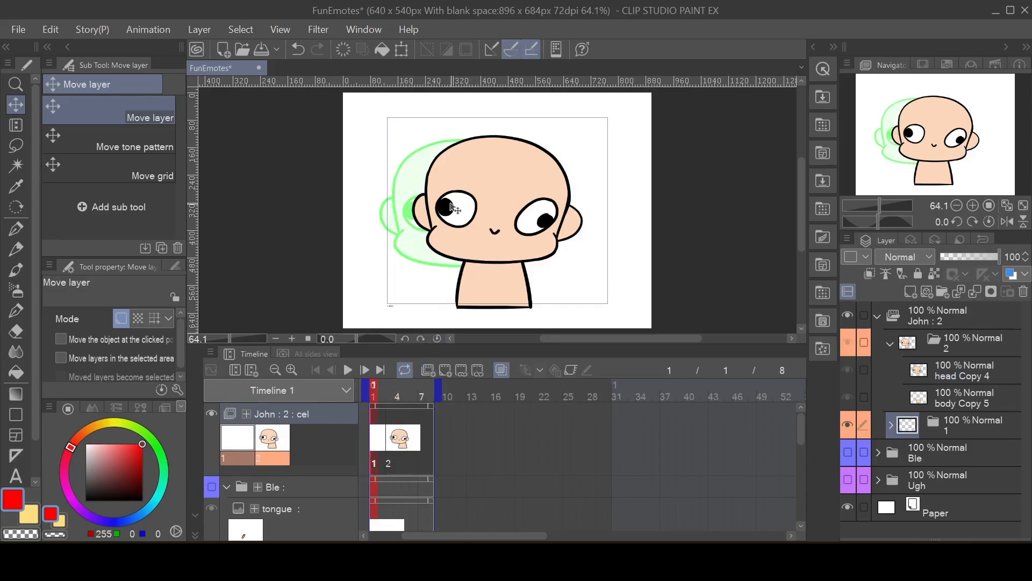
left_click(395, 451)
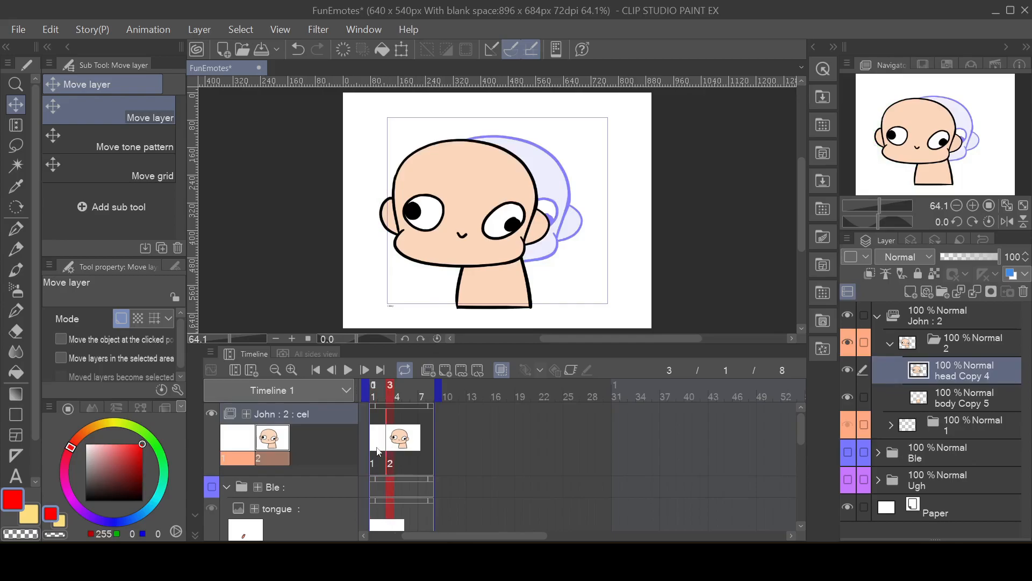
left_click(378, 452)
left_click(401, 445)
left_click(379, 441)
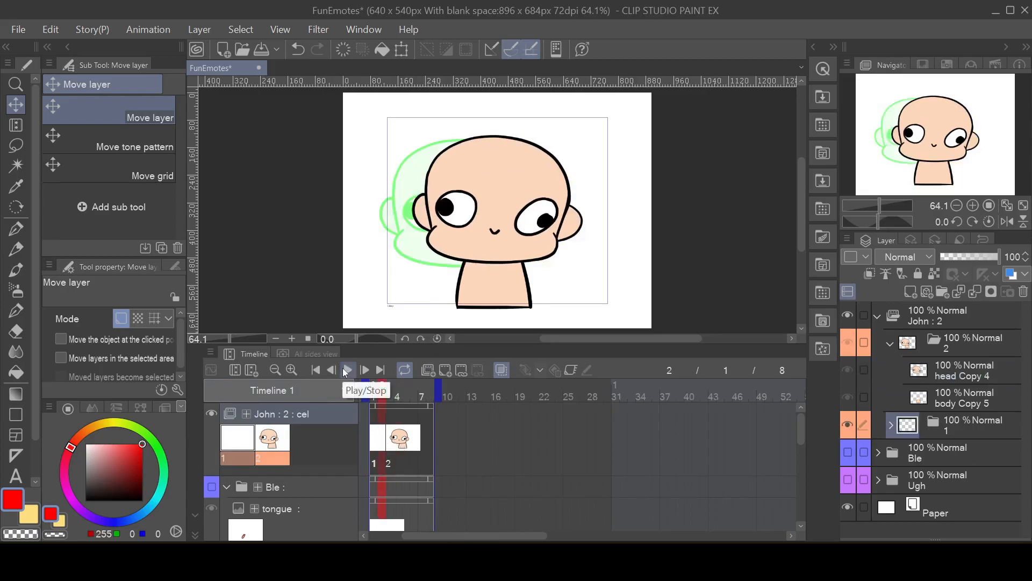
left_click(347, 370)
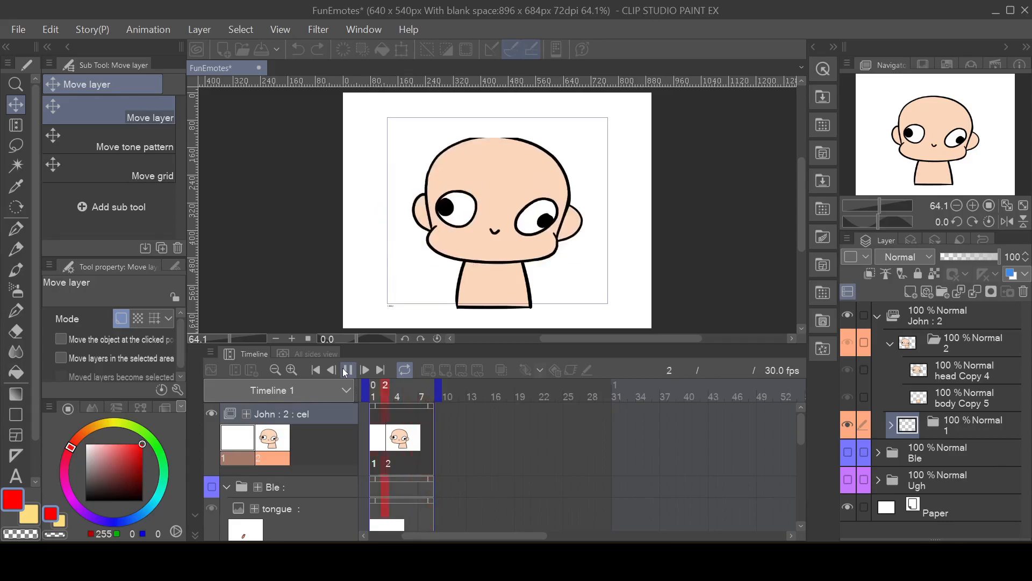
left_click(347, 369)
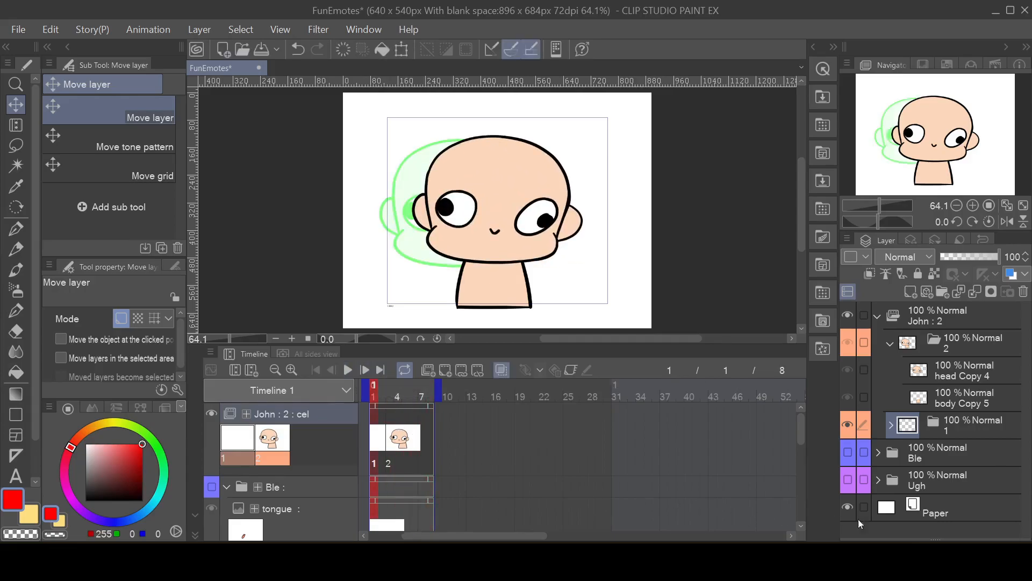
Step: Duplicate layer folder 2 in the John animation folder and assign cel 3 to frame 5
left_click(956, 346)
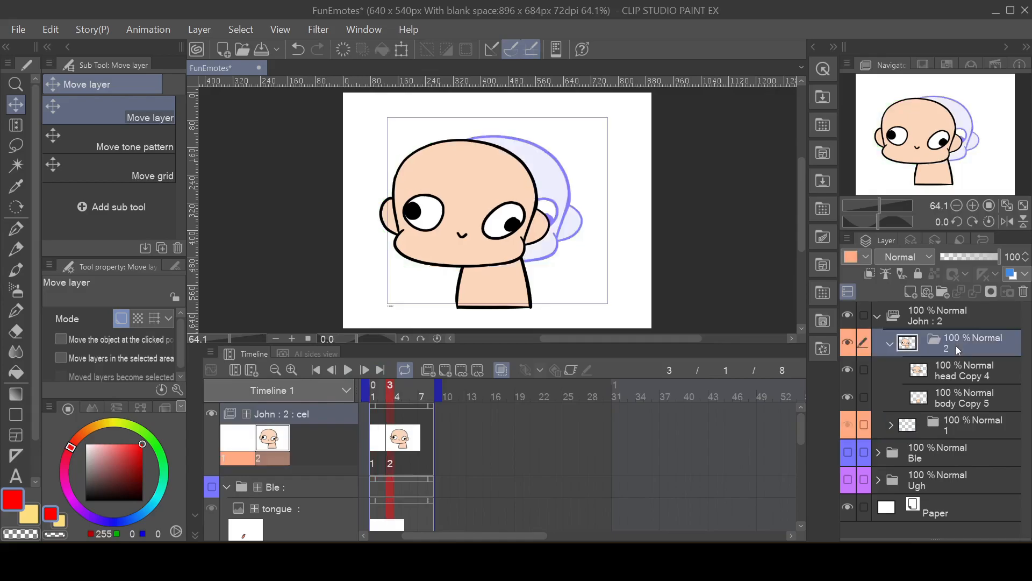
right_click(956, 346)
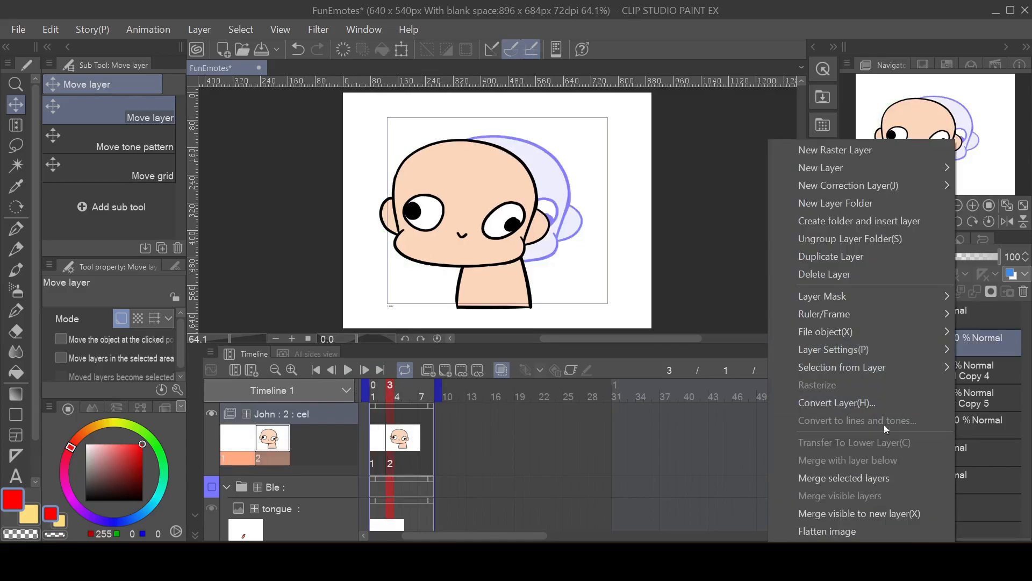
left_click(844, 257)
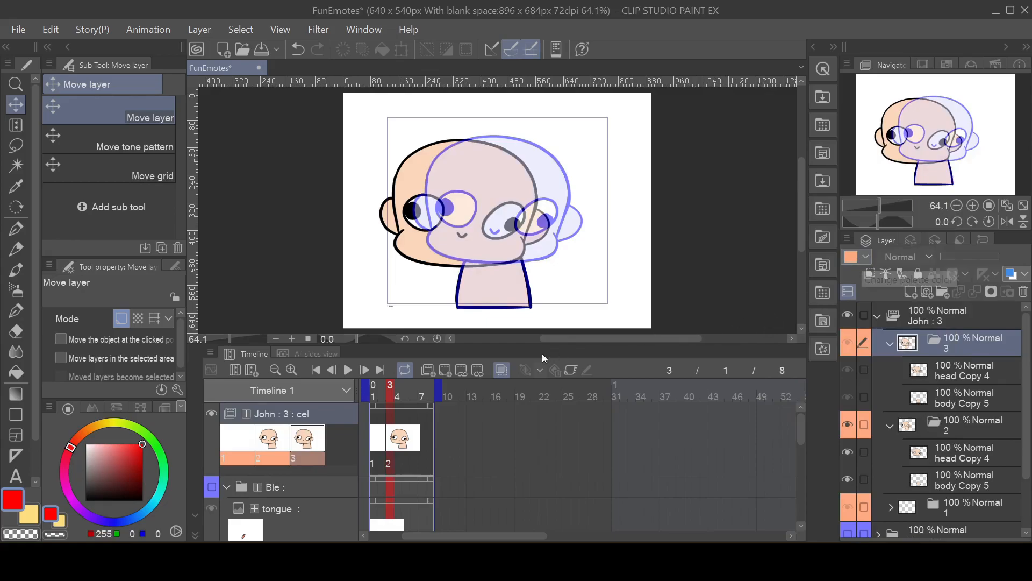
left_click(408, 420)
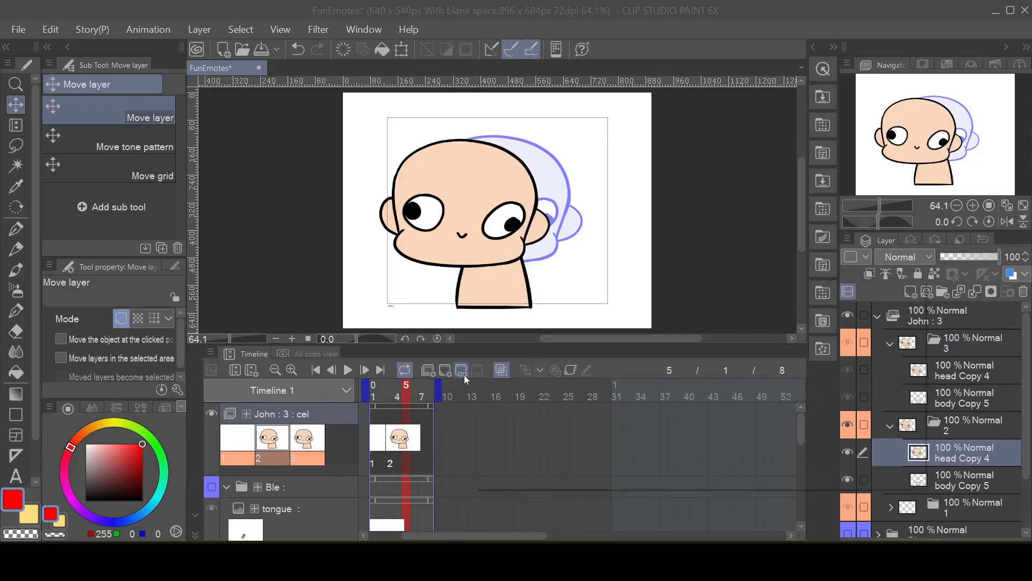
left_click(463, 375)
left_click(598, 351)
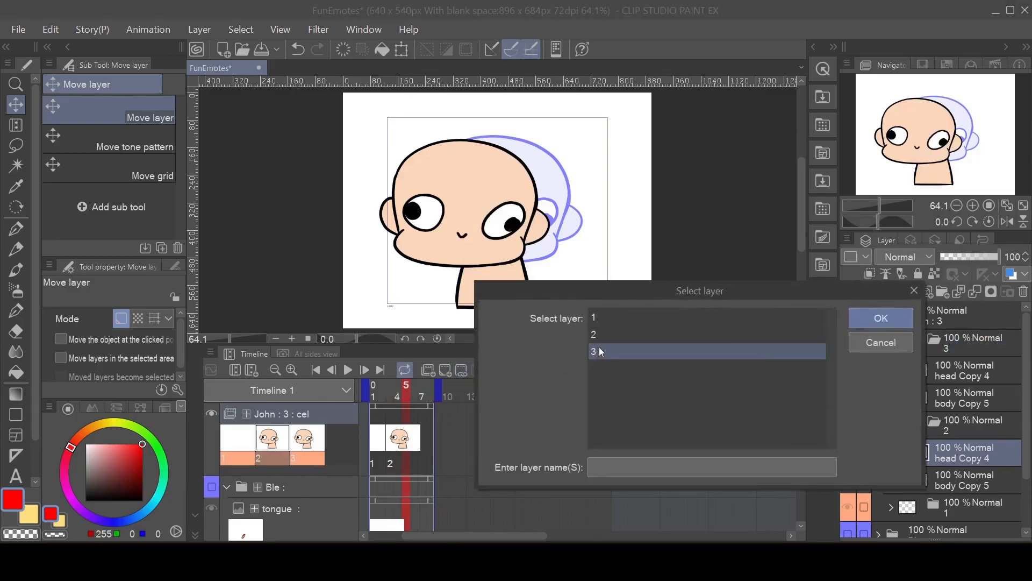
left_click(873, 320)
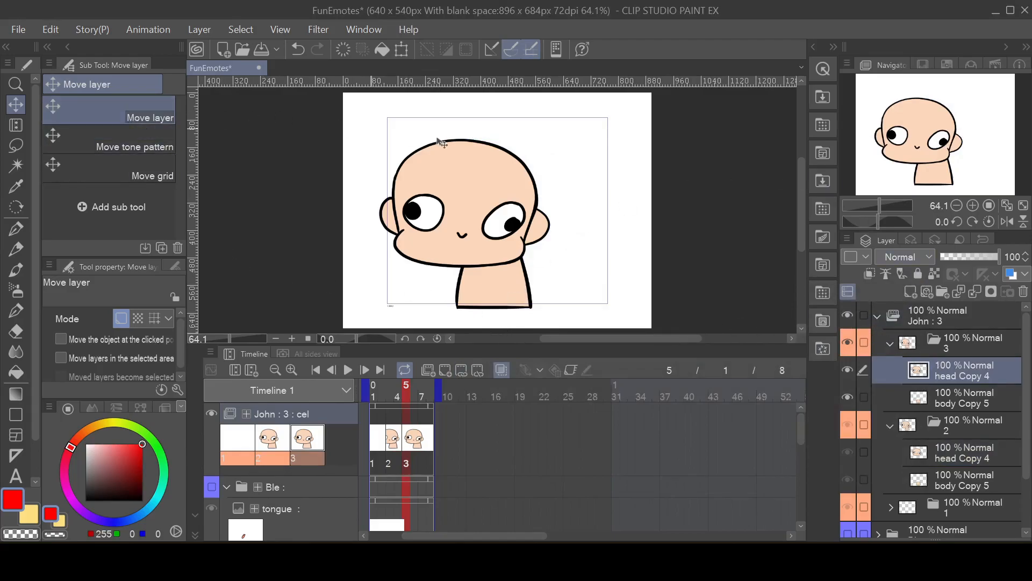
Step: Move cel 3's head Copy 4 layer to the right and slightly up, and preview the animation
left_click_drag(463, 221, 505, 212)
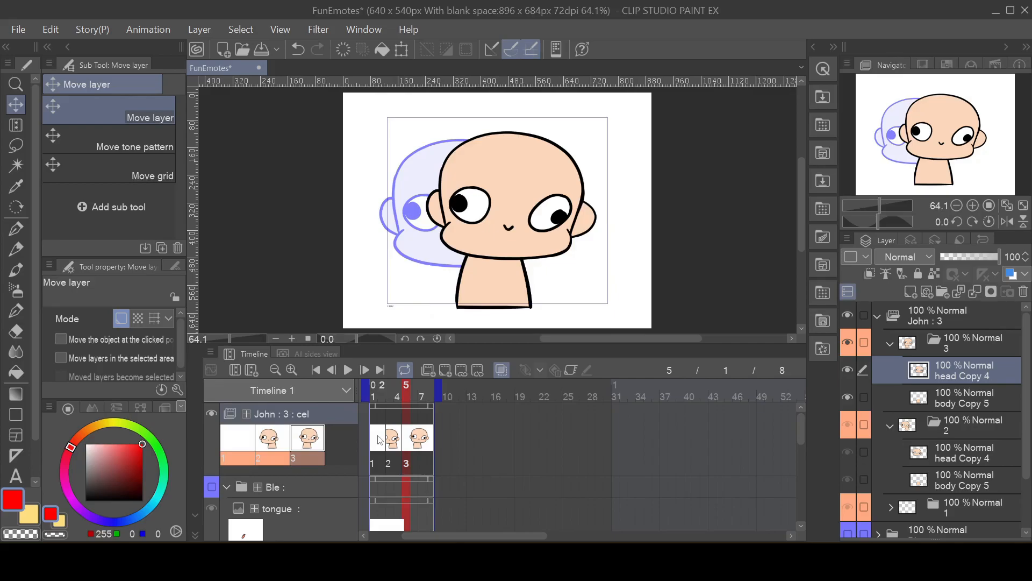
left_click(348, 371)
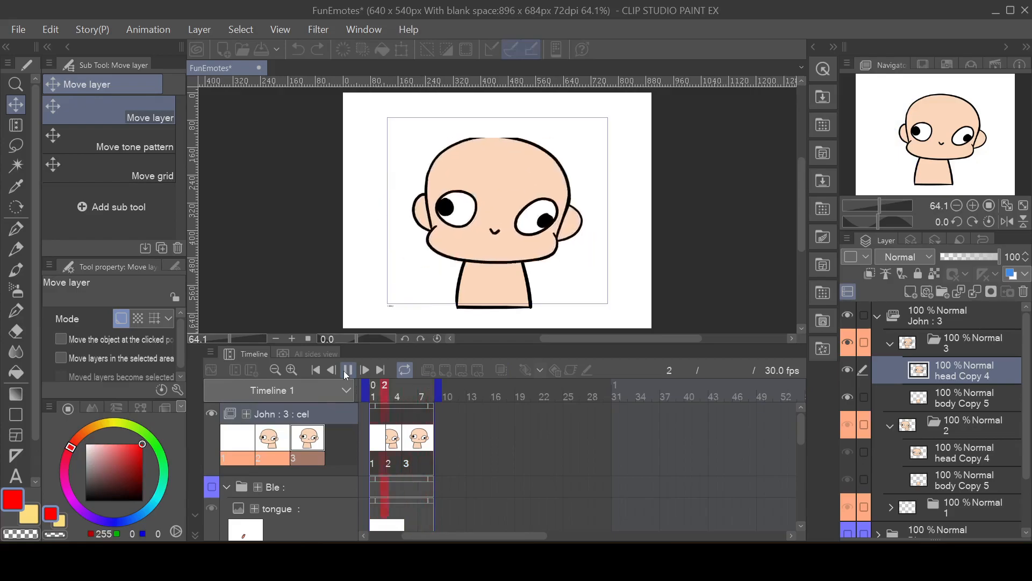
left_click(348, 371)
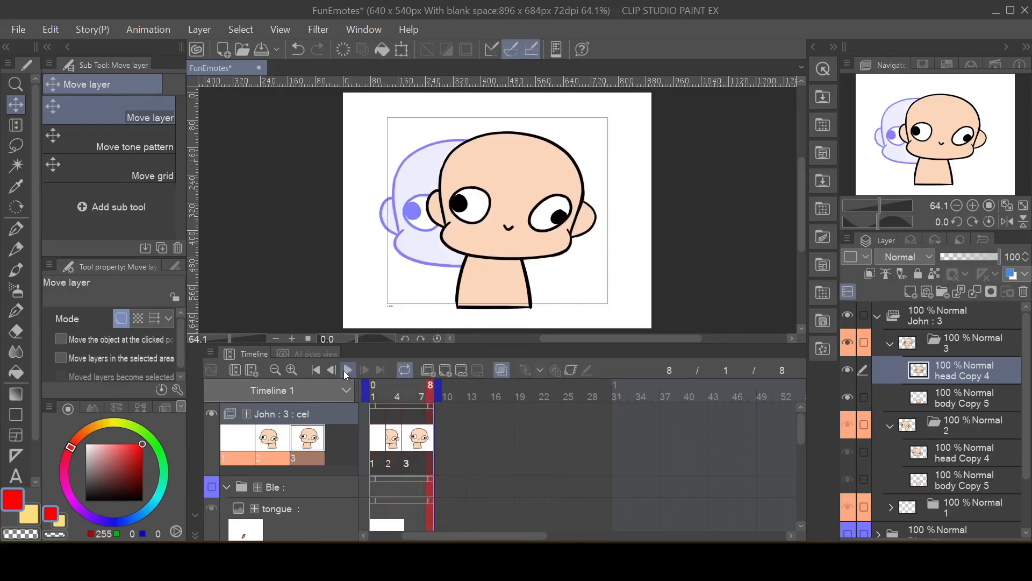
left_click_drag(385, 441, 405, 442)
Step: Duplicate layer folder 3 in the John animation folder and assign cel 4 to frame 7
left_click(425, 420)
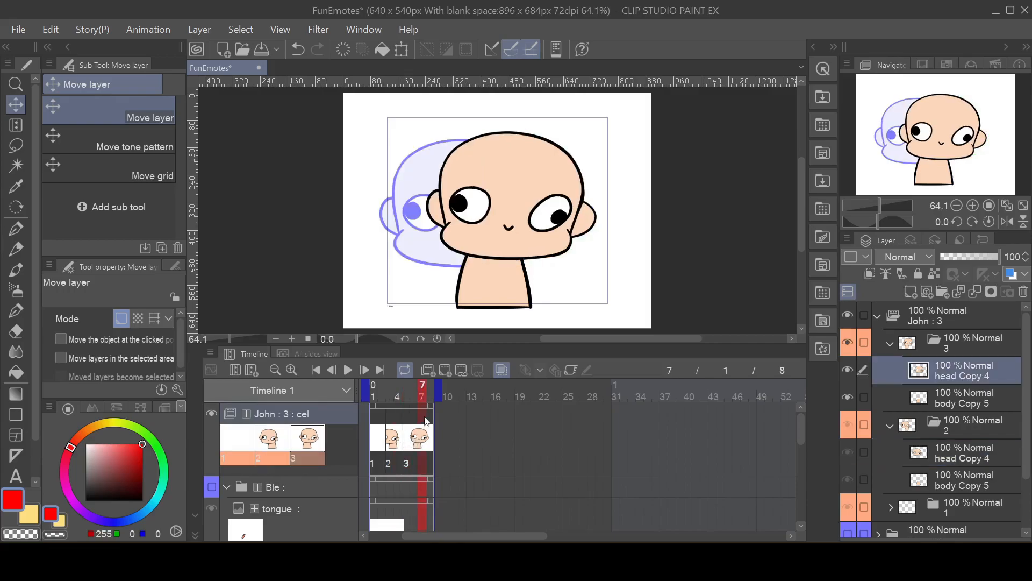
left_click(988, 348)
right_click(988, 347)
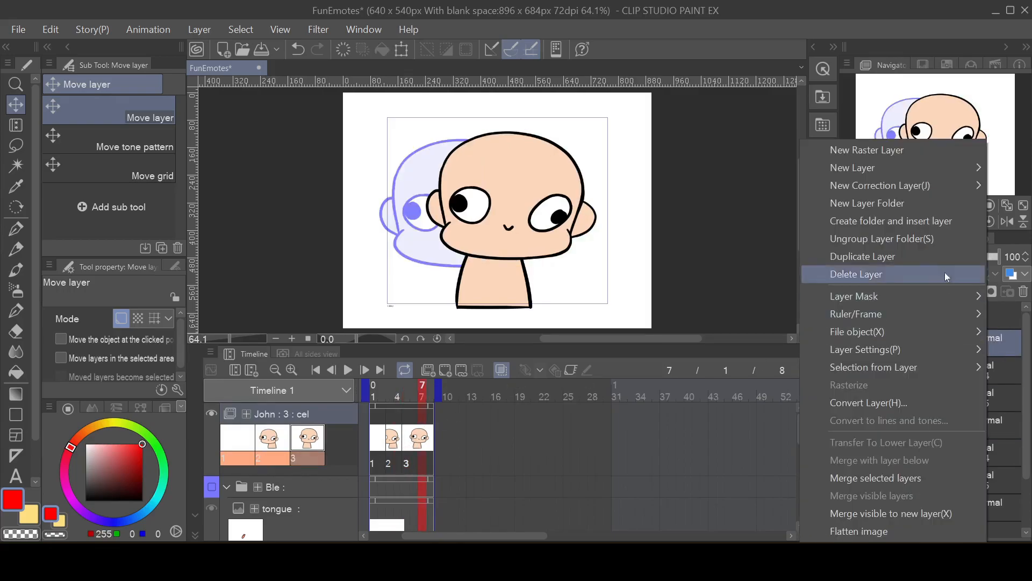
left_click(886, 257)
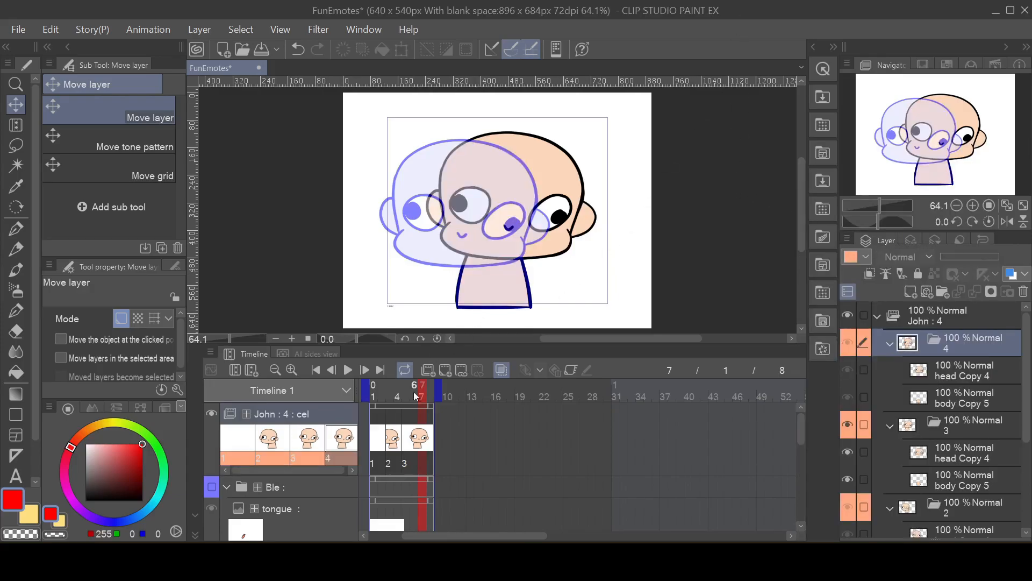
left_click(460, 372)
left_click(623, 368)
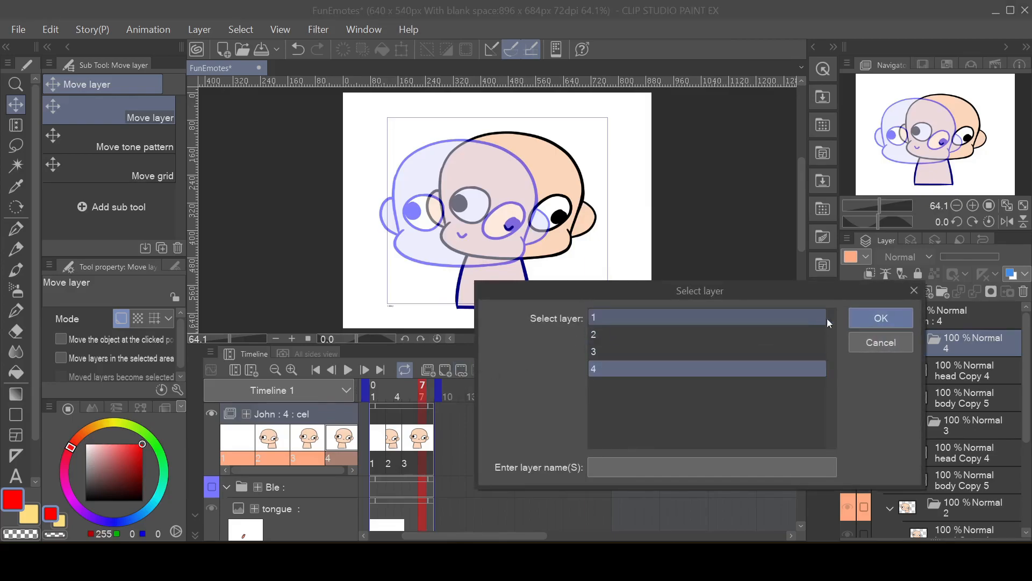
left_click(880, 318)
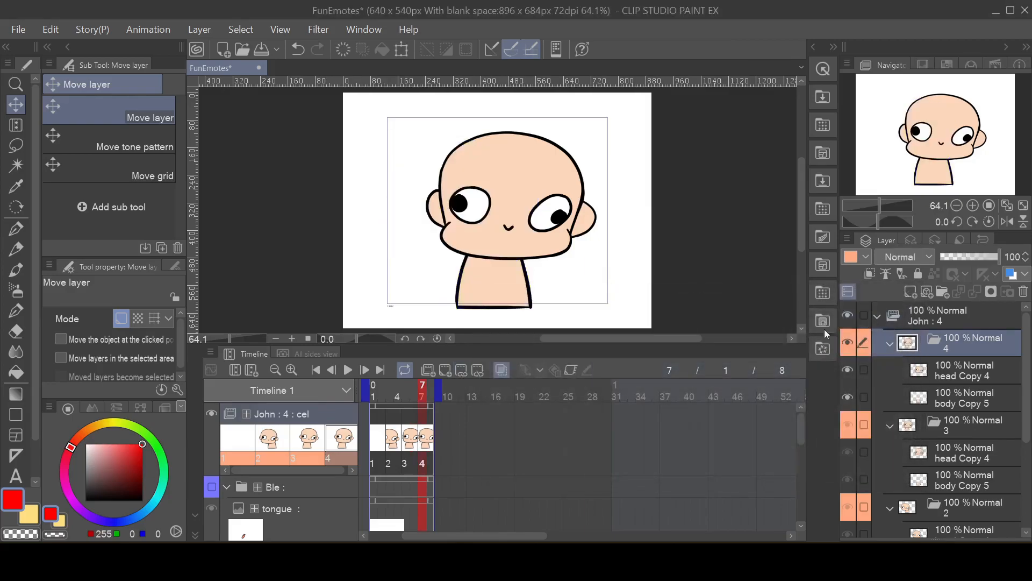
Step: Move cel 4's head Copy 4 layer to the right and down relative to cel 3's head
left_click(946, 373)
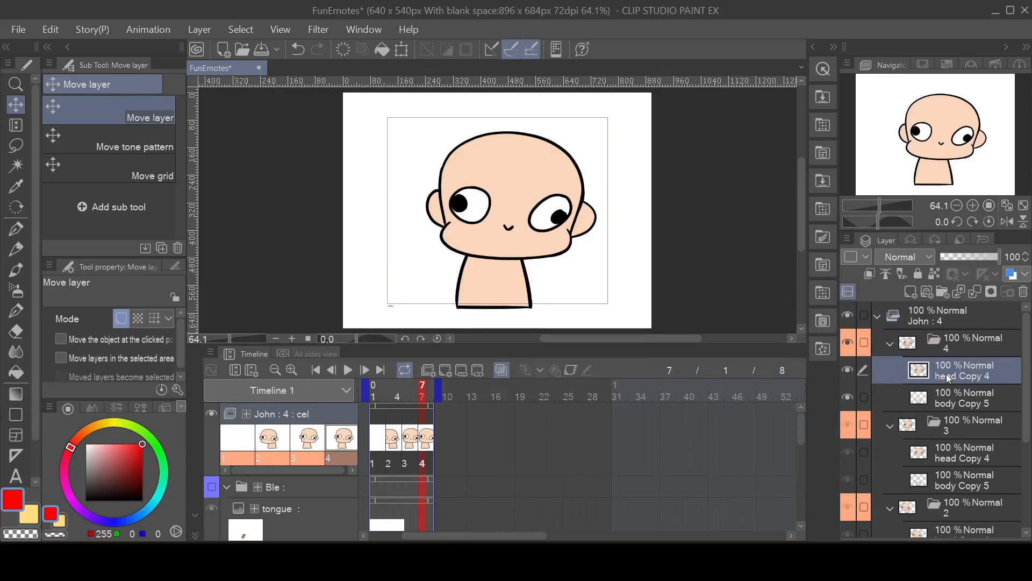
left_click_drag(513, 175, 538, 190)
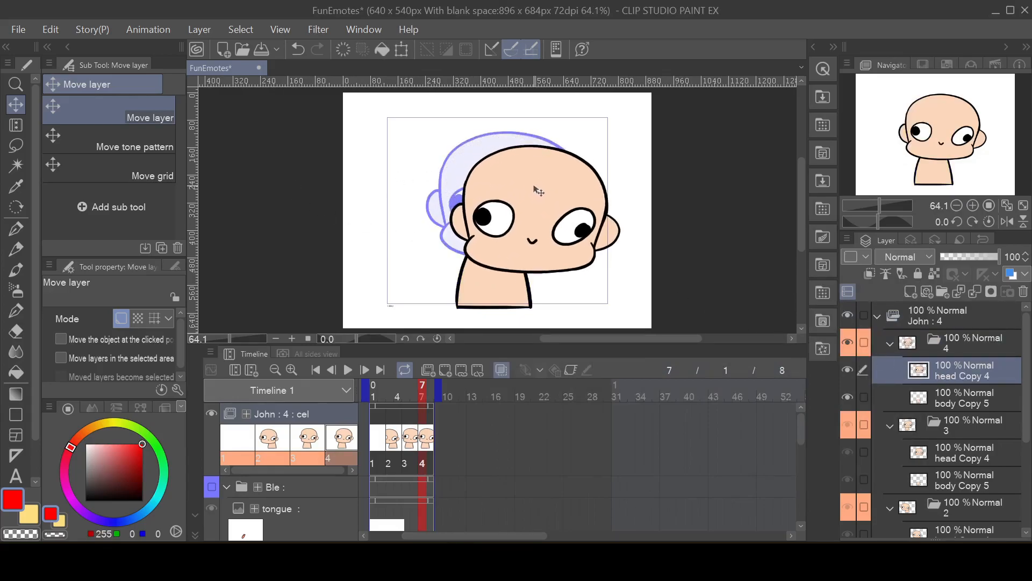
Step: Move cel 1's head Copy 4 layer left and slightly down, and cel 2's head layer right and up between its neighbours
left_click(375, 444)
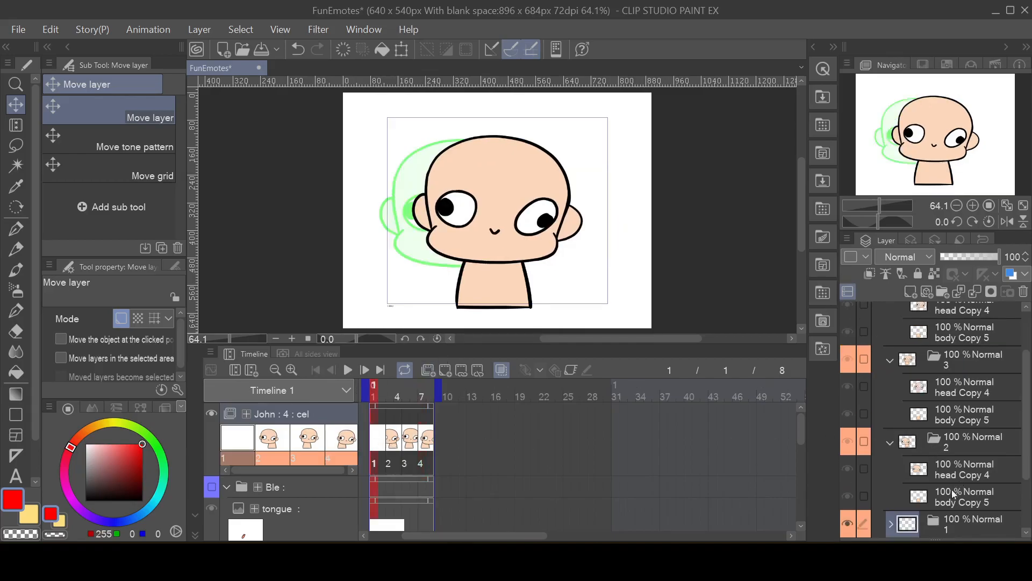
scroll(953, 485, "down", 1)
left_click(892, 478)
scroll(954, 459, "down", 2)
scroll(954, 459, "down", 1)
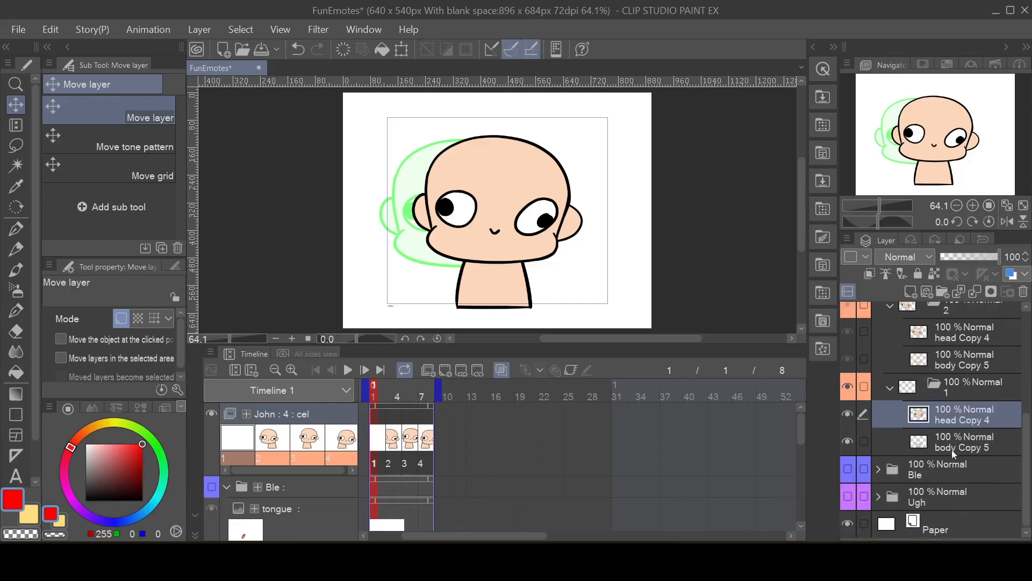
left_click_drag(521, 231, 483, 236)
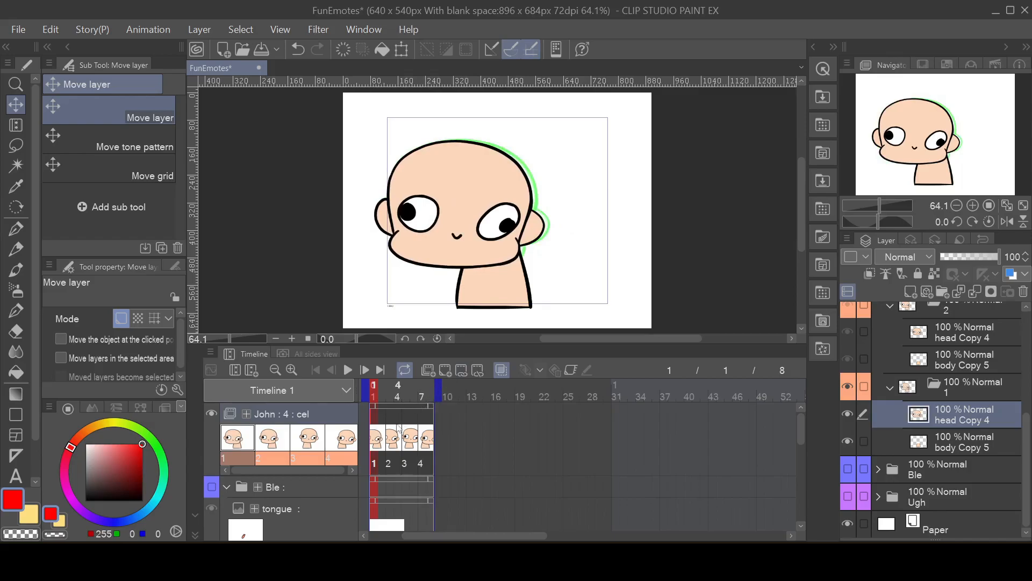
left_click(953, 338)
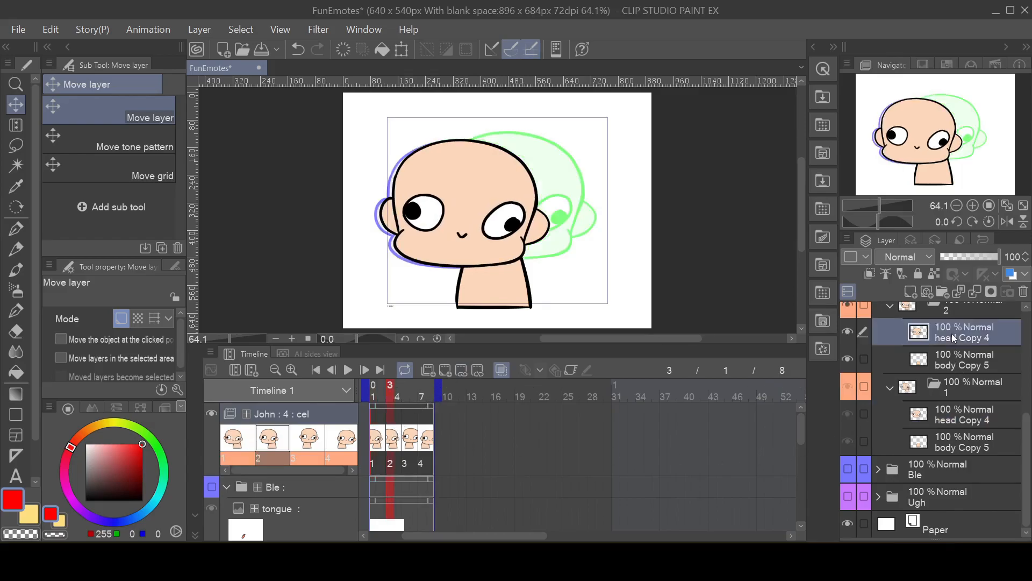
left_click_drag(484, 252, 501, 239)
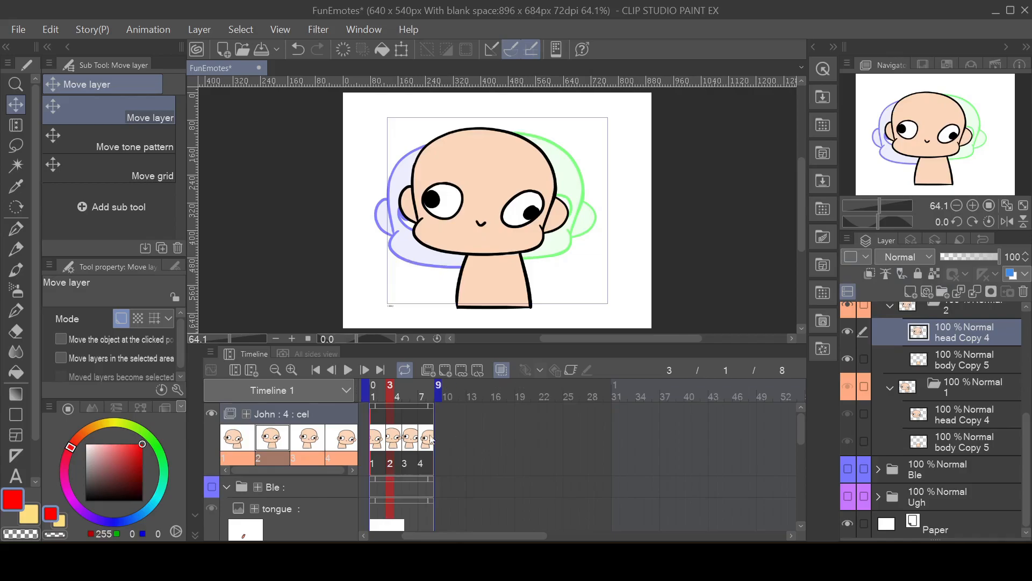
Step: Preview the John animation and check cels 1 to 4 one after another on the timeline
left_click(349, 371)
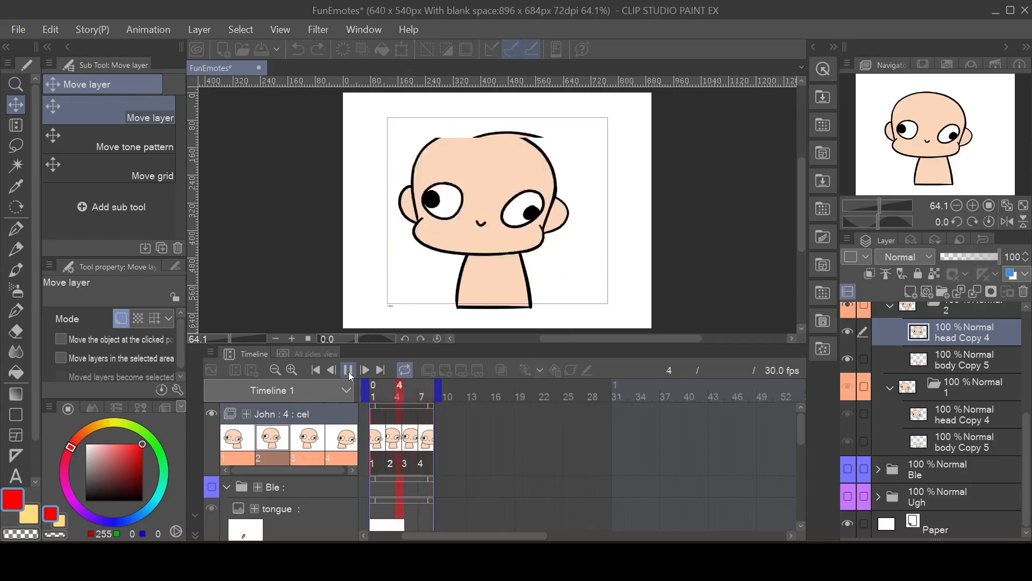
left_click(349, 371)
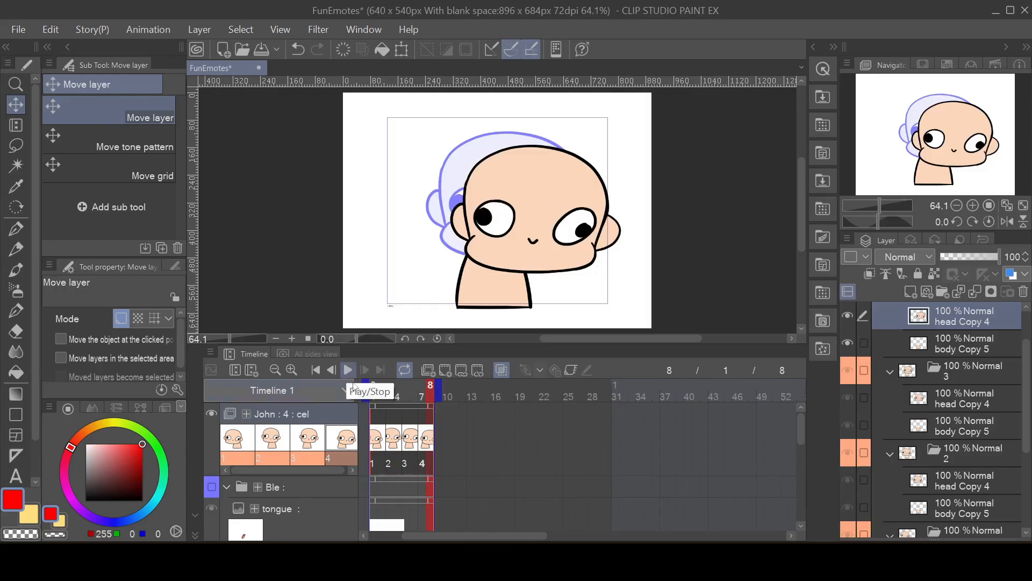
left_click(377, 440)
left_click(397, 439)
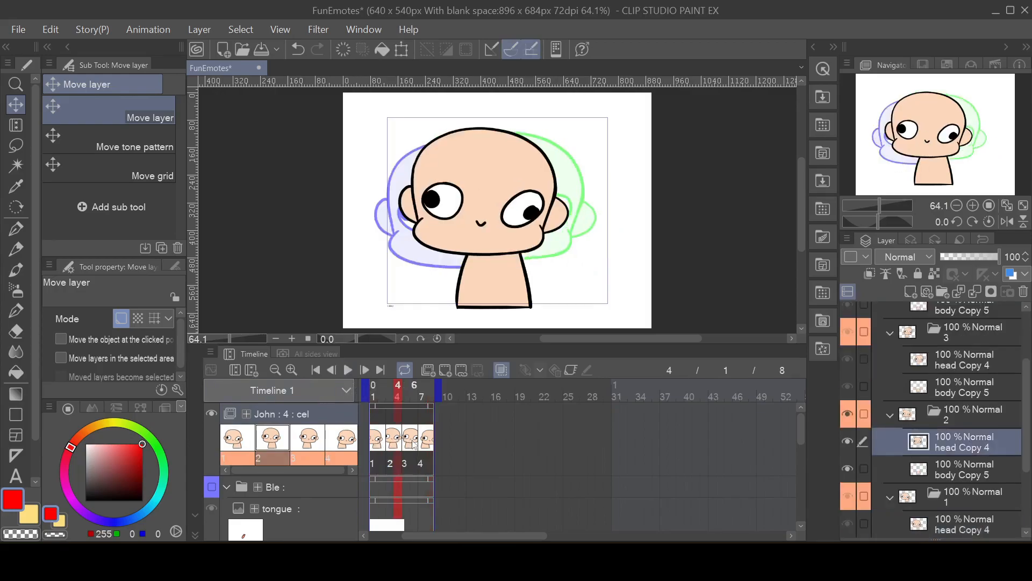
left_click(413, 441)
left_click(429, 446)
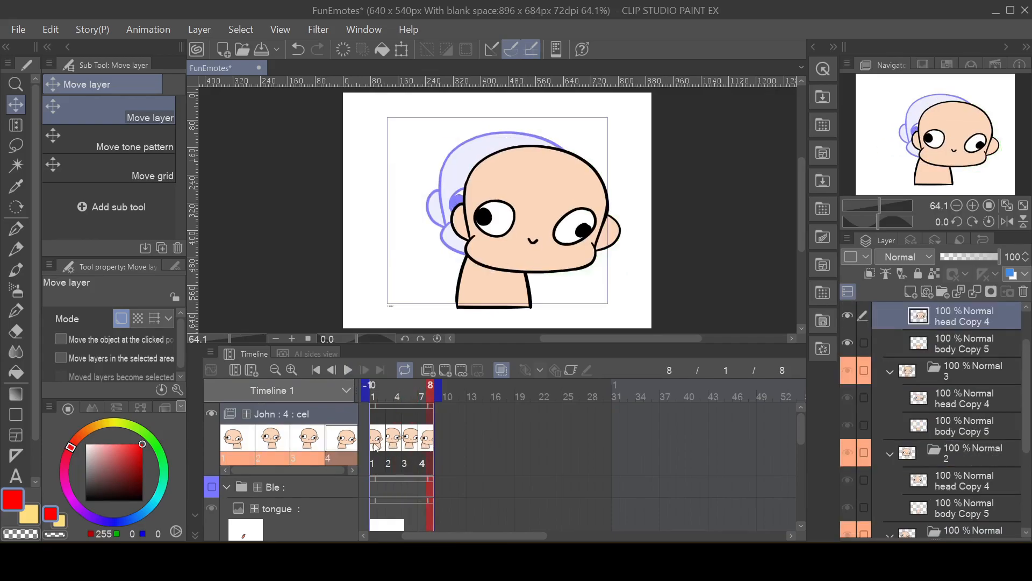
left_click(397, 448)
left_click(408, 443)
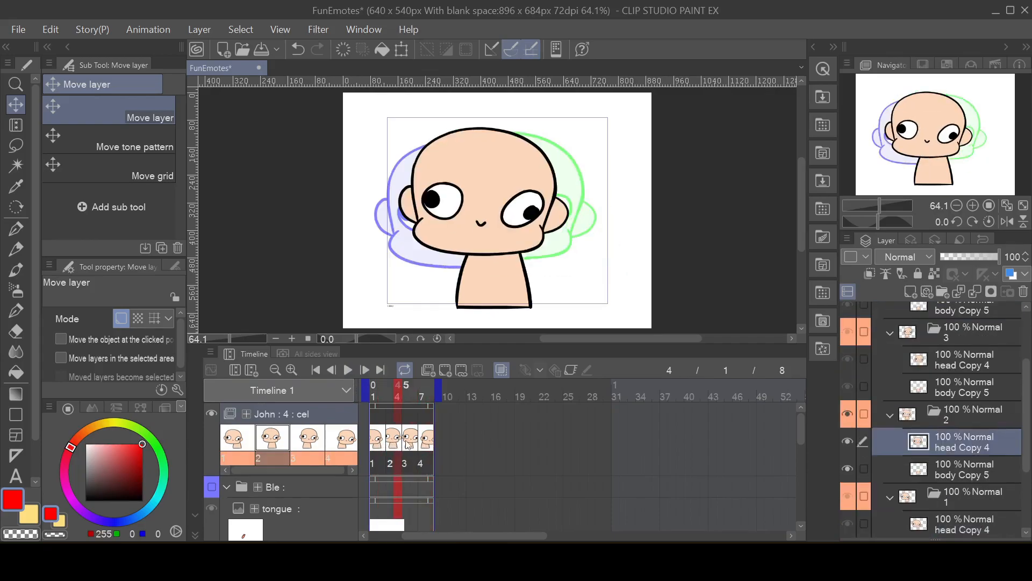
Step: Move cel 1's head Copy 4 layer slightly right, and cel 2's head Copy 4 layer right and slightly up
left_click(383, 442)
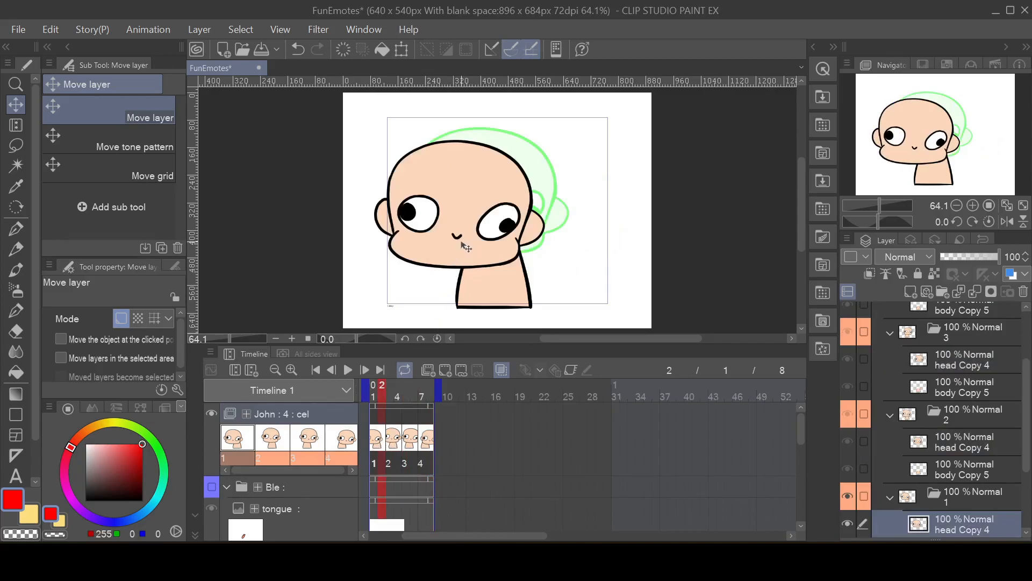
left_click_drag(461, 242, 470, 243)
left_click_drag(470, 242, 470, 243)
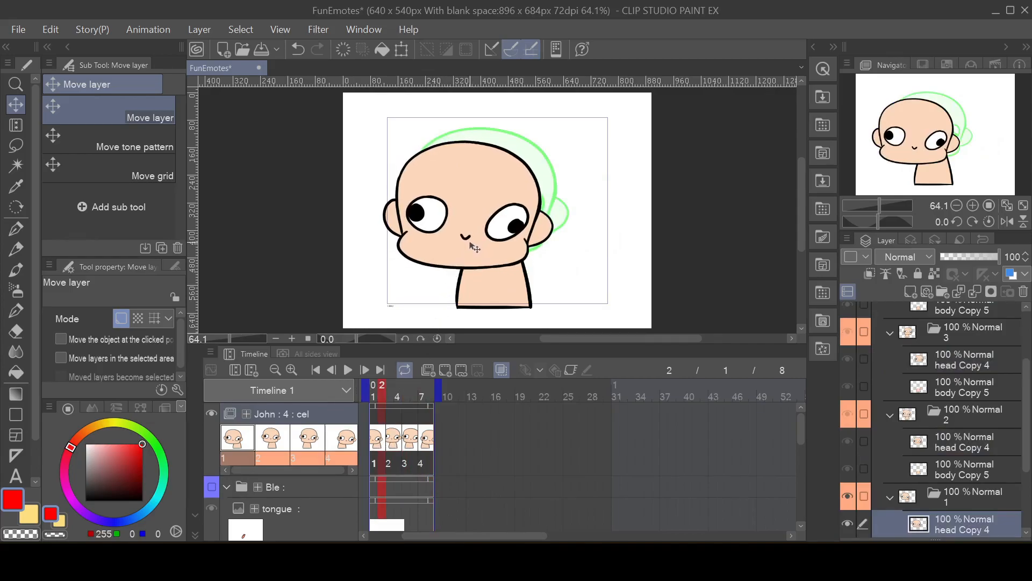
left_click(398, 436)
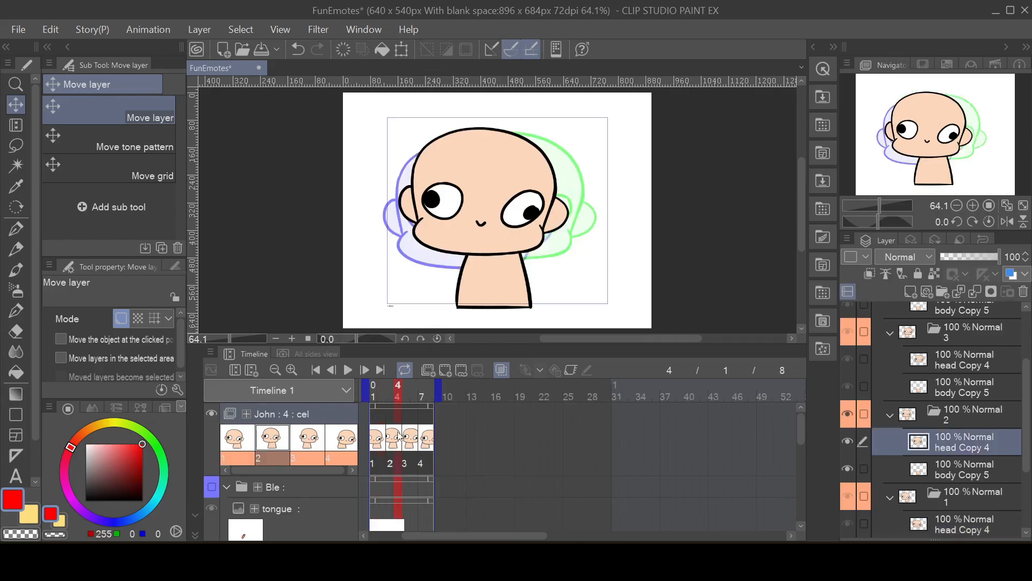
left_click_drag(477, 215, 490, 210)
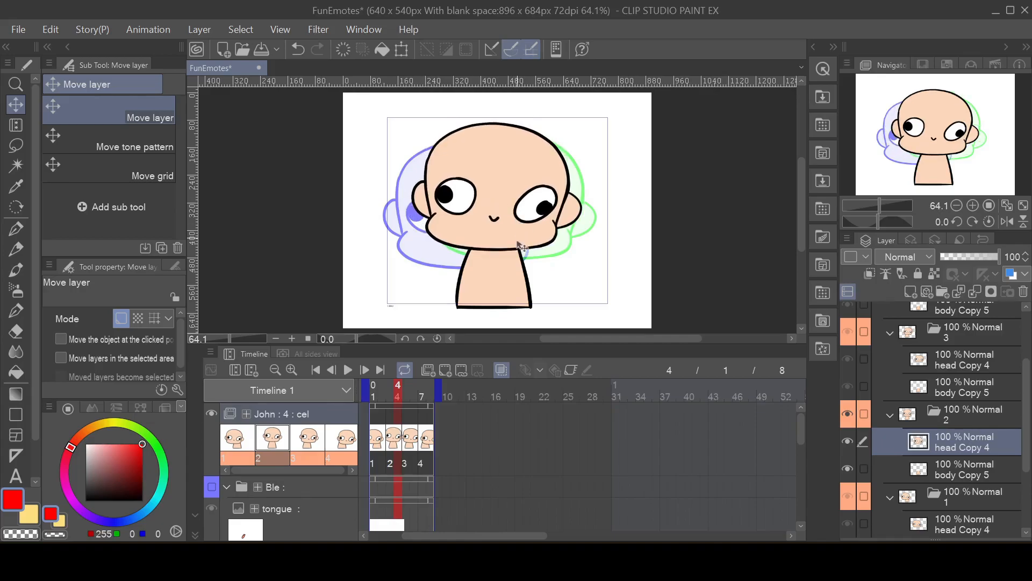
Step: Move cel 3's head Copy 4 layer right and down, and cel 4's head layer left and down below the others
left_click(944, 366)
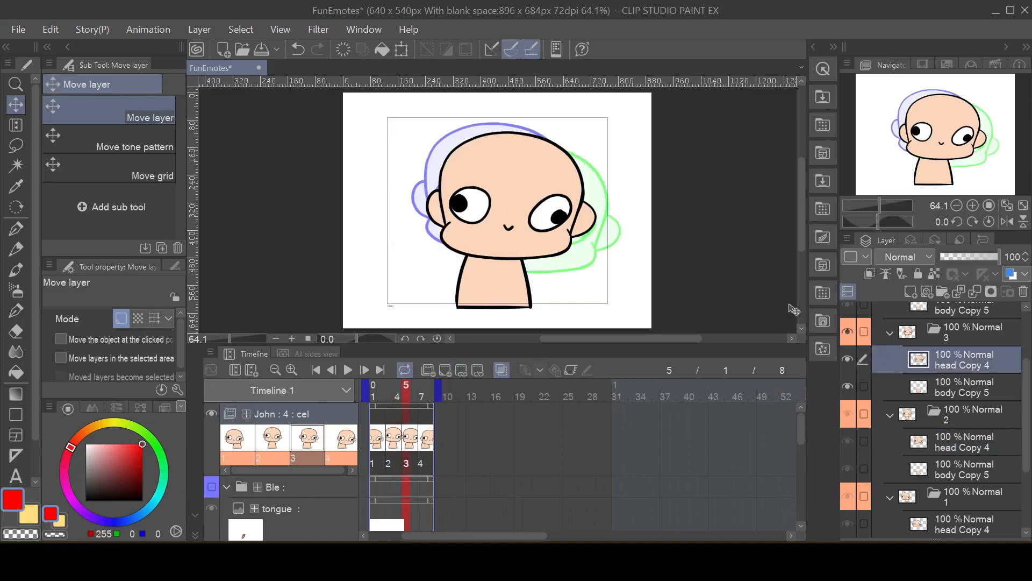
left_click_drag(528, 200, 561, 233)
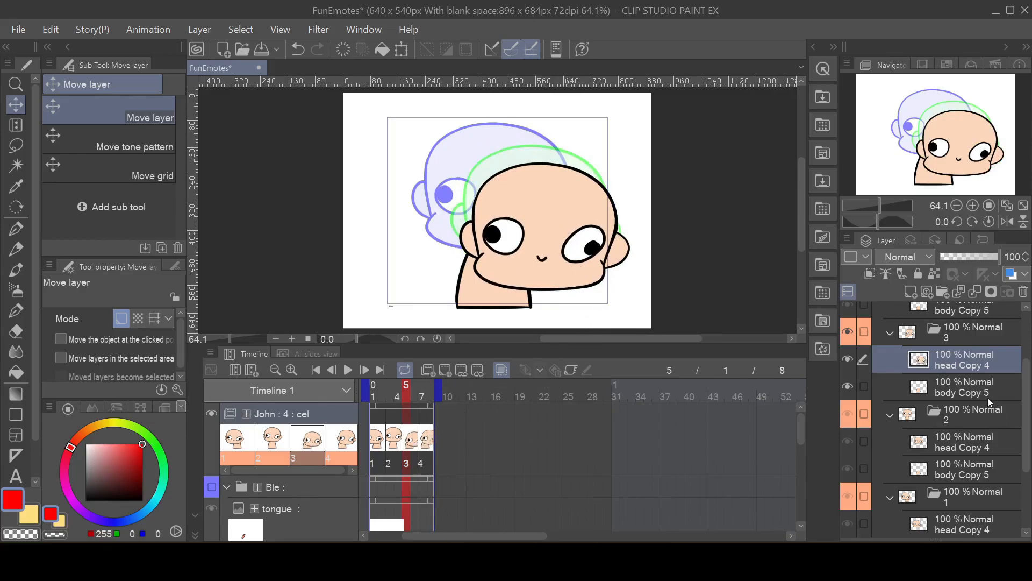
scroll(988, 398, "up", 2)
scroll(1028, 372, "up", 2)
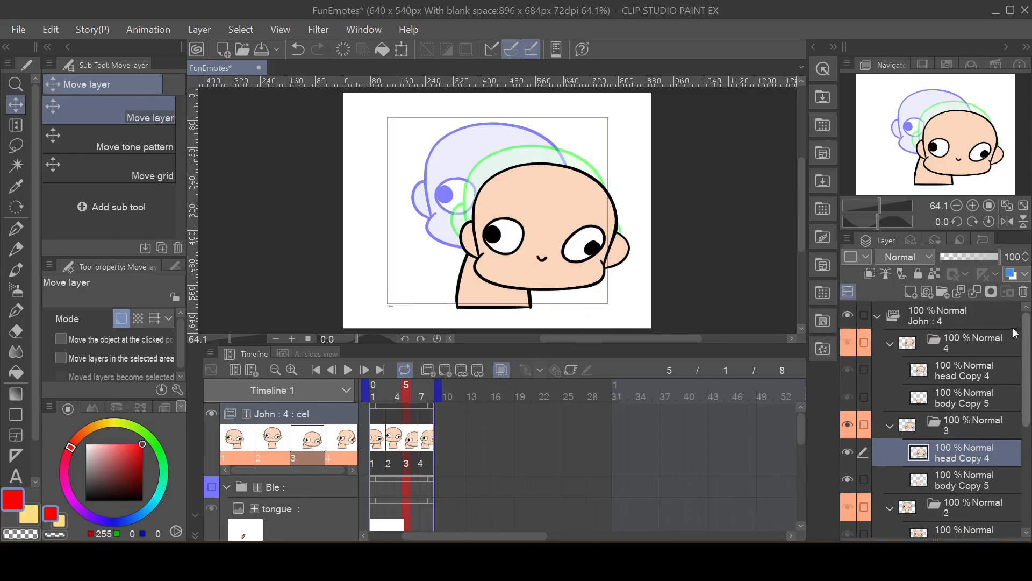
left_click(958, 368)
left_click_drag(546, 250, 508, 271)
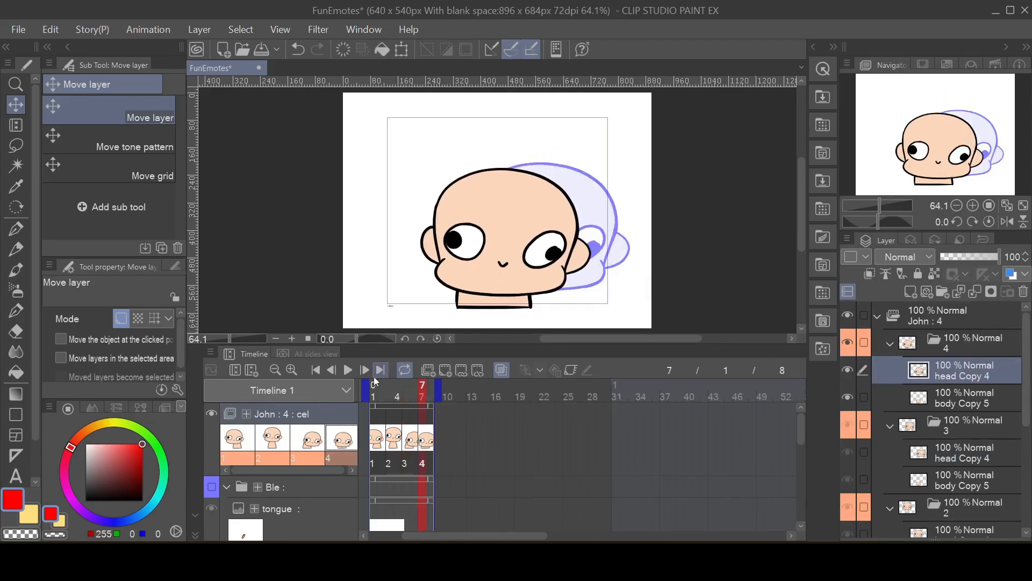
Step: Play back the looping animation to check the repositioned heads
left_click(351, 374)
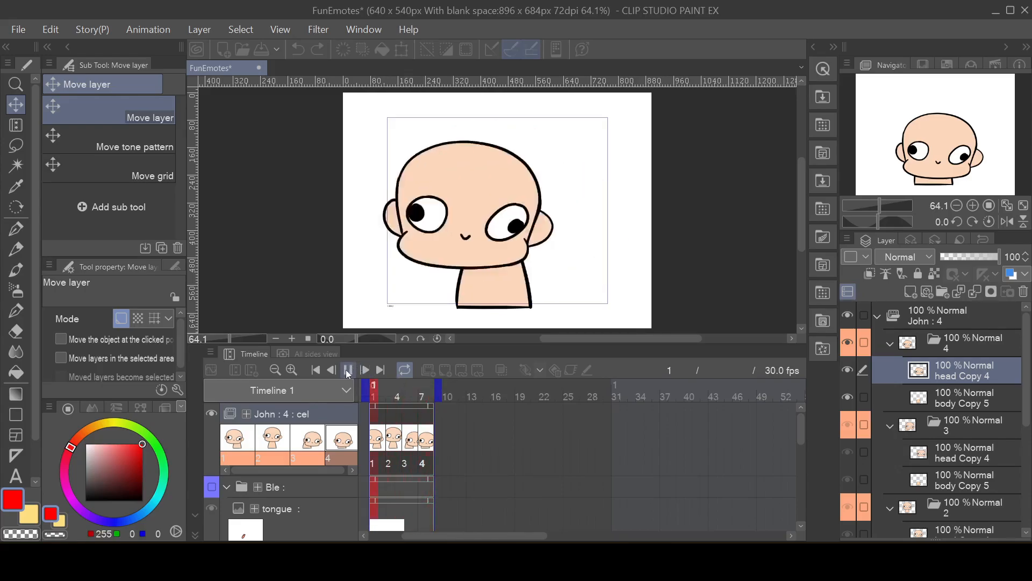
left_click(348, 369)
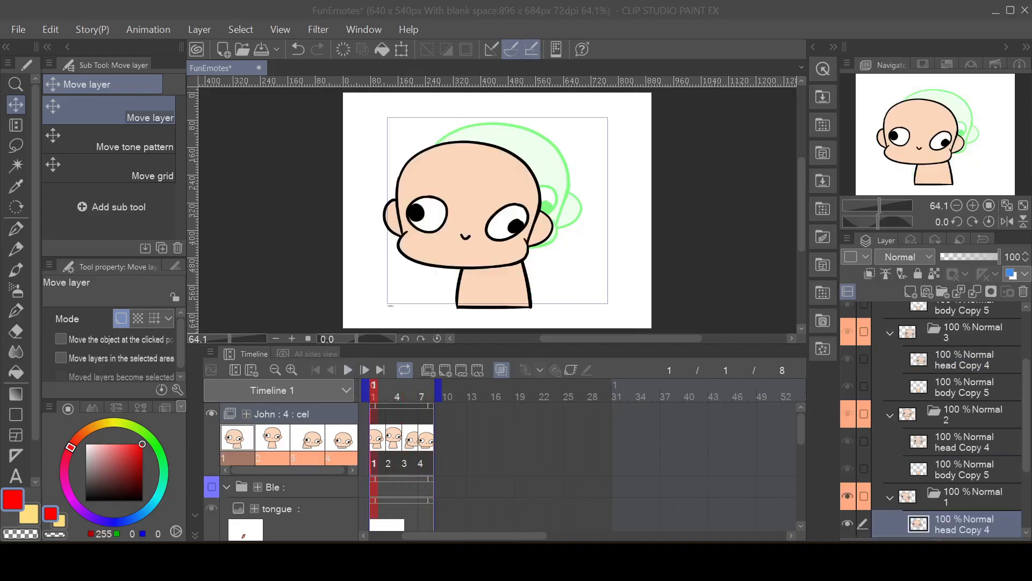
left_click(733, 236)
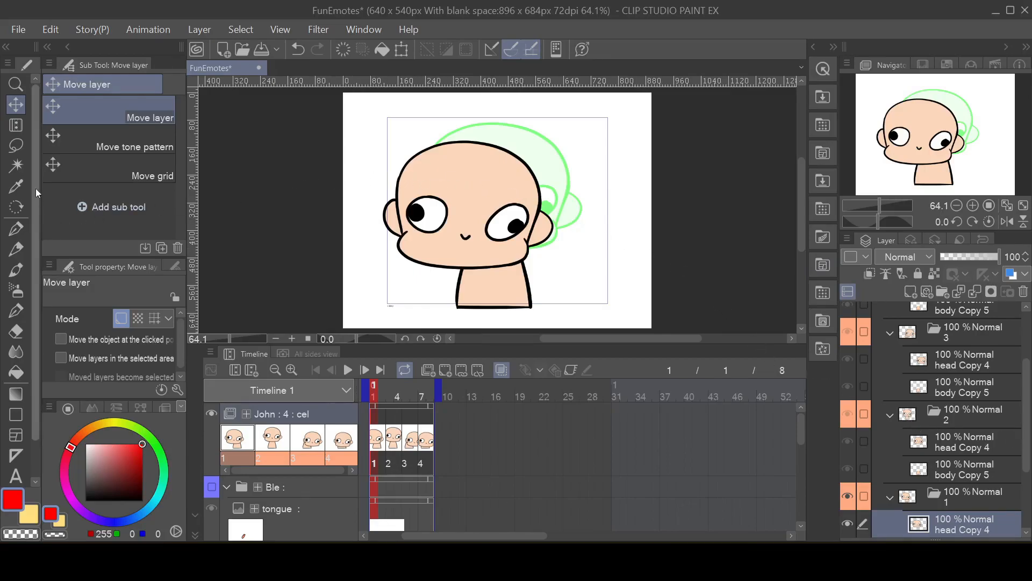
Step: Using the Liquify tool, push cel 1's head Copy 4 to the left and bend the top of its body Copy 5 the same way
scroll(36, 189, "down", 2)
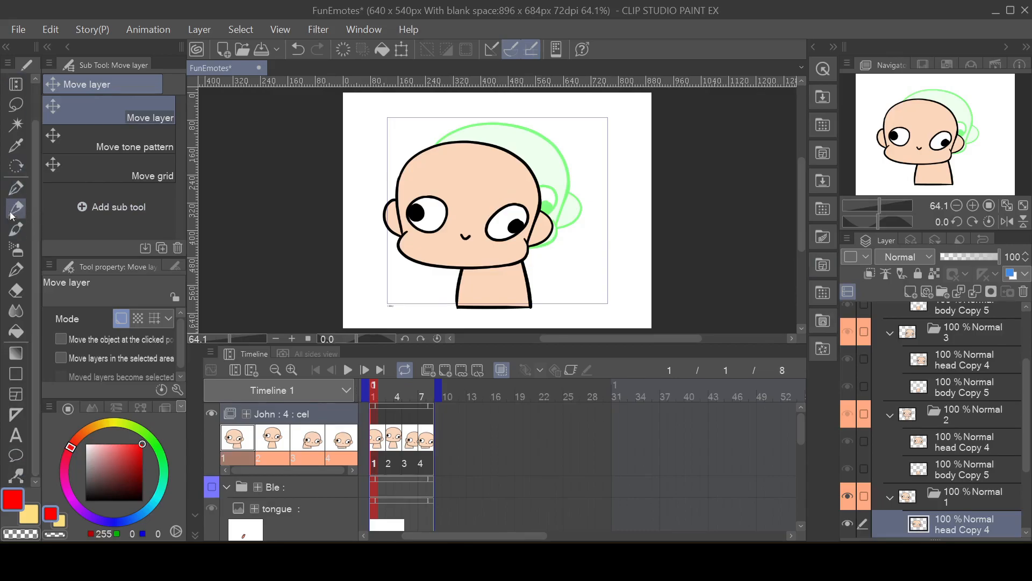
left_click(18, 318)
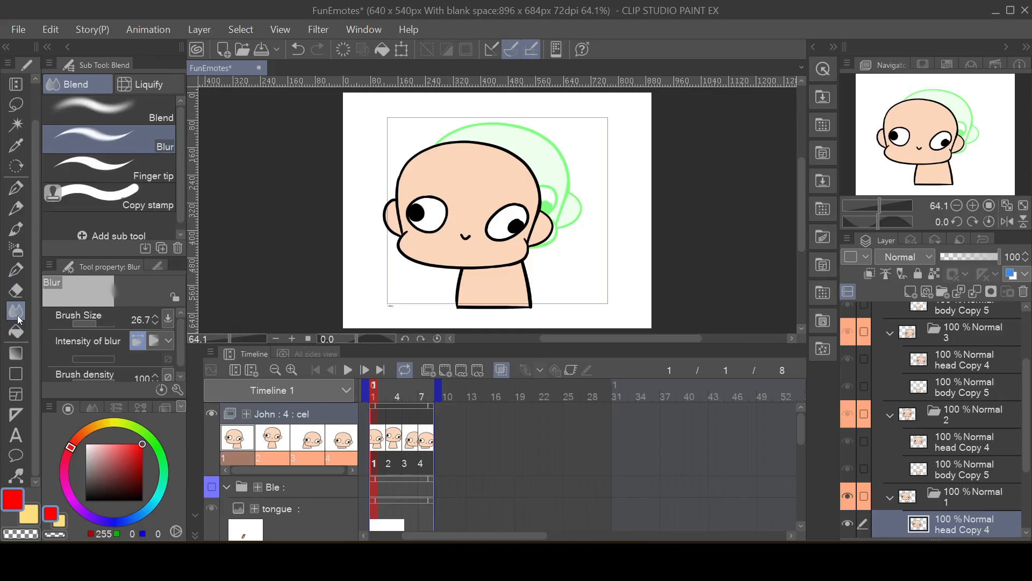
left_click(145, 84)
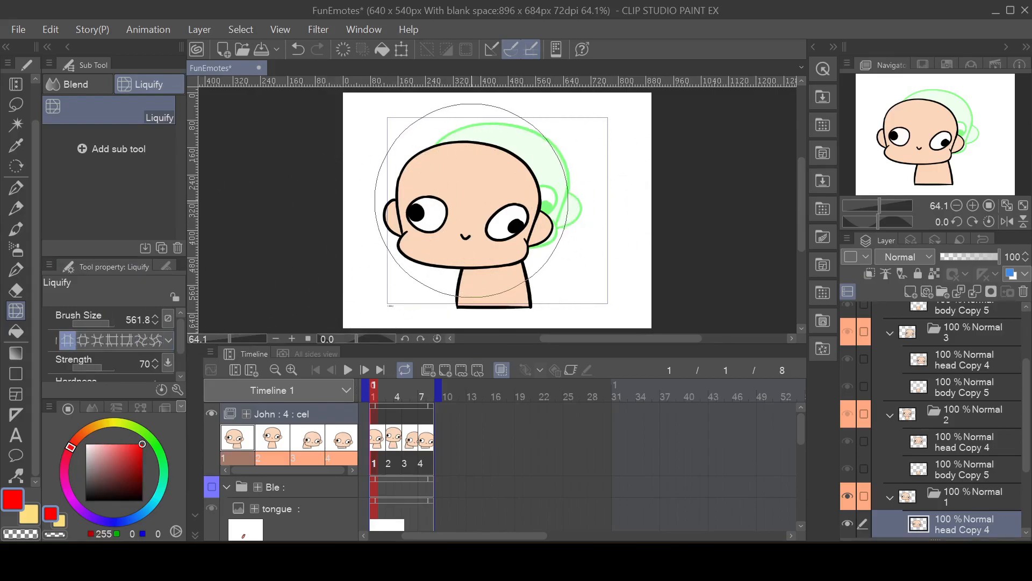
left_click_drag(472, 201, 463, 202)
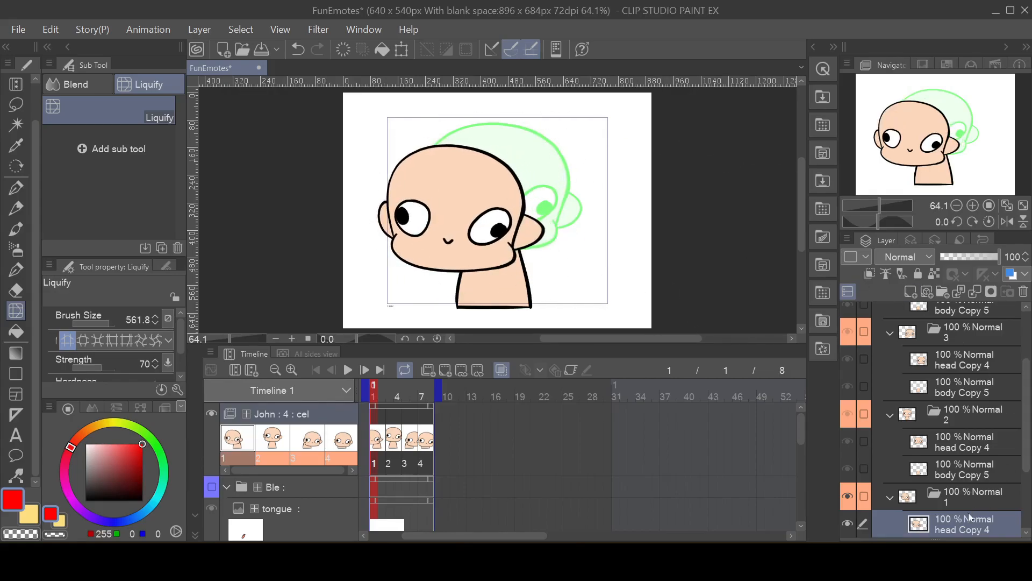
scroll(973, 445, "down", 3)
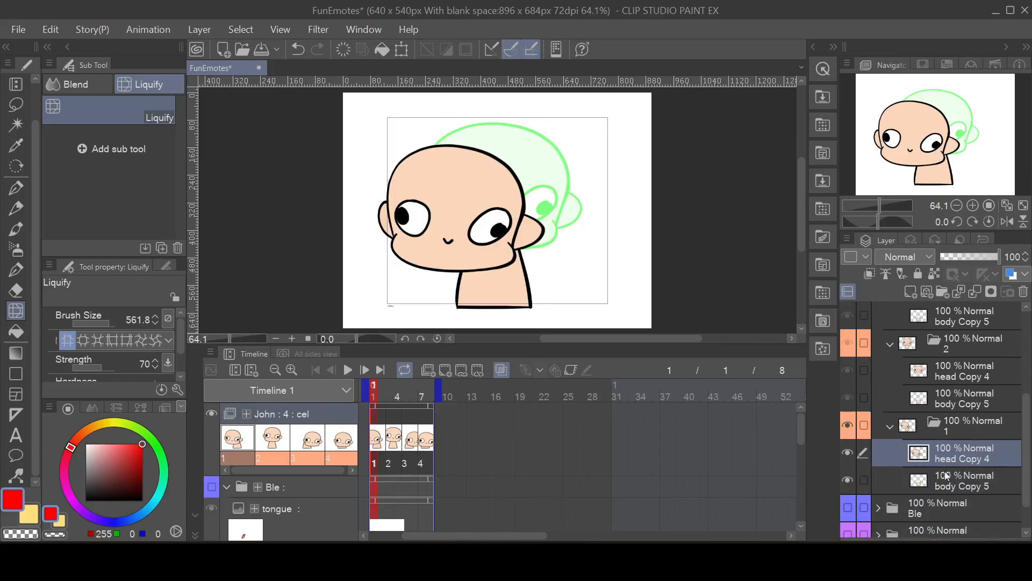
left_click(948, 487)
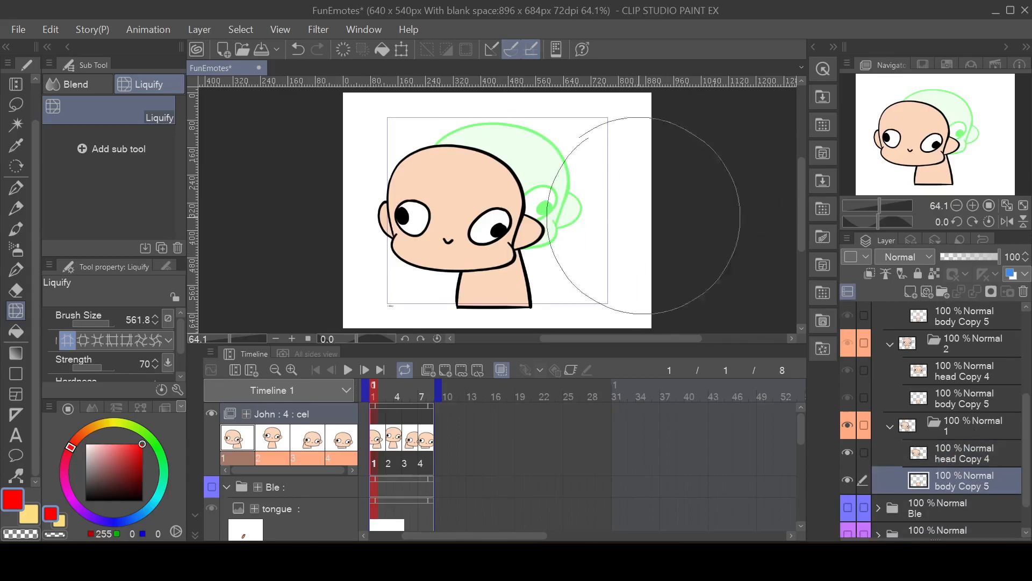
left_click_drag(488, 197, 474, 198)
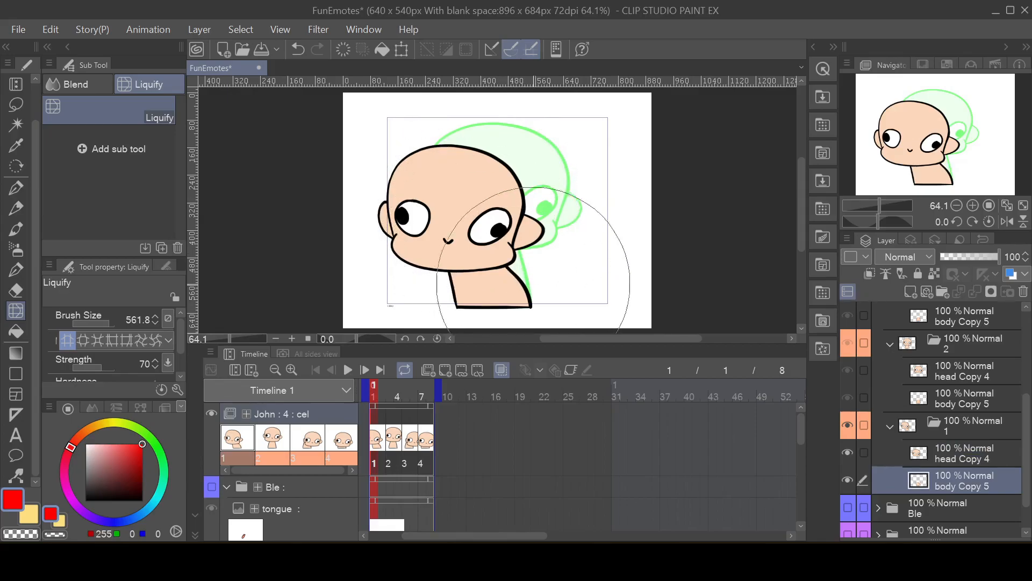
Step: Liquify cel 3's head Copy 4 to the right and slightly up, and bend the top of its body Copy 5 rightwards
left_click(956, 374)
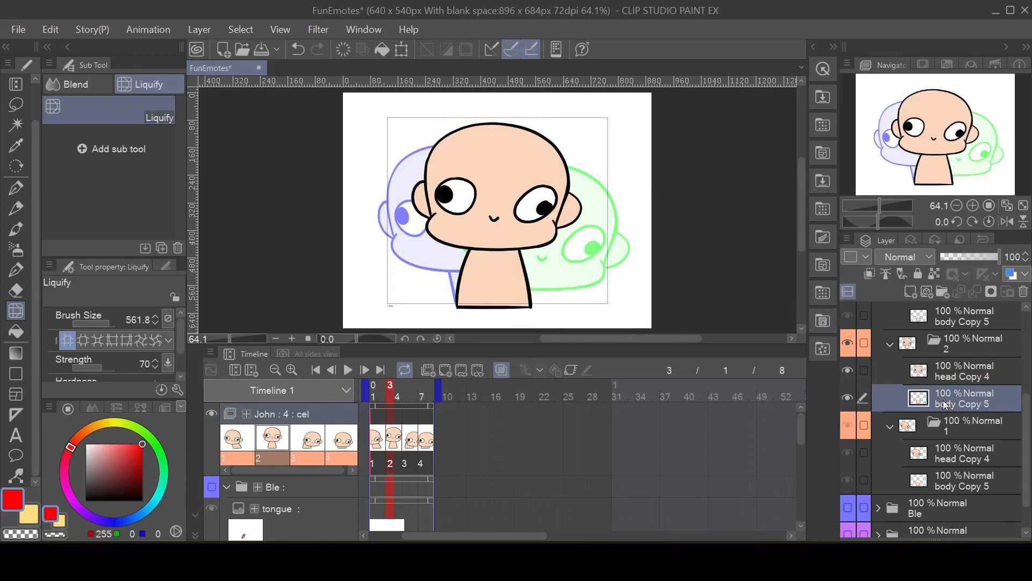
scroll(949, 374, "up", 1)
scroll(949, 373, "up", 2)
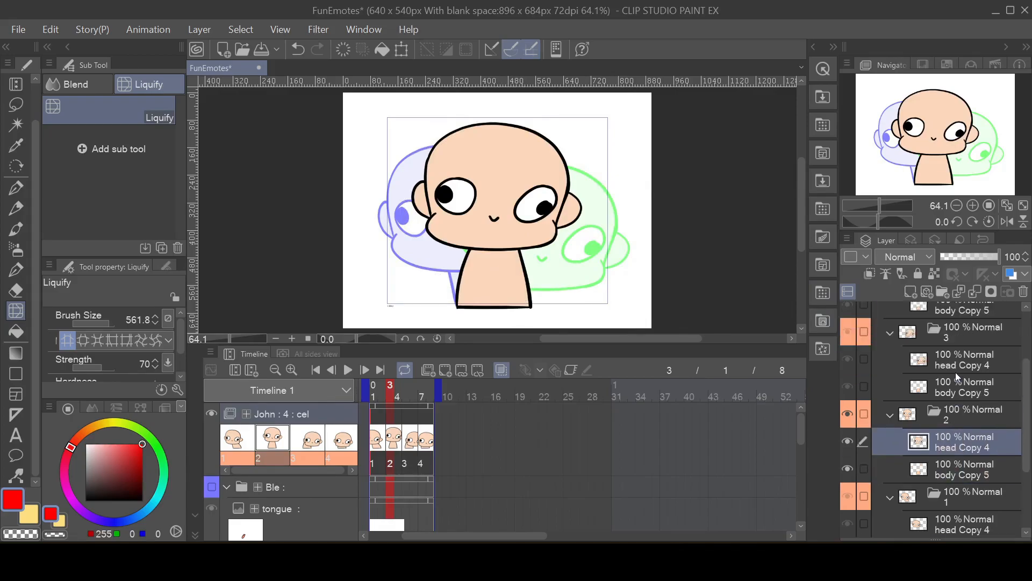
scroll(953, 368, "up", 1)
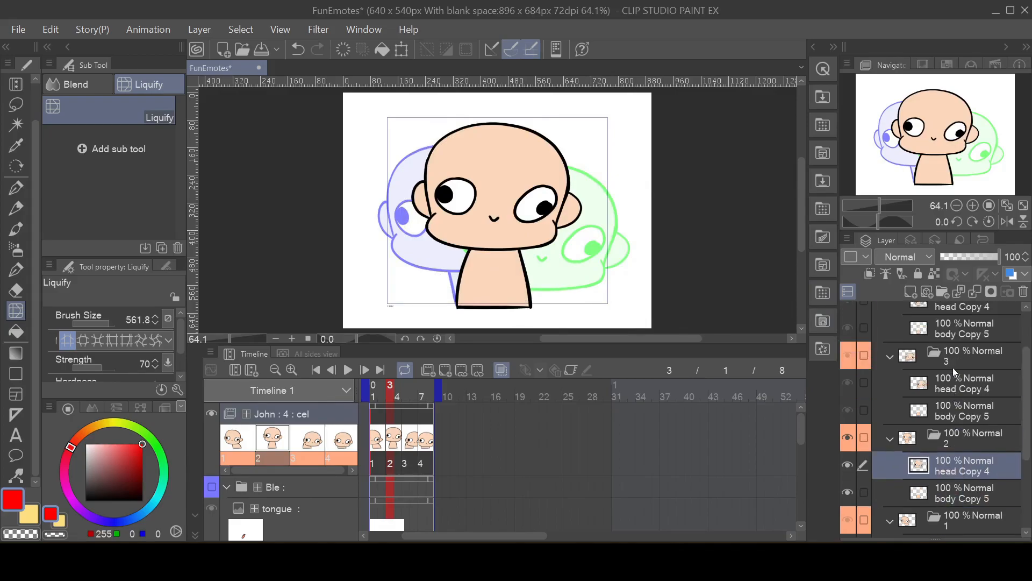
left_click(969, 412)
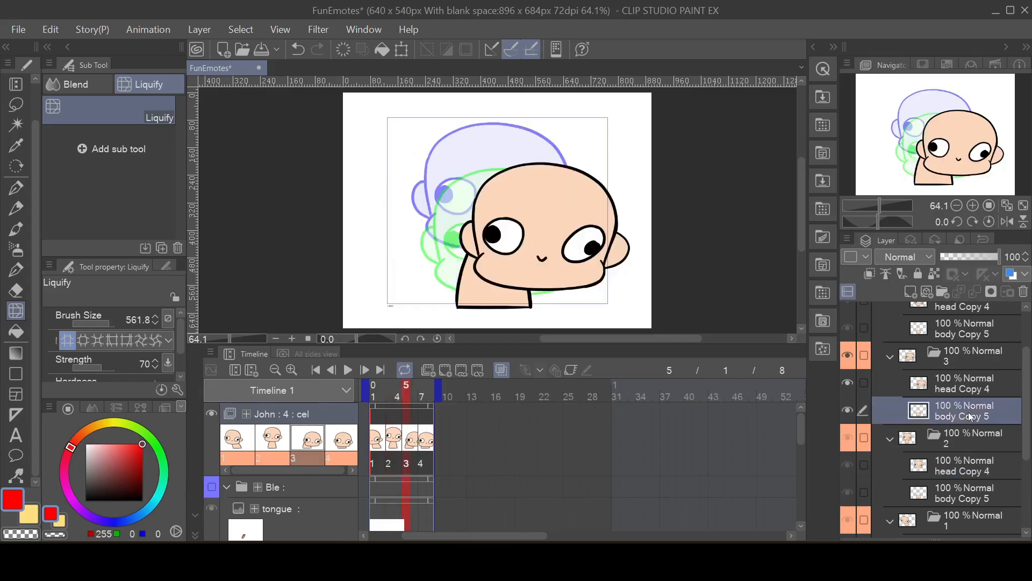
left_click(954, 386)
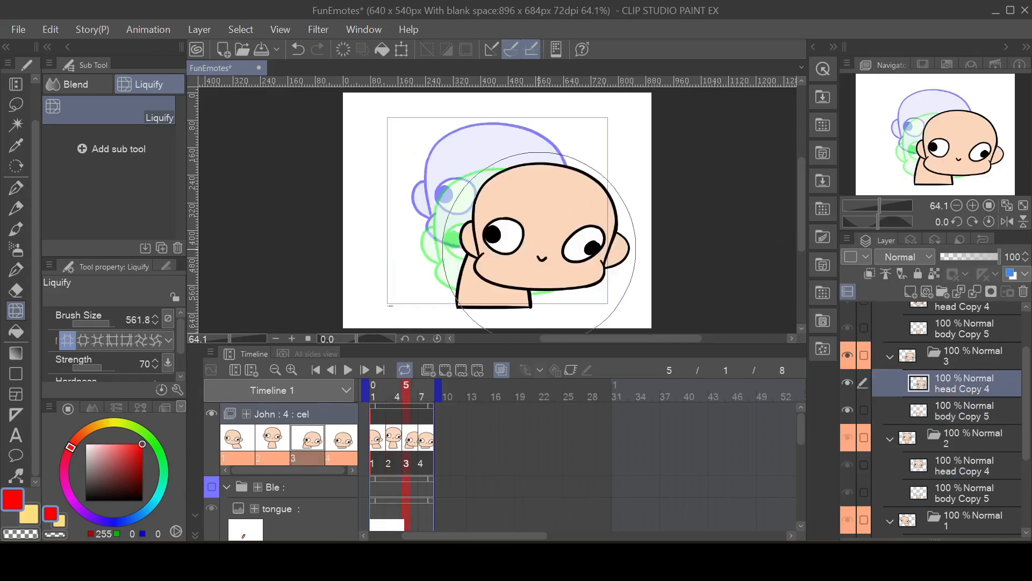
left_click_drag(518, 226, 535, 218)
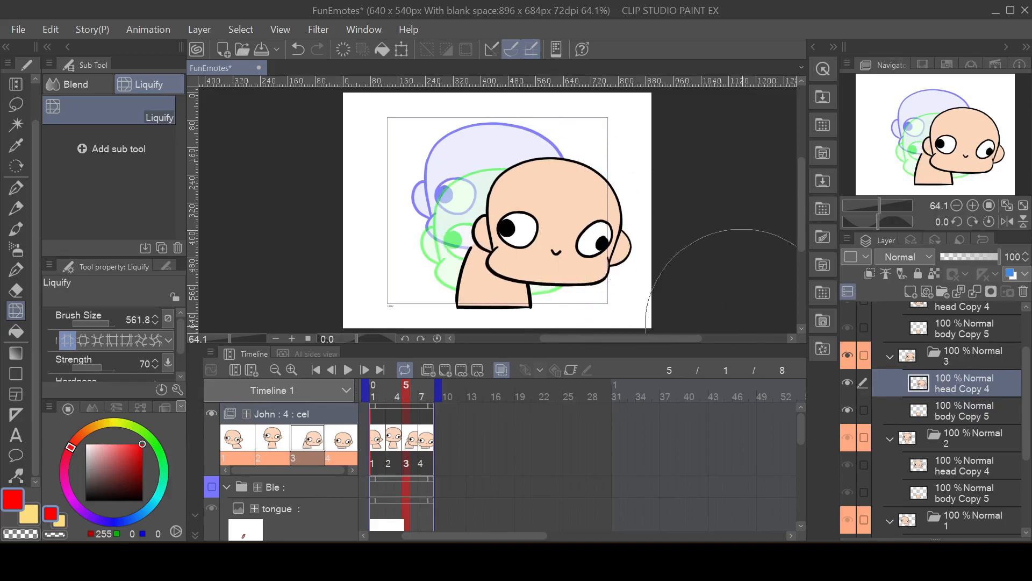
left_click(955, 407)
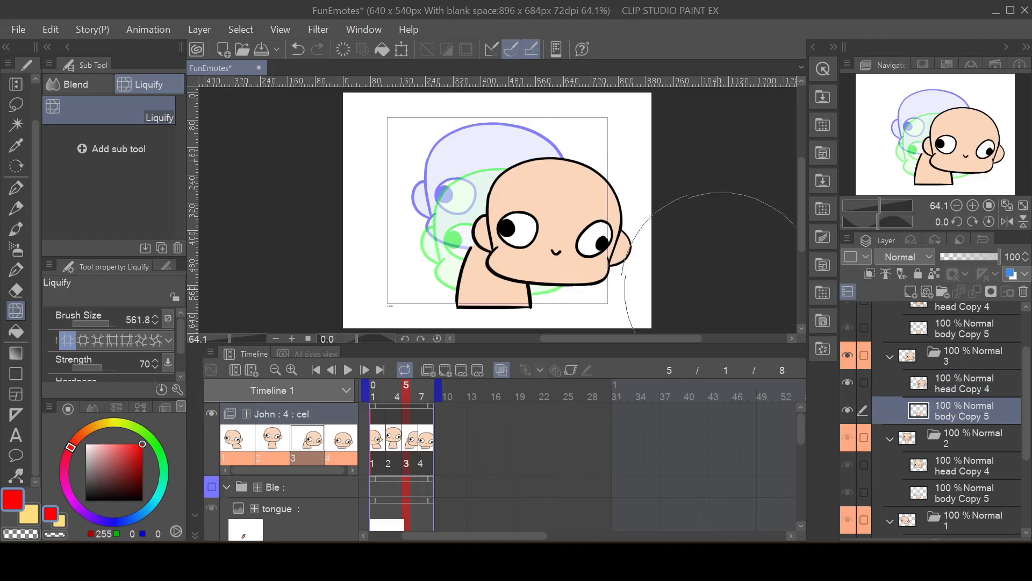
mouse_move(507, 194)
left_mouse_down()
mouse_move(518, 193)
mouse_move(504, 217)
left_mouse_up()
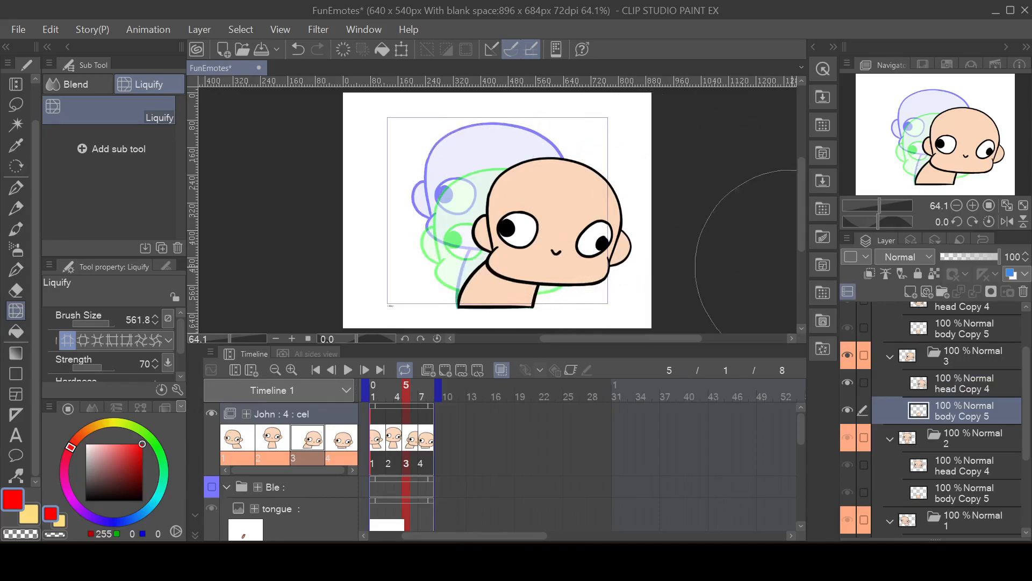
Step: Liquify cel 4's head Copy 4 slightly to the left
scroll(979, 390, "up", 3)
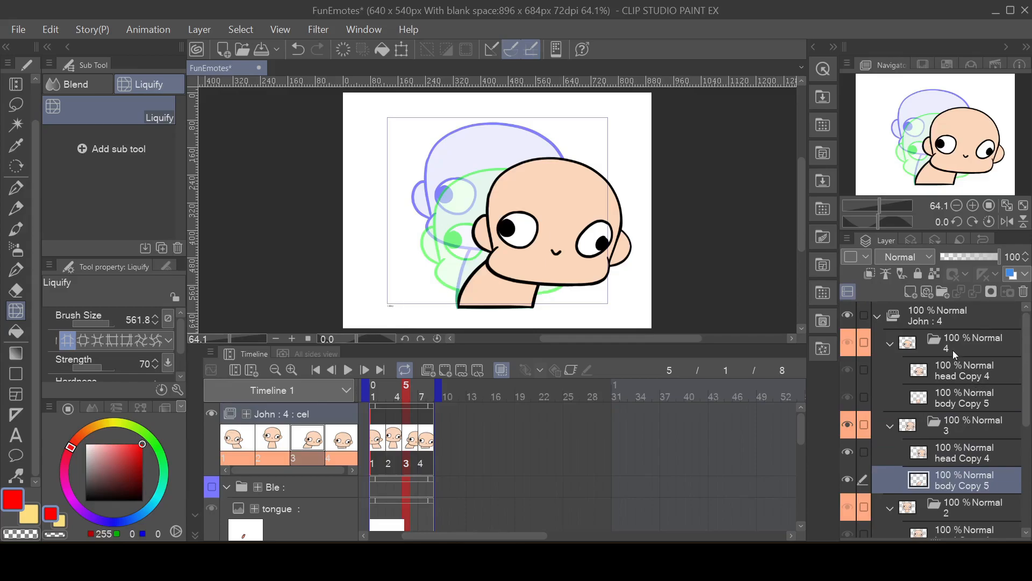
left_click(963, 344)
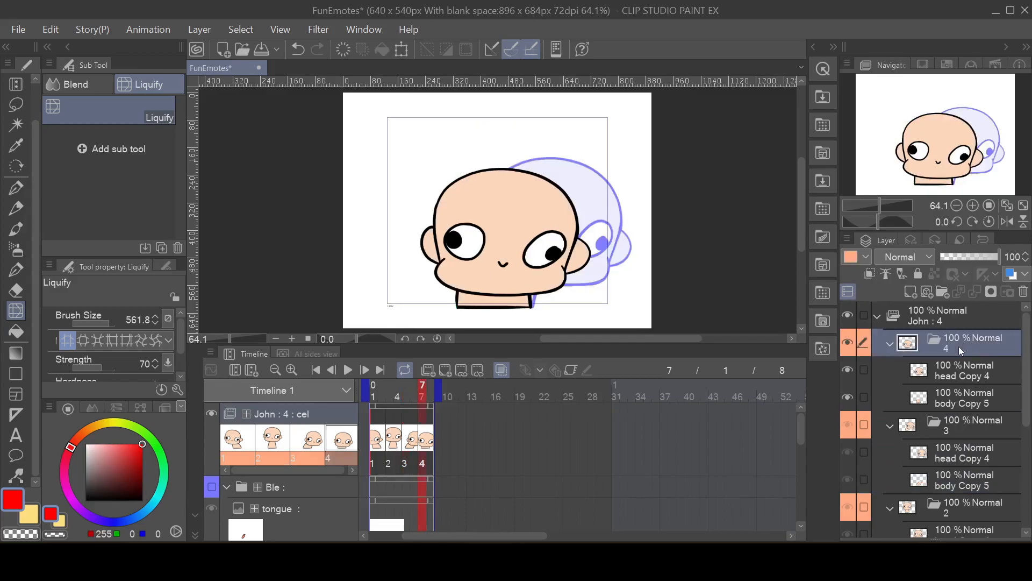
left_click(954, 372)
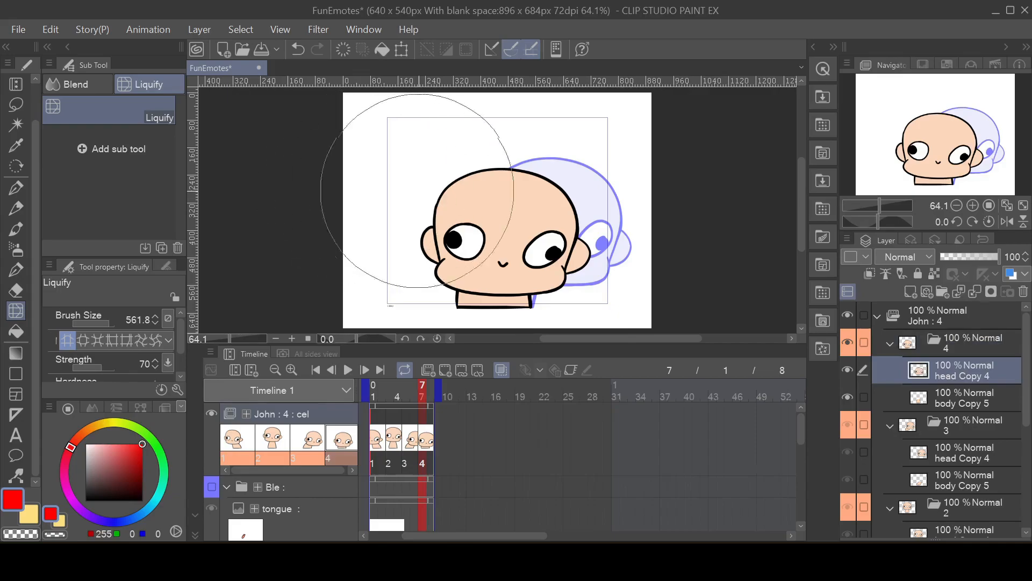
left_click_drag(505, 219, 500, 218)
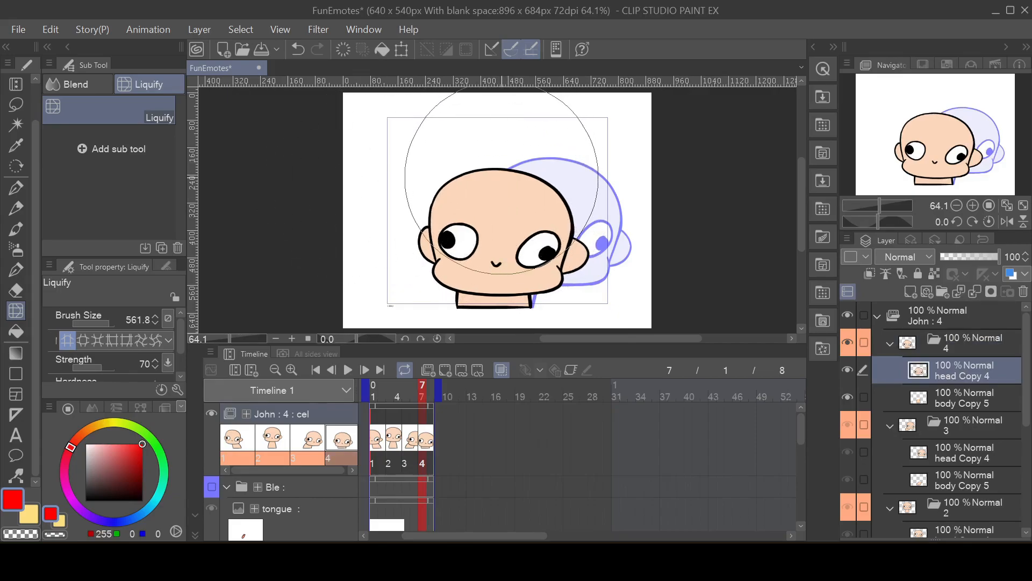
Step: Liquify the top of cel 4's head Copy 4 slightly downward and play back the loop to check it
left_click_drag(501, 178, 499, 186)
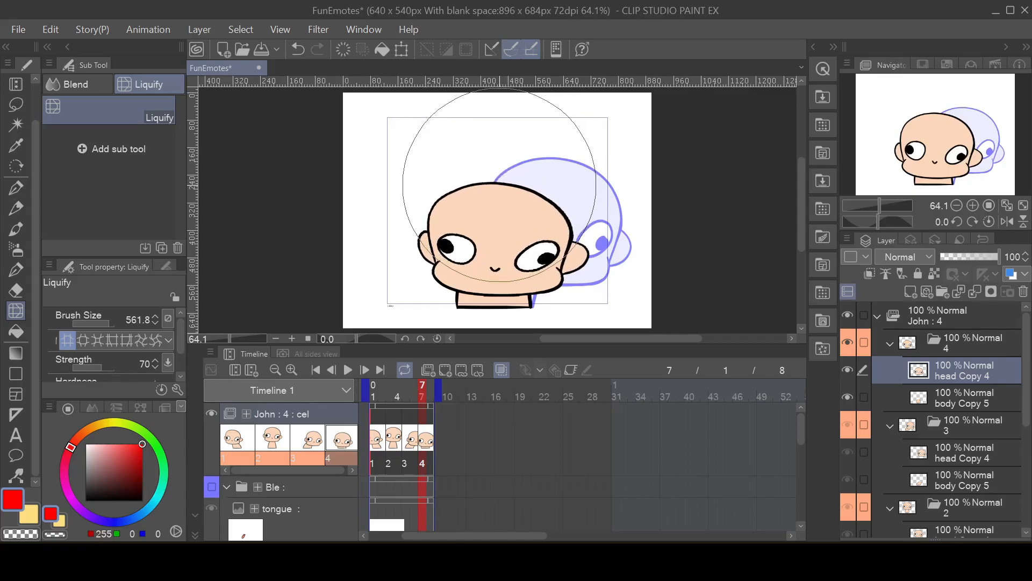
left_click(348, 370)
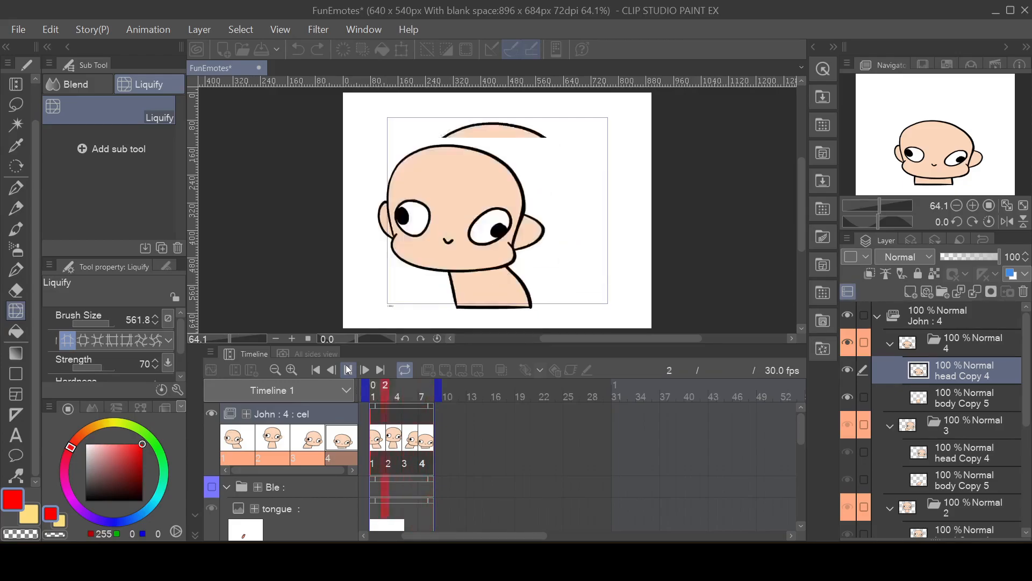
left_click(347, 369)
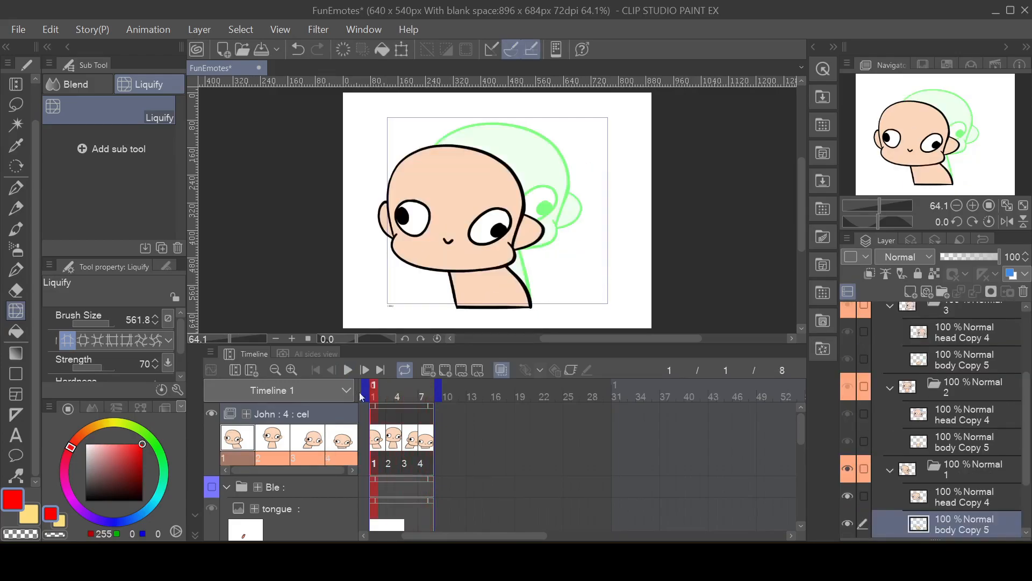
Step: Step through John's four cels on the timeline to compare the head poses
left_click(390, 438)
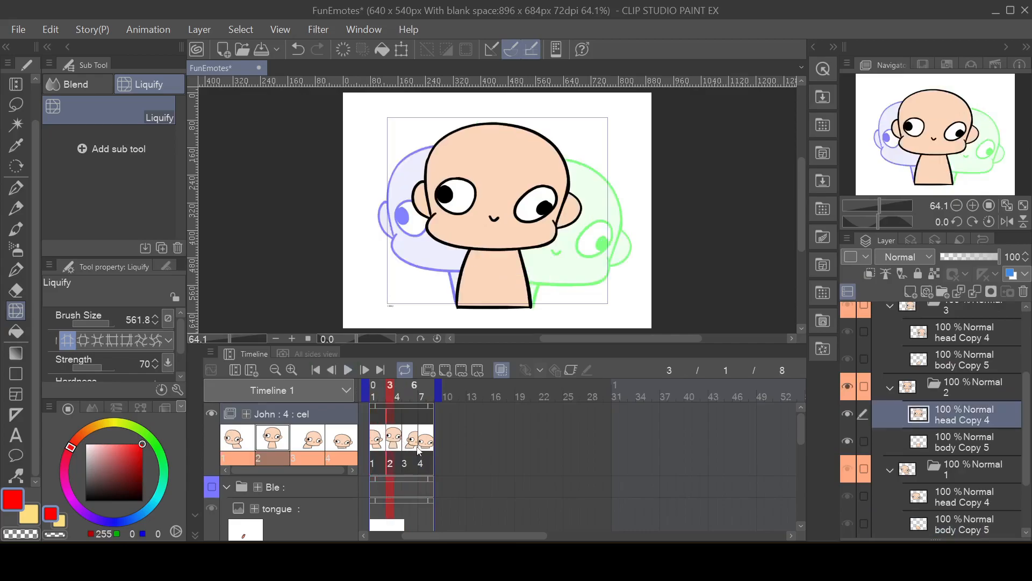
left_click(417, 450)
left_click(379, 450)
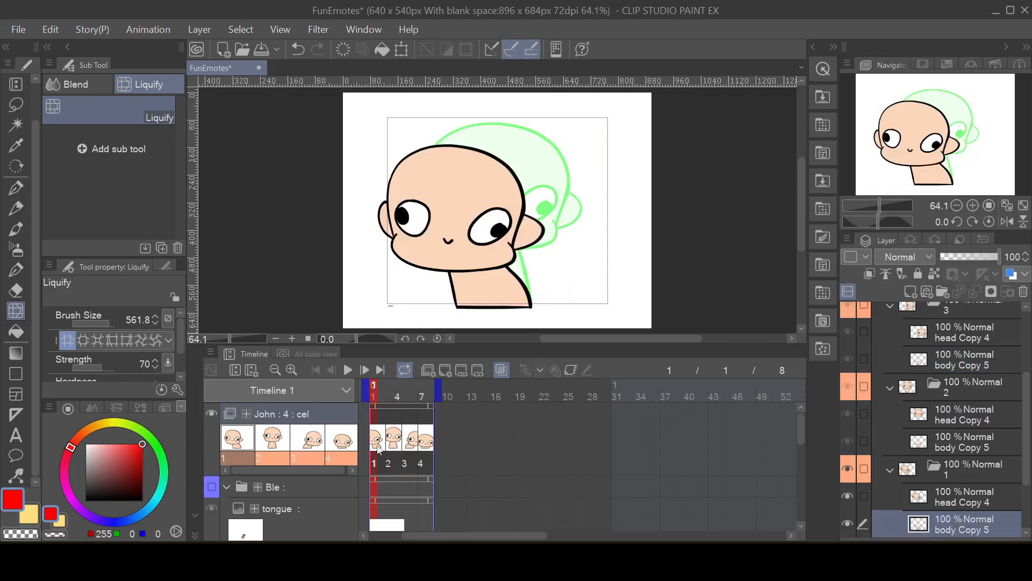
left_click(412, 444)
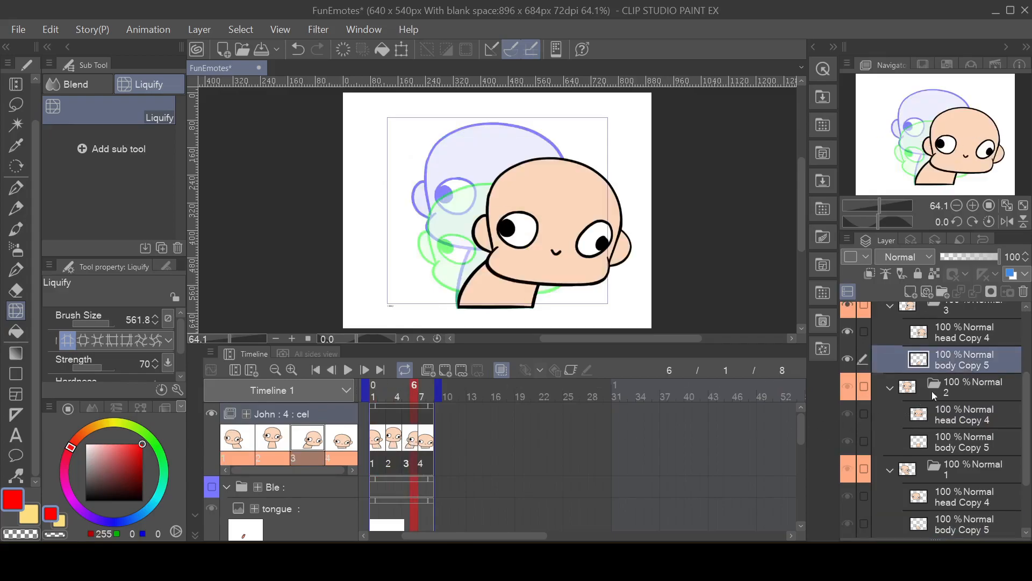
scroll(917, 396, "up", 1)
left_click(947, 374)
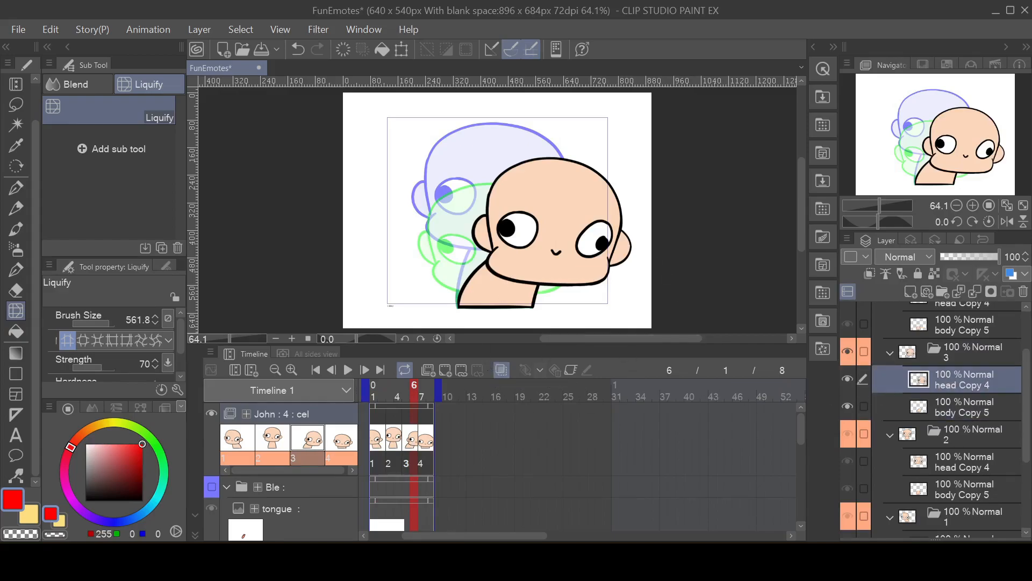
Step: Apply a Motion blur to cel 2's head Copy 4 with strength 6.52 and angle -167
left_click(391, 446)
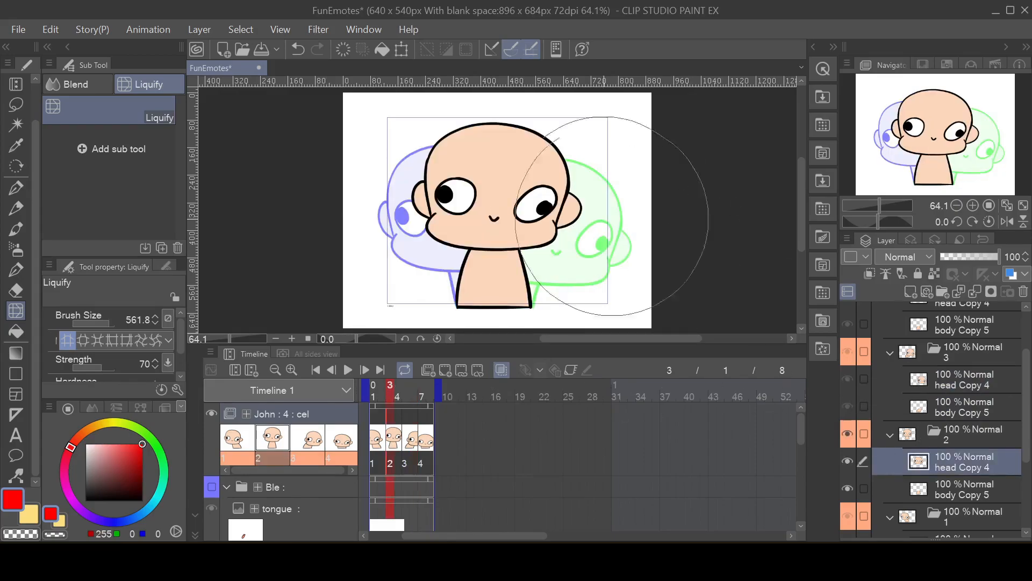
left_click(318, 29)
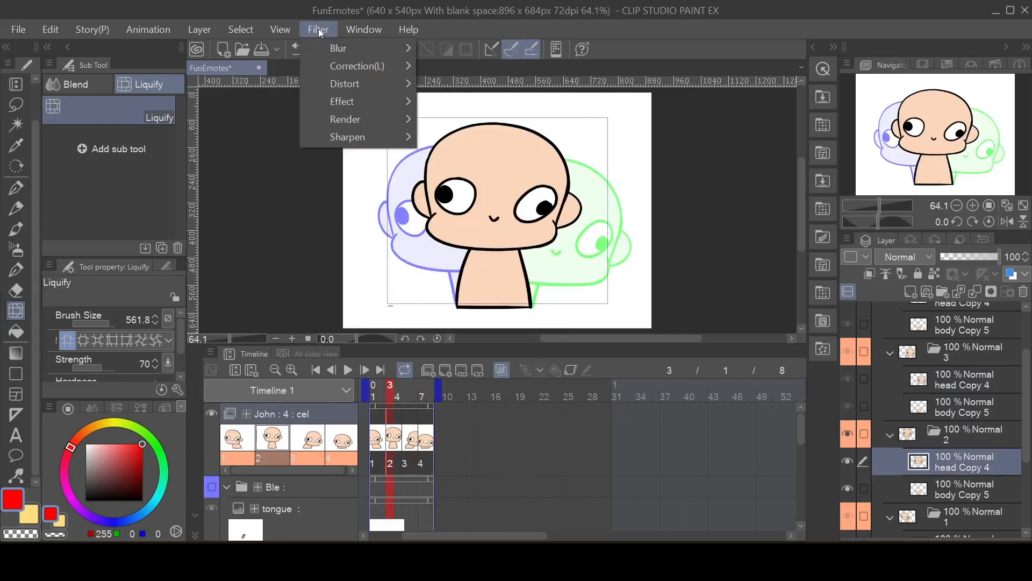
mouse_move(321, 46)
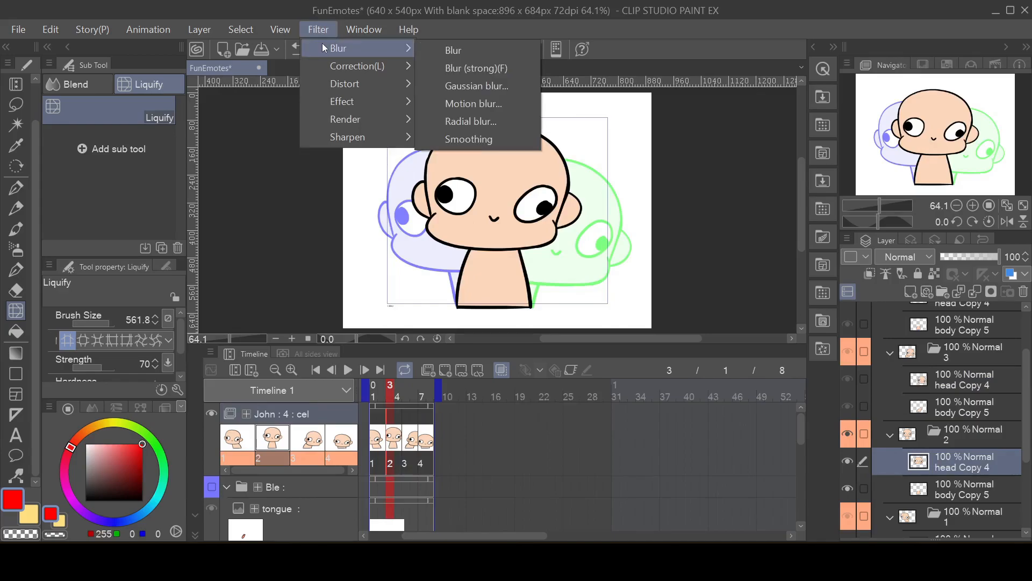
left_click(498, 104)
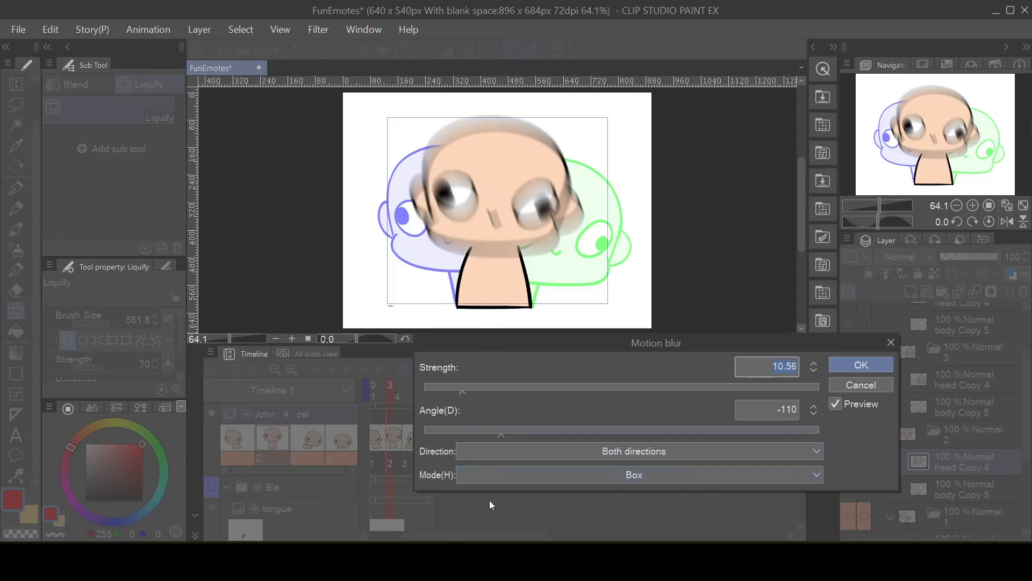
left_click_drag(501, 434, 463, 437)
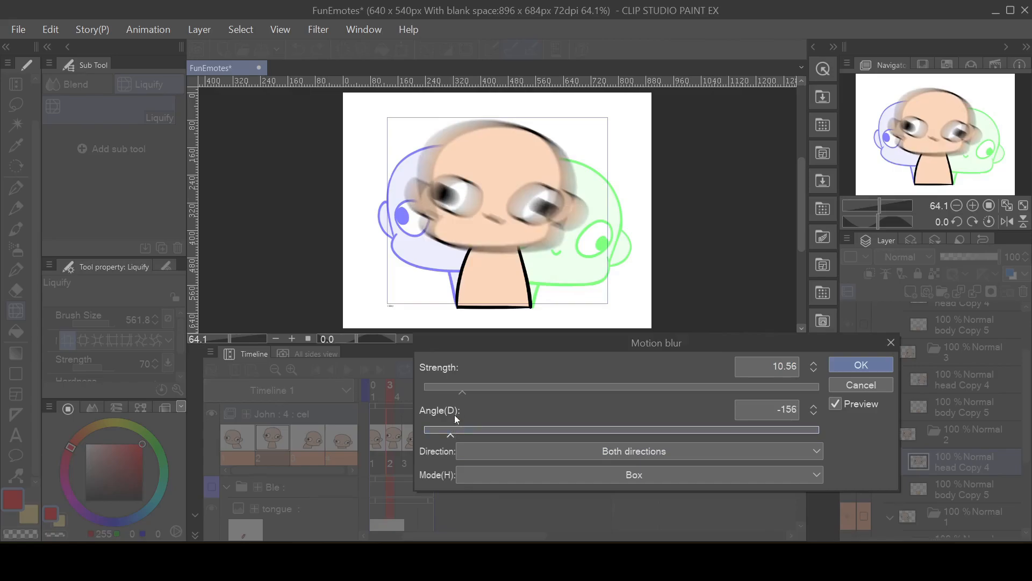
left_click_drag(462, 391, 531, 392)
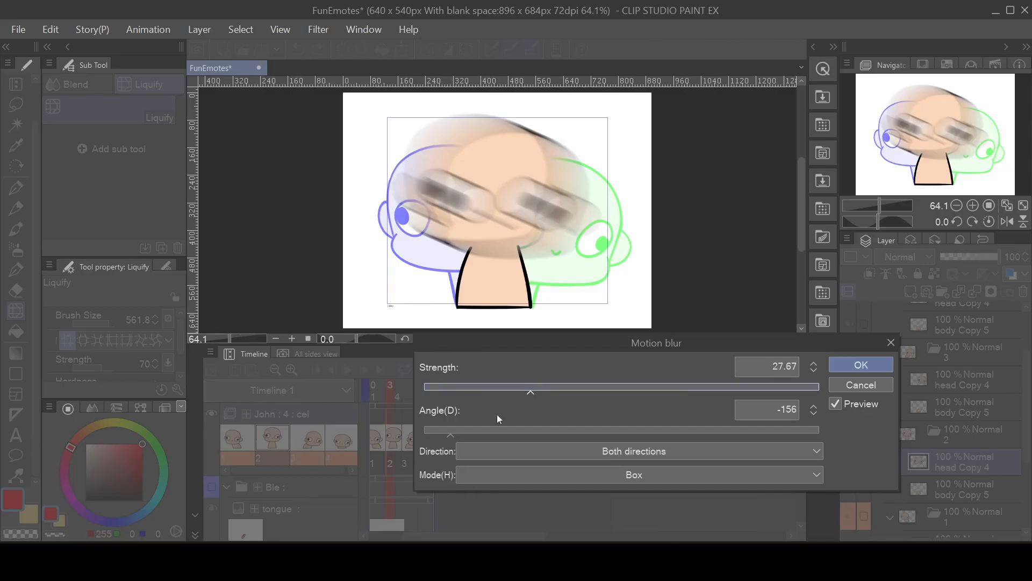
mouse_move(451, 431)
left_mouse_down()
mouse_move(478, 433)
mouse_move(438, 429)
left_mouse_up()
left_click_drag(528, 392, 448, 379)
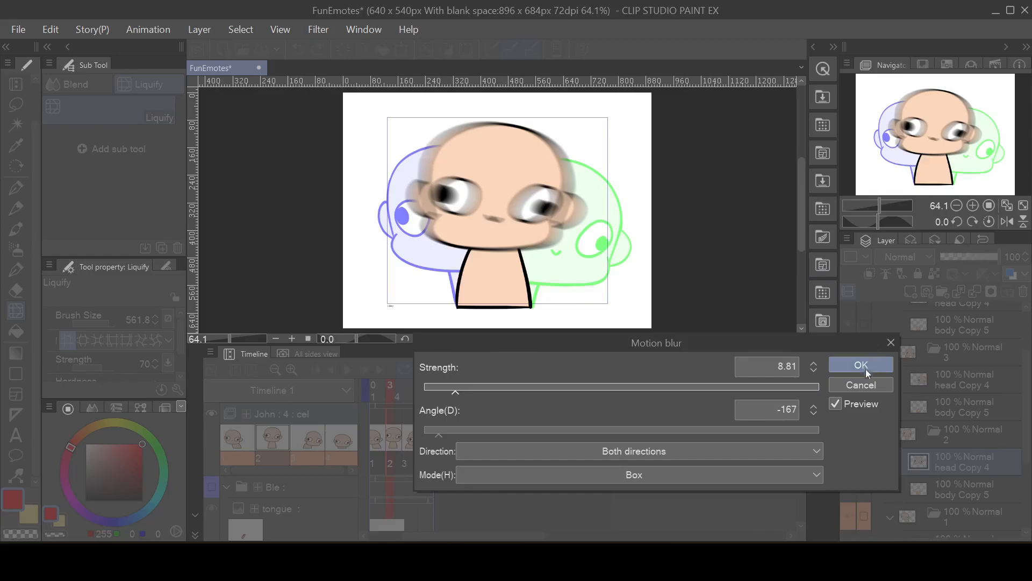
left_click_drag(447, 392, 446, 391)
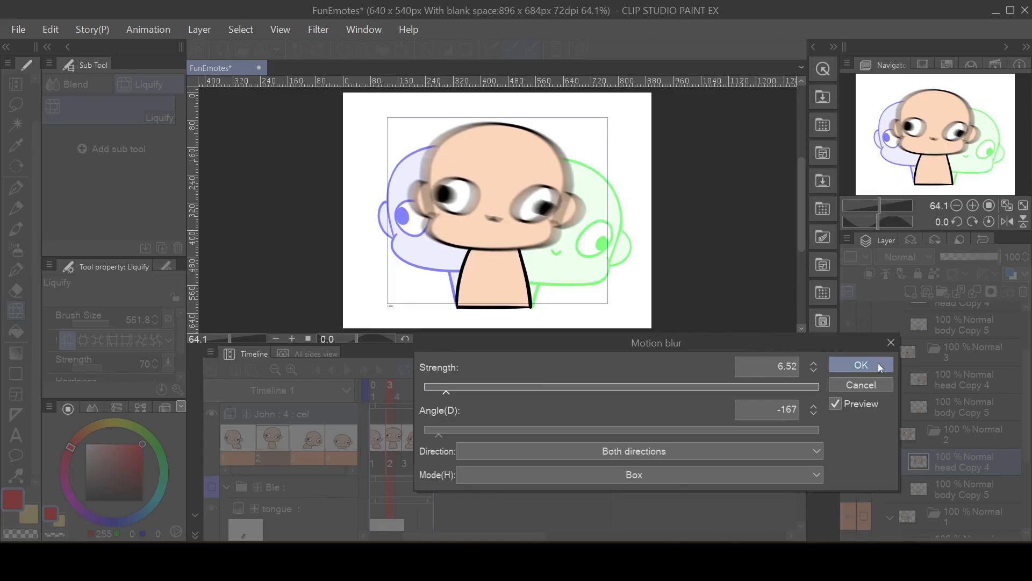
left_click(850, 367)
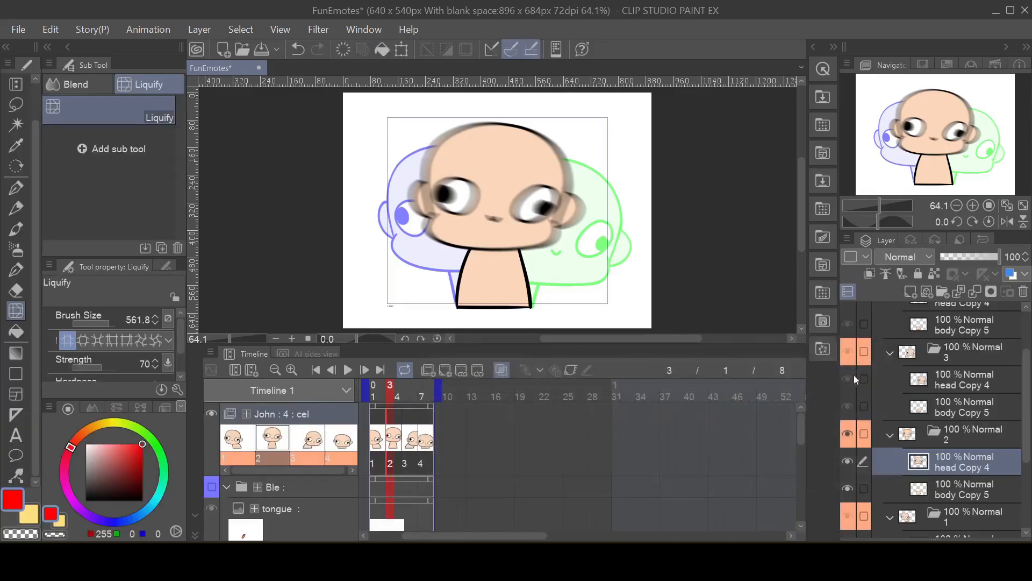
Step: Apply the same Motion blur, strength 6.52 and angle -167, to cel 2's body Copy 5
left_click(937, 489)
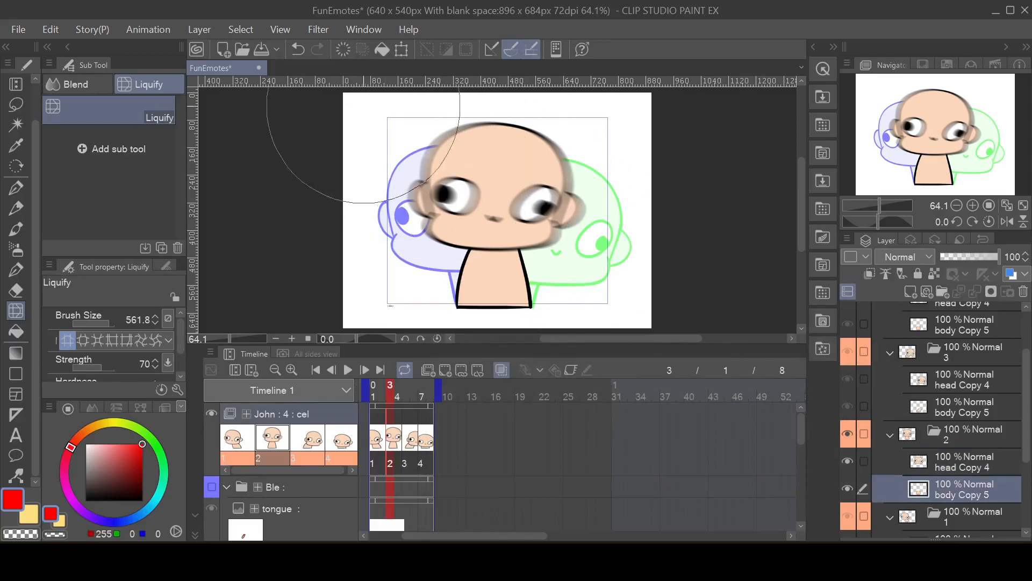
left_click(309, 28)
mouse_move(333, 51)
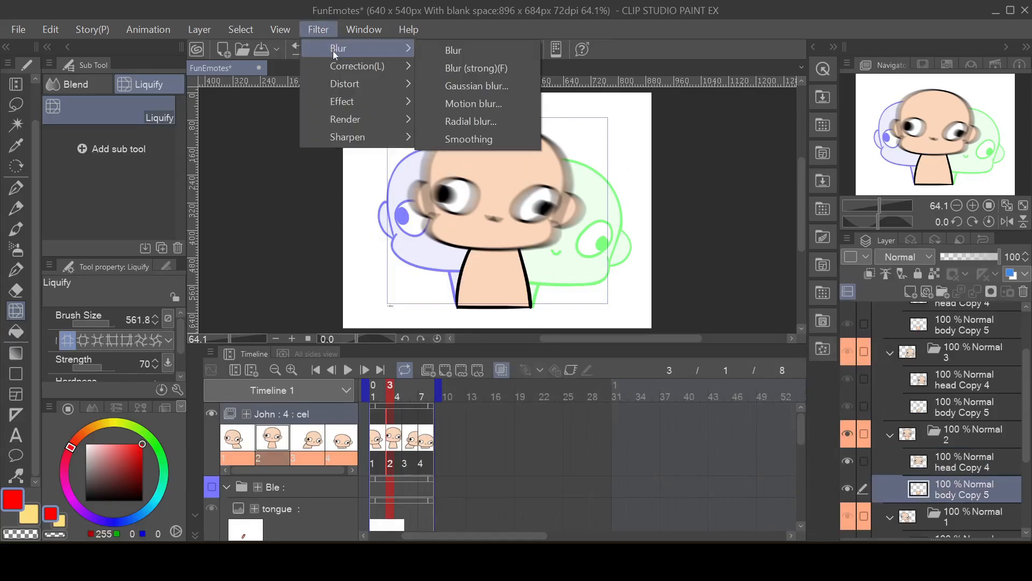
left_click(489, 97)
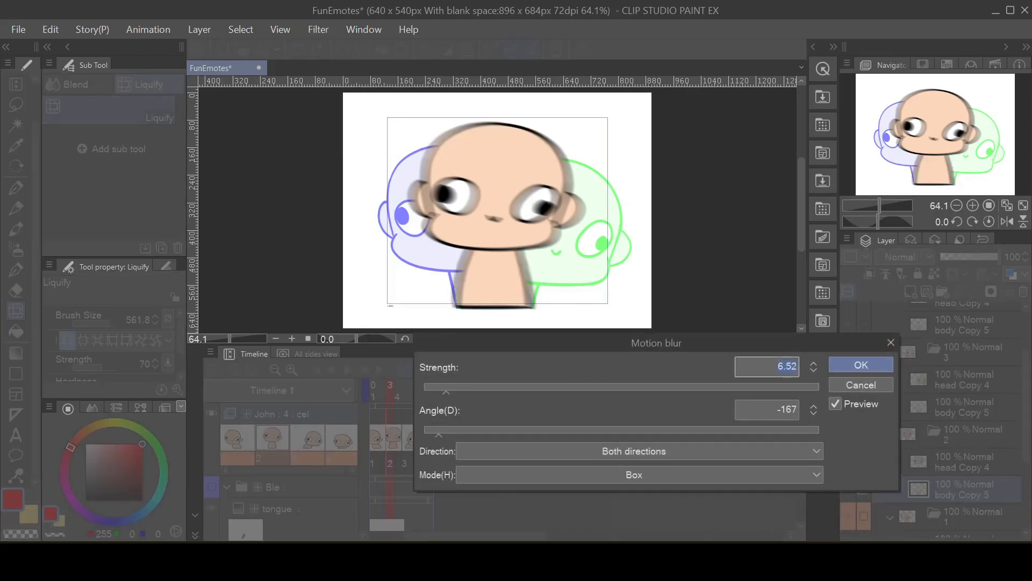
left_click(855, 365)
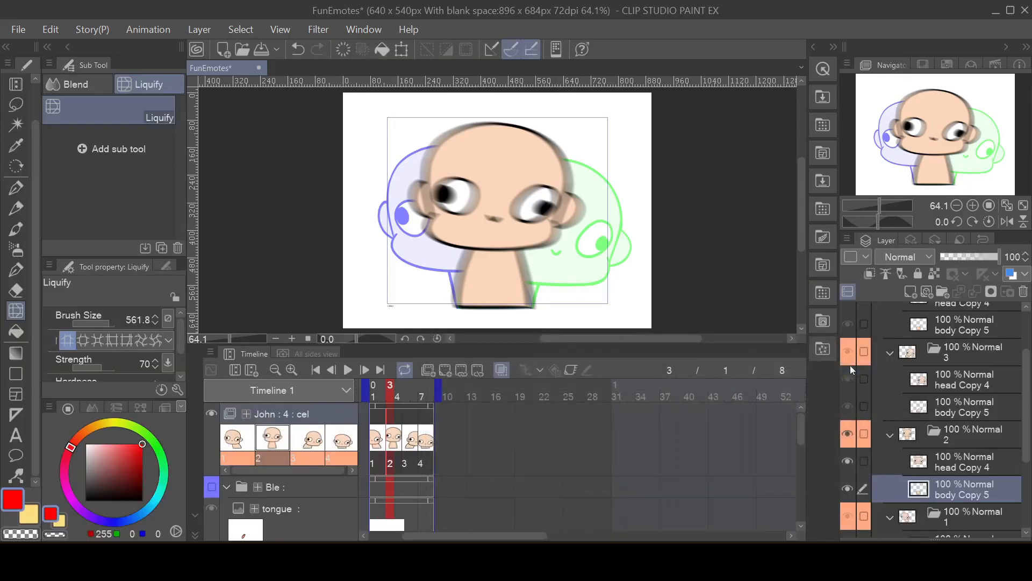
Step: Play back the looping animation to check the motion blur on cel 2
left_click(348, 370)
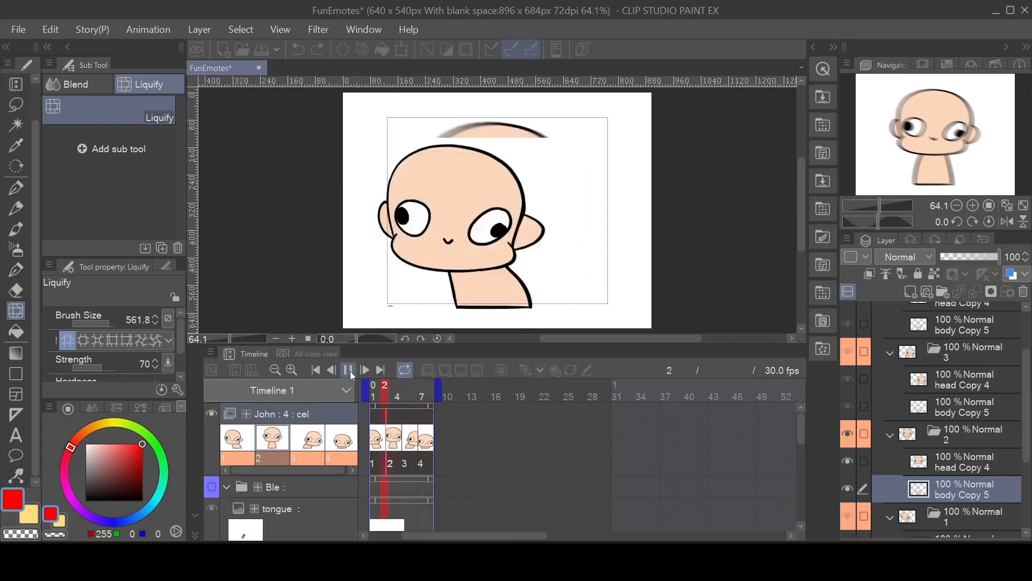
left_click(348, 369)
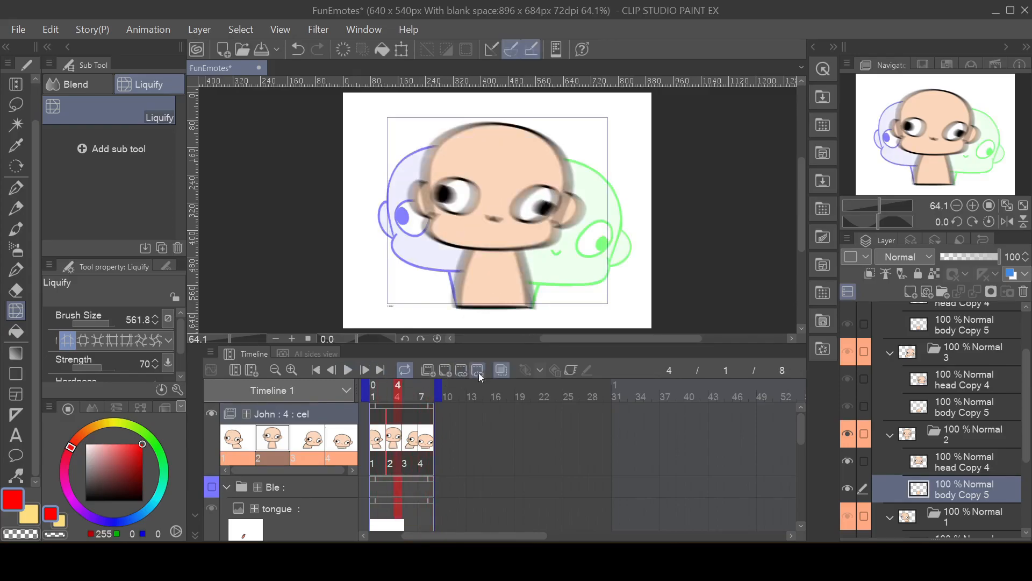
left_click(389, 397)
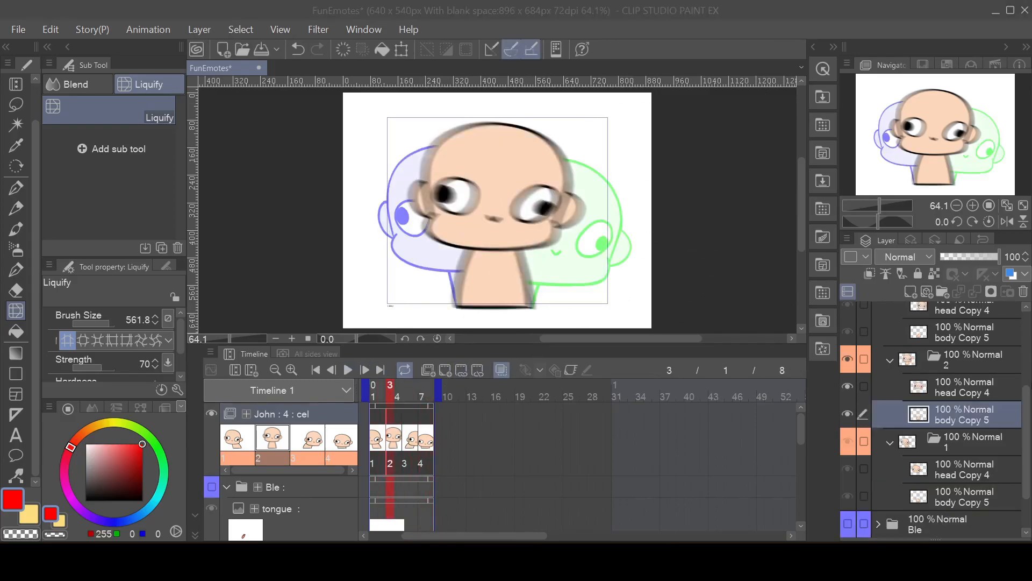
left_click(948, 392)
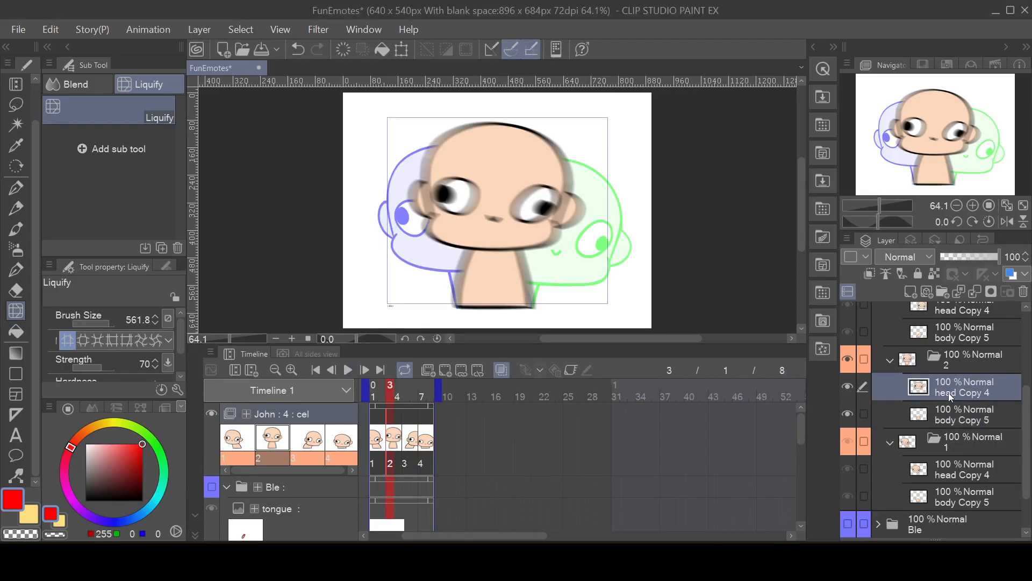
left_click(343, 373)
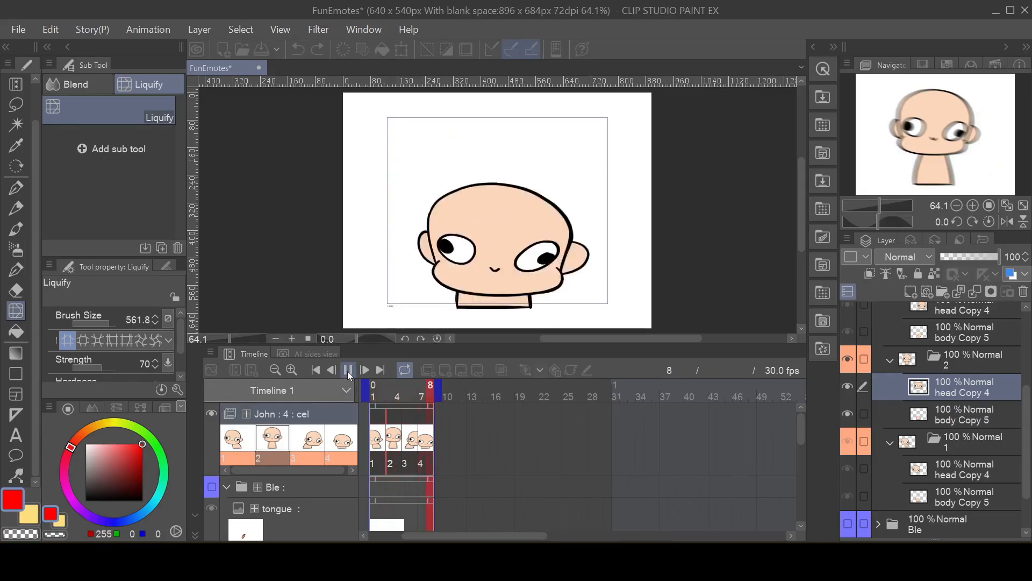
left_click(348, 375)
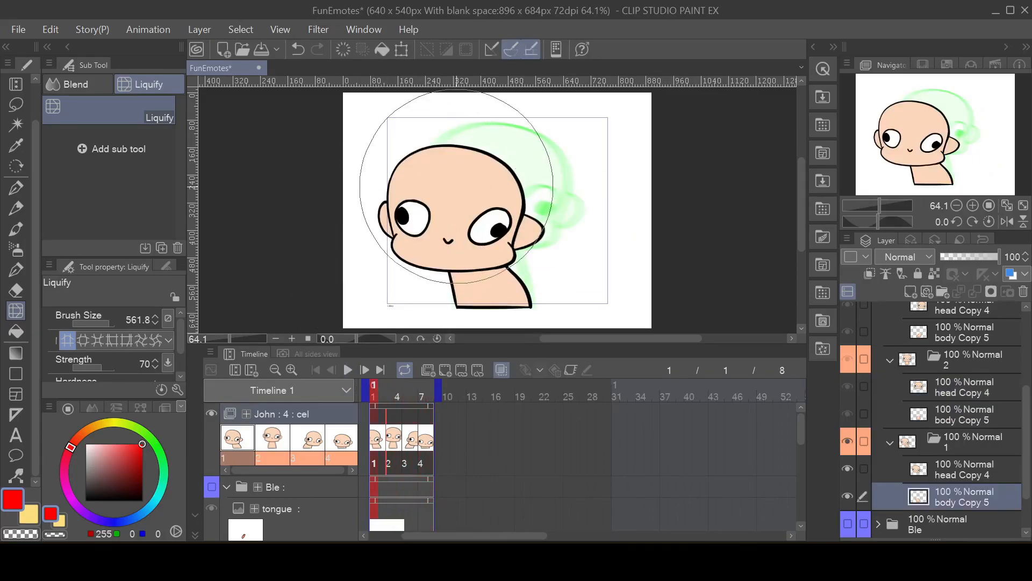
Step: Export frames 1 to 8 as an animated GIF named JohnSpin at 560 x 473 px, 30 fps, with unlimited looping and dithering
left_click(25, 34)
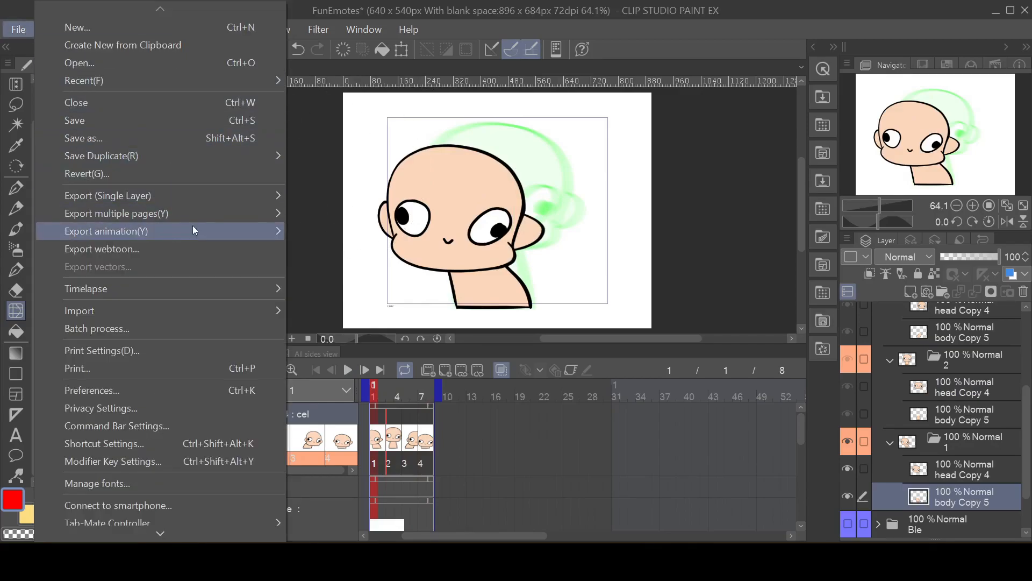
mouse_move(257, 200)
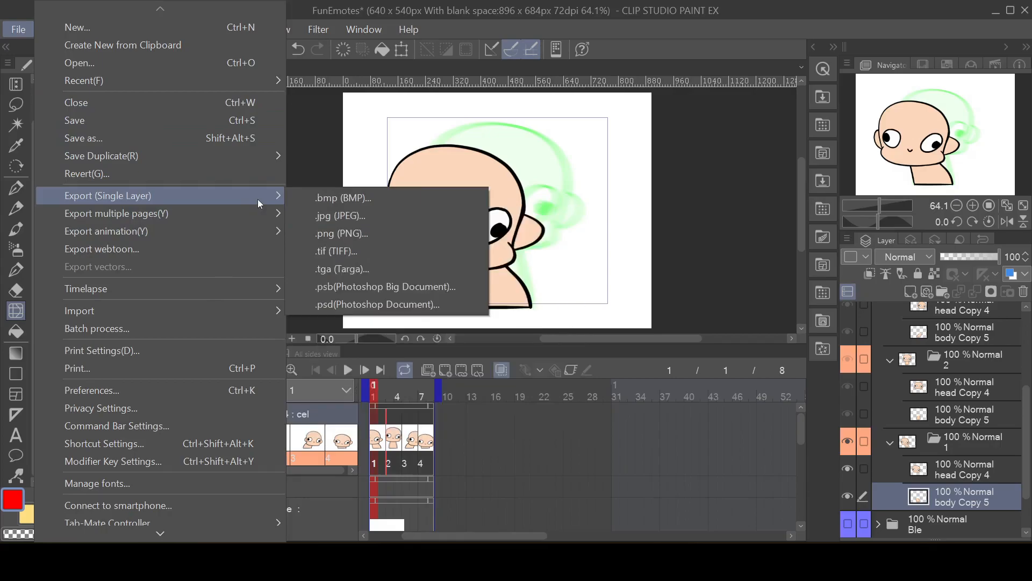
mouse_move(265, 231)
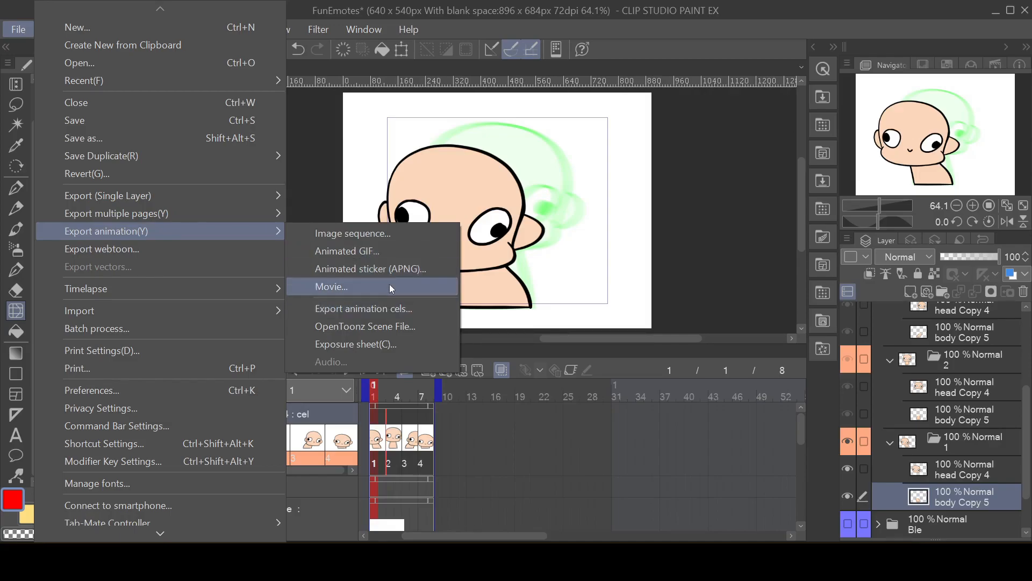
left_click(380, 257)
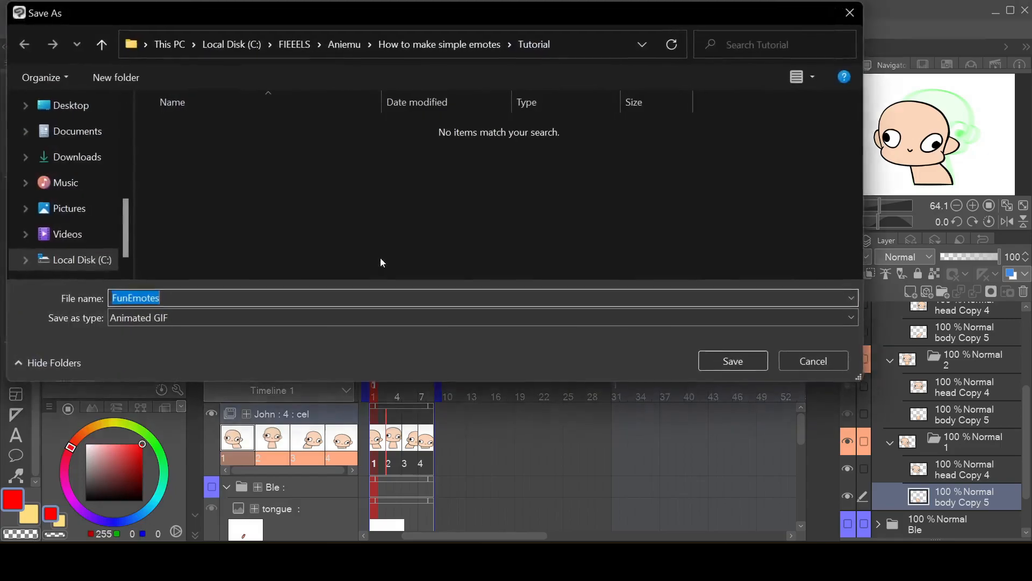
left_click(271, 291)
left_click_drag(271, 291, 95, 296)
type("JohnSpin")
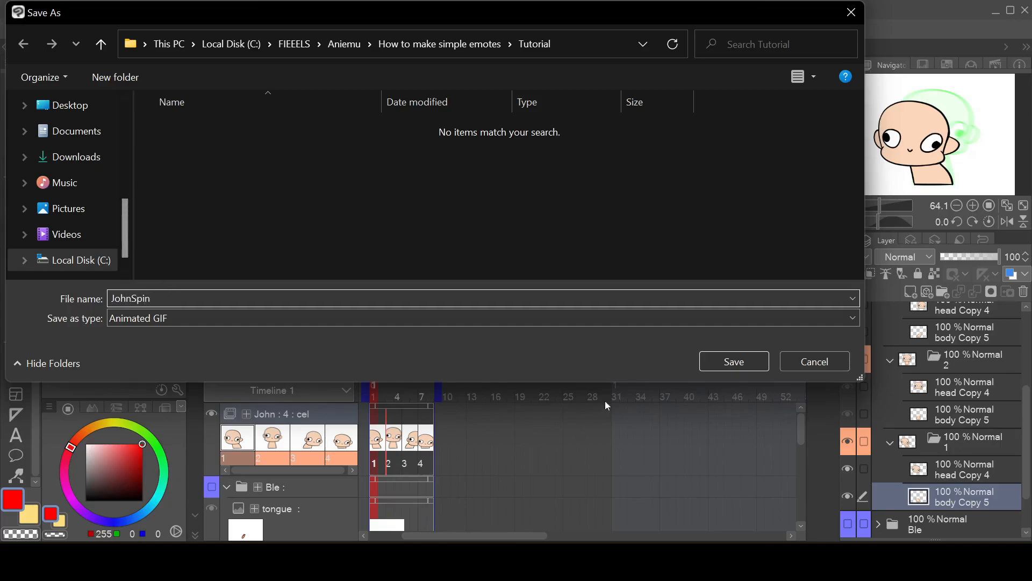
left_click(751, 363)
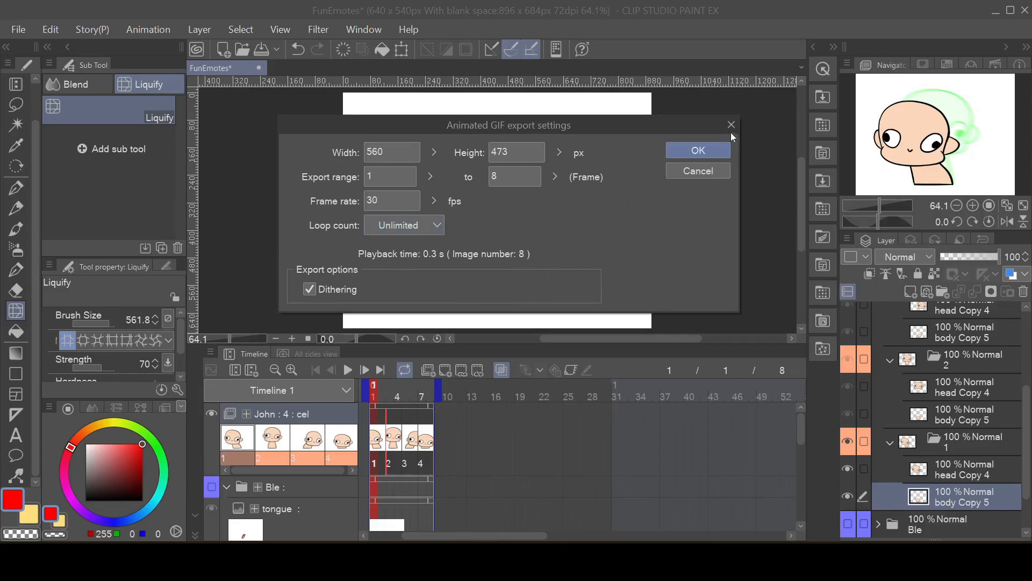
left_click(708, 147)
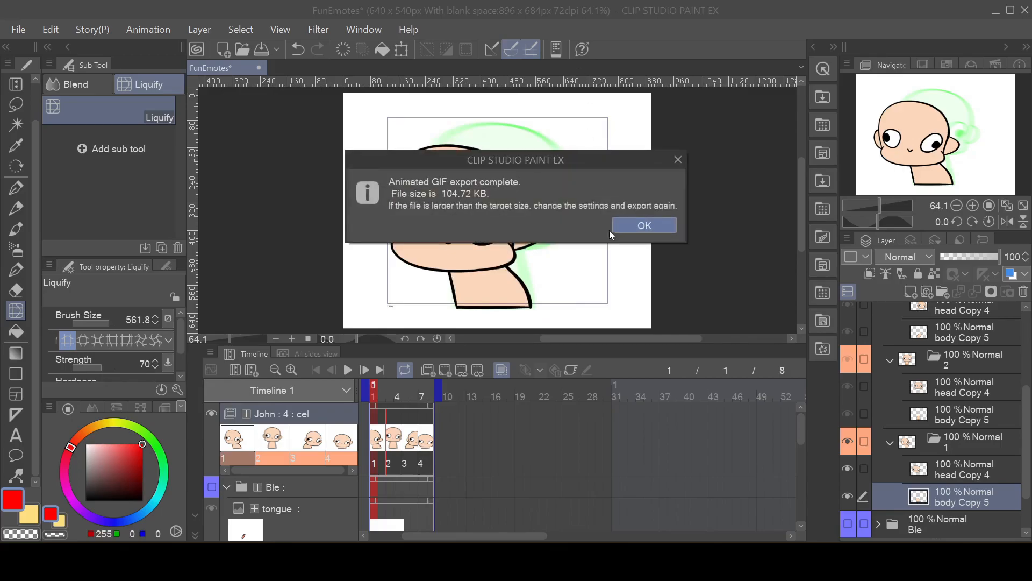
left_click(614, 228)
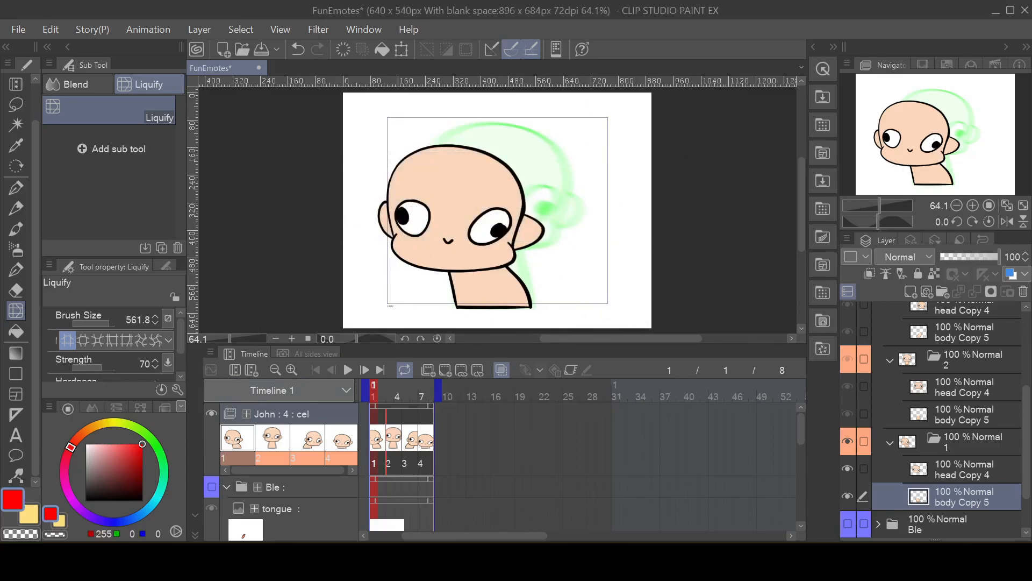
Step: Switch to the Tutorial folder in File Explorer, open JohnSpin.gif and review the exported loop in a smaller window
key("alt+Tab")
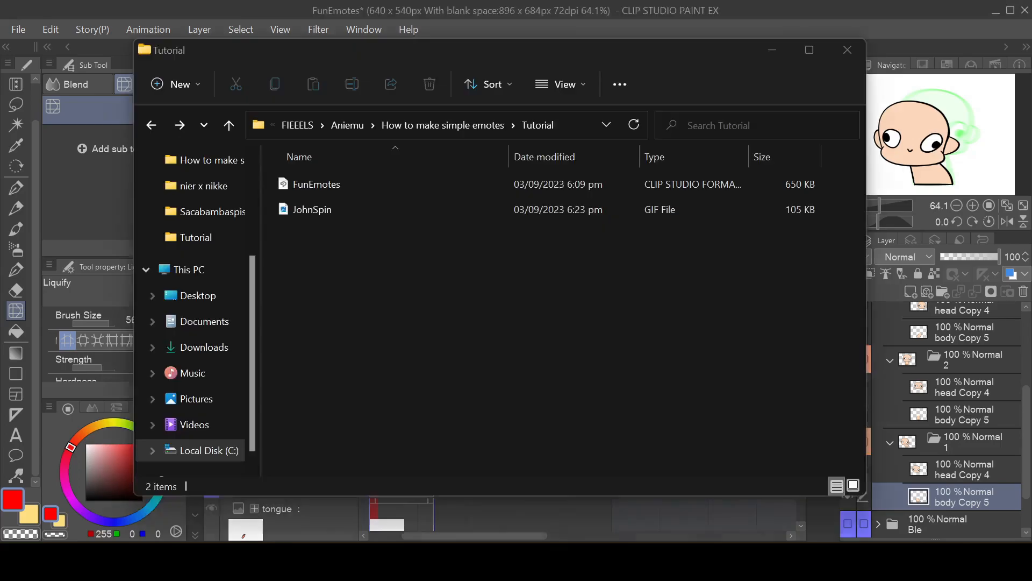
double_click(317, 217)
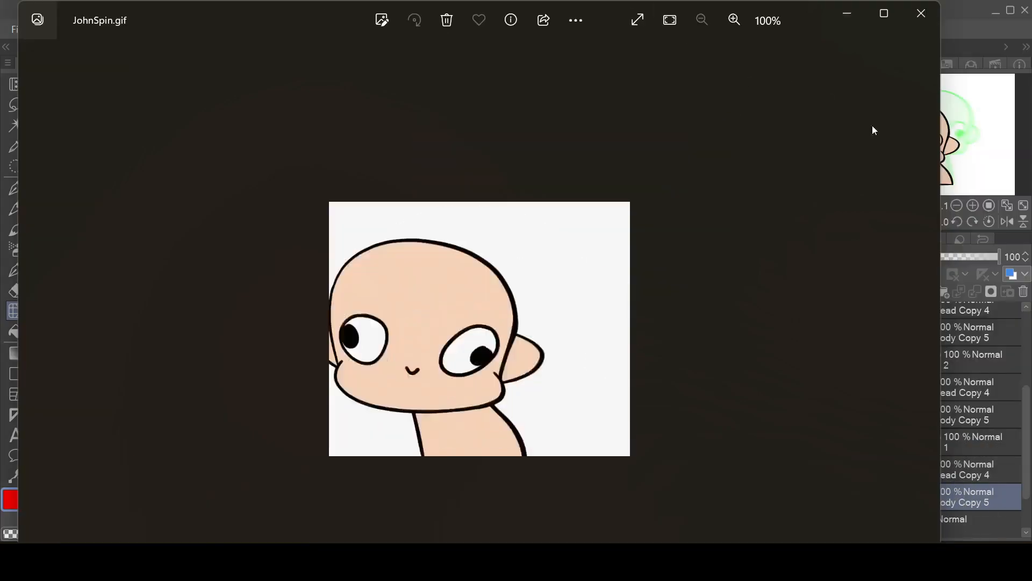
left_click_drag(942, 46, 490, 46)
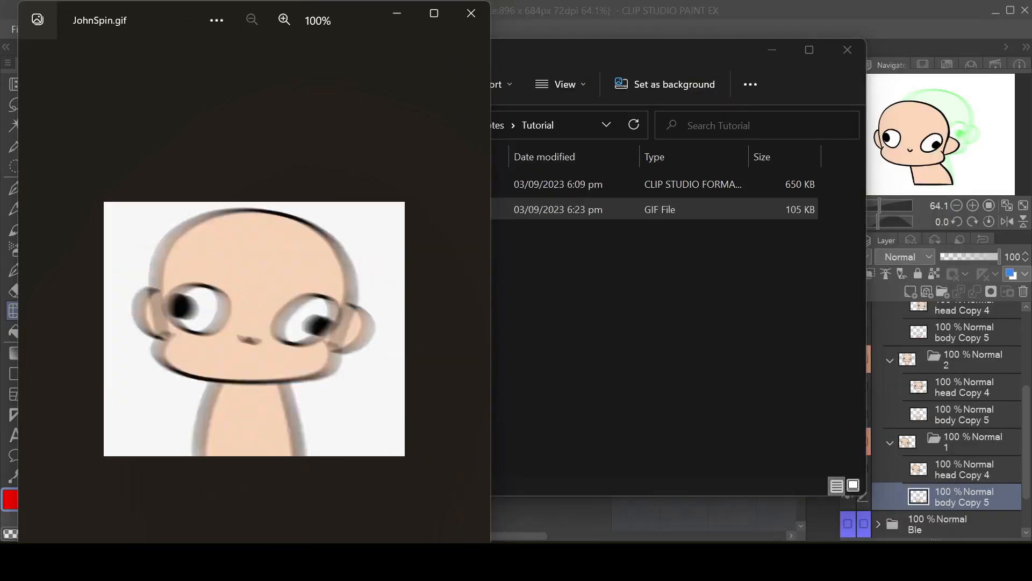
left_click_drag(310, 5, 281, 161)
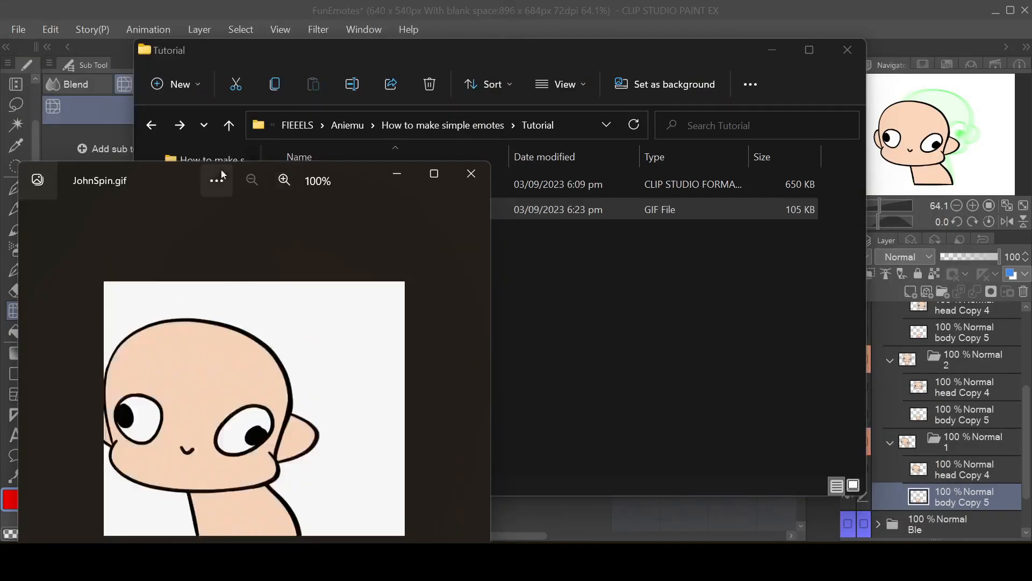
left_click_drag(174, 184, 540, 68)
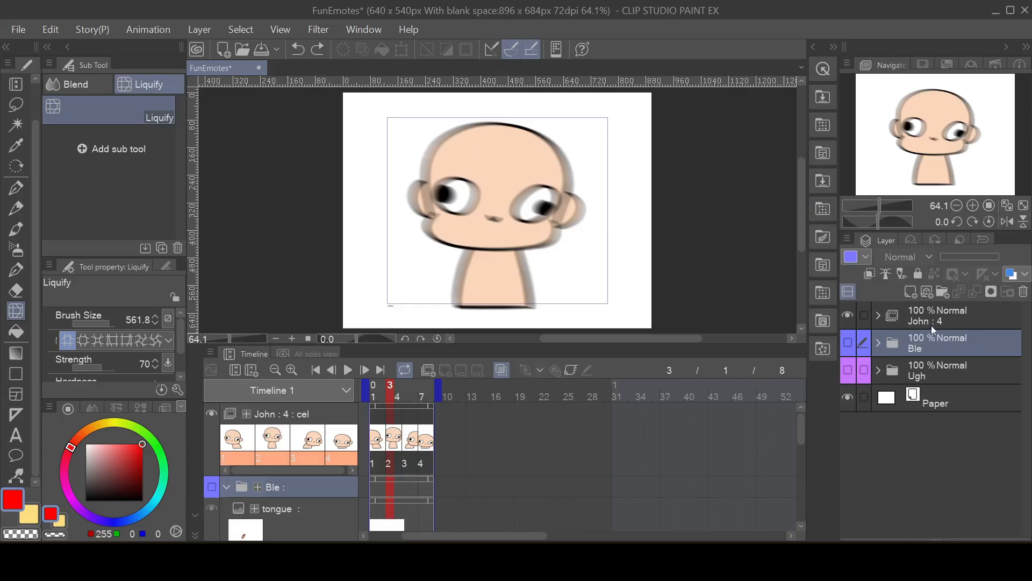
Step: Hide the John animation folder, show the Ble folder, and move John below the Ugh folder
left_click(849, 315)
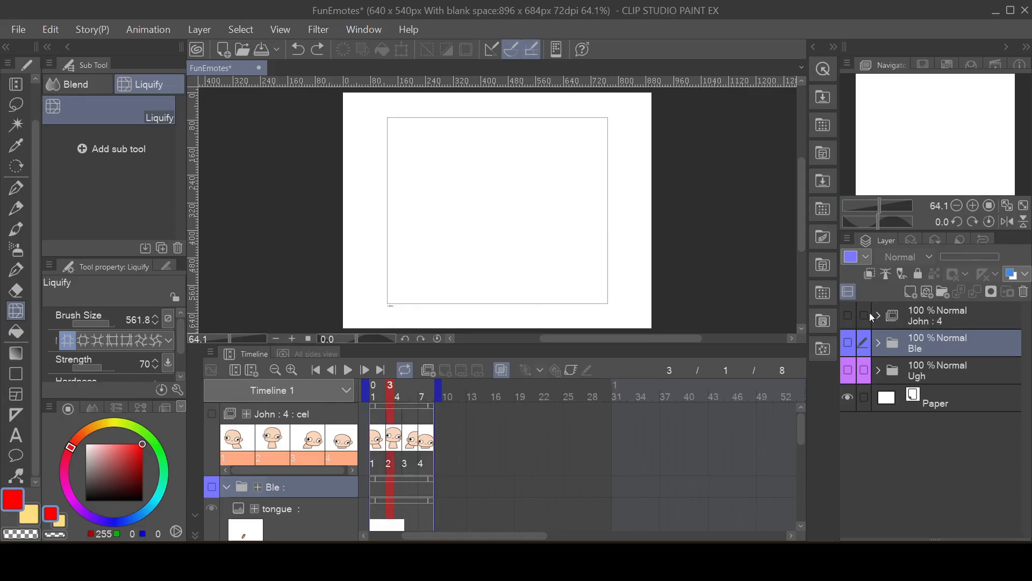
left_click(848, 344)
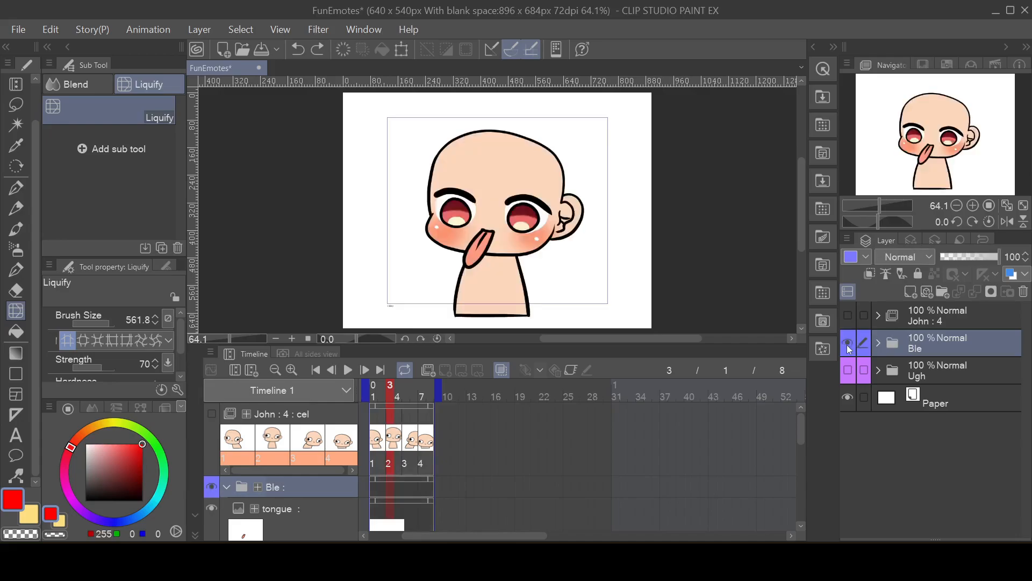
left_click(936, 321)
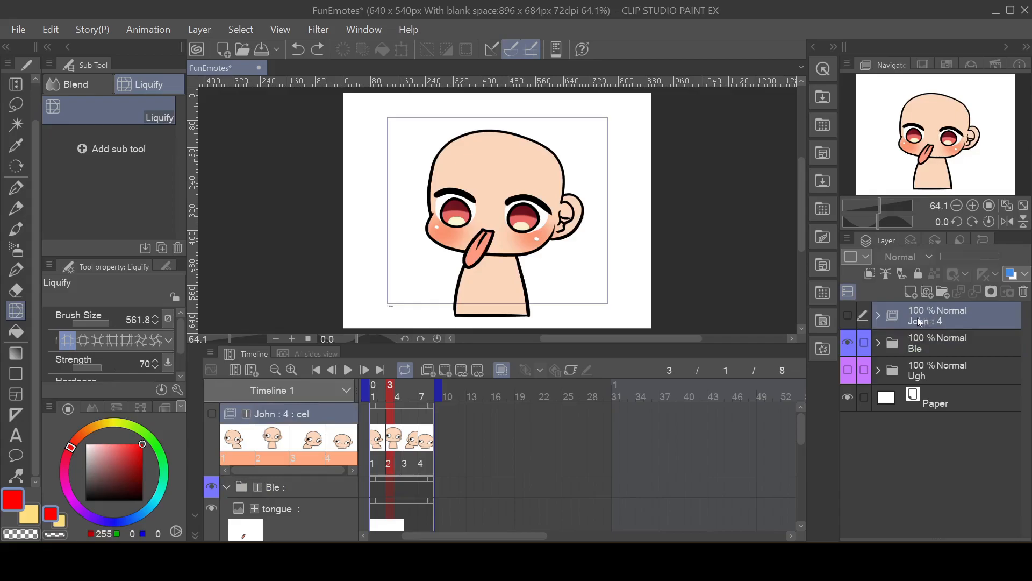
left_click_drag(918, 318, 925, 395)
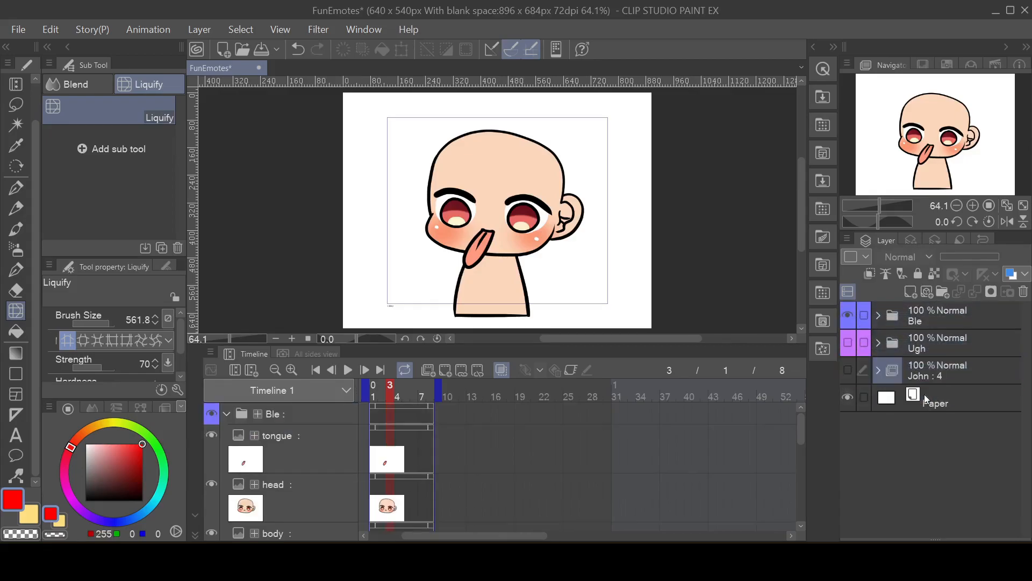
Step: Create a new animation folder, place the Ble folder inside it, and name the animation folder Blee
left_click(929, 318)
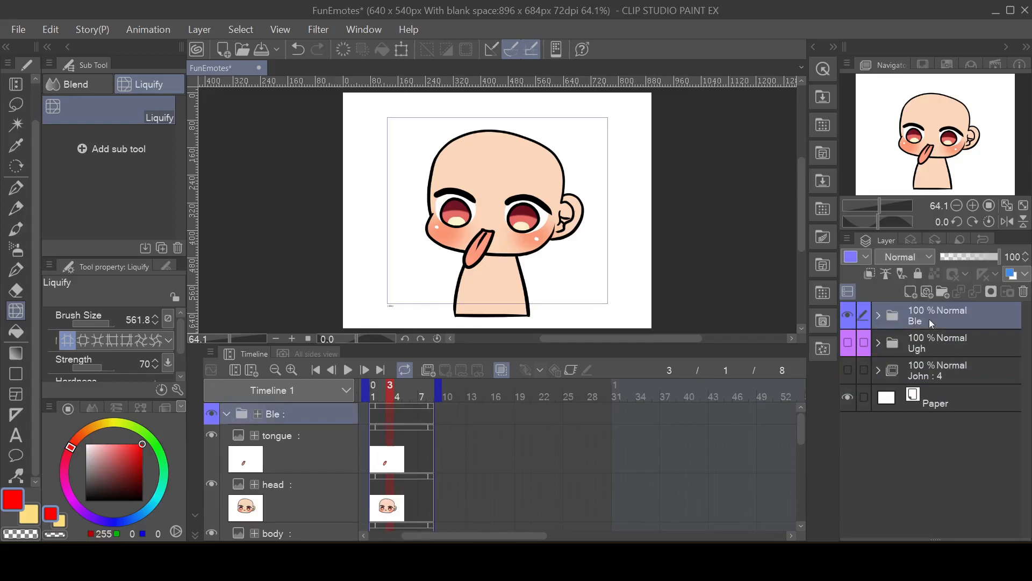
left_click(438, 369)
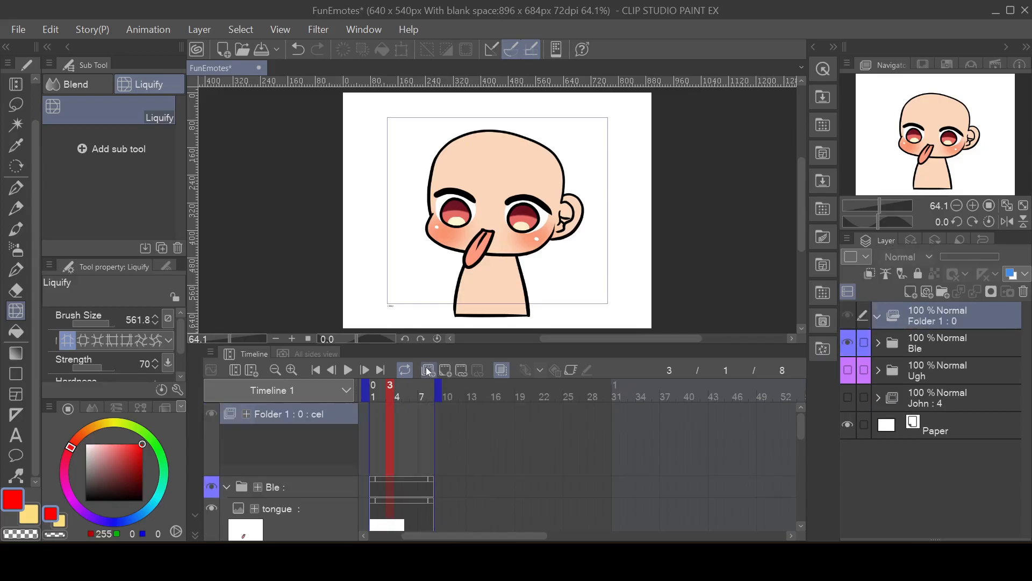
left_click(921, 349)
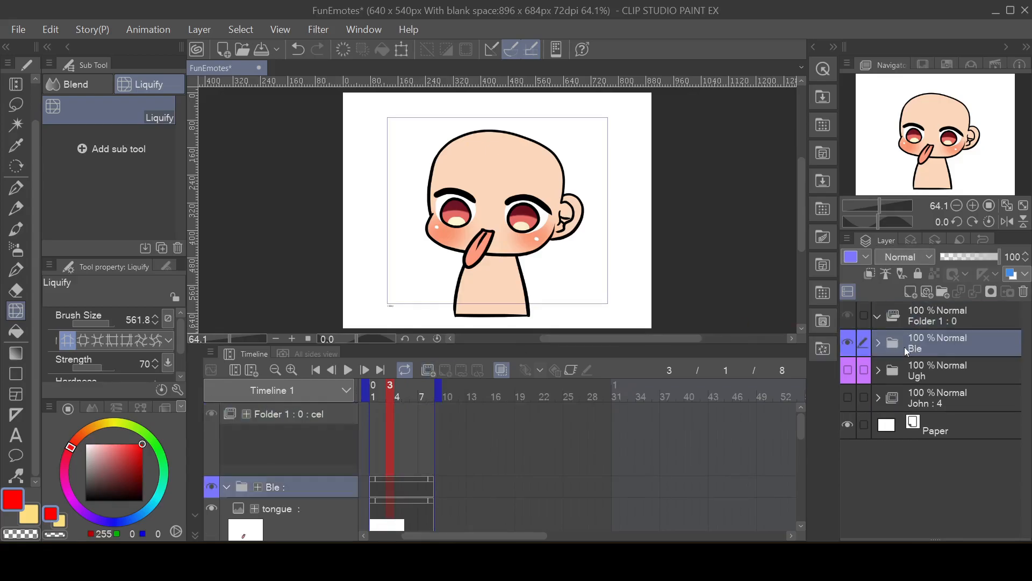
left_click_drag(904, 347, 951, 322)
double_click(951, 322)
type("1")
key("BackSpace")
type("Blee")
key("Return")
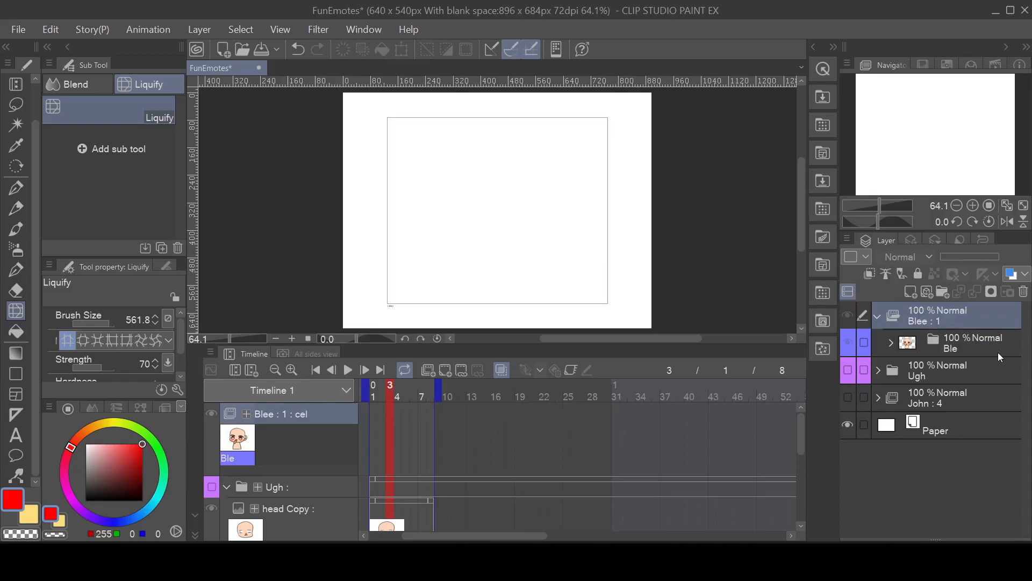
Step: Rename the Ble folder inside Blee to 1 and assign it as the cel at frame 1
double_click(954, 351)
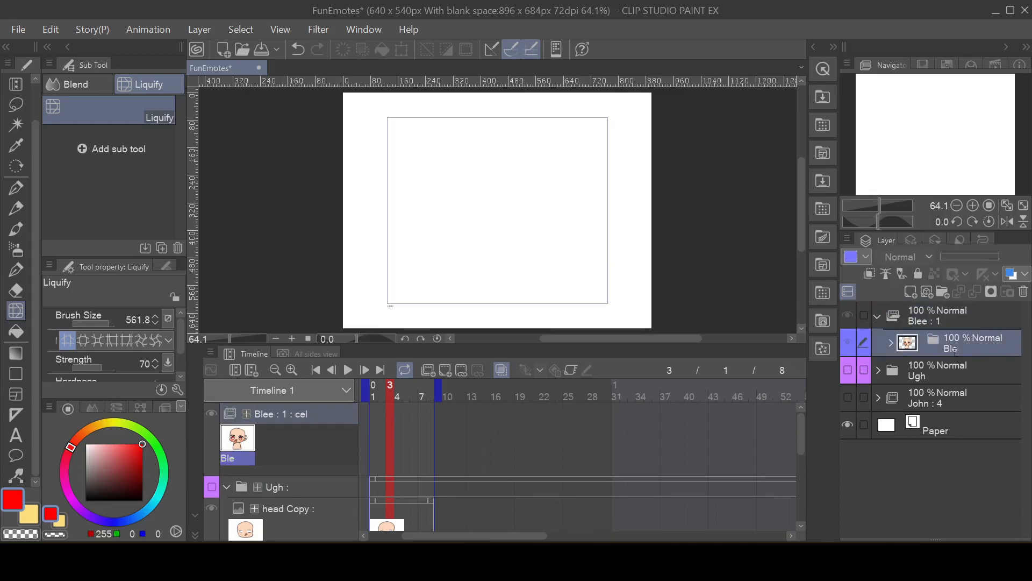
type("1")
key("Return")
left_click(373, 443)
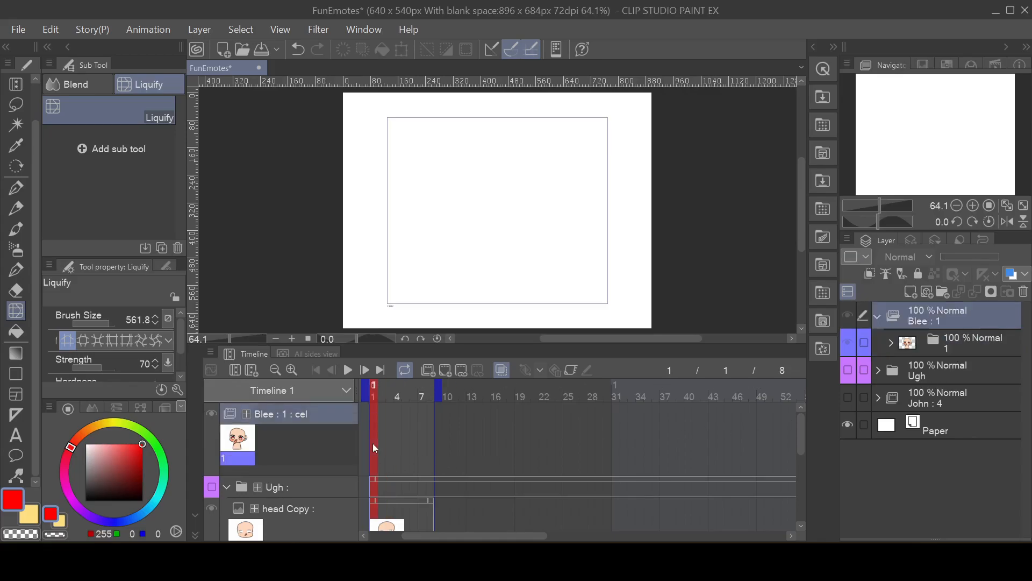
left_click(463, 371)
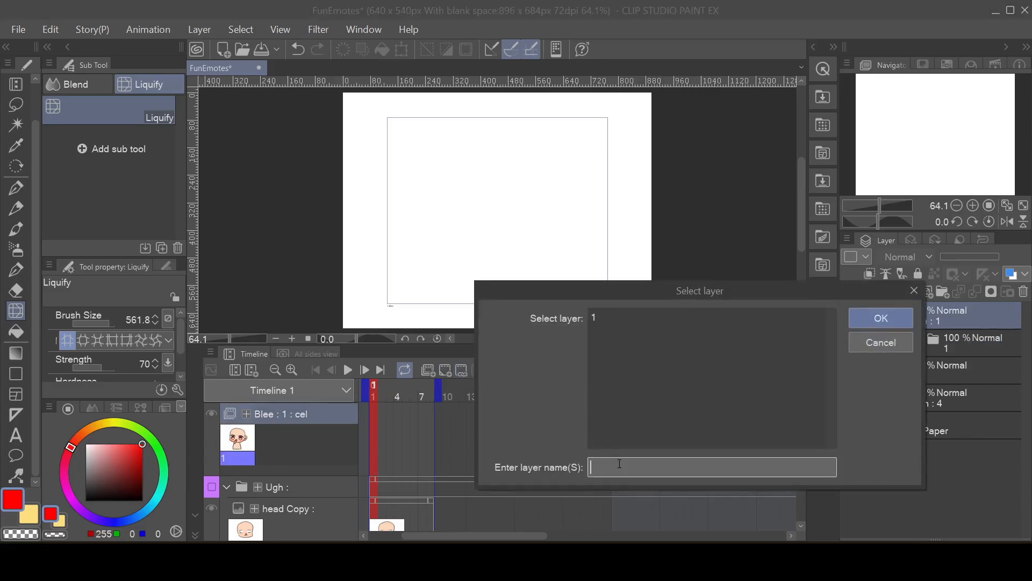
left_click(616, 317)
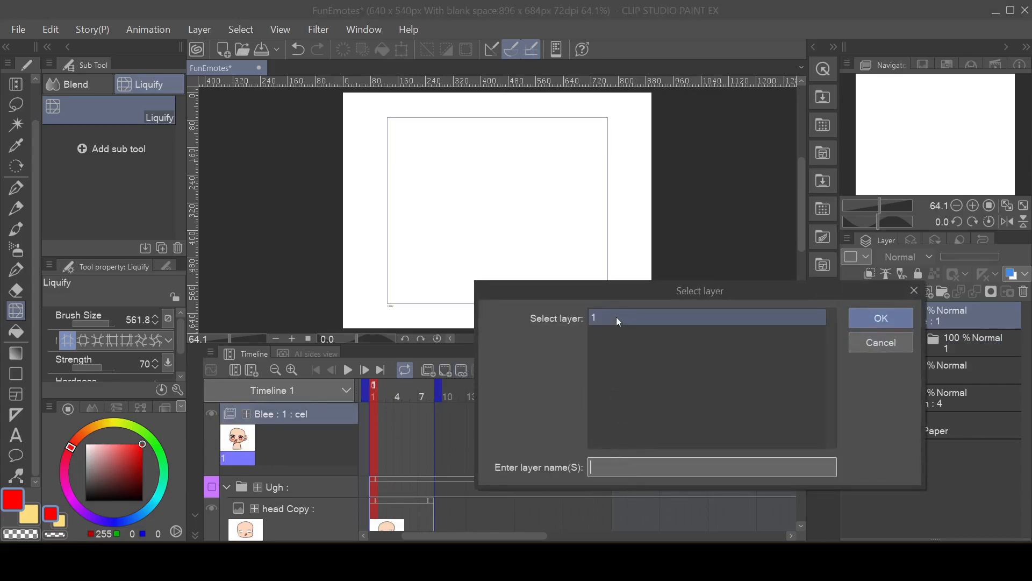
left_click(860, 316)
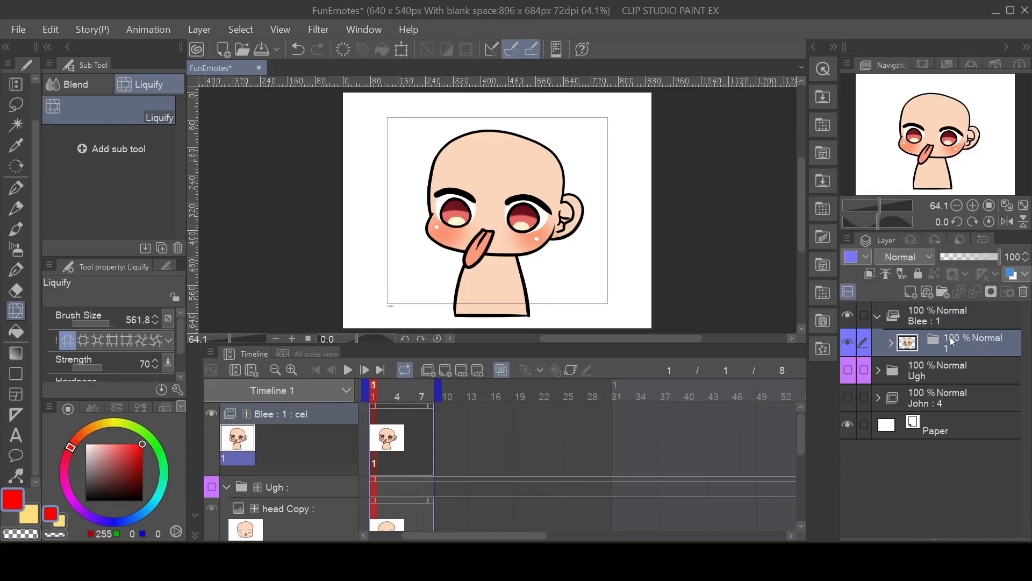
Step: Try stretching the tongue layer of cel 1 far out past the cheek with Liquify, and undo the distortion
left_click(892, 343)
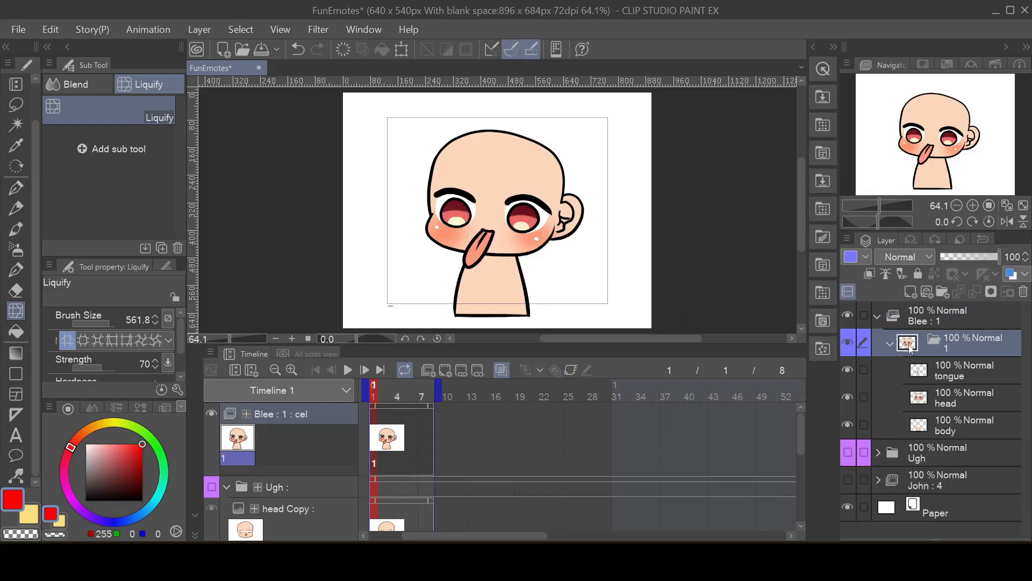
left_click(942, 380)
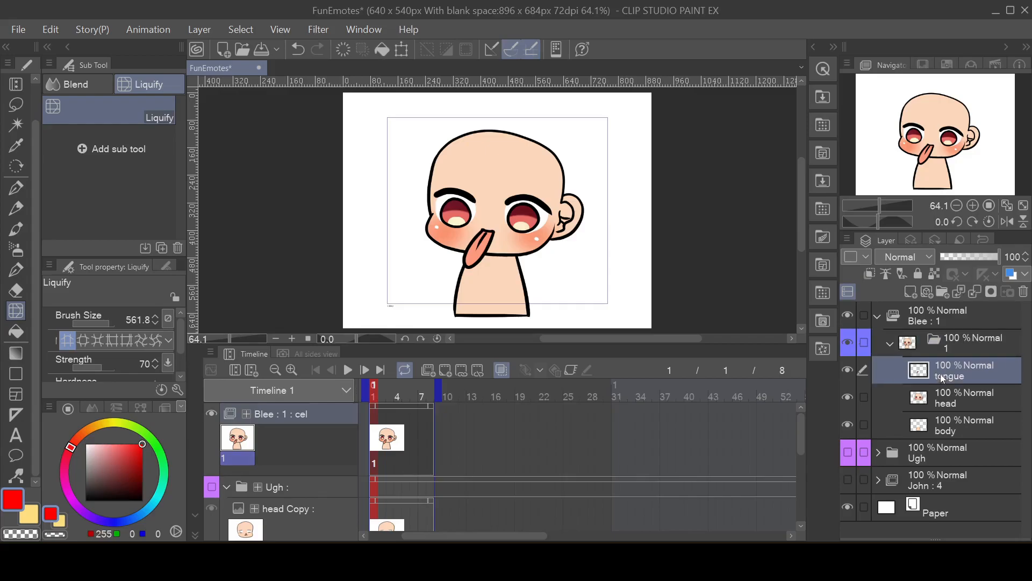
mouse_move(454, 316)
left_mouse_down()
mouse_move(429, 311)
mouse_move(450, 315)
mouse_move(454, 299)
mouse_move(435, 293)
left_mouse_up()
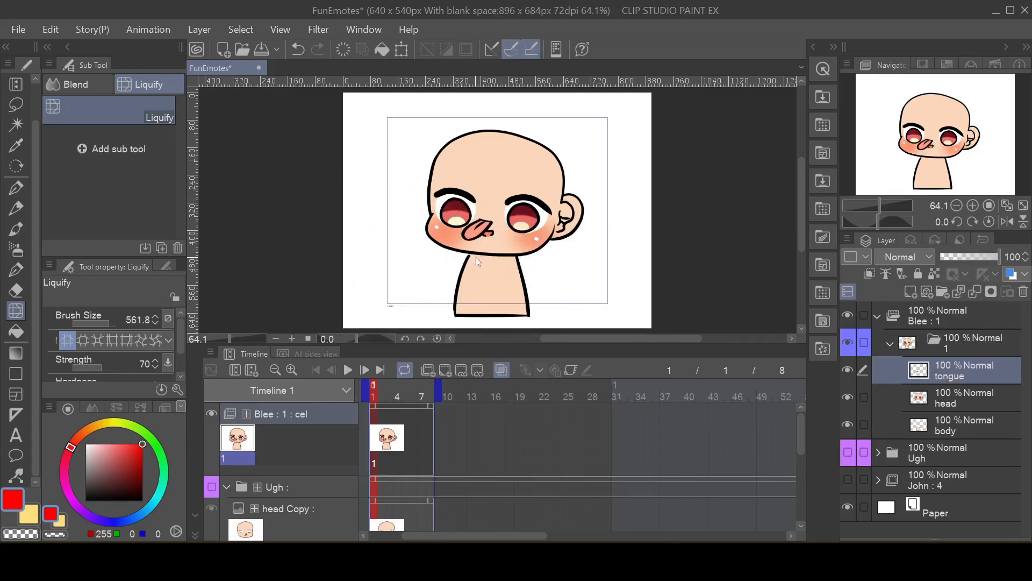
mouse_move(449, 280)
left_mouse_down()
mouse_move(466, 303)
mouse_move(440, 278)
mouse_move(443, 322)
mouse_move(434, 320)
mouse_move(444, 322)
mouse_move(433, 312)
mouse_move(451, 308)
mouse_move(440, 309)
mouse_move(437, 292)
mouse_move(438, 315)
mouse_move(418, 299)
mouse_move(411, 315)
mouse_move(402, 283)
mouse_move(406, 331)
mouse_move(393, 309)
left_mouse_up()
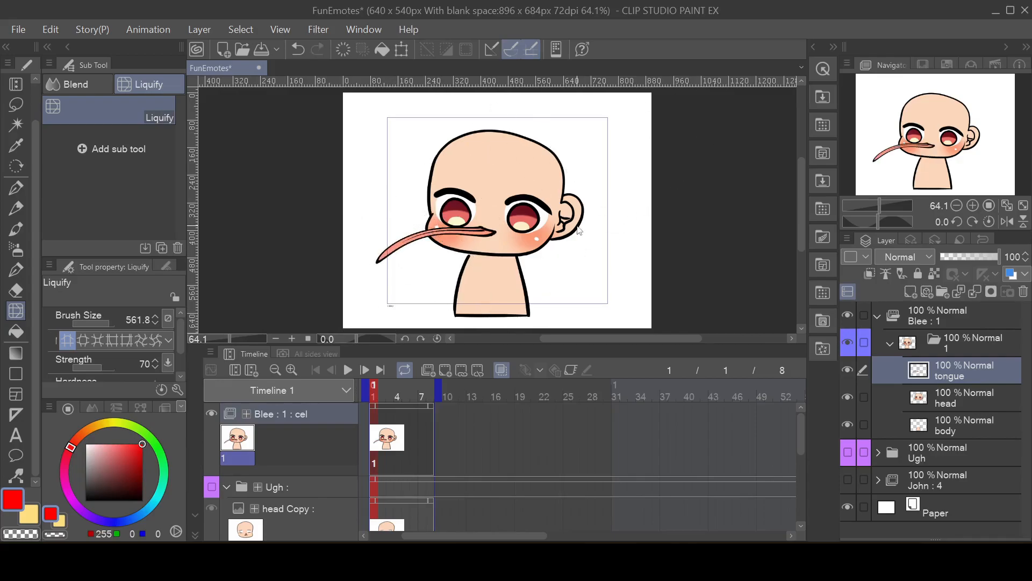
key("ctrl+z")
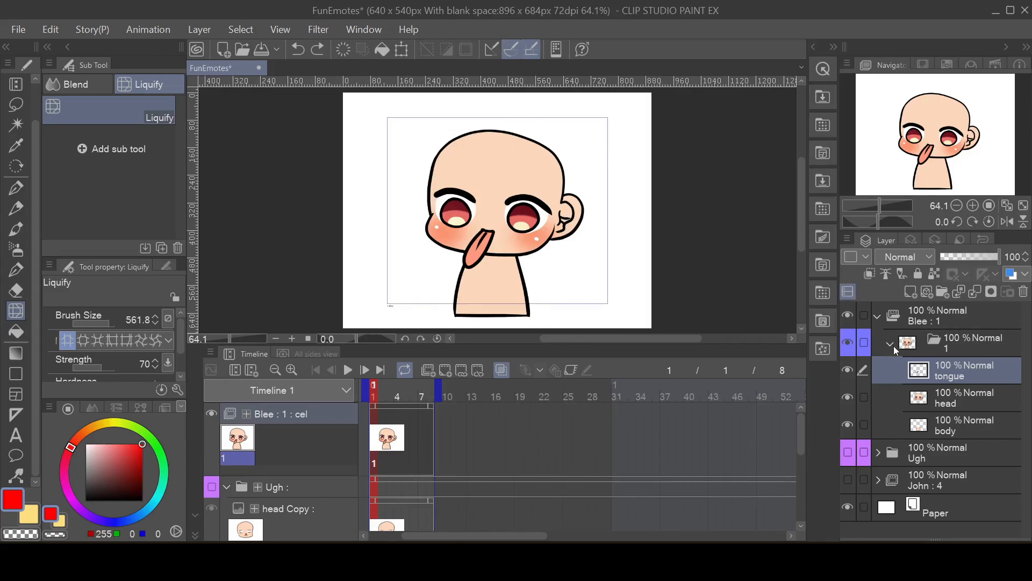
Step: Duplicate cel folder 1 in Blee and assign the copy, cel 2, to frame 3
left_click(955, 346)
right_click(955, 346)
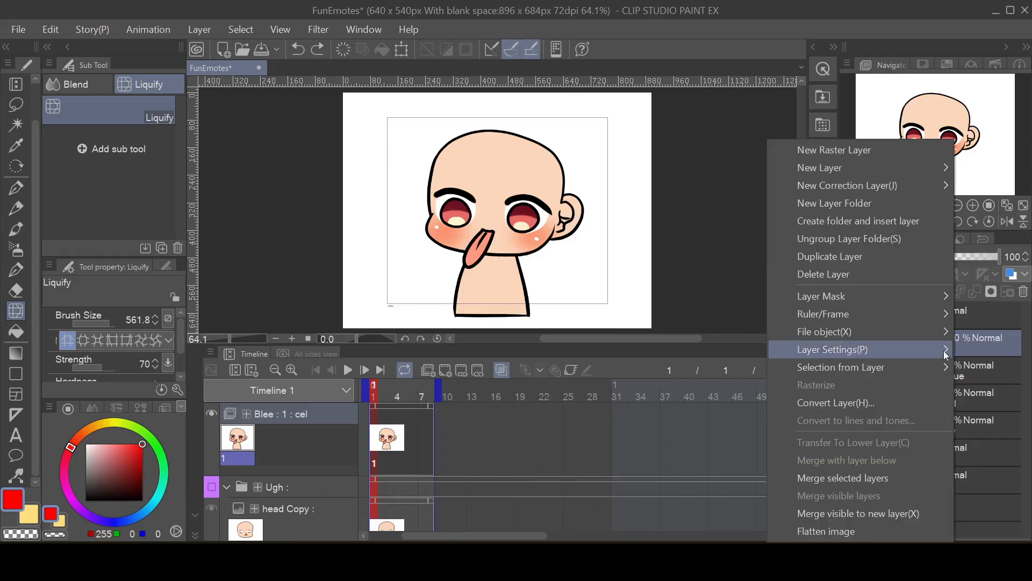
left_click(838, 256)
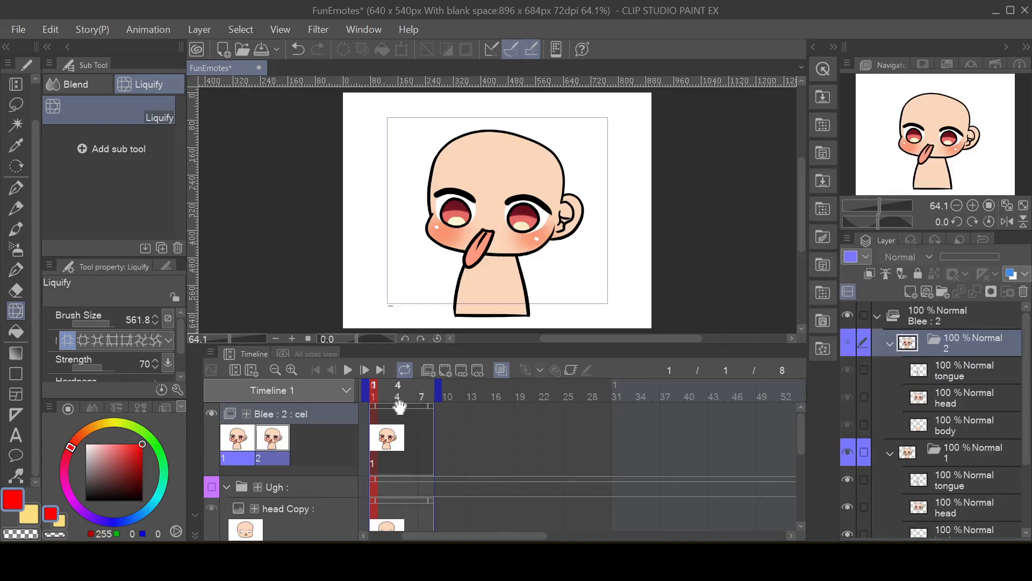
left_click(387, 413)
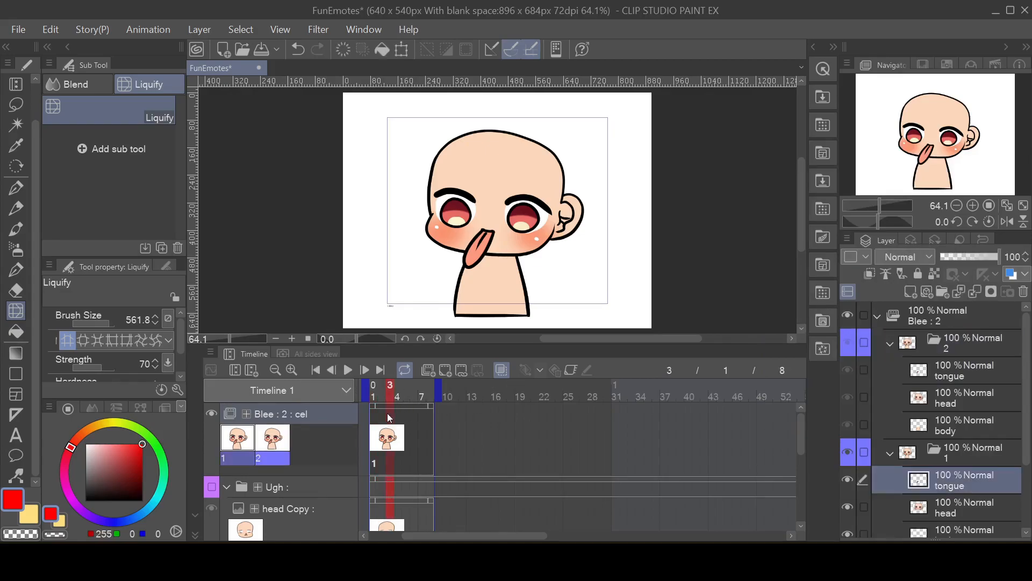
left_click(460, 373)
left_click(616, 337)
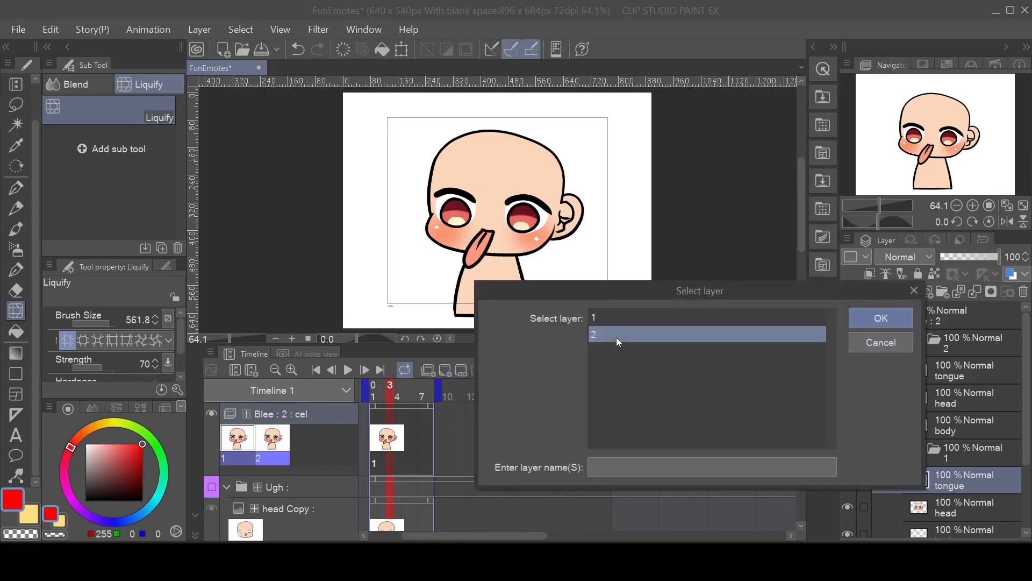
left_click(855, 319)
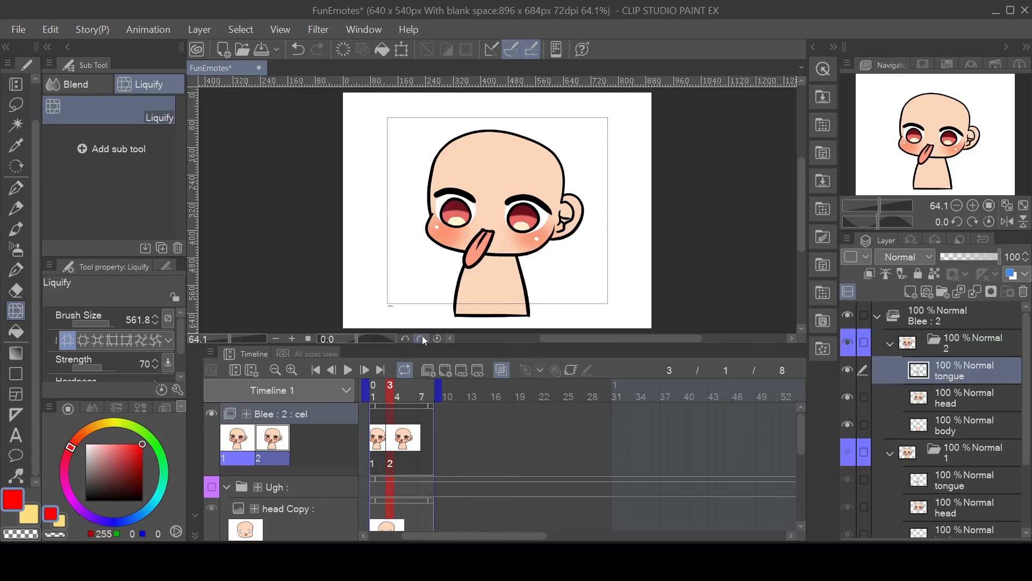
Step: Liquify cel 2's tongue so it swings out toward the cheek, and check it against cel 1 by playing the loop
left_click_drag(437, 319, 421, 318)
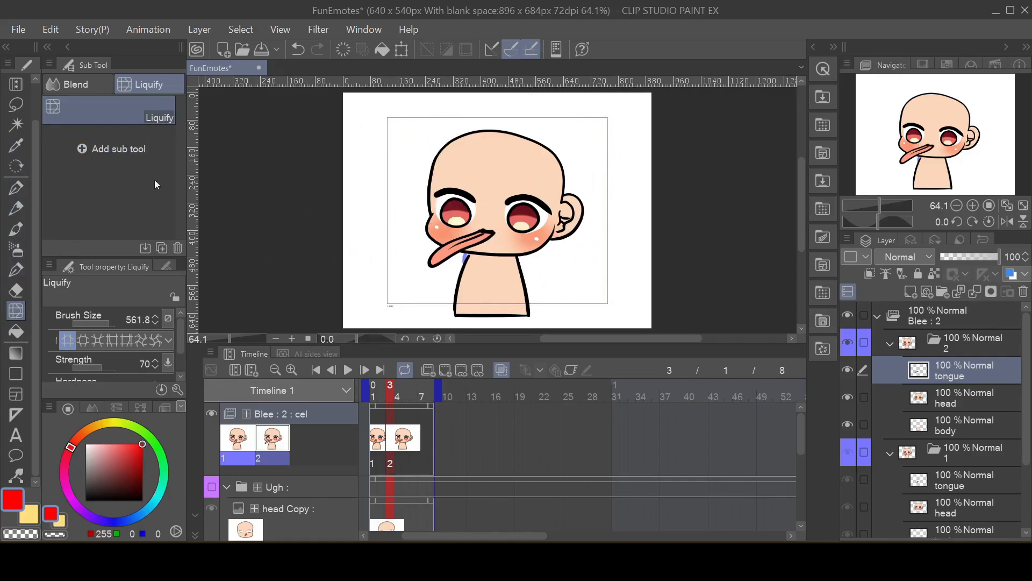
left_click_drag(531, 197, 535, 196)
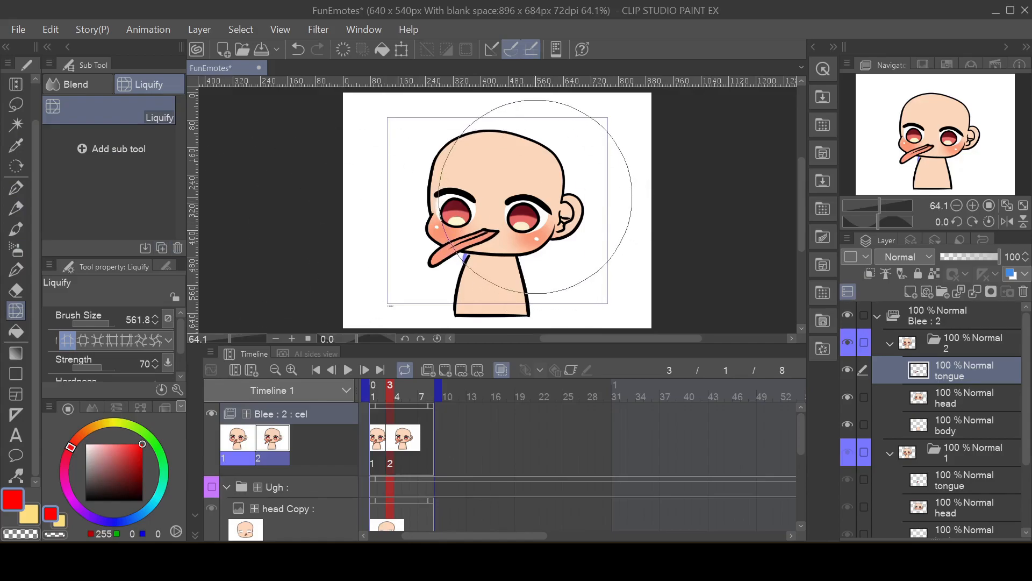
left_click(379, 437)
left_click(390, 437)
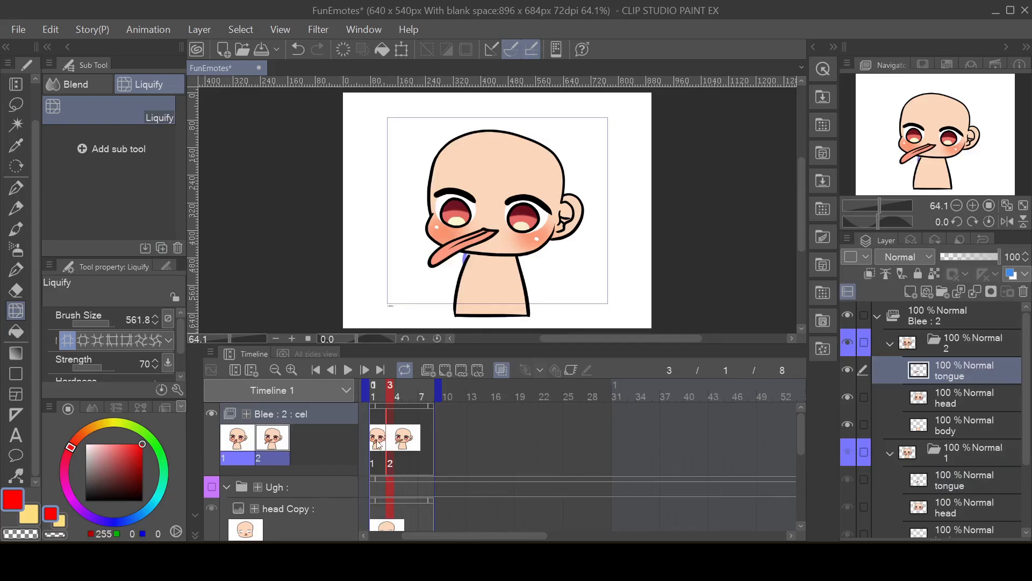
left_click(380, 444)
left_click(398, 444)
left_click(377, 445)
left_click(347, 369)
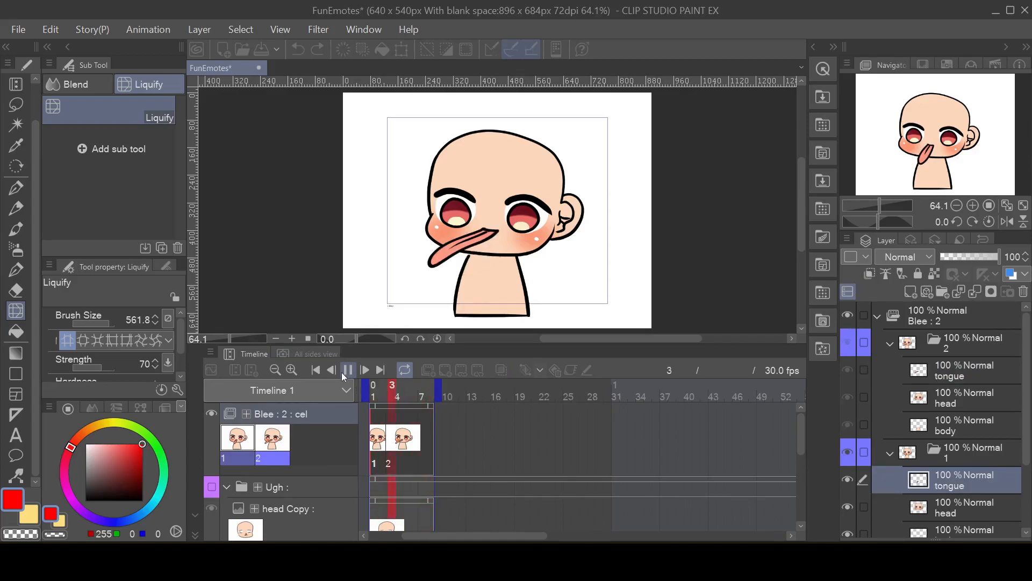
left_click(346, 371)
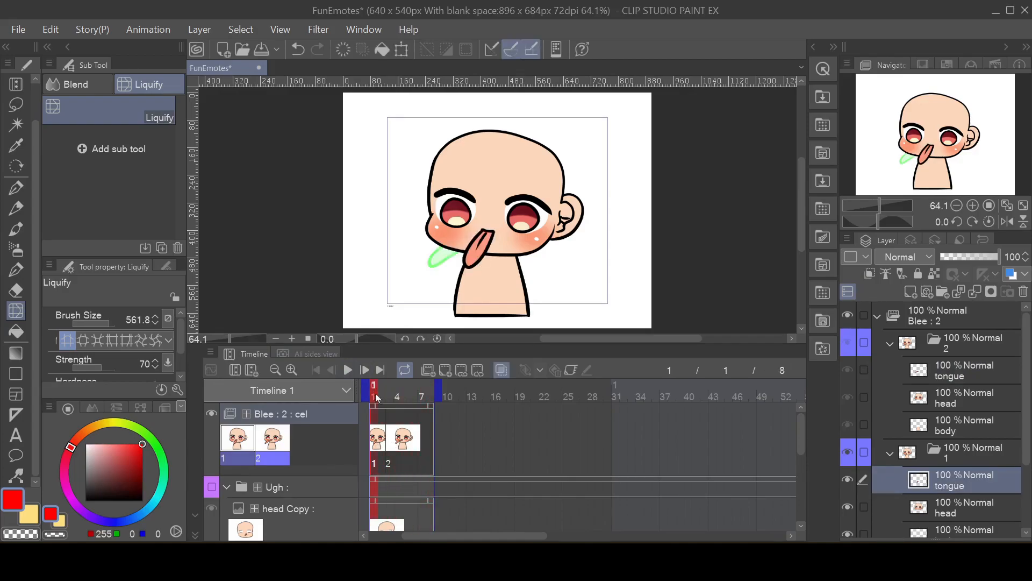
Step: Duplicate cel folder 2 in Blee and assign the copy, cel 3, to frame 5
left_click(390, 445)
left_click(953, 346)
right_click(953, 347)
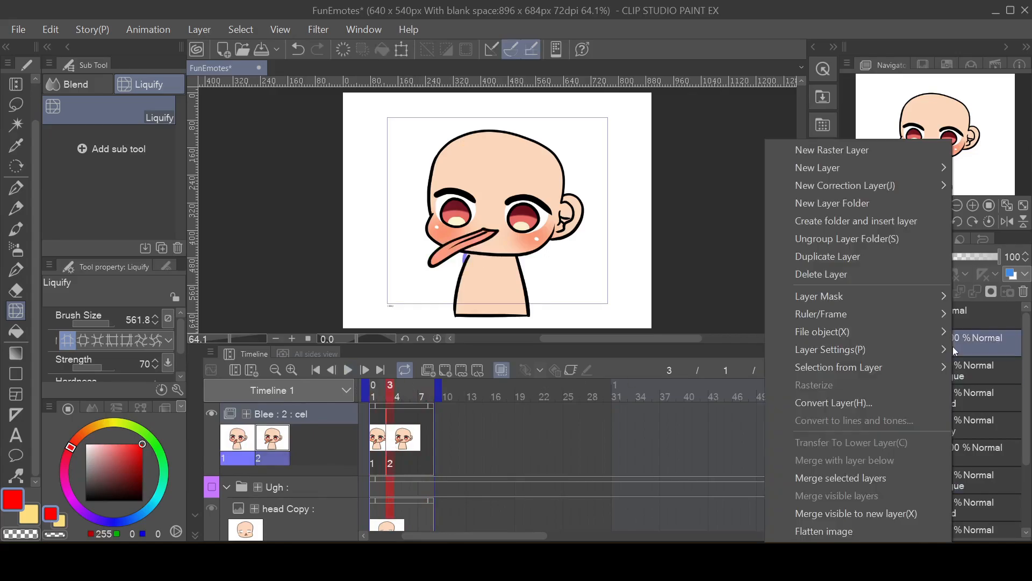
left_click(855, 258)
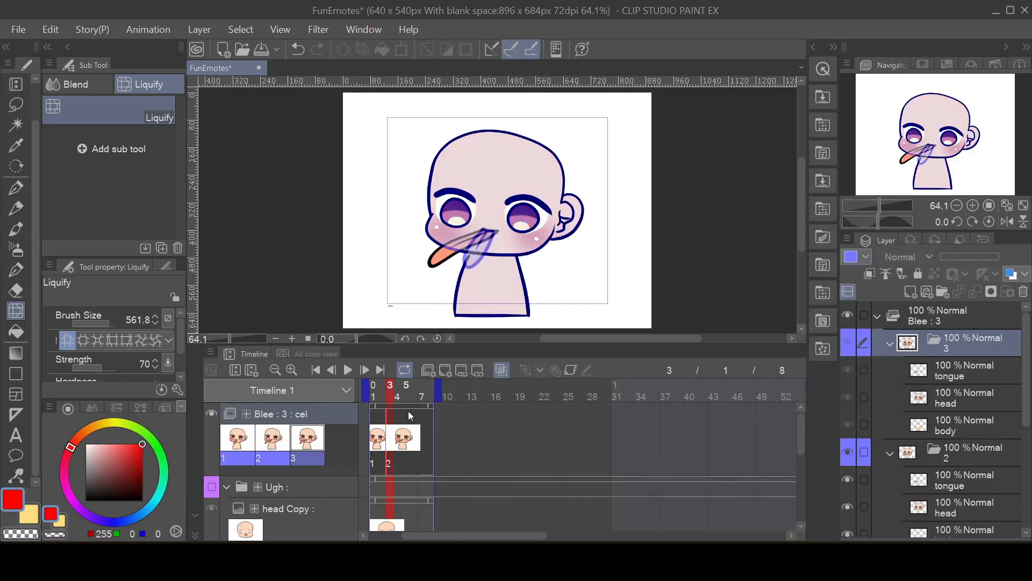
left_click(408, 388)
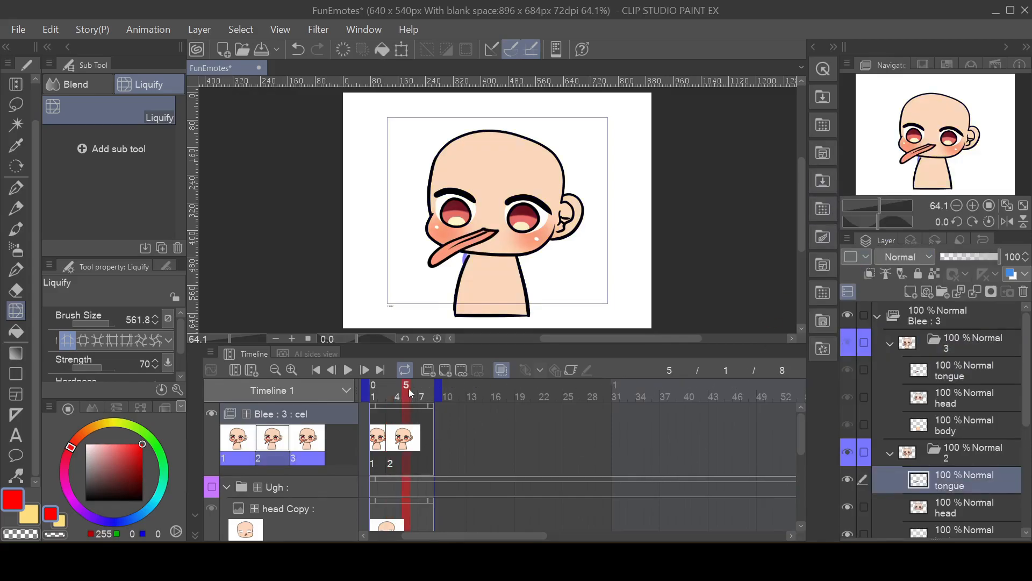
left_click(462, 371)
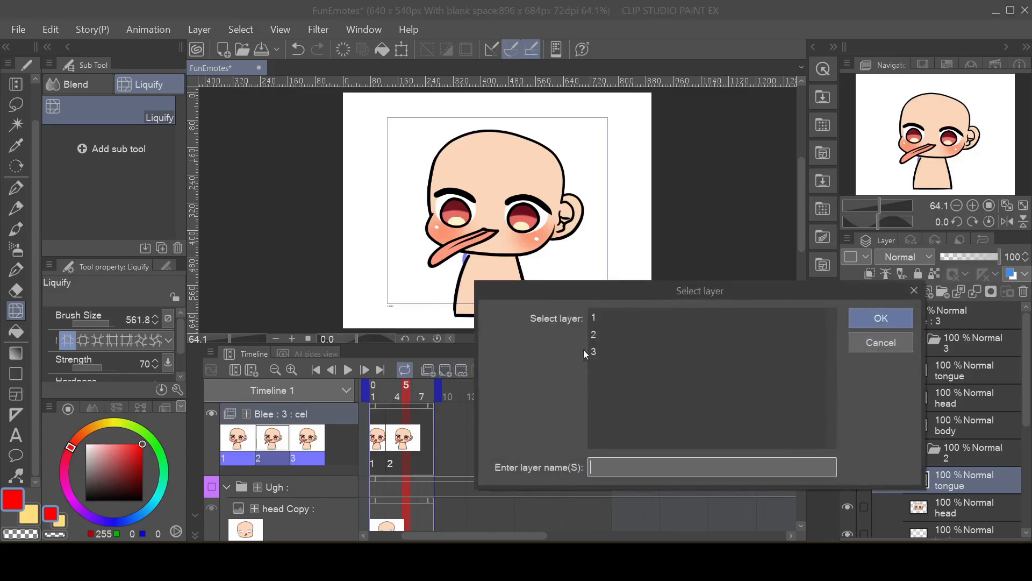
left_click(601, 355)
left_click(865, 317)
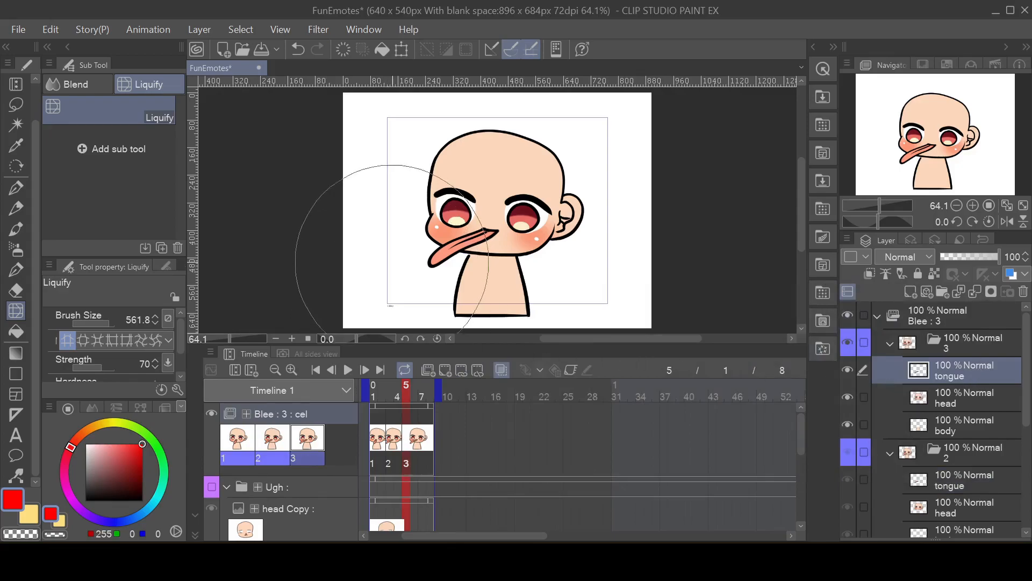
Step: Liquify cel 3's tongue so its tip swings up and out past the cheek, and check the motion by playing the loop
mouse_move(390, 295)
left_mouse_down()
mouse_move(365, 272)
mouse_move(397, 293)
left_mouse_up()
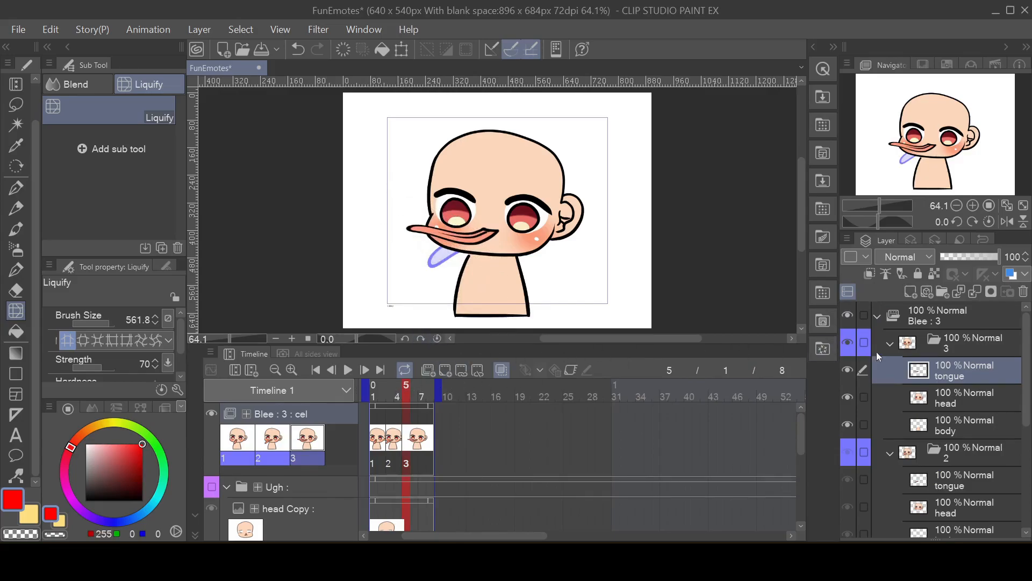
left_click(348, 371)
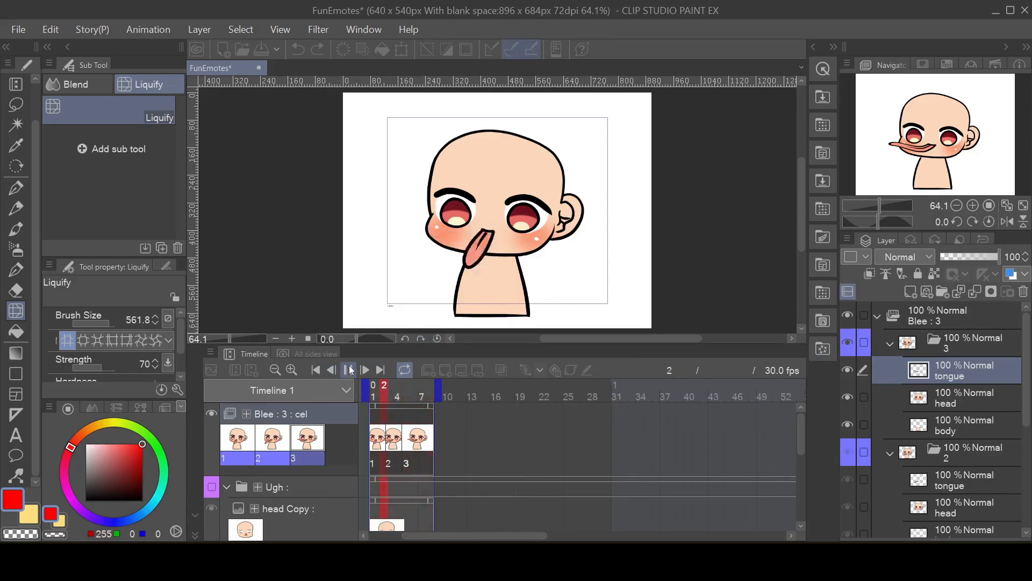
left_click(350, 370)
left_click(406, 436)
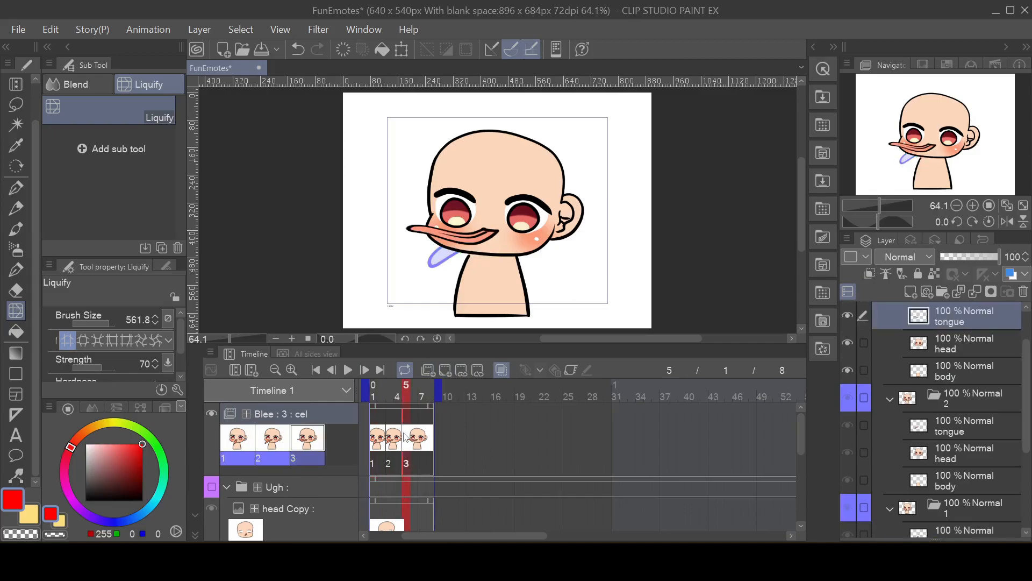
Step: Duplicate cel folder 3 in Blee and assign the copy, cel 4, to frame 7
scroll(945, 365, "down", 2)
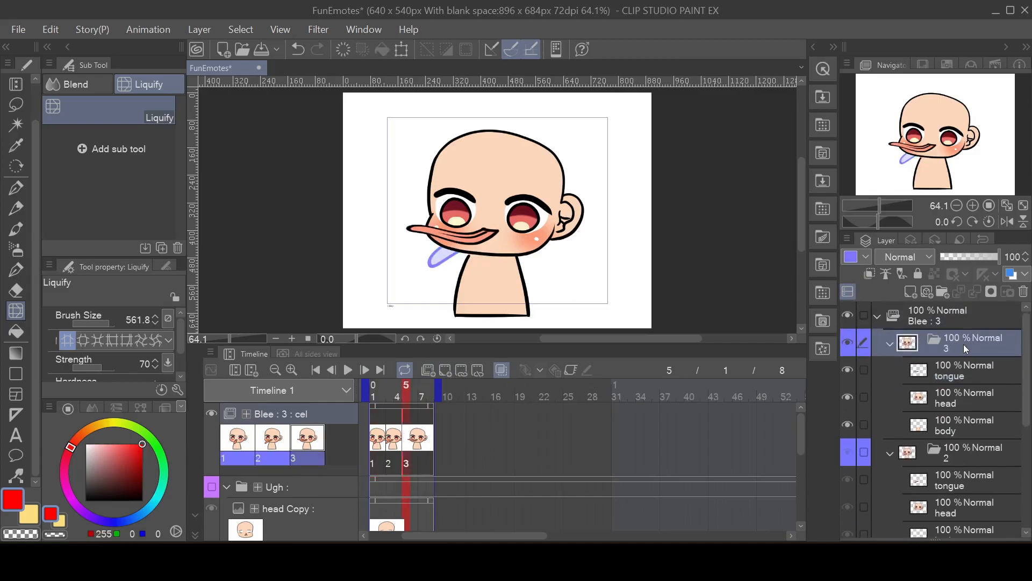
right_click(964, 344)
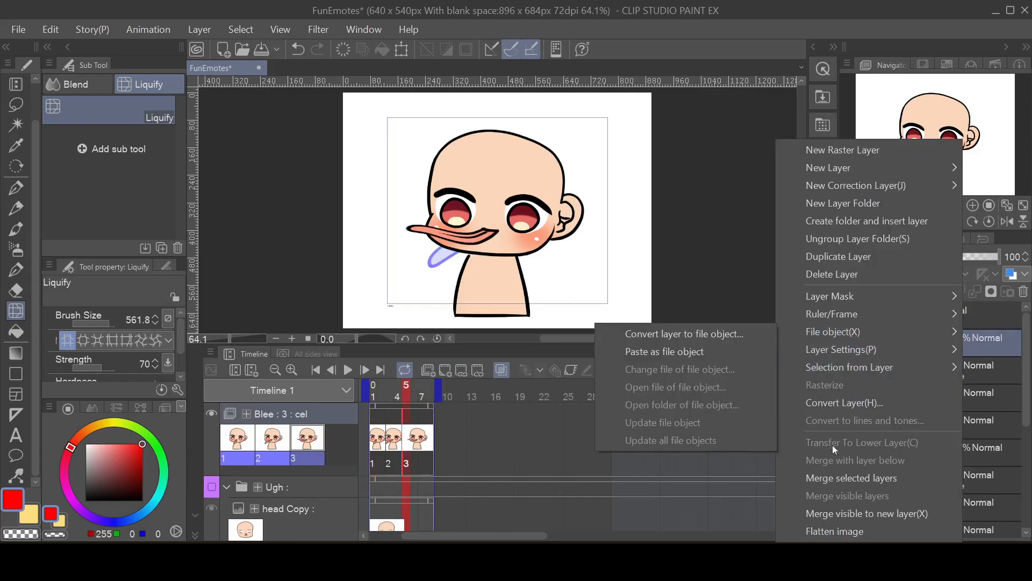
left_click(857, 257)
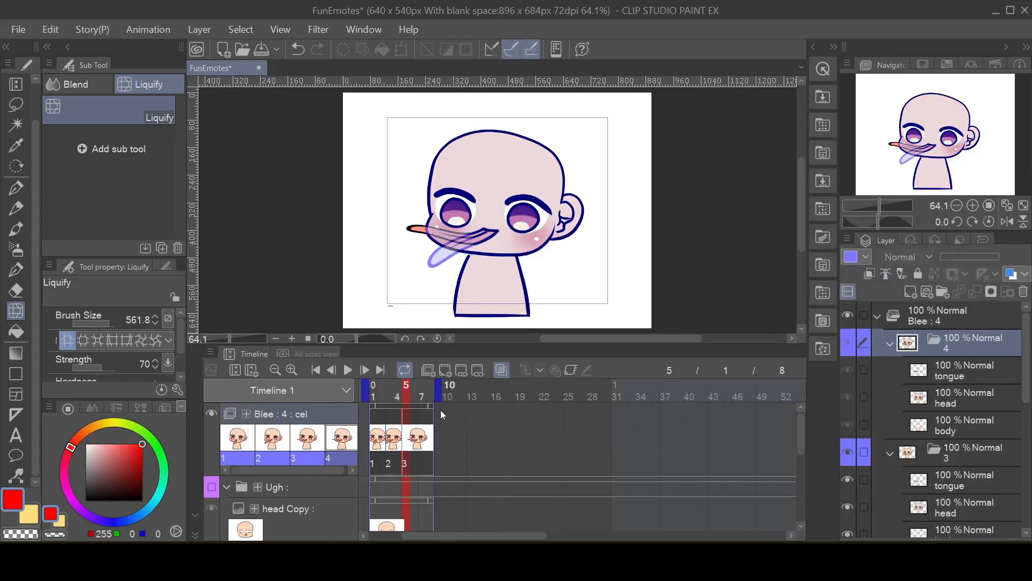
left_click(423, 413)
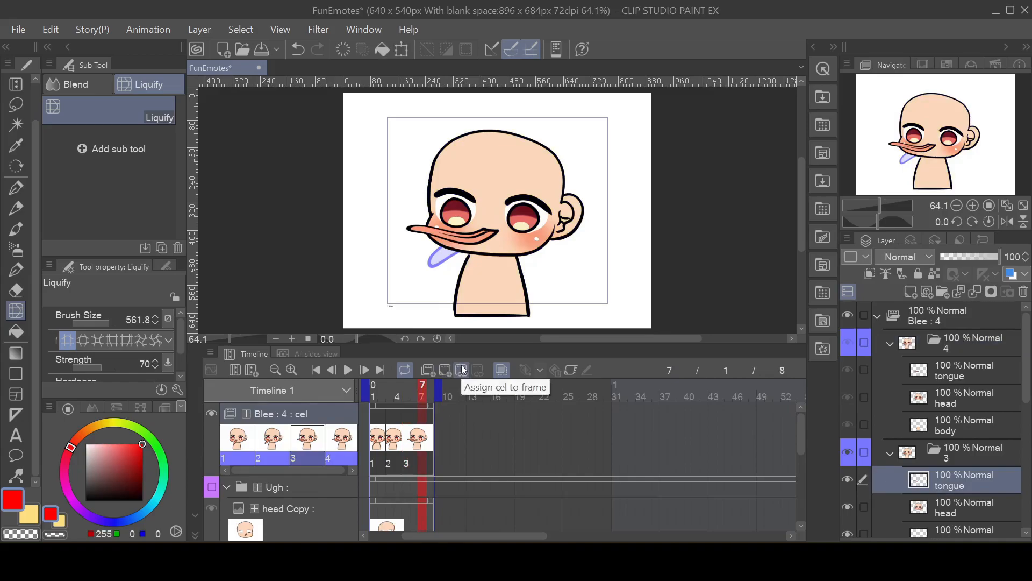
left_click(462, 370)
left_click(628, 368)
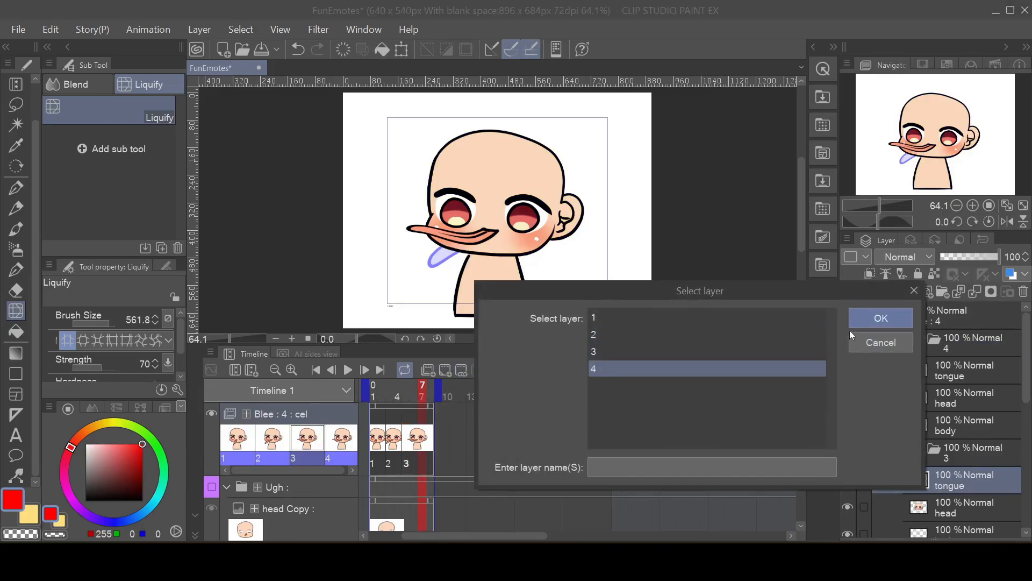
left_click(873, 318)
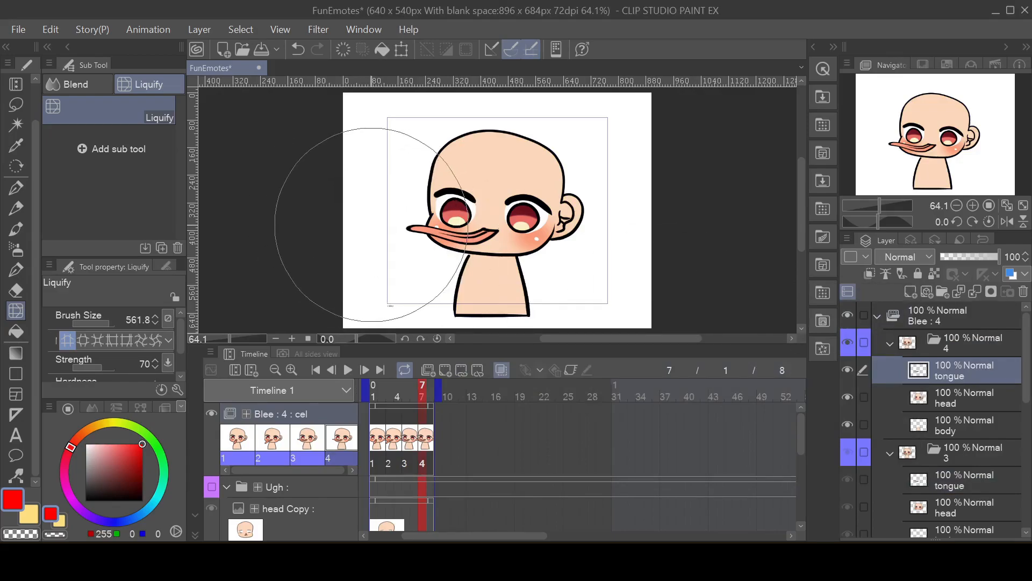
Step: Liquify cel 4's tongue back down to just below the cheek, play the loop, and compare cels 1 and 2
left_click_drag(371, 224, 380, 242)
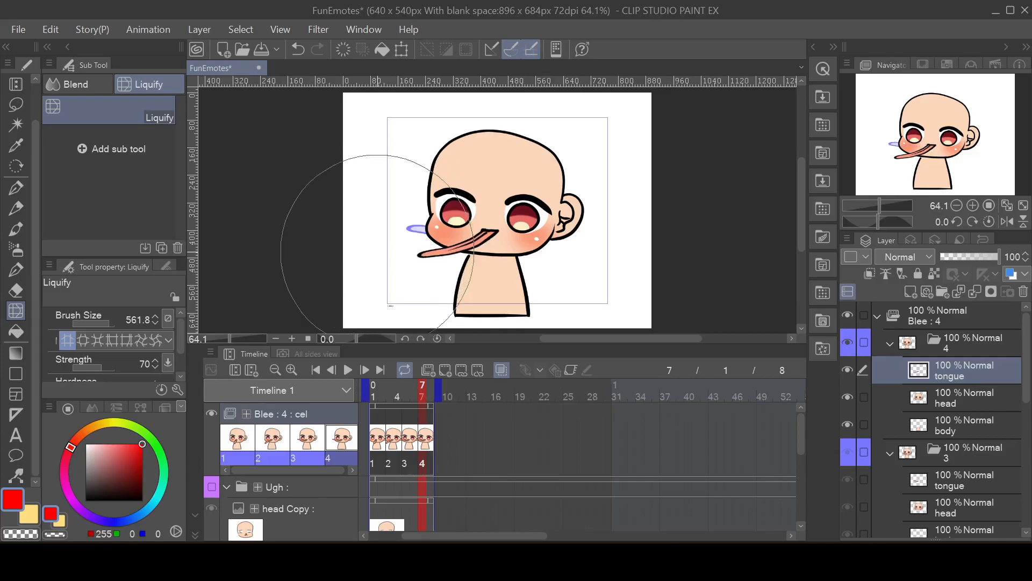
left_click(348, 370)
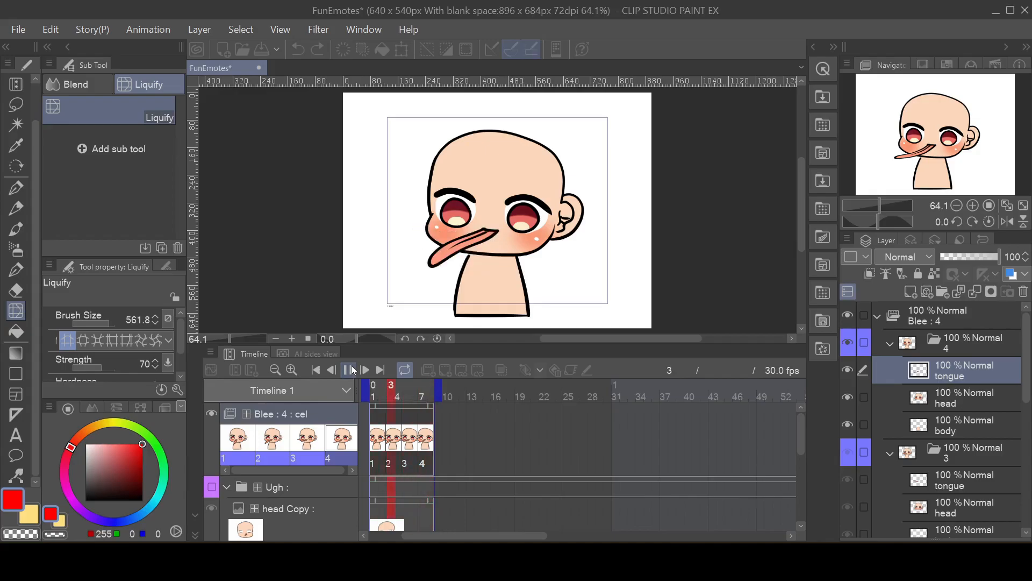
left_click(352, 370)
left_click(379, 444)
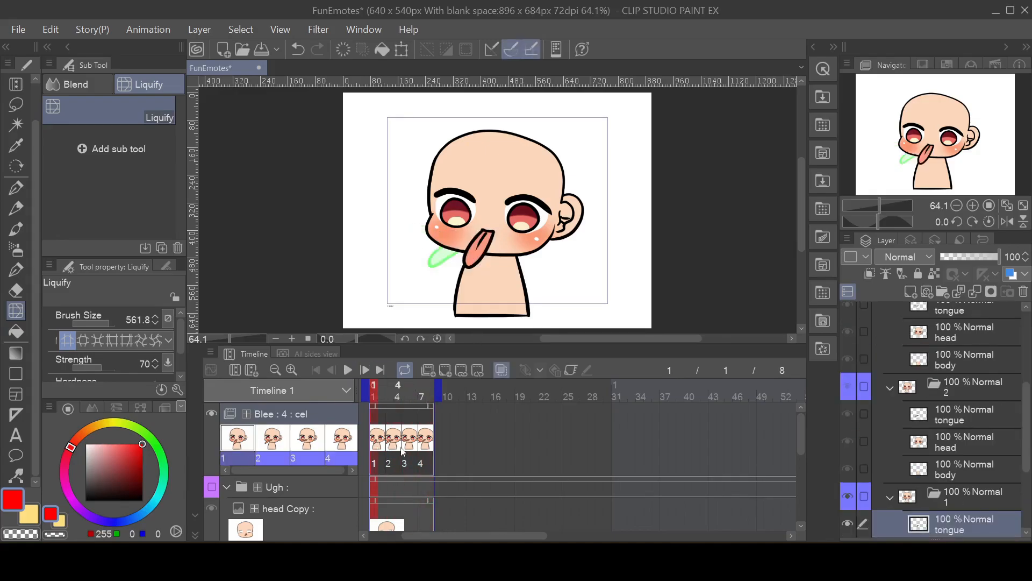
left_click(398, 449)
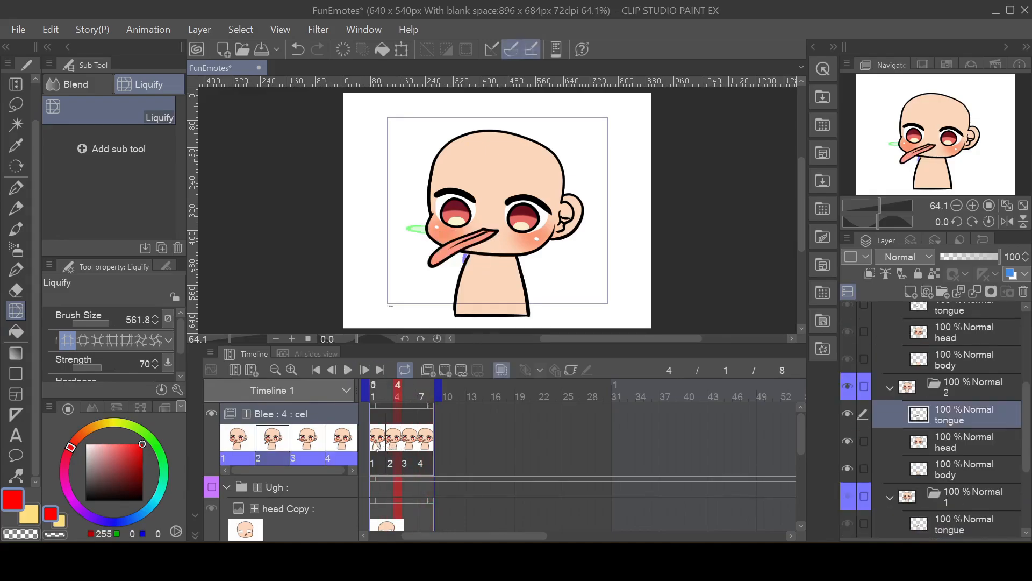
left_click(377, 448)
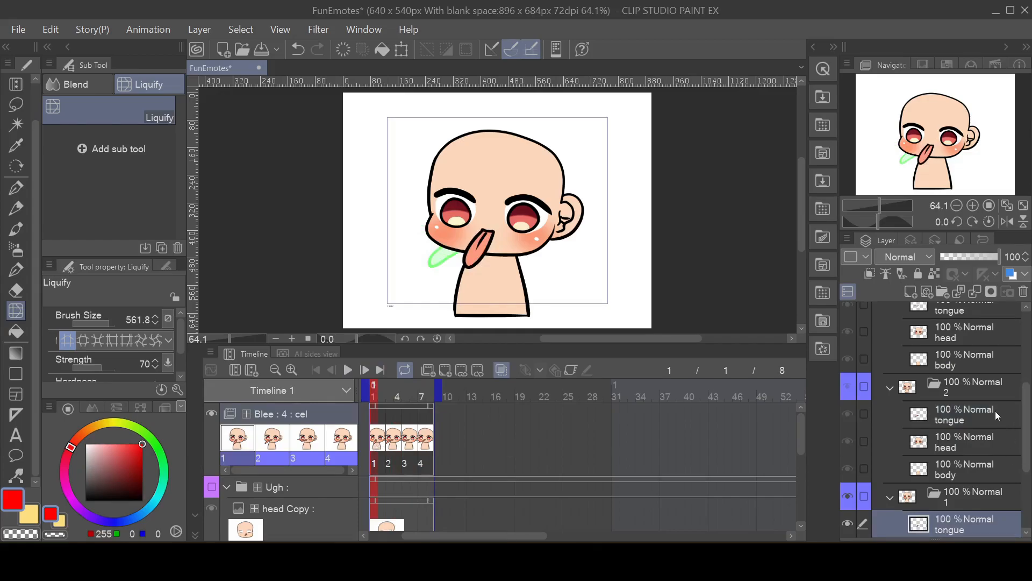
Step: Enlarge cel 2's tongue and head layers together with Scale/Rotate, shift them over the neck, and play the loop
left_click(393, 437)
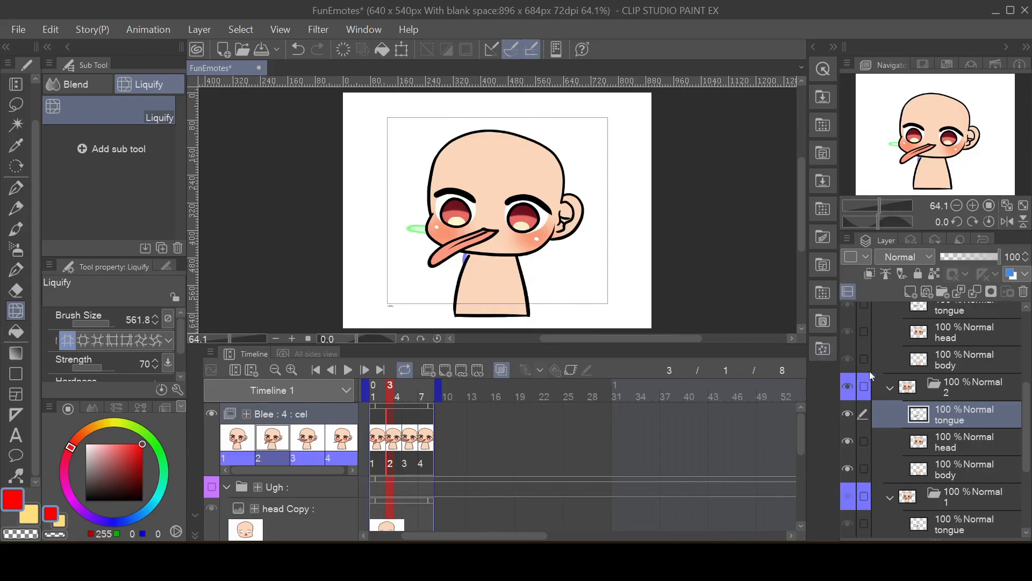
left_click(864, 440)
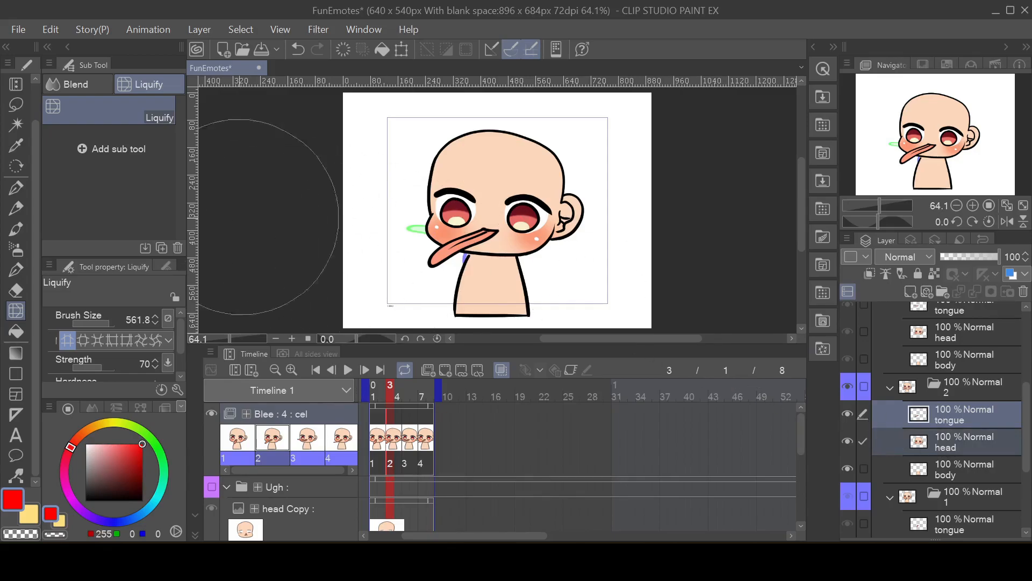
left_click(51, 29)
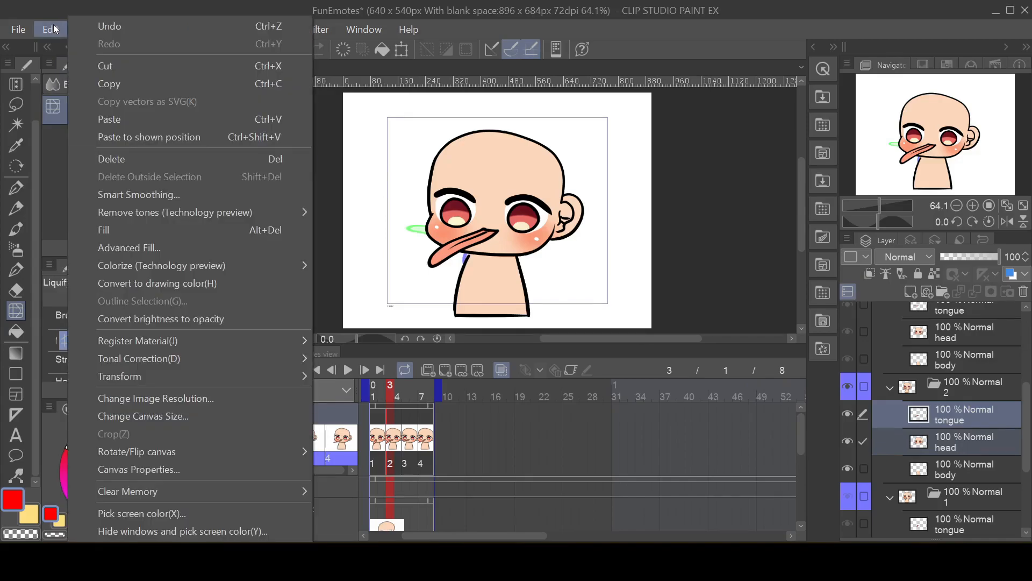
mouse_move(120, 371)
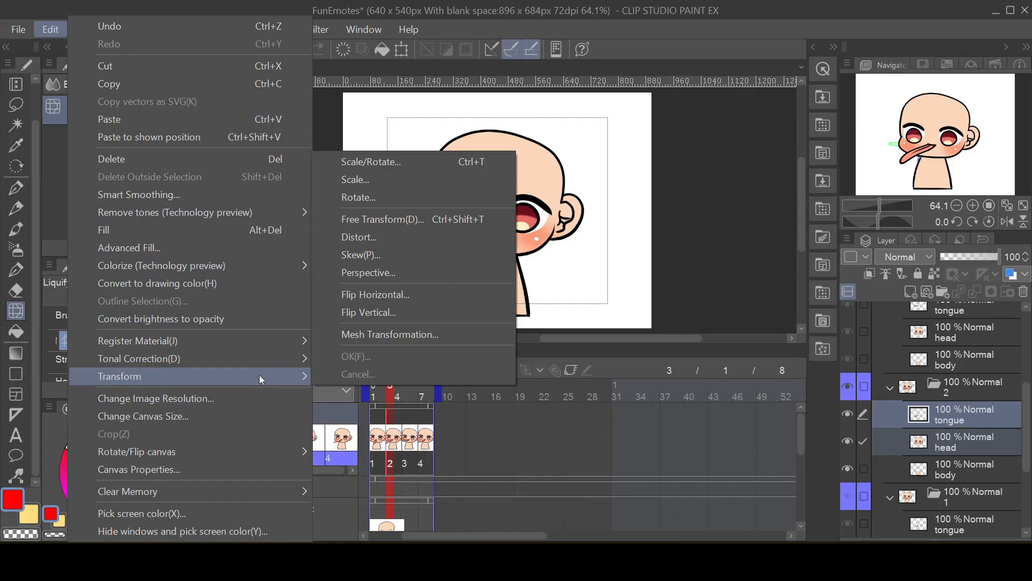
left_click(449, 163)
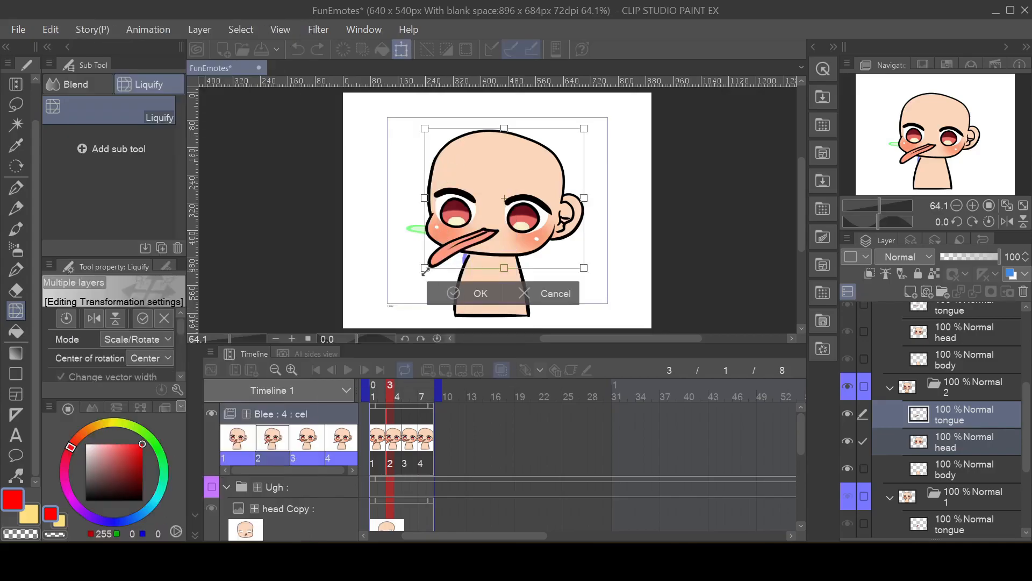
left_click_drag(425, 269, 378, 297)
left_click_drag(512, 278, 536, 281)
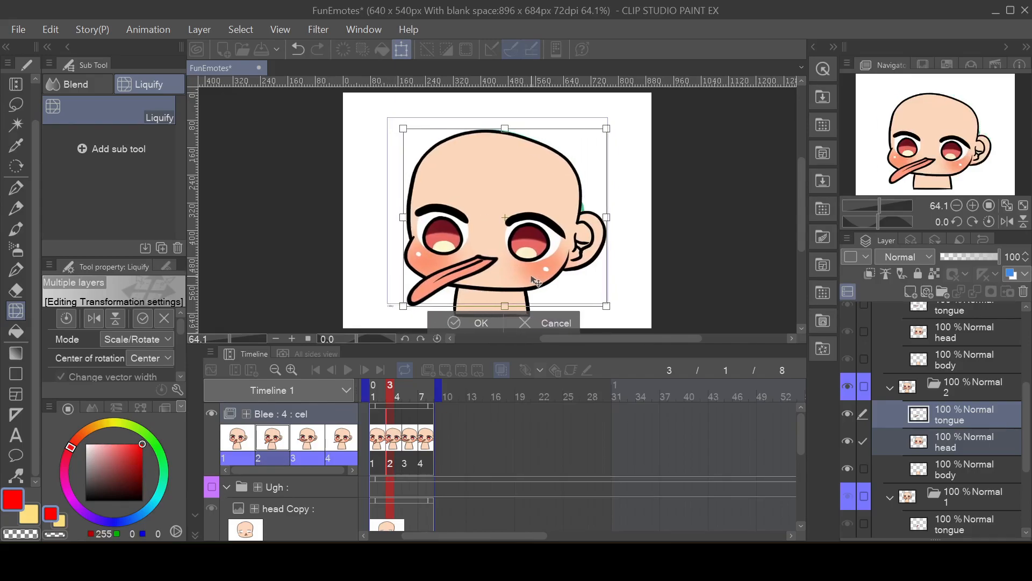
left_click(466, 321)
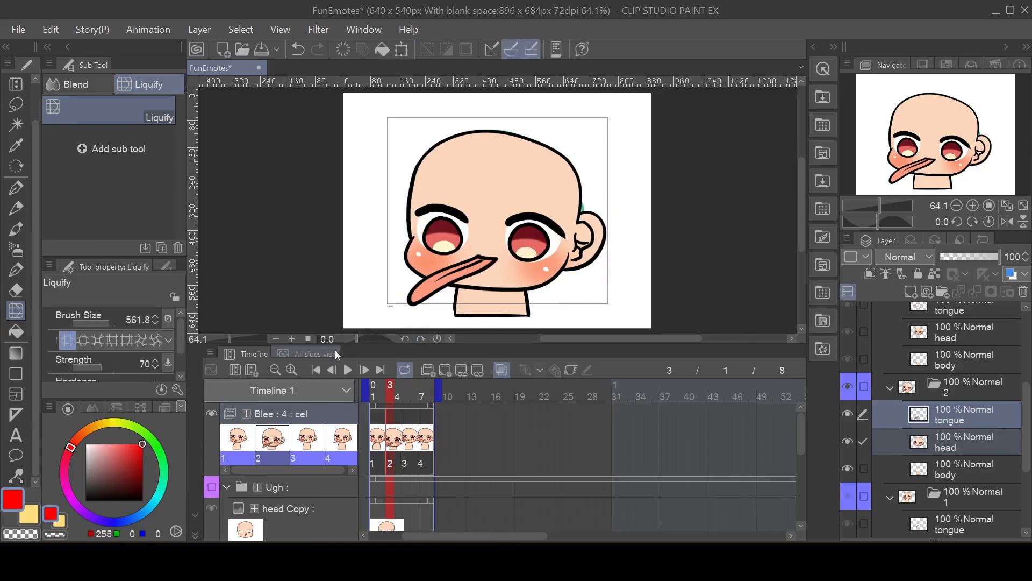
left_click(342, 369)
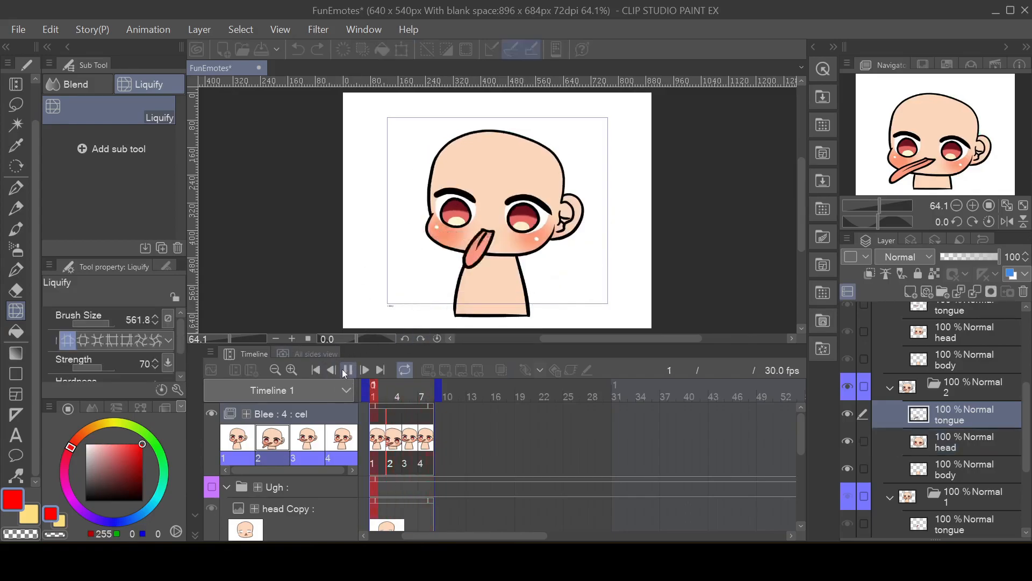
left_click(345, 370)
left_click(380, 432)
Step: Shrink cel 2's tongue and head layers together slightly with Scale/Rotate, keeping the head centred over the neck
left_click(395, 433)
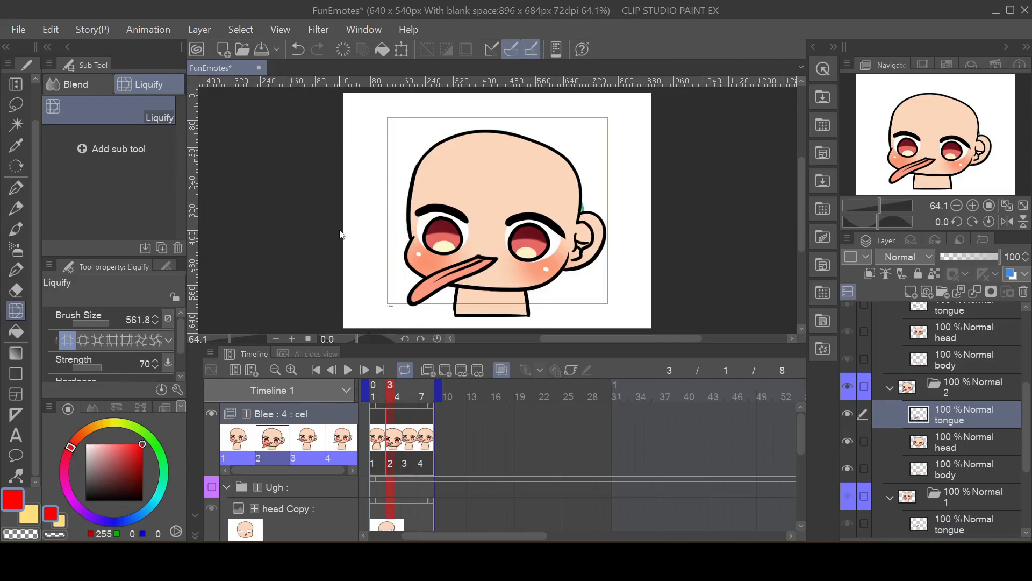
key("ctrl+t")
left_click(514, 326)
left_click(864, 442)
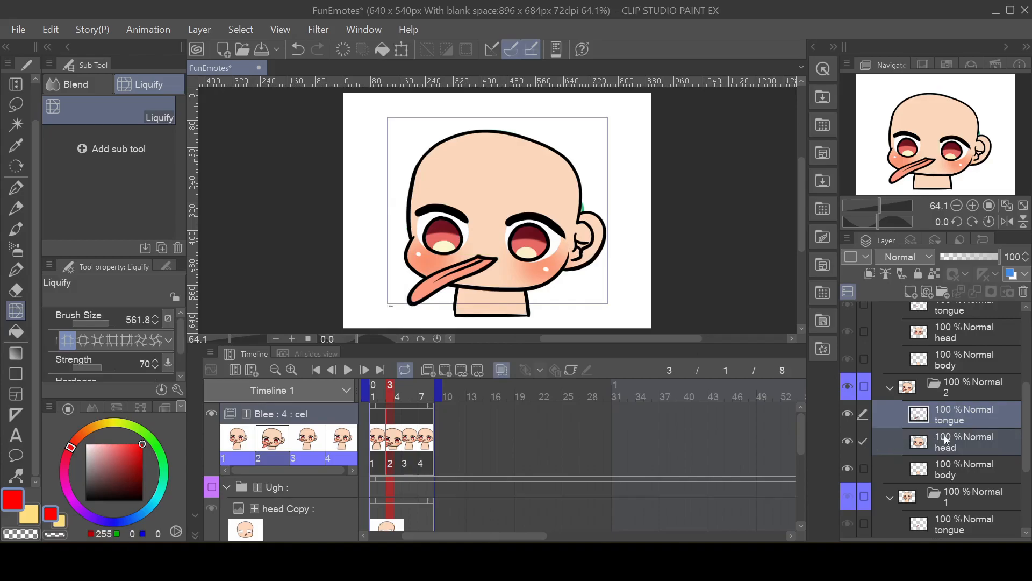
left_click(50, 29)
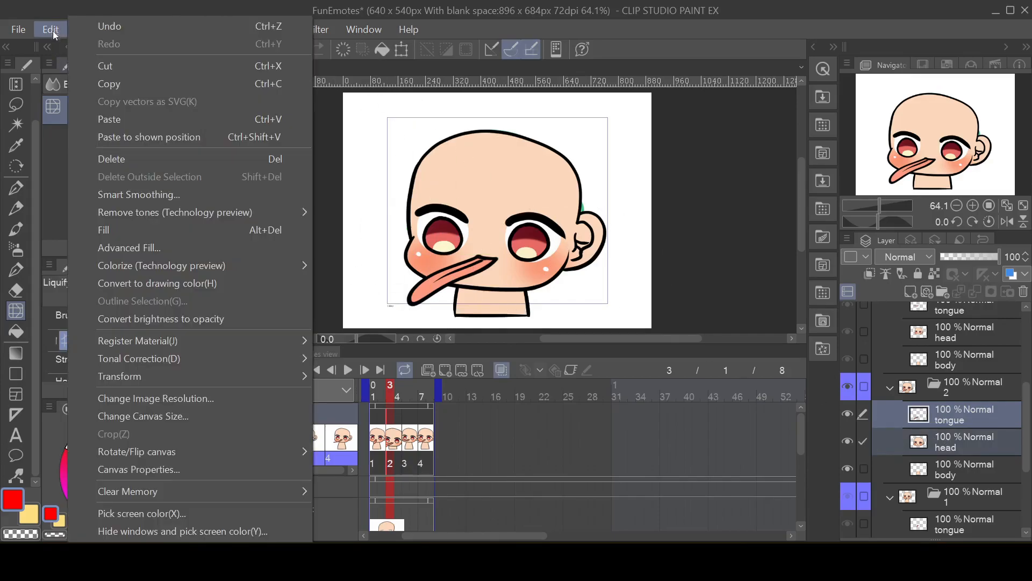
mouse_move(159, 373)
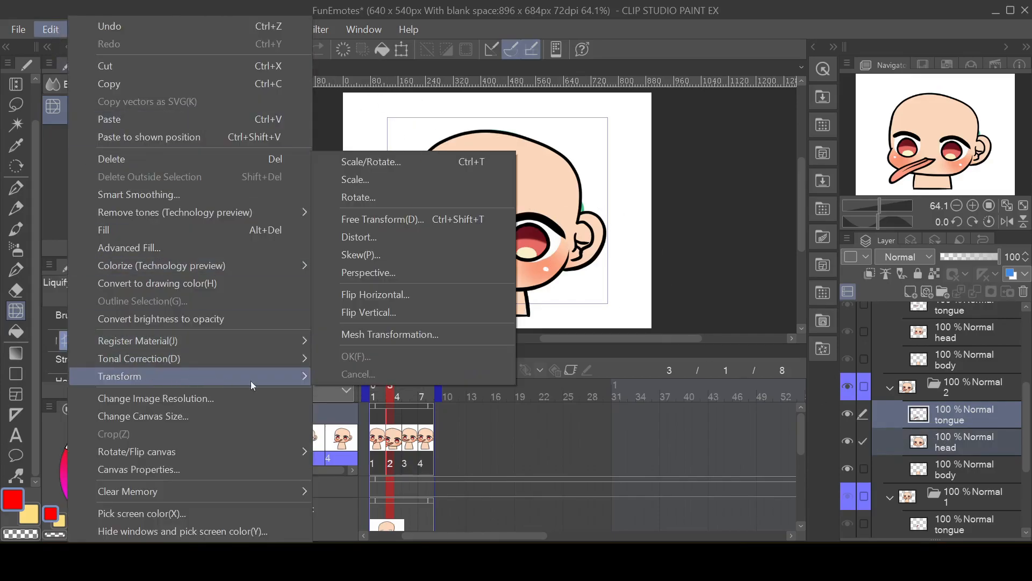
left_click(431, 163)
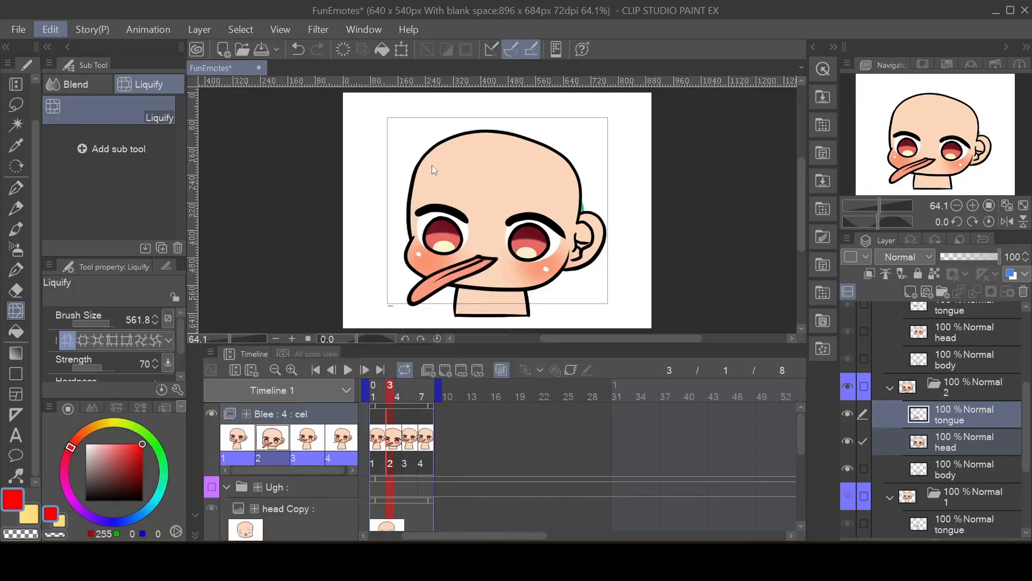
left_click_drag(401, 307, 418, 290)
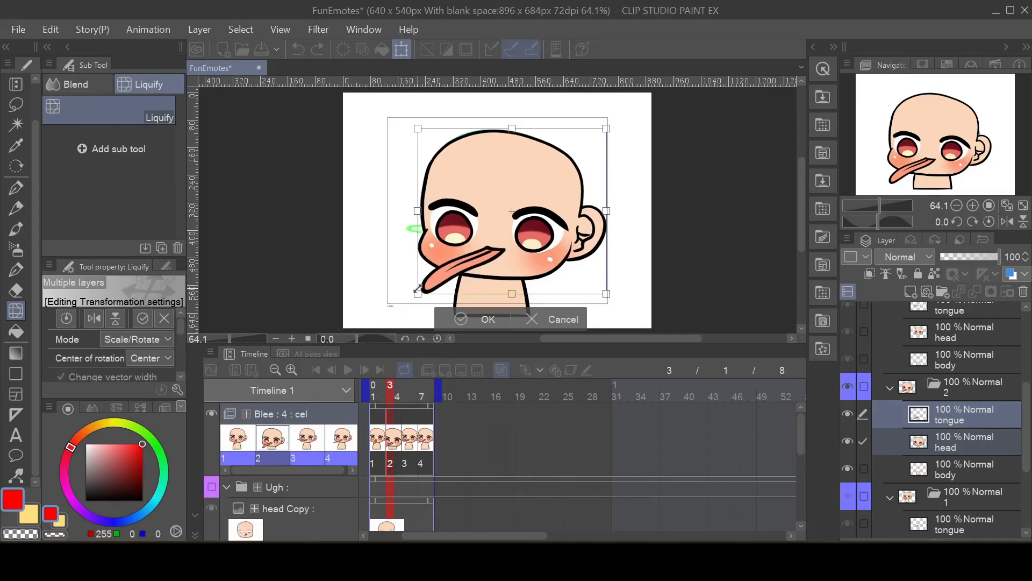
left_click_drag(554, 267, 550, 267)
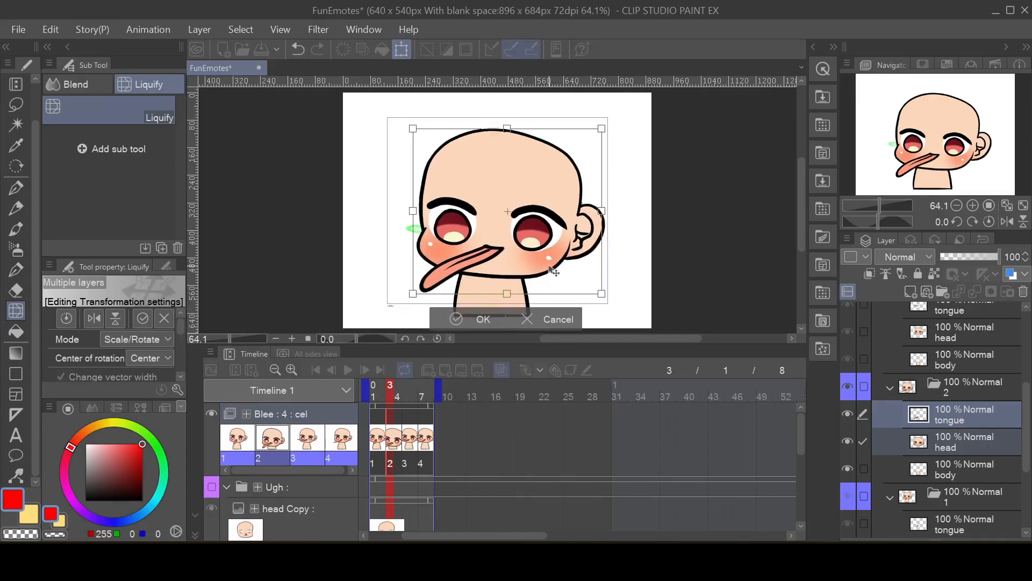
left_click_drag(413, 294, 421, 285)
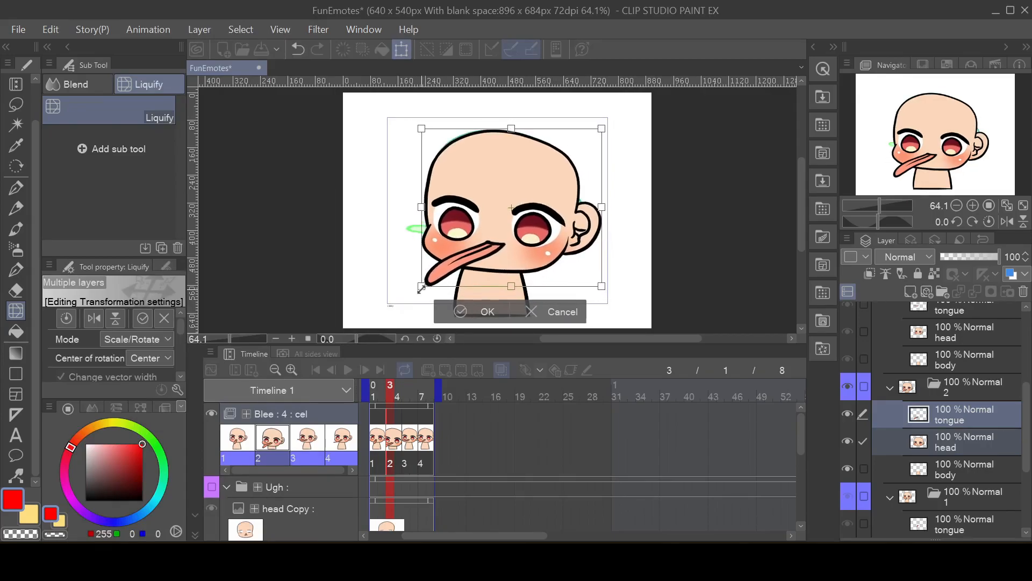
left_click_drag(534, 268, 527, 269)
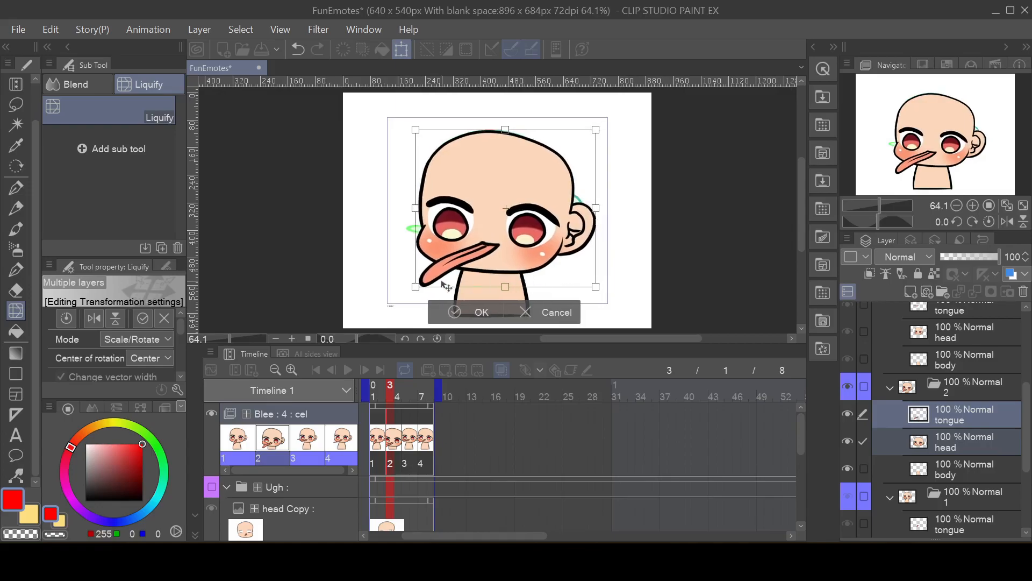
left_click_drag(413, 286, 406, 292)
left_click_drag(513, 267, 516, 266)
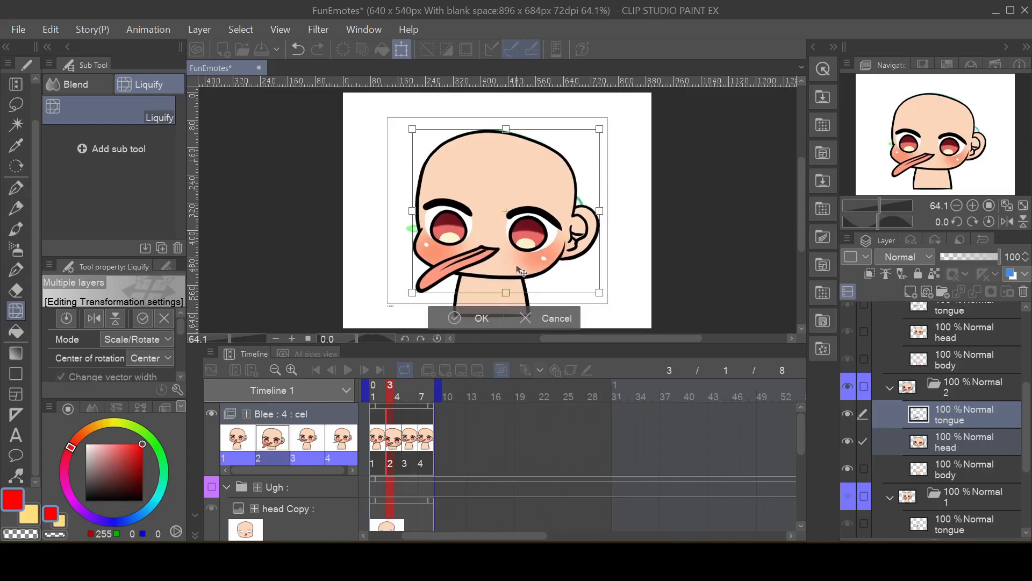
left_click(474, 311)
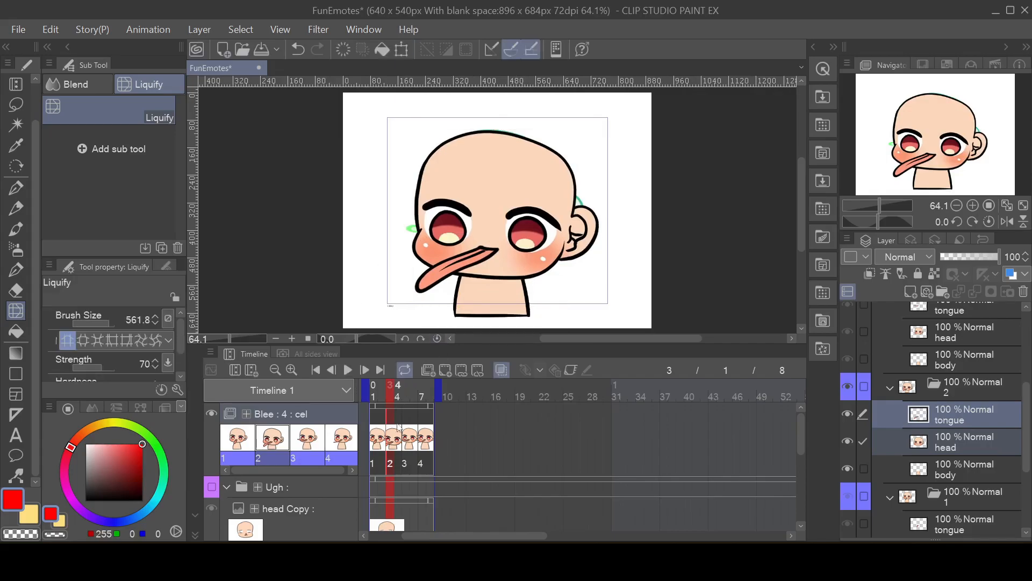
Step: Enlarge cel 3's tongue and head layers together with Scale/Rotate until the head is bigger than cel 2's, and position them over the neck
left_click(414, 446)
scroll(914, 357, "up", 1)
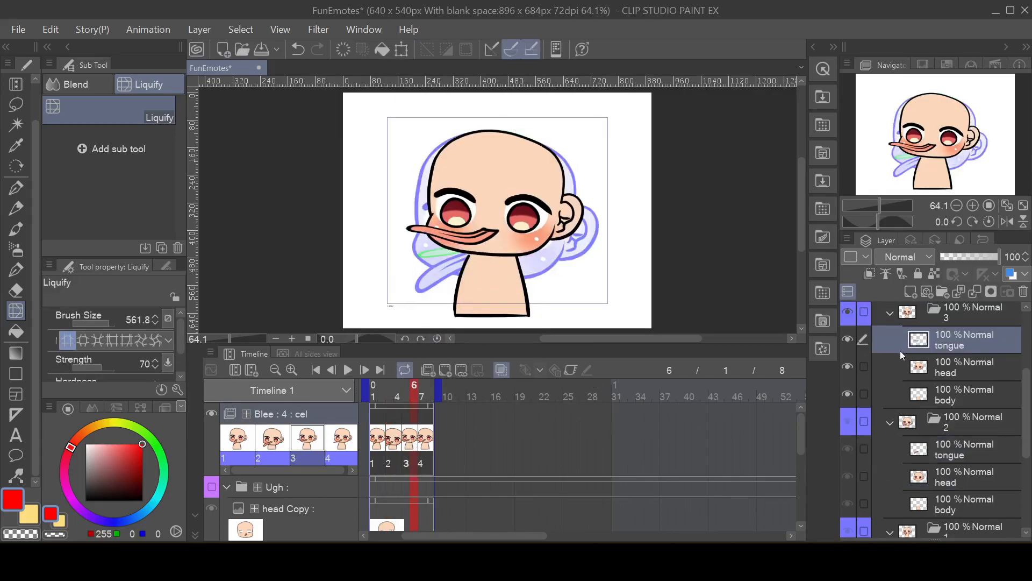
left_click(863, 368)
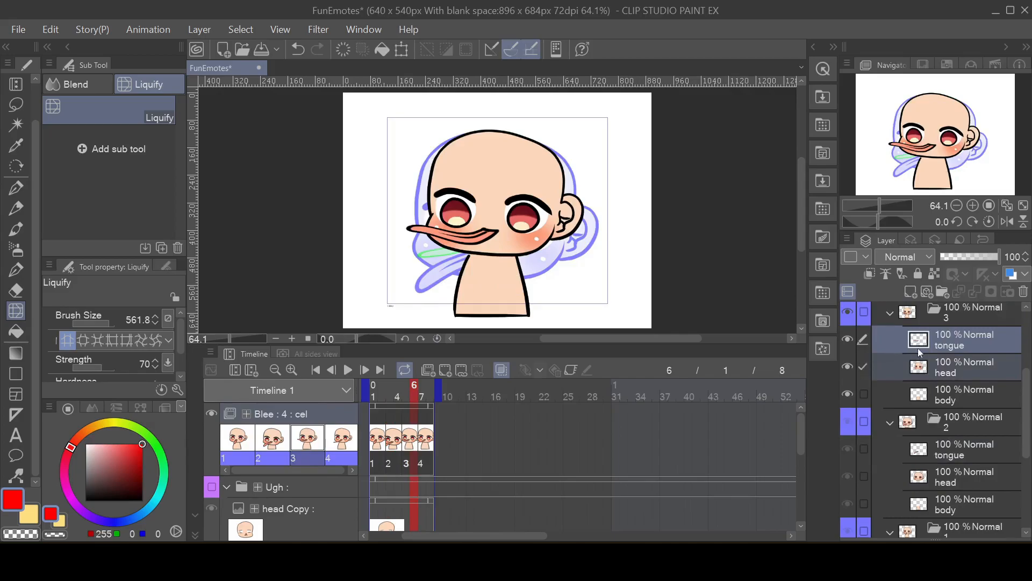
left_click(54, 29)
mouse_move(202, 379)
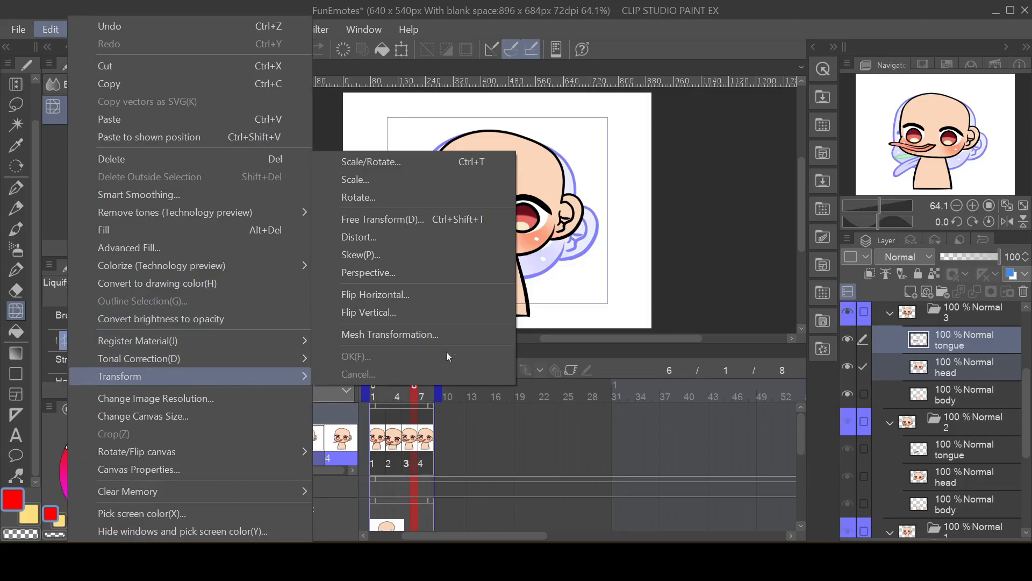
left_click(488, 166)
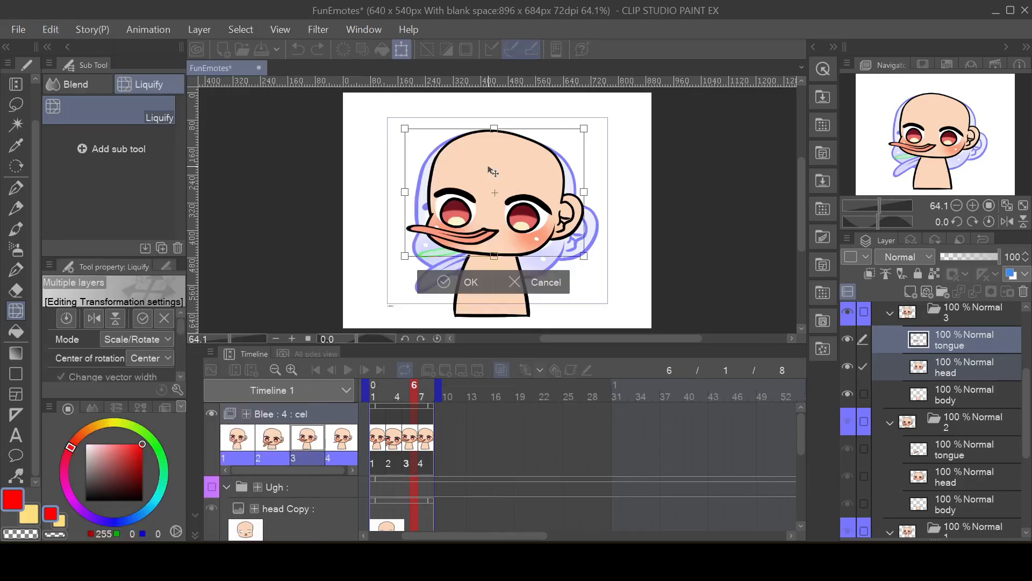
left_click_drag(405, 255, 352, 291)
left_click_drag(517, 280, 551, 266)
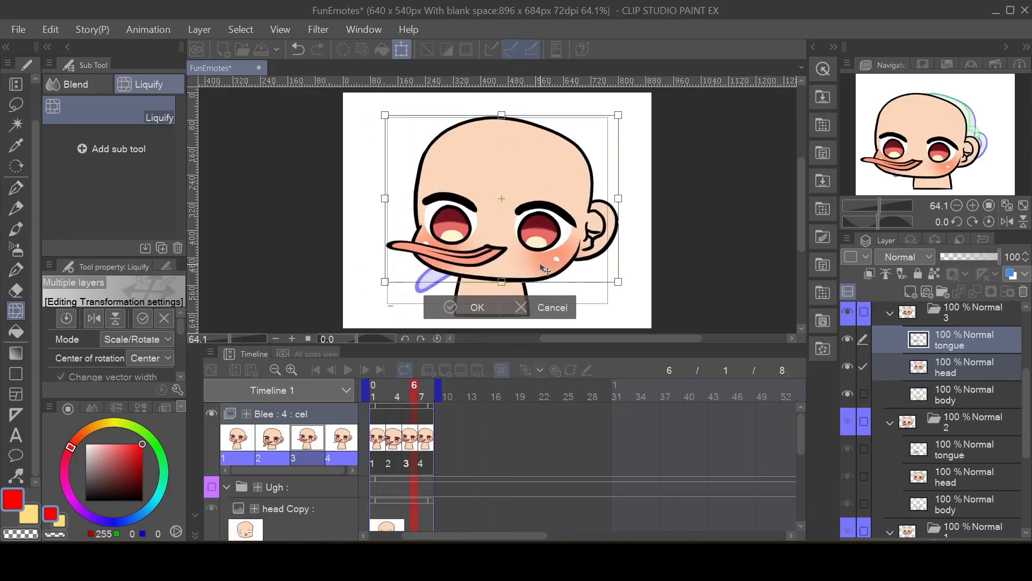
left_click_drag(383, 283, 374, 291)
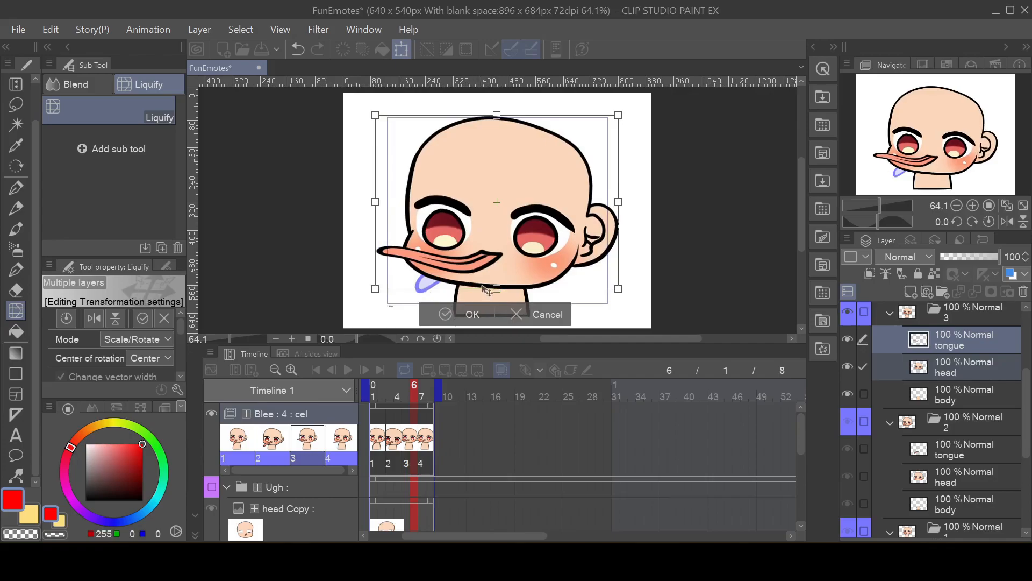
left_click(470, 315)
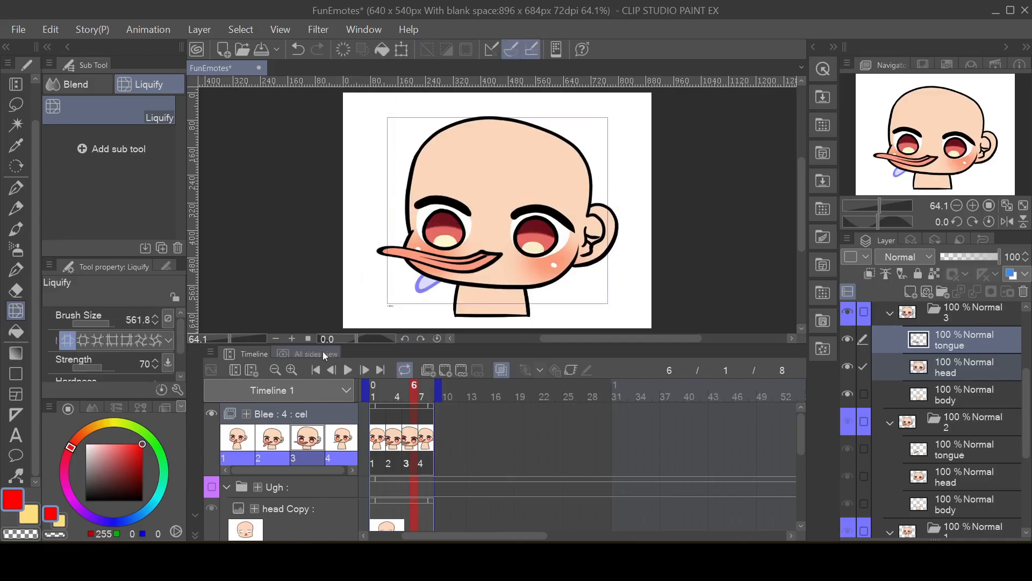
Step: Play the Blee loop to check the head scaling, and compare cels 1, 2 and 3 on the timeline
left_click(347, 370)
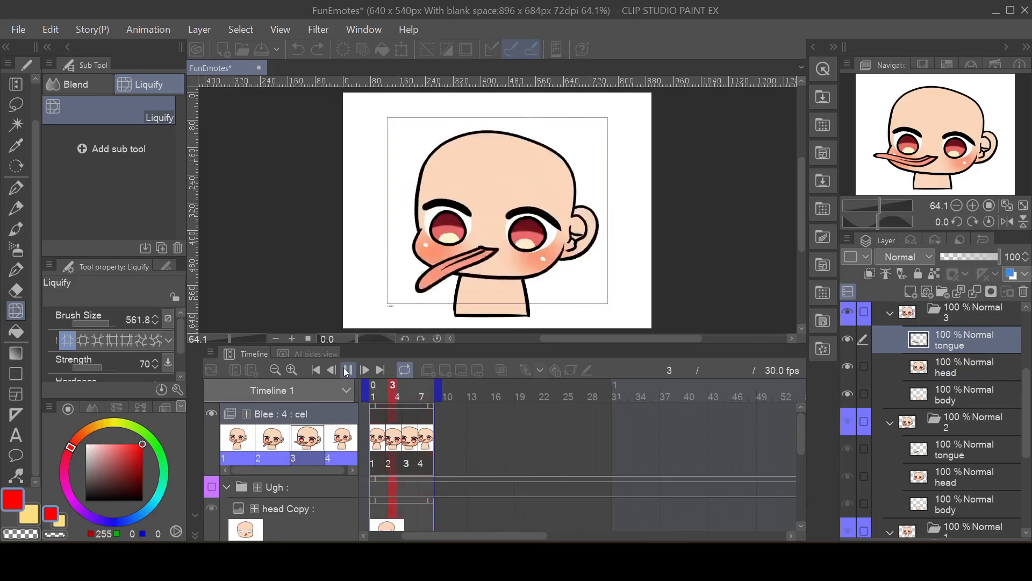
left_click(346, 370)
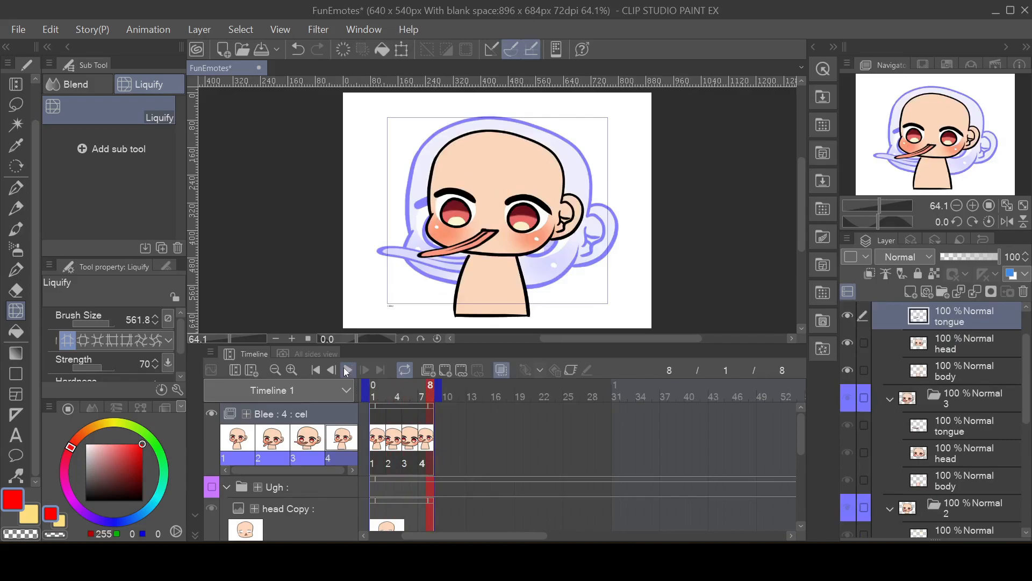
left_click(382, 436)
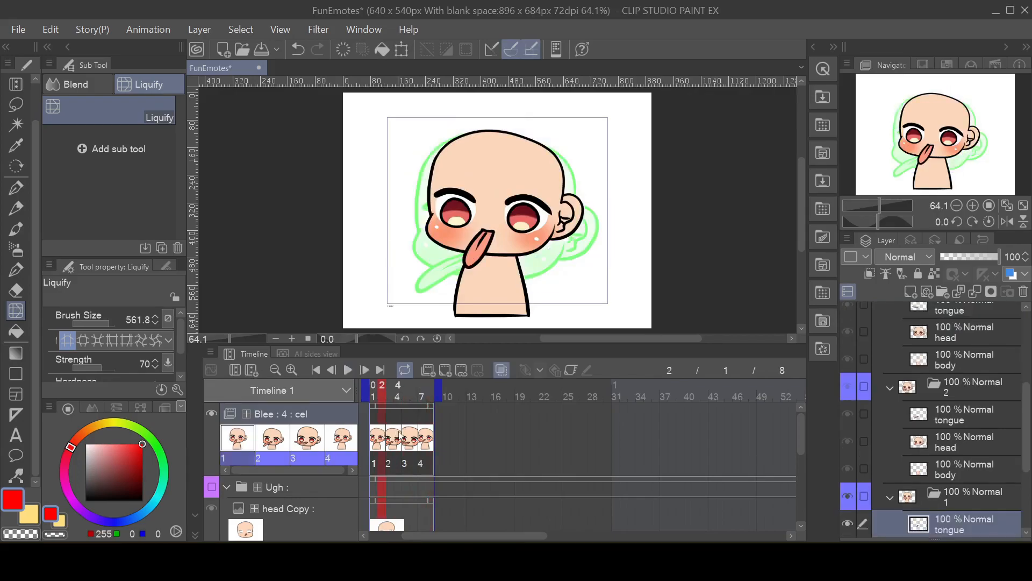
left_click(398, 436)
left_click(413, 437)
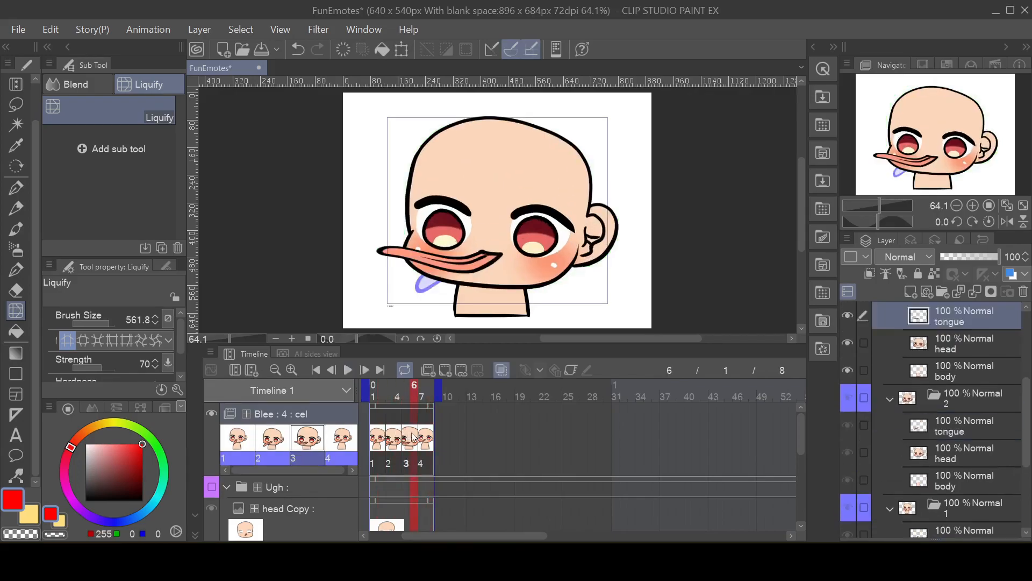
Step: Enlarge cel 4's tongue and head layers slightly with Scale/Rotate, keeping them smaller than cel 3's, centre them over the neck, and play the loop
left_click(423, 439)
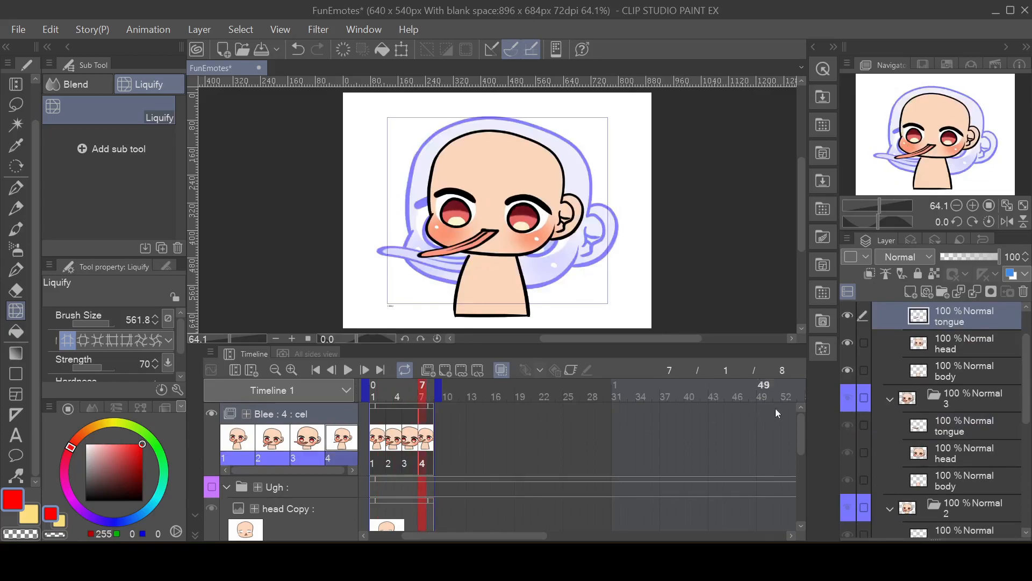
scroll(946, 379, "up", 2)
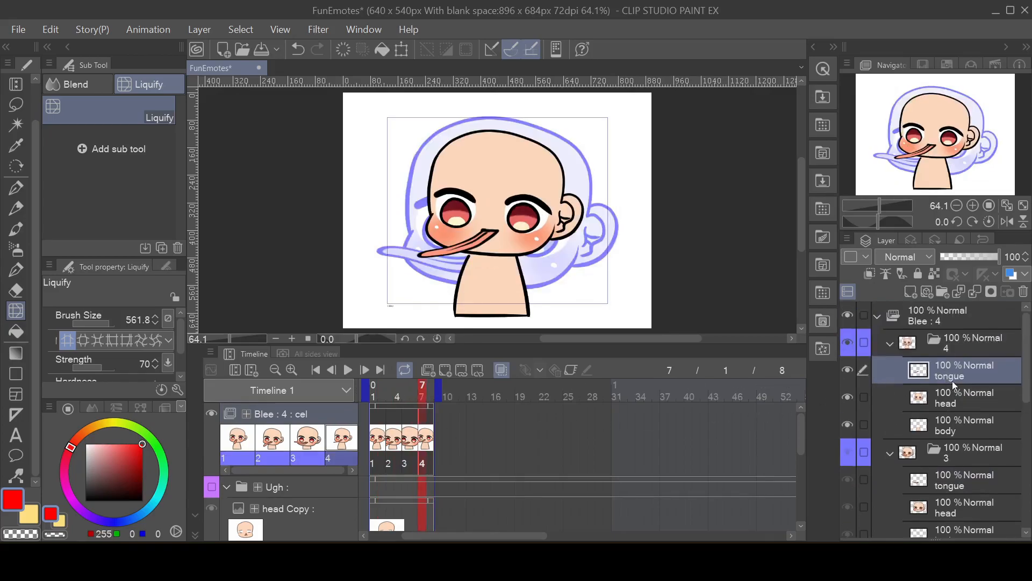
left_click(865, 396)
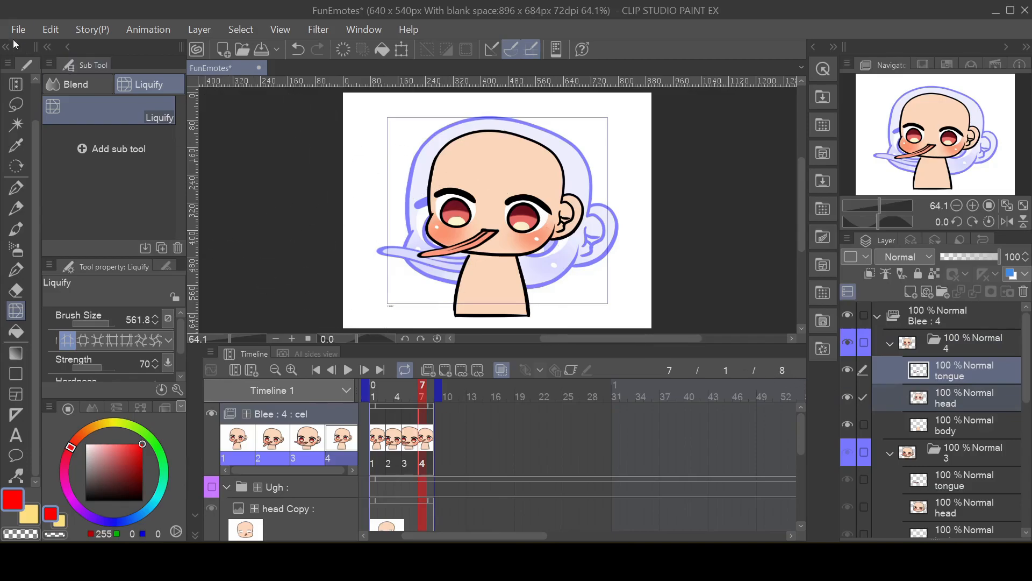
left_click(47, 29)
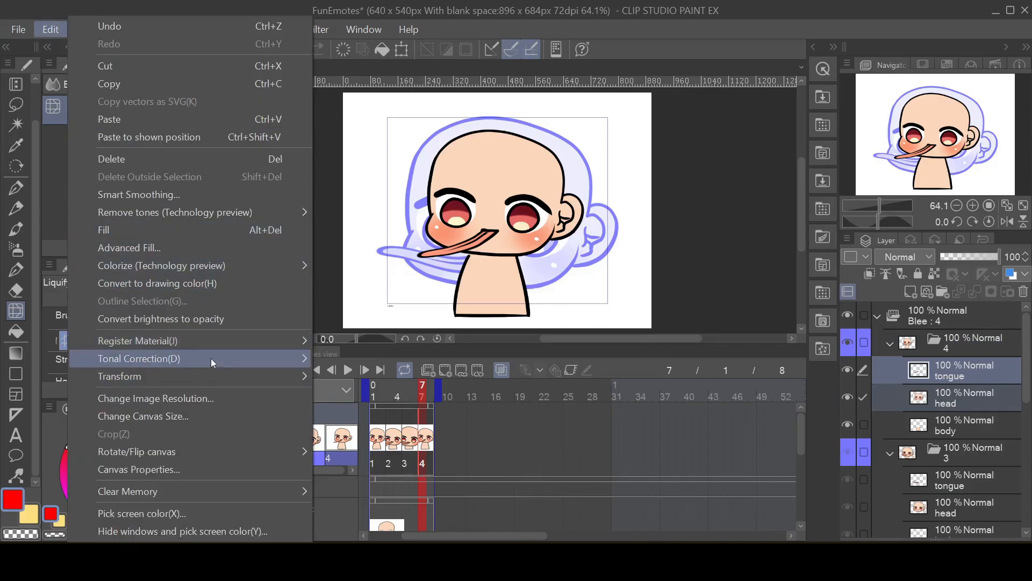
mouse_move(220, 371)
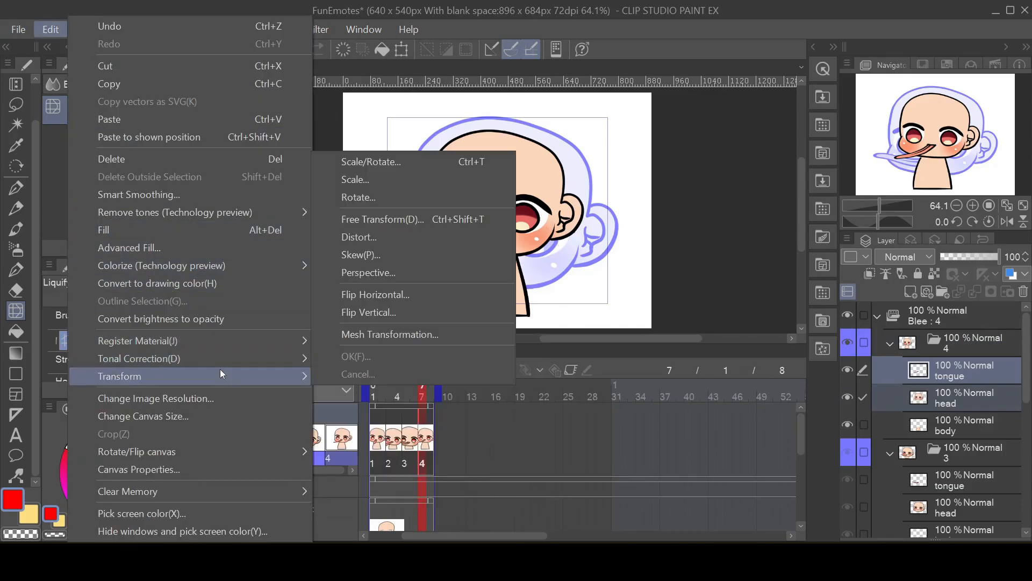
left_click(431, 170)
left_click_drag(415, 258, 396, 273)
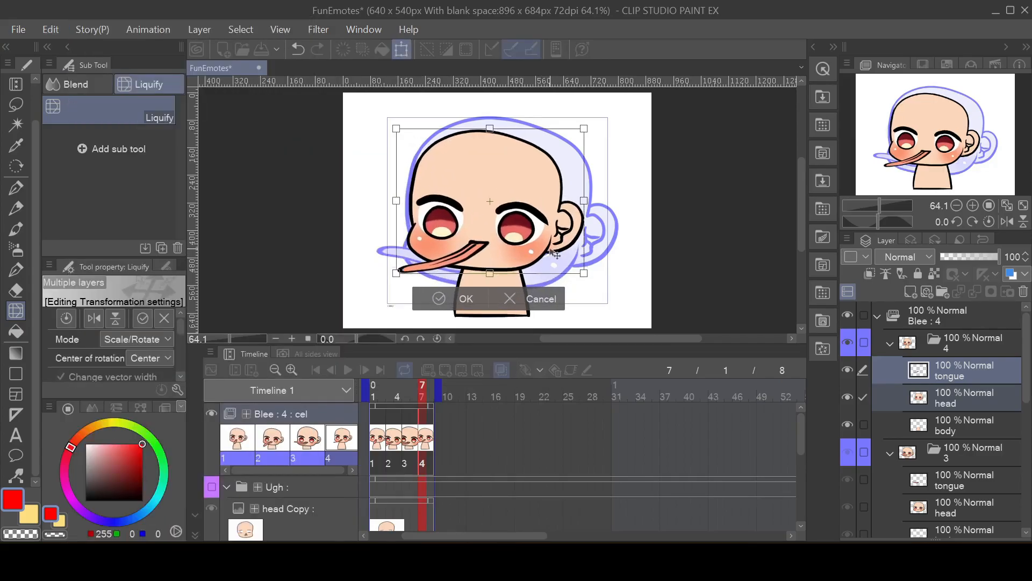
left_click_drag(554, 253, 570, 256)
left_click_drag(568, 216, 563, 216)
left_click(470, 304)
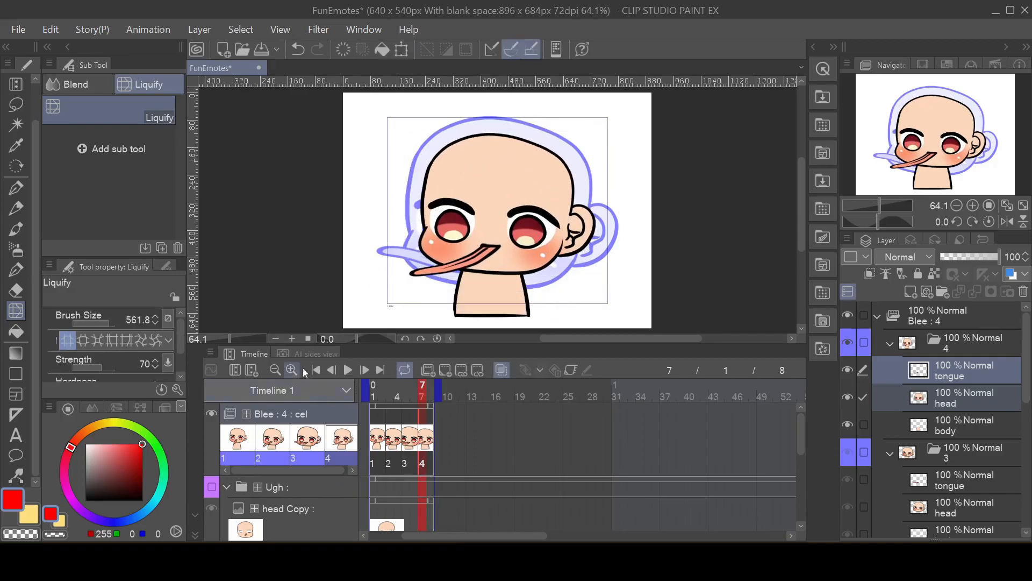
left_click(349, 369)
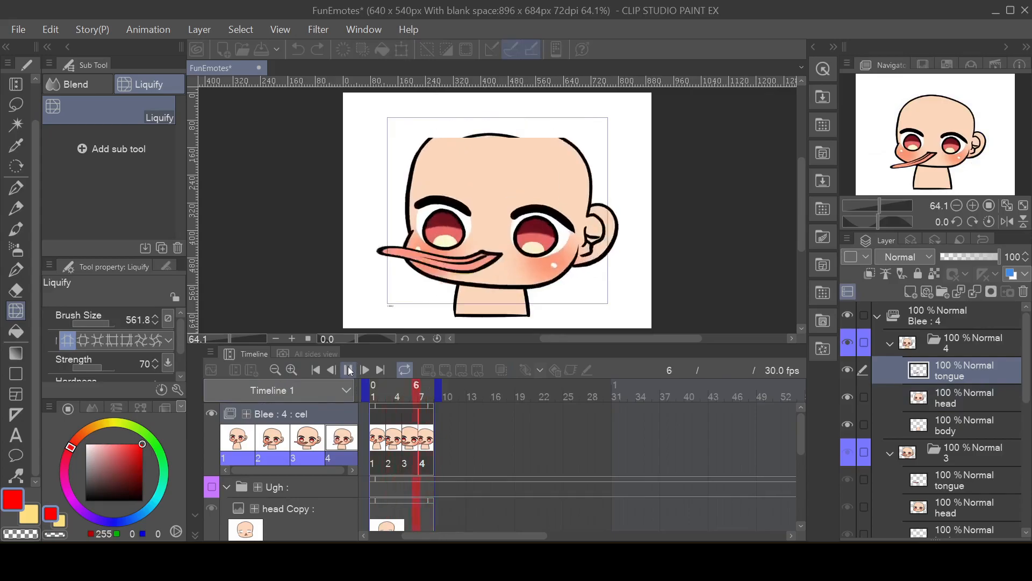
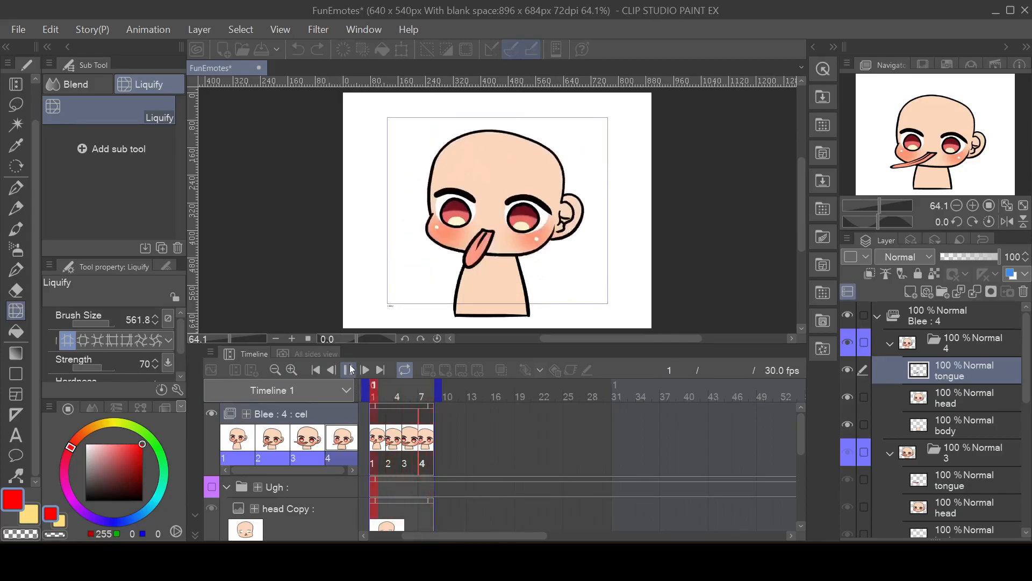
Step: Stop the playback and enlarge cel 2's body layer slightly using Liquify in Expand mode
left_click(352, 369)
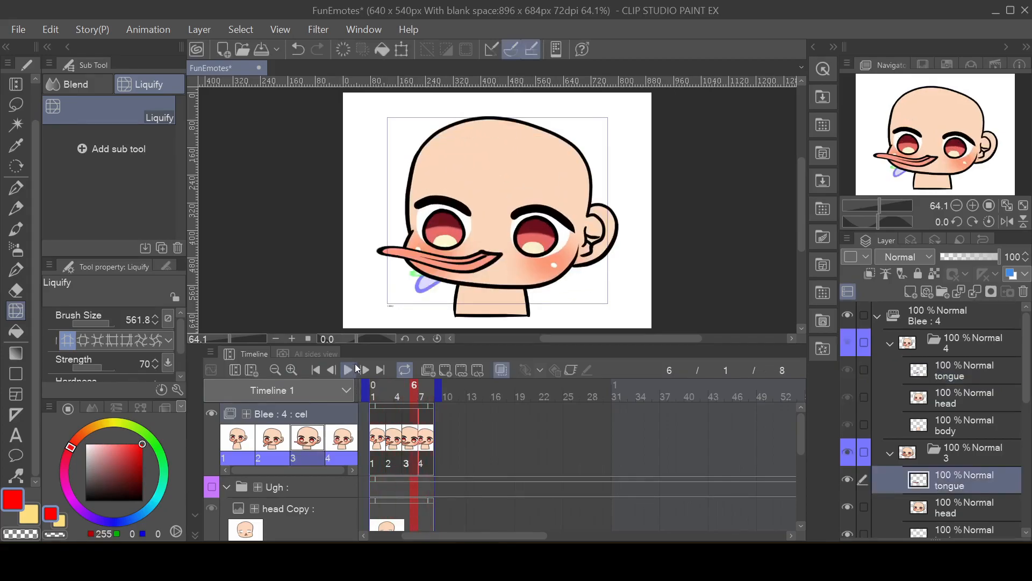
left_click(383, 442)
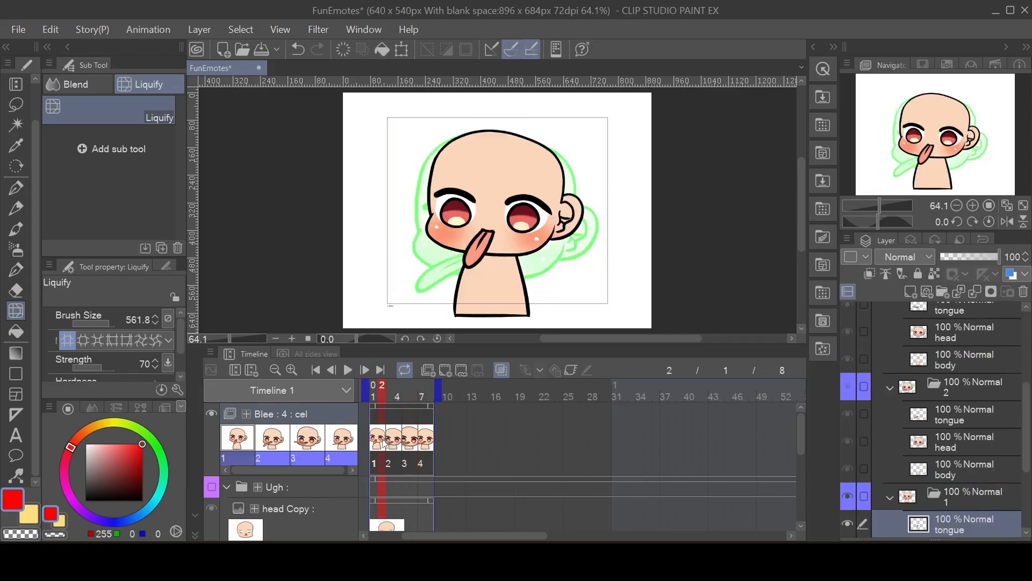
scroll(991, 439, "down", 3)
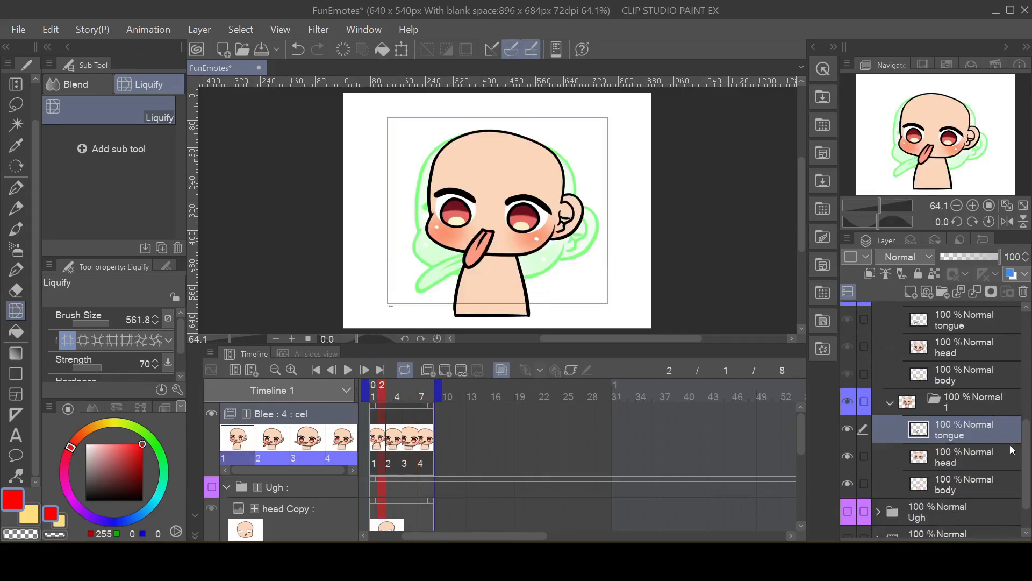
left_click(953, 482)
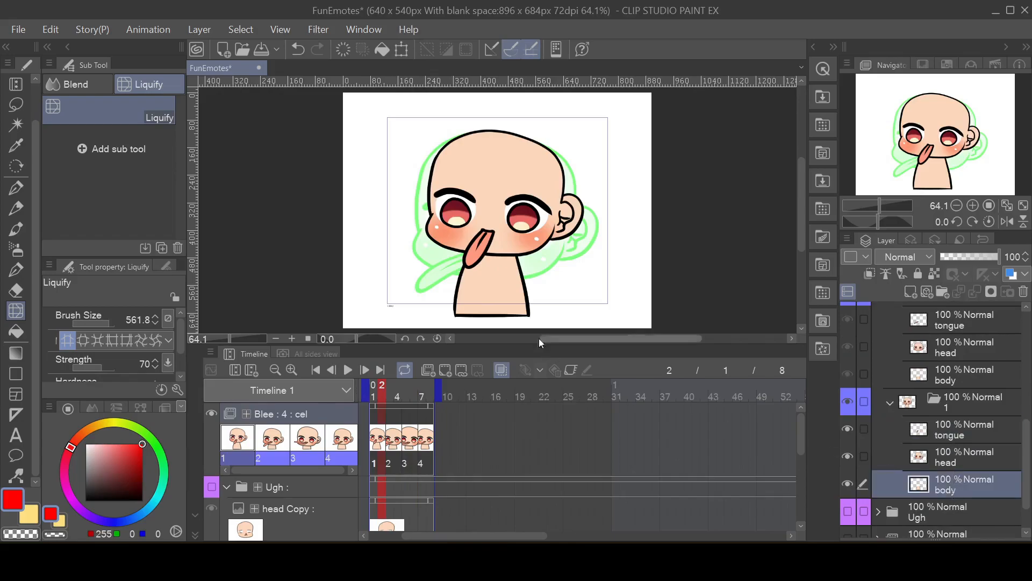
left_click(941, 373)
left_click_drag(494, 205, 491, 215)
key("ctrl+z")
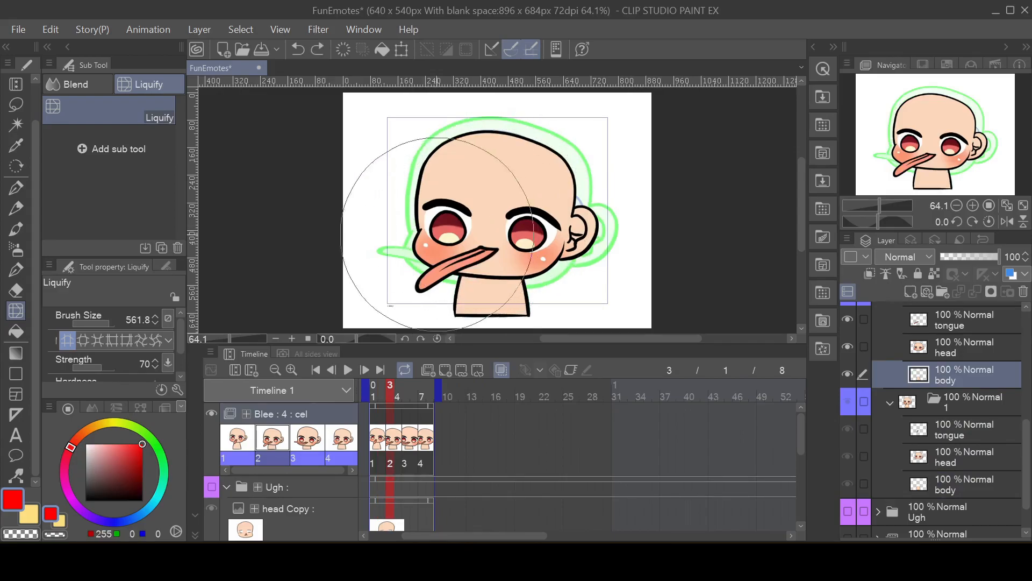
left_click(84, 340)
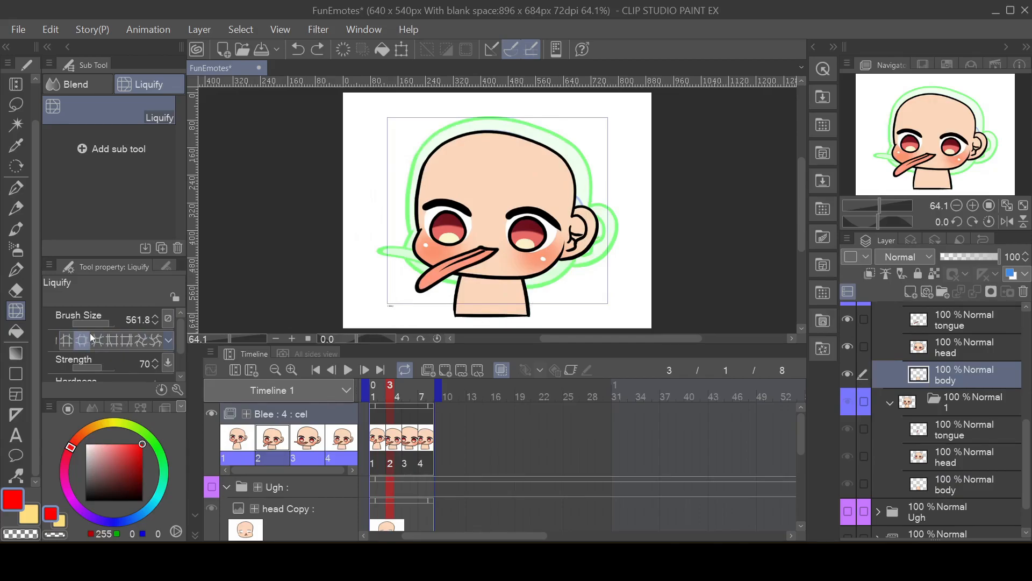
left_click_drag(501, 222, 501, 221)
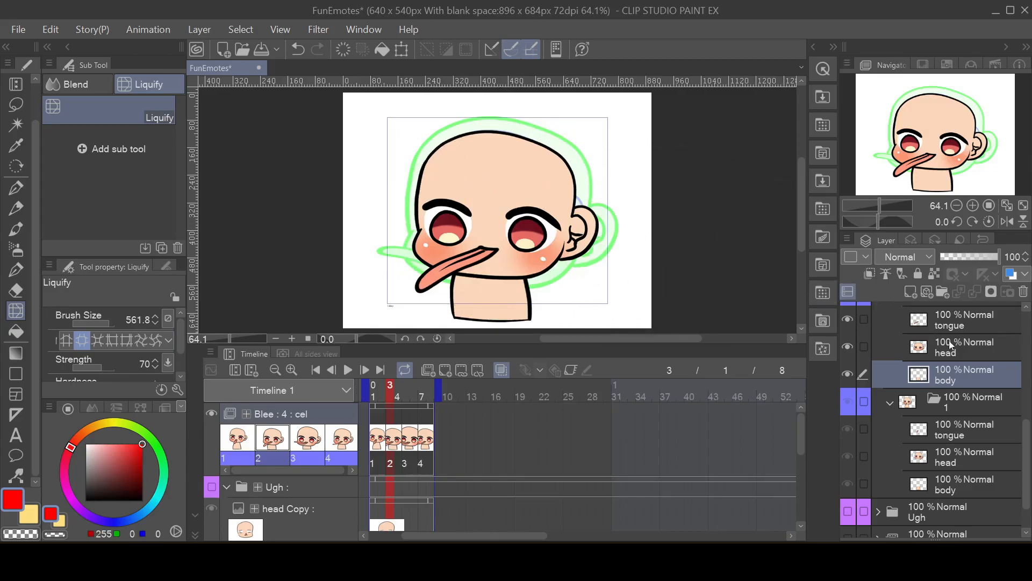
Step: Enlarge cel 3's body layer with Liquify Expand until it is wider than cel 2's but still meets the chin
scroll(947, 354, "up", 4)
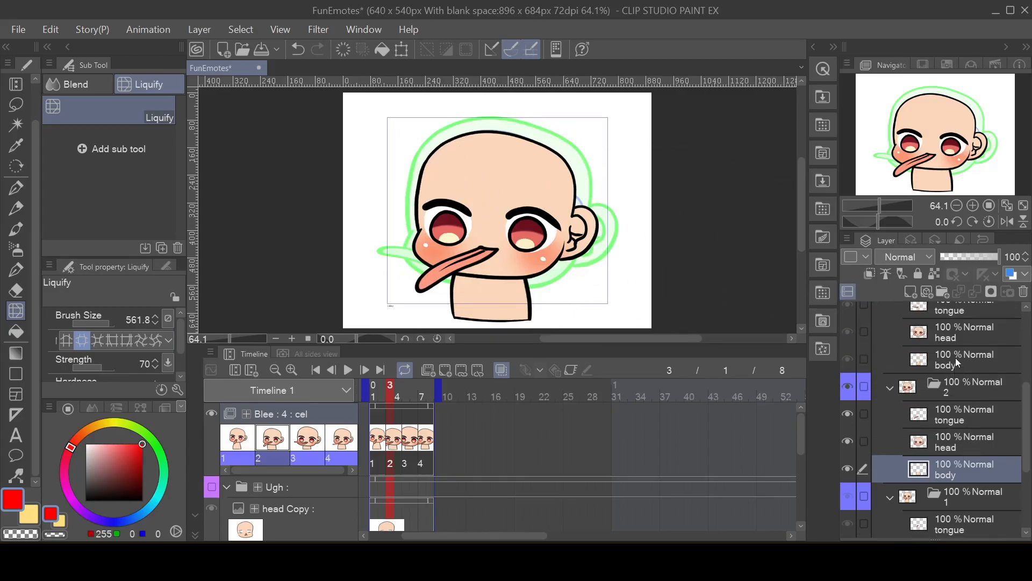
left_click(955, 357)
left_click_drag(503, 214, 493, 221)
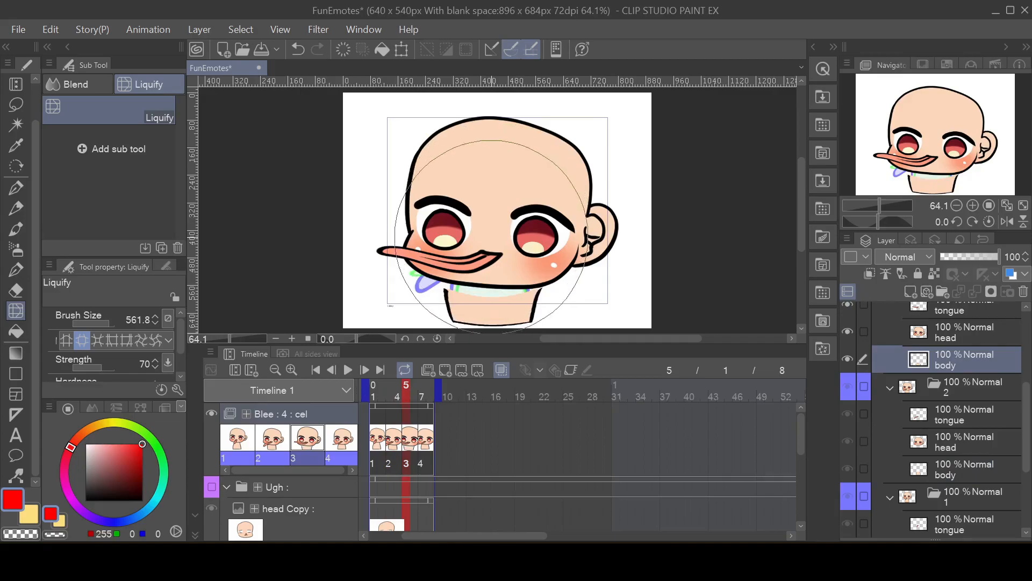
key("ctrl+z")
left_click_drag(496, 233, 496, 225)
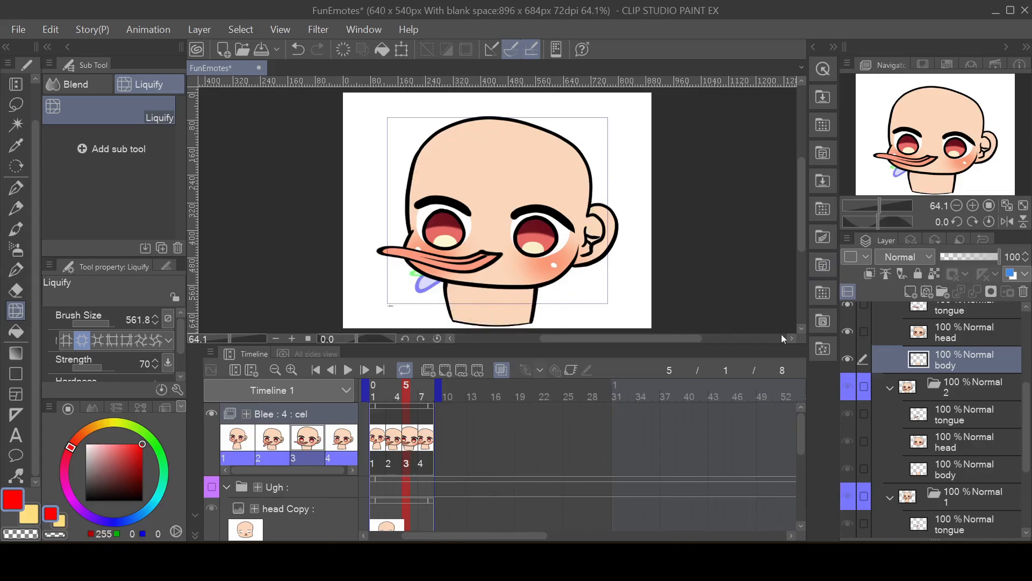
Step: Go to cel 4, select its body layer for comparison with cel 3, and play the Blee loop
left_click(426, 435)
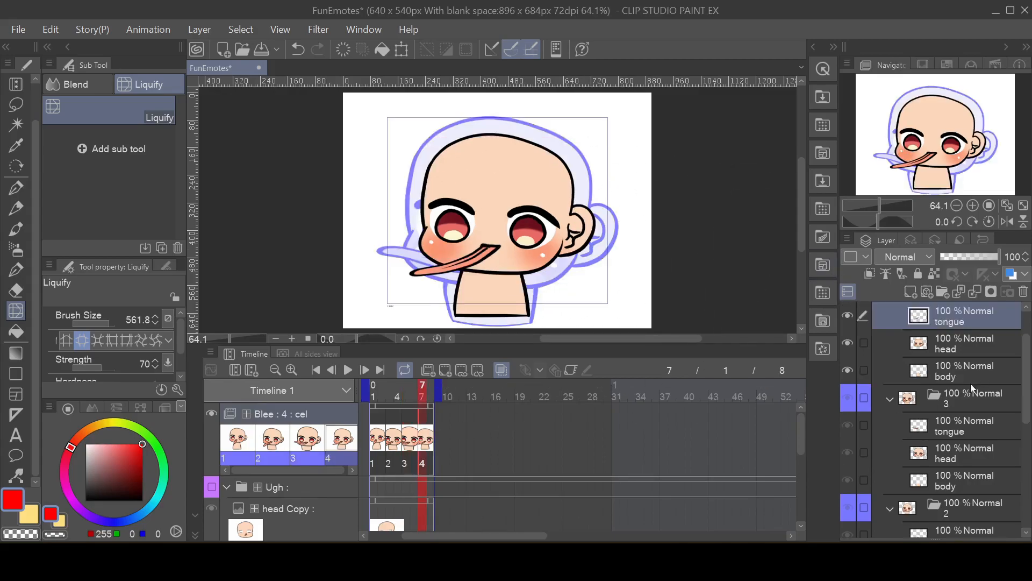
scroll(962, 349, "up", 2)
left_click(952, 344)
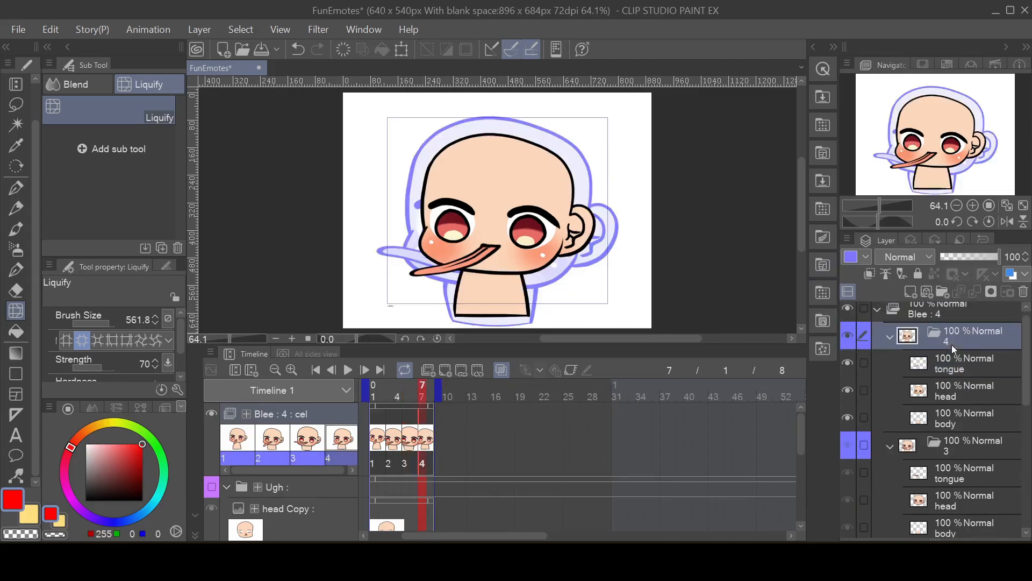
left_click(959, 413)
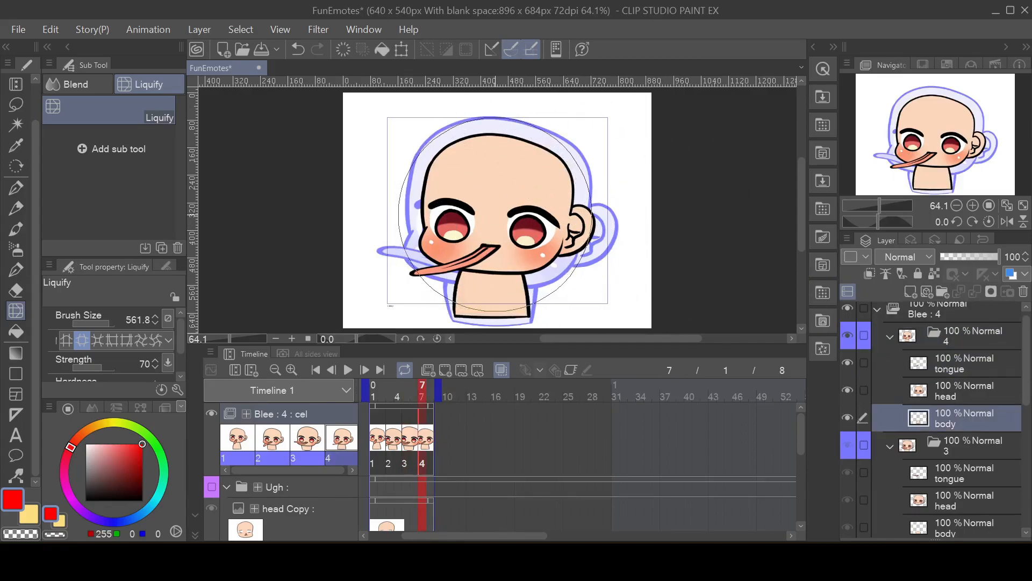
left_click(346, 369)
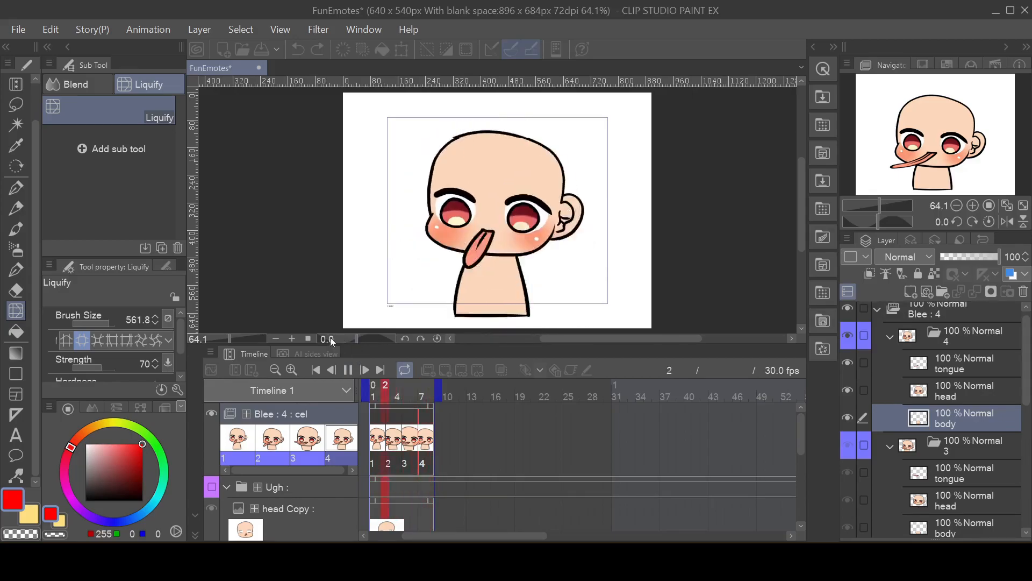
left_click(377, 395)
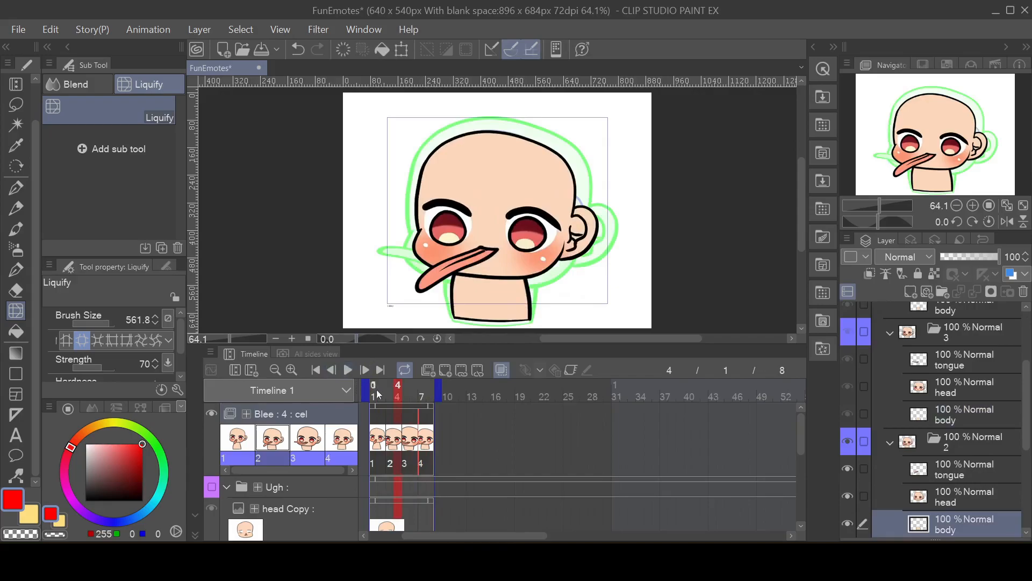
Step: Reduce the Liquify brush size to 157.8 and slightly expand the tip of cel 1's tongue
left_click(377, 434)
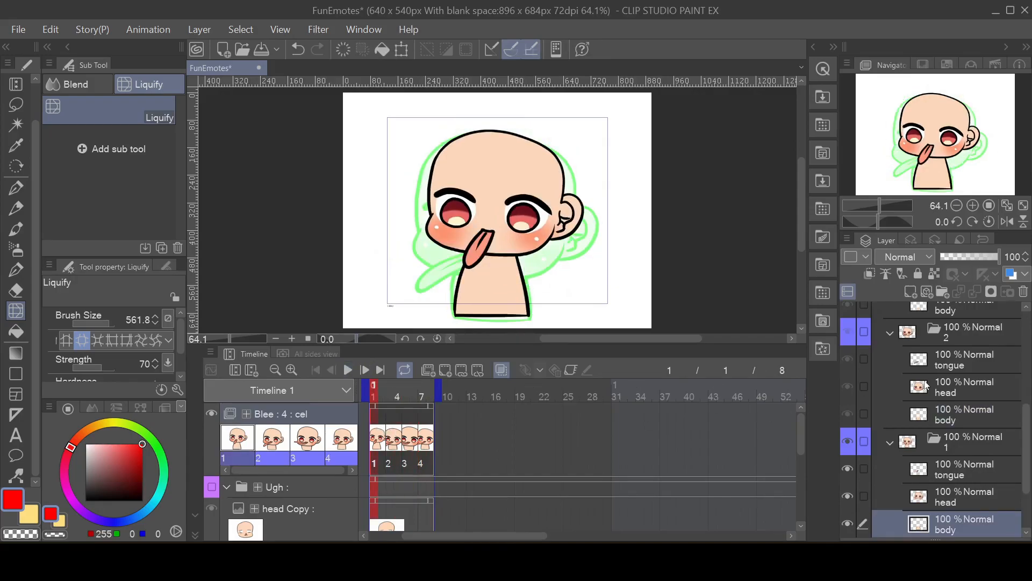
left_click(965, 475)
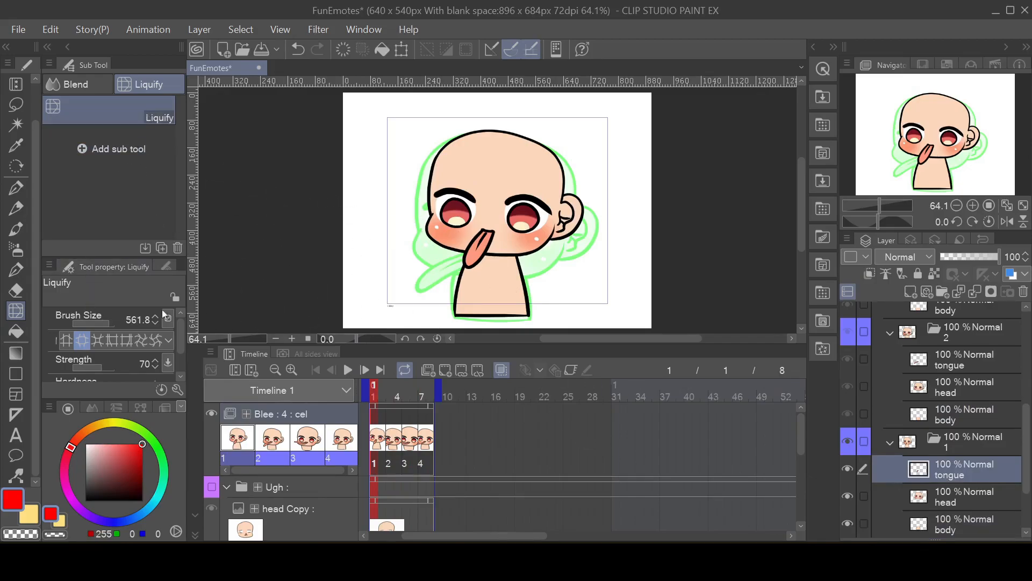
left_click(495, 225)
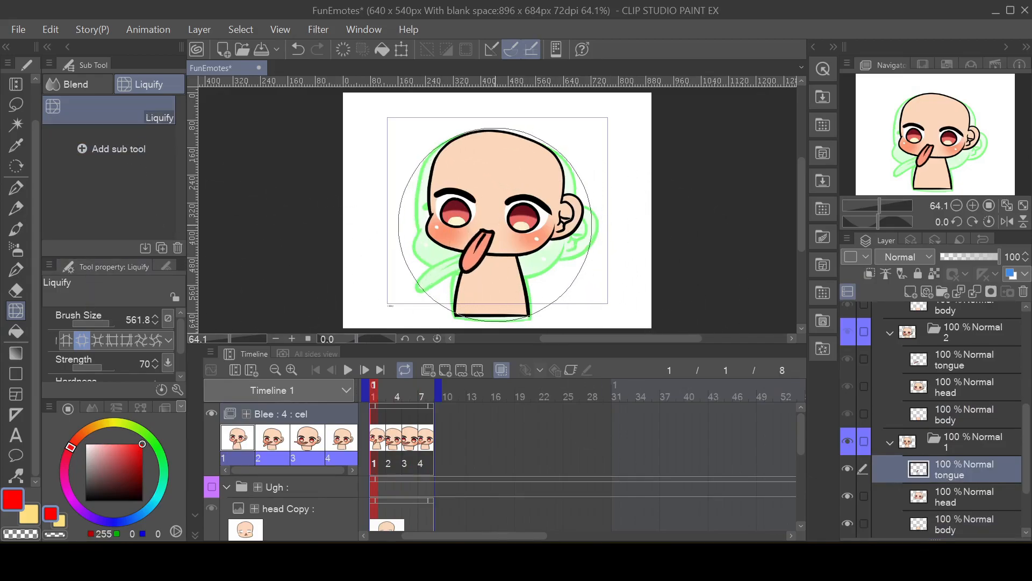
key("ctrl+z")
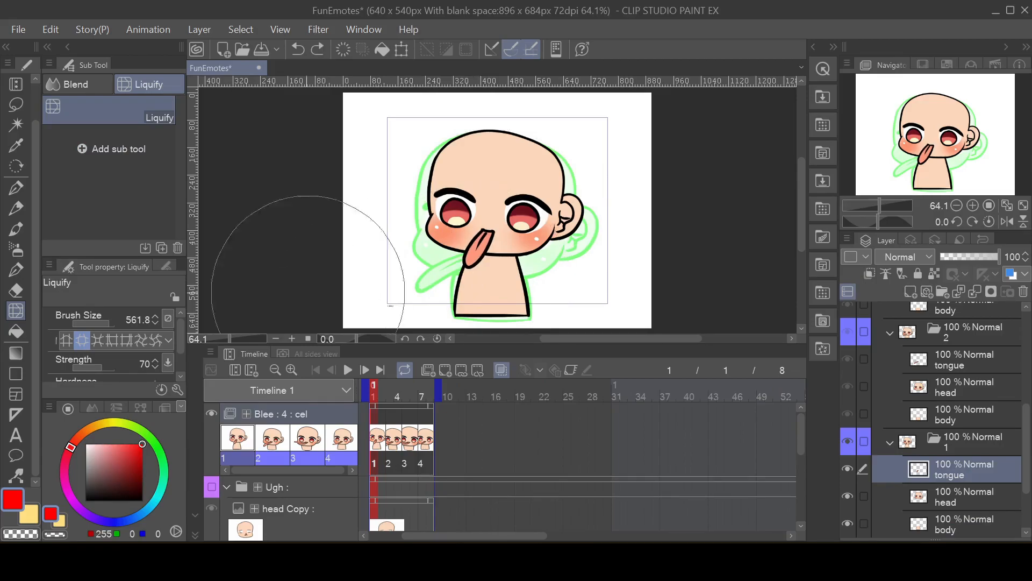
left_click_drag(110, 319, 104, 321)
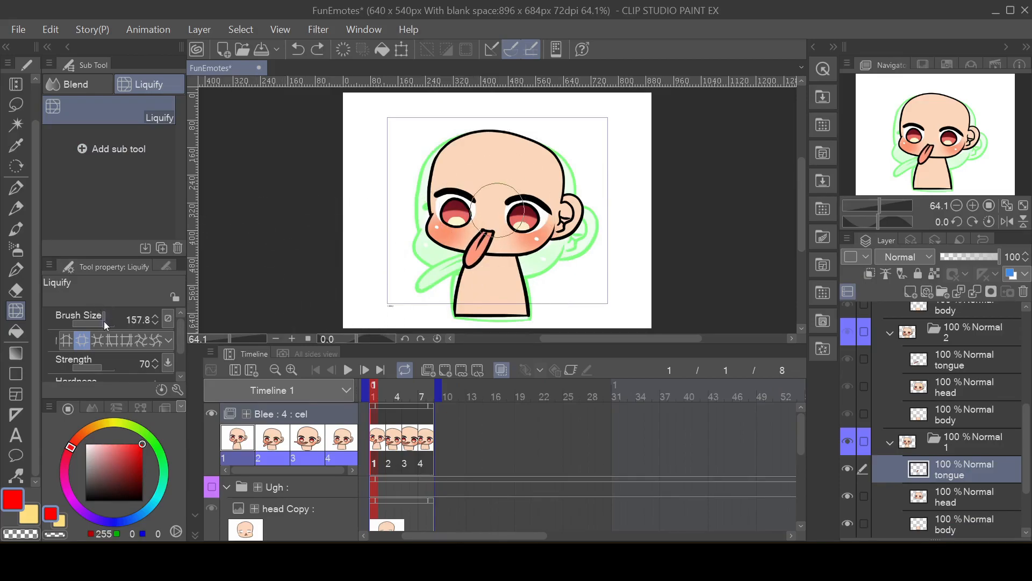
left_click(469, 253)
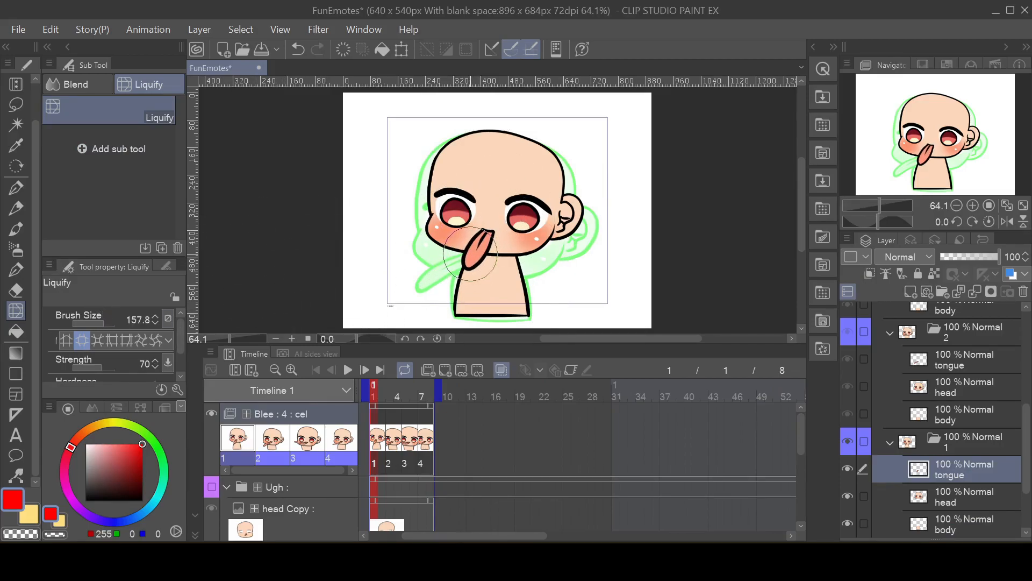
Step: Try to thicken cel 2's tongue along its length with Liquify Expand at brush size 157.8
left_click(391, 443)
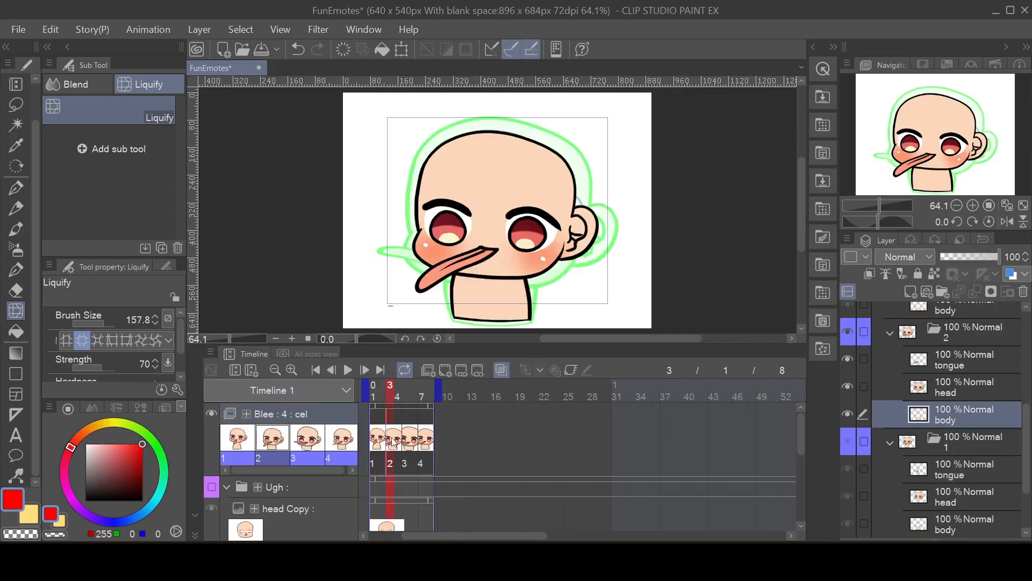
left_click(966, 361)
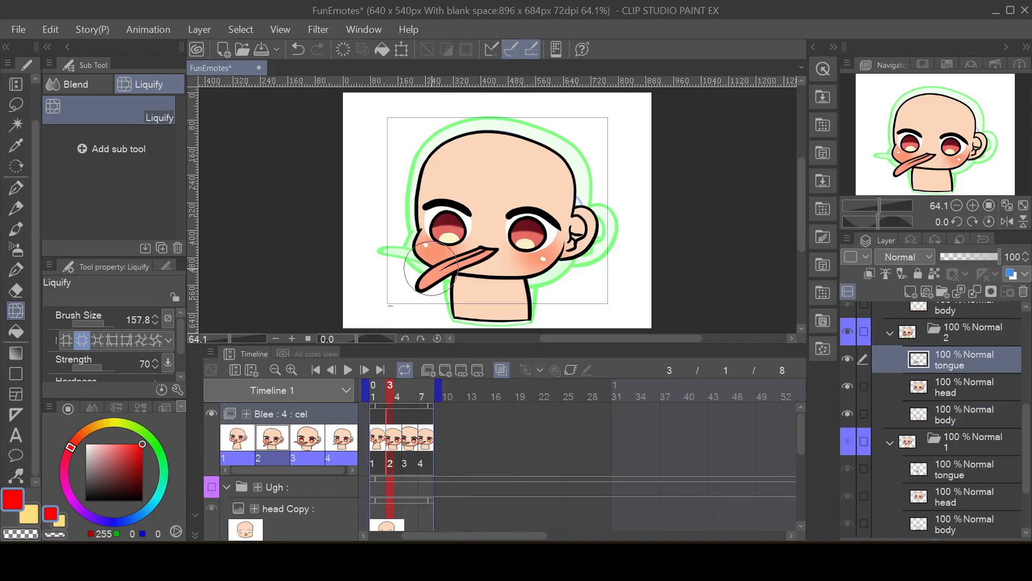
mouse_move(452, 272)
left_mouse_down()
mouse_move(424, 282)
mouse_move(460, 265)
mouse_move(420, 285)
left_mouse_up()
left_click_drag(440, 267, 375, 299)
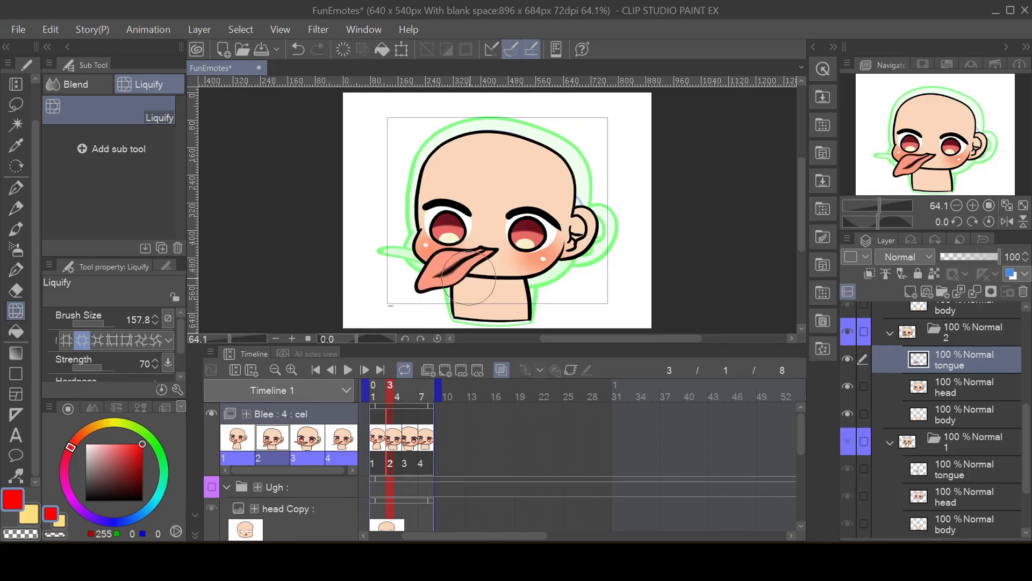
key("ctrl+z")
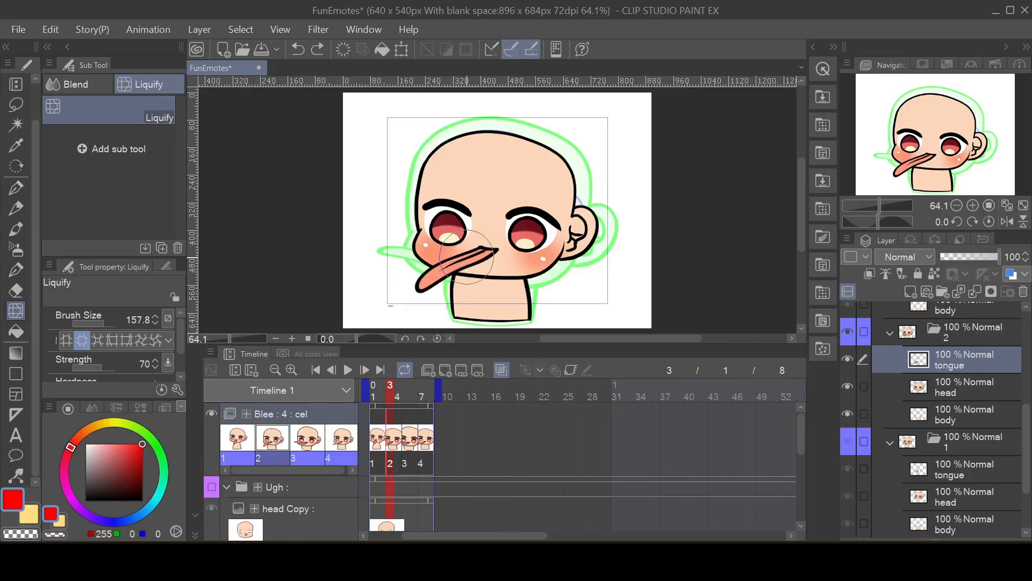
mouse_move(467, 257)
left_mouse_down()
mouse_move(431, 273)
mouse_move(462, 270)
left_mouse_up()
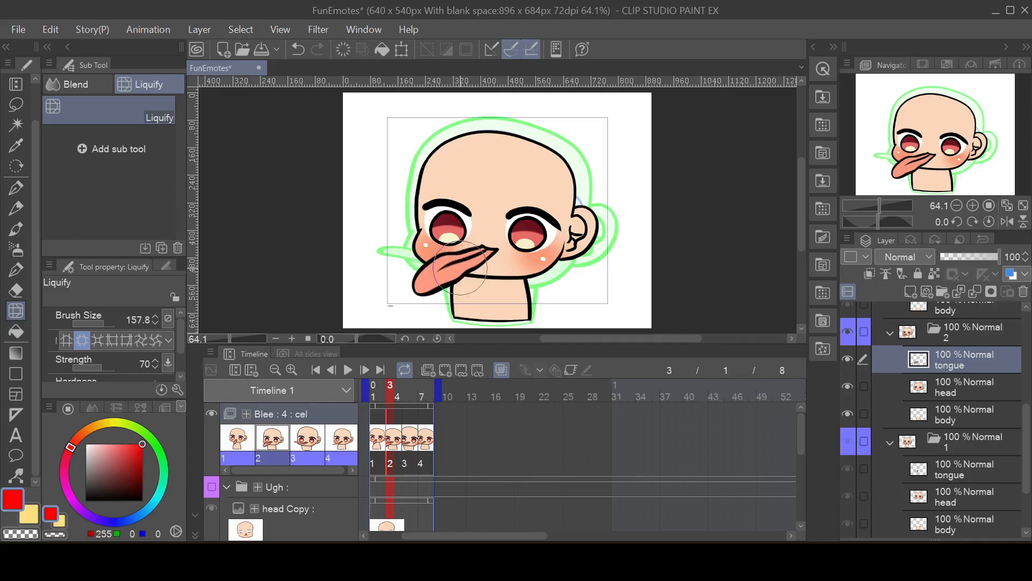
Step: Play the Blee loop from cel 1 to check the tongue thickness
left_click(379, 439)
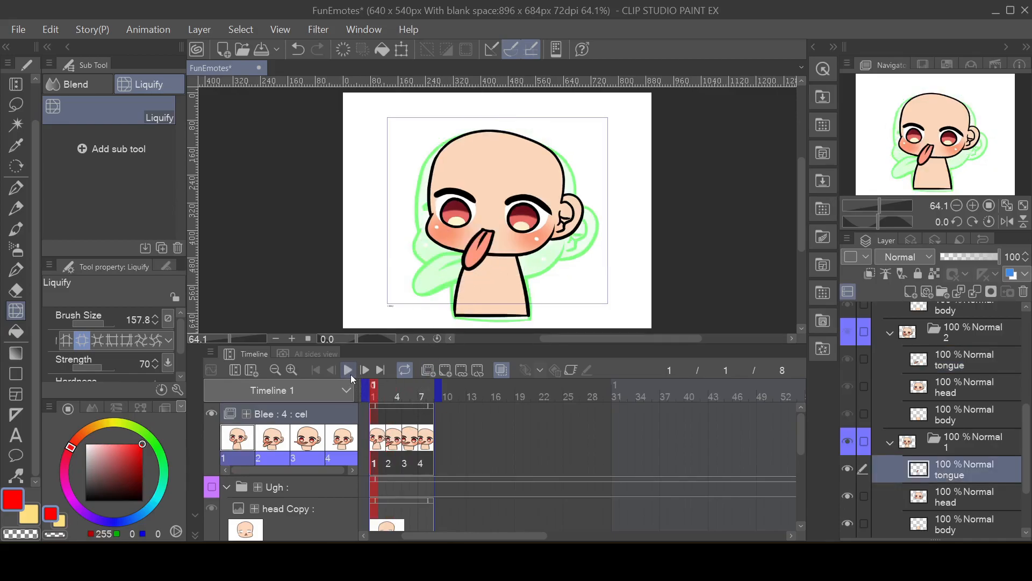
left_click(348, 370)
left_click(349, 373)
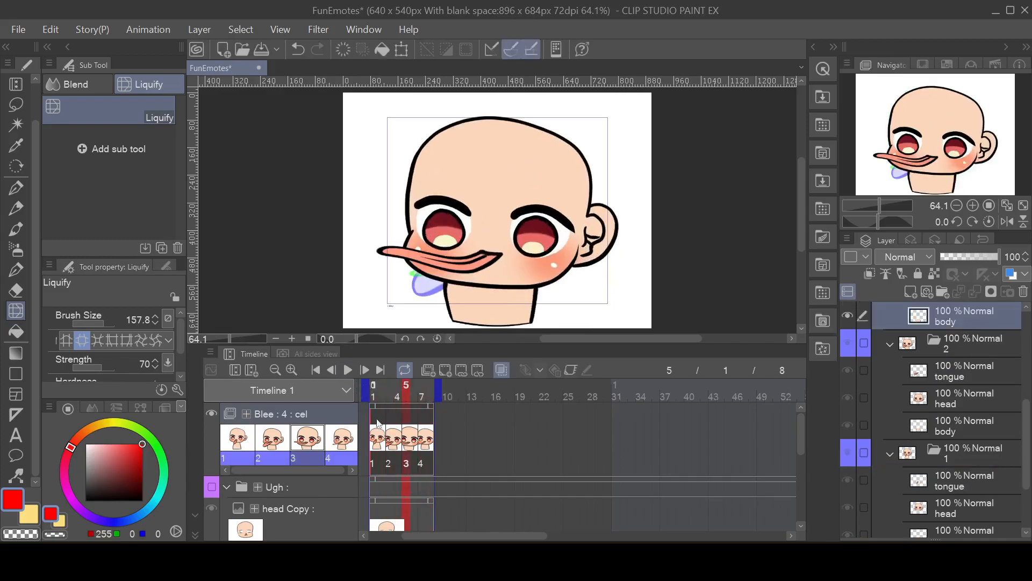
left_click(383, 437)
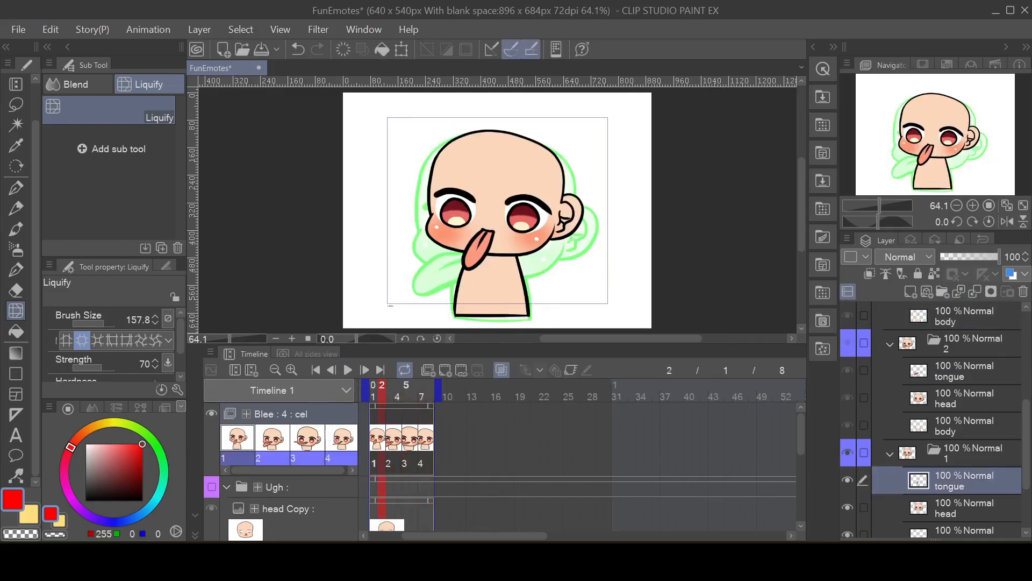
Step: Return to cel 2 and undo the Liquify thickening of its tongue
left_click(394, 439)
key("ctrl+z")
key("ctrl+z")
key("ctrl+z")
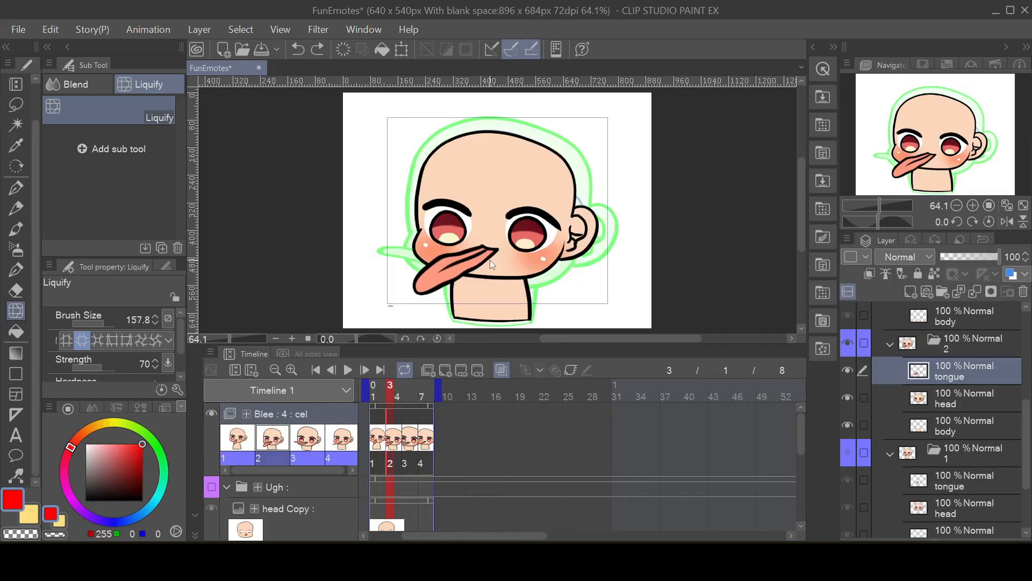
key("ctrl+z")
key("ctrl+z")
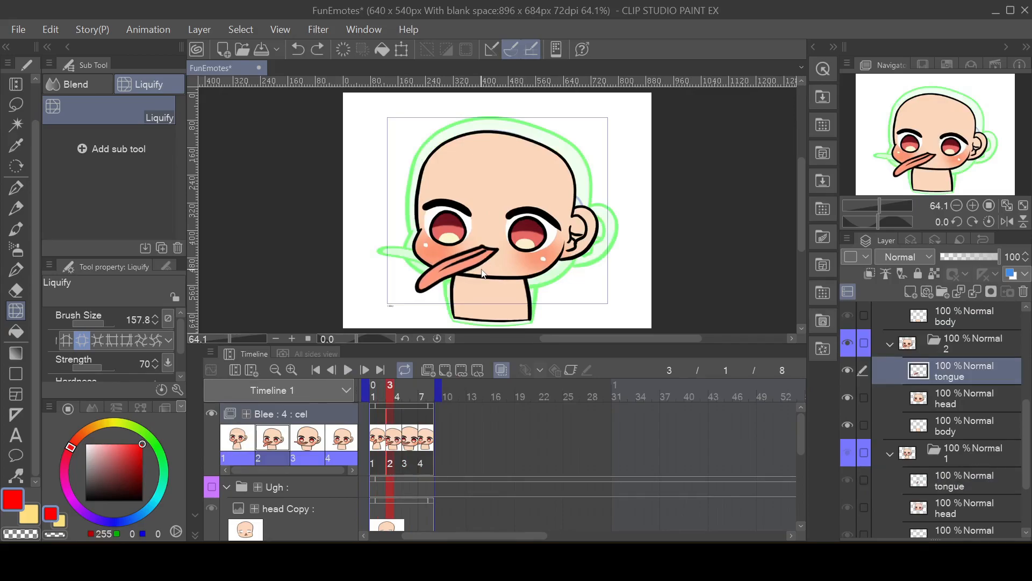
Step: Thicken cel 2's tongue with Liquify Expand at brush size 435.8, push its mouth end slightly leftward, and play the loop
left_click(112, 320)
left_click_drag(416, 281, 425, 278)
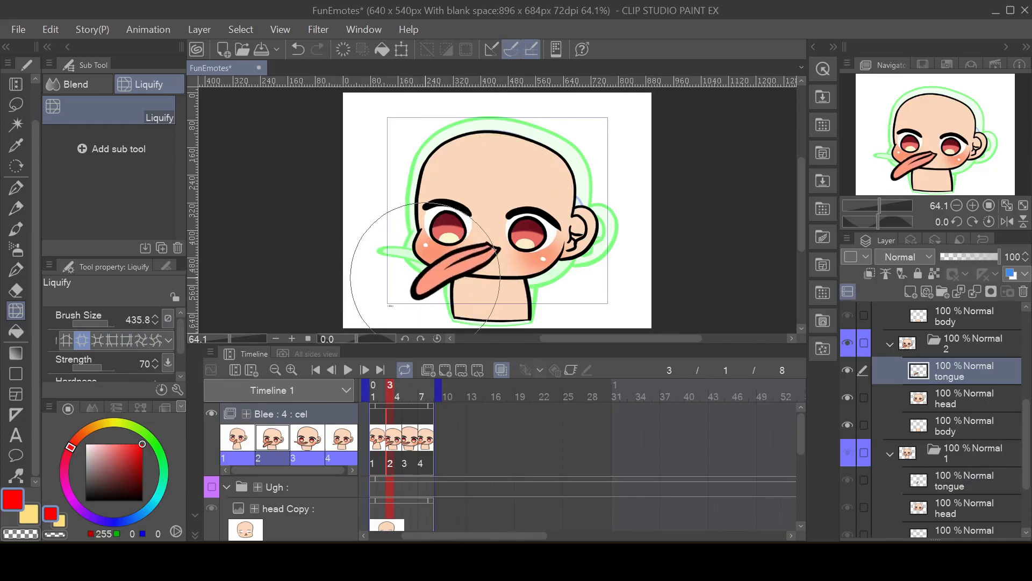
left_click_drag(425, 268, 415, 259)
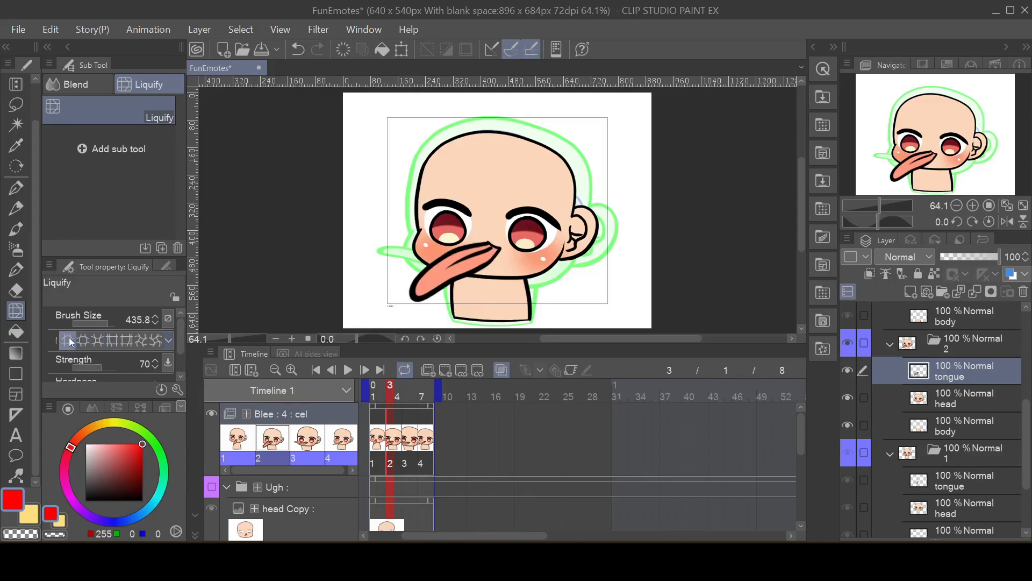
left_click_drag(509, 214, 505, 216)
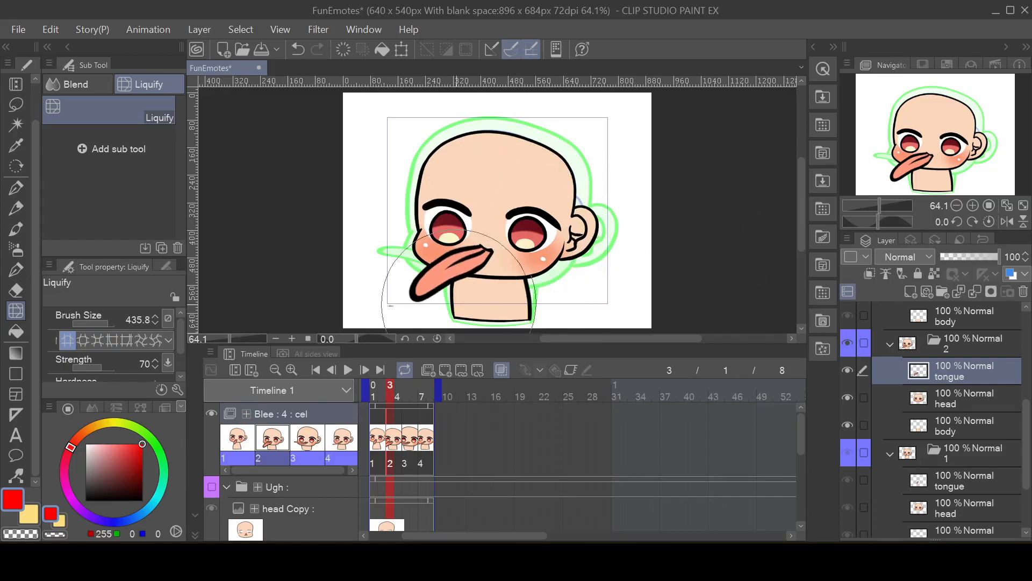
left_click(348, 371)
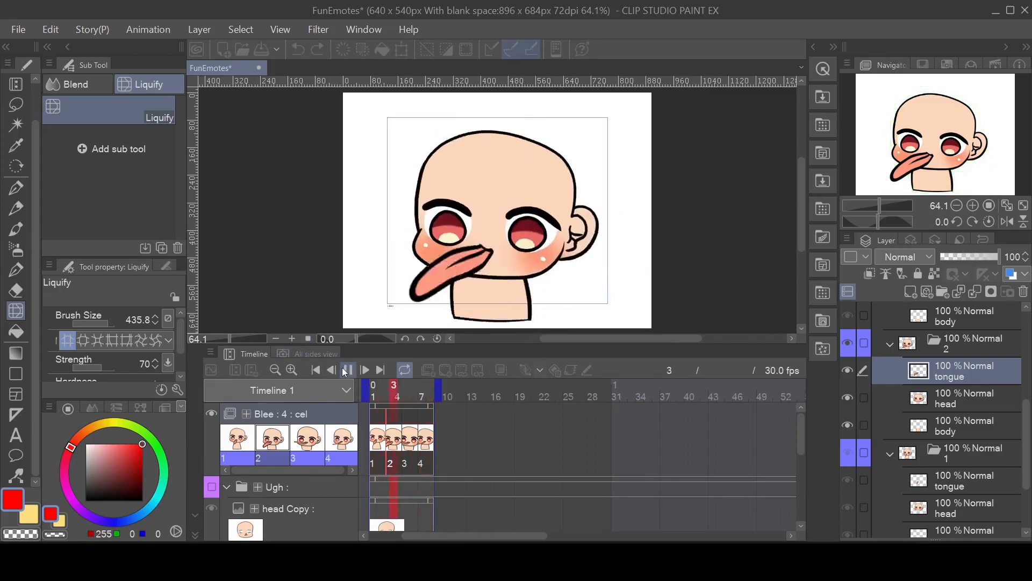
Step: Stop playback and slightly thicken cel 3's tongue with Liquify Expand at brush size 122.4
left_click(347, 370)
left_click(410, 438)
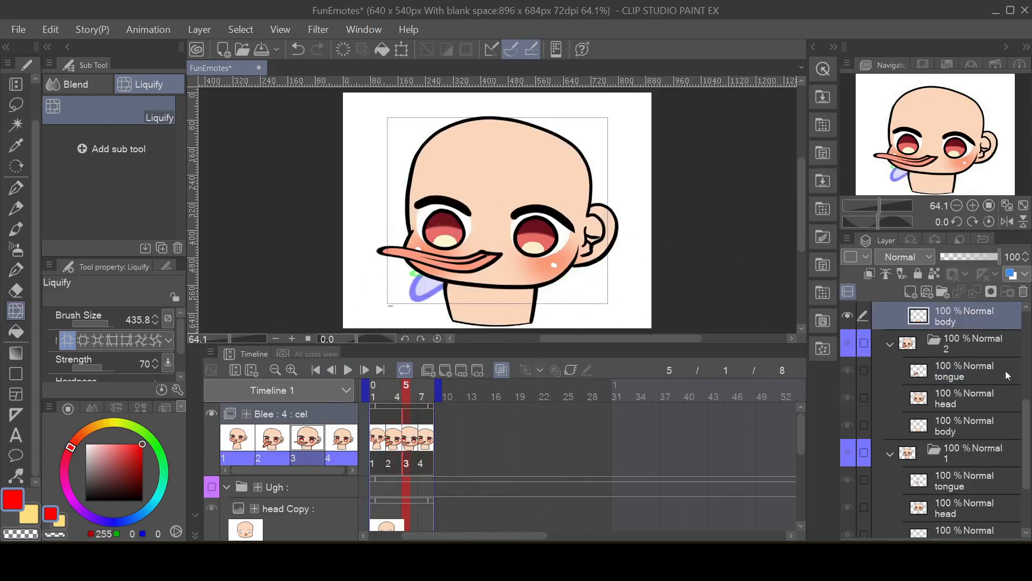
scroll(960, 327, "up", 1)
scroll(960, 327, "up", 2)
left_click(959, 329)
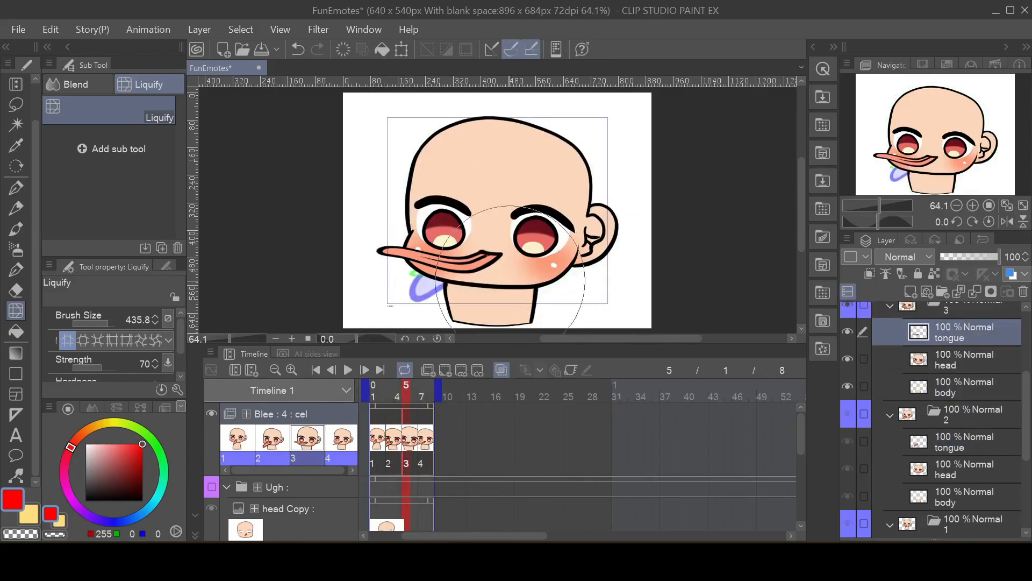
left_click(83, 339)
left_click(435, 239)
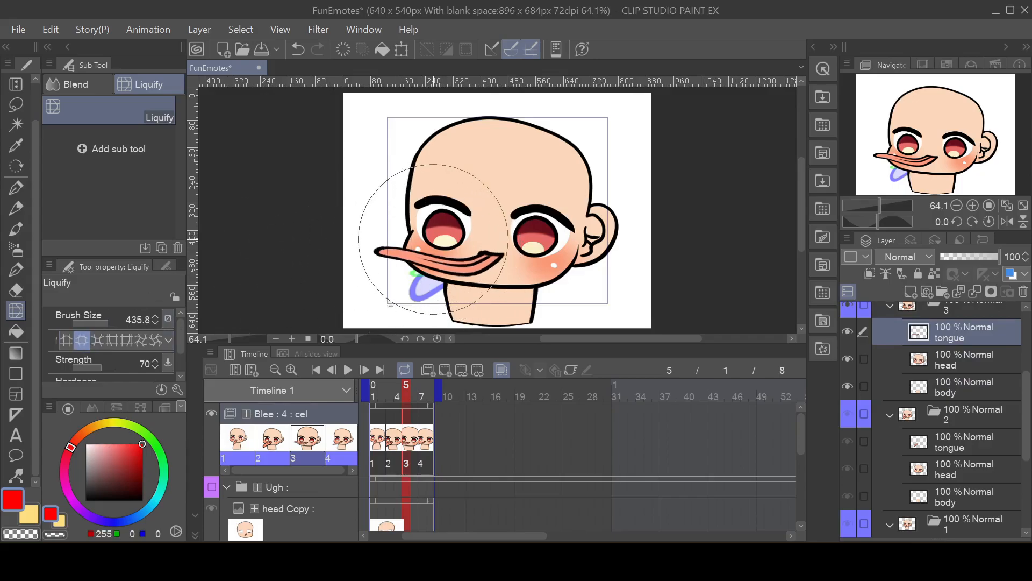
key("ctrl+z")
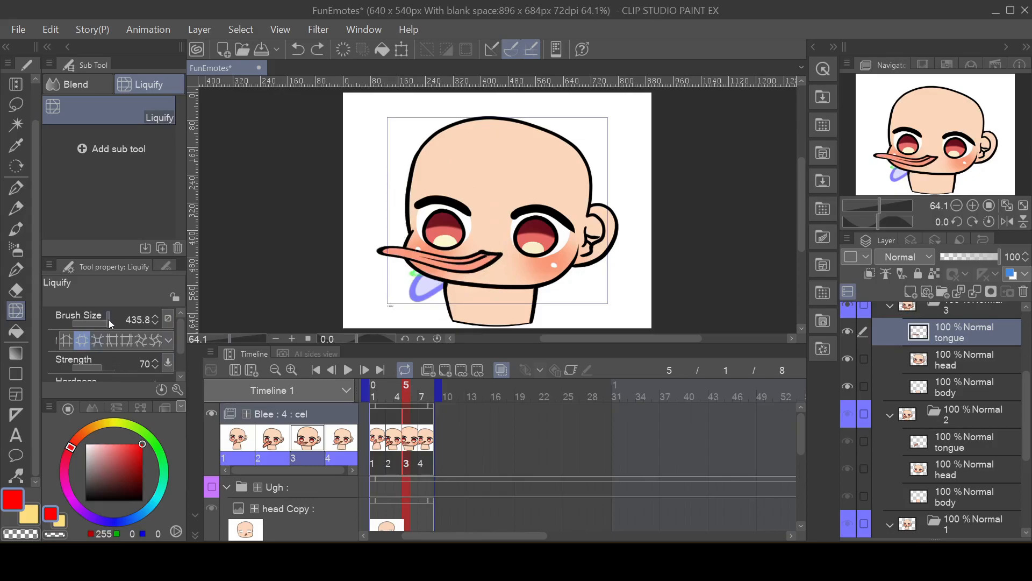
left_click_drag(111, 319, 103, 321)
mouse_move(414, 264)
left_mouse_down()
mouse_move(466, 265)
mouse_move(416, 264)
left_mouse_up()
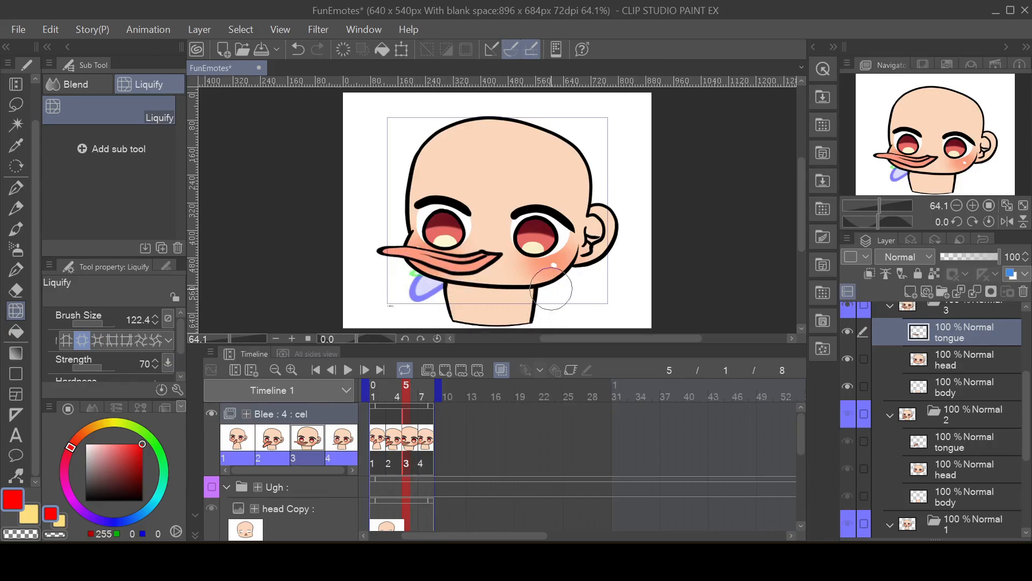
Step: Scale cel 3's tongue taller and slightly narrower, keeping its mouth end in place
left_click(51, 32)
mouse_move(188, 375)
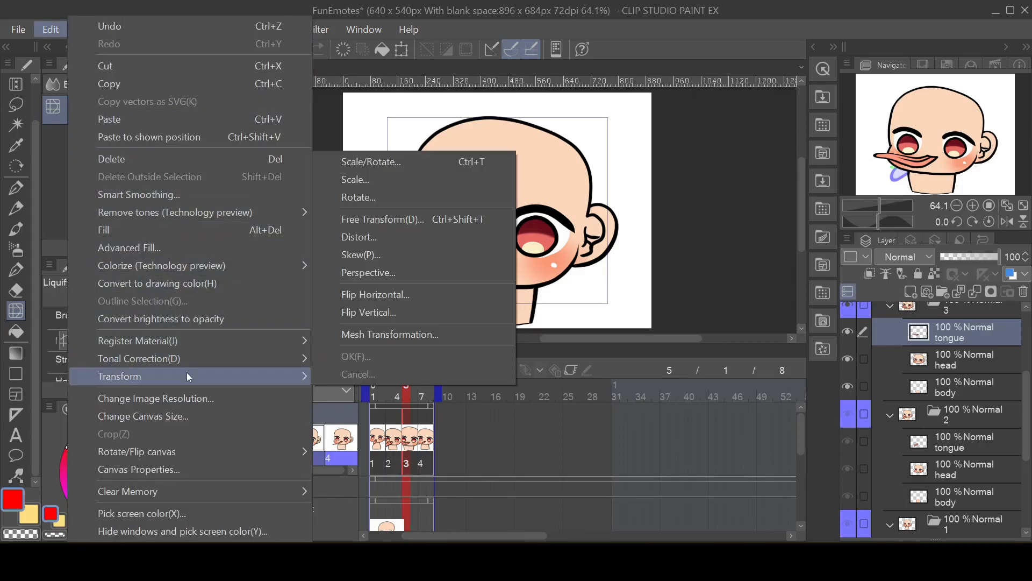
left_click(438, 177)
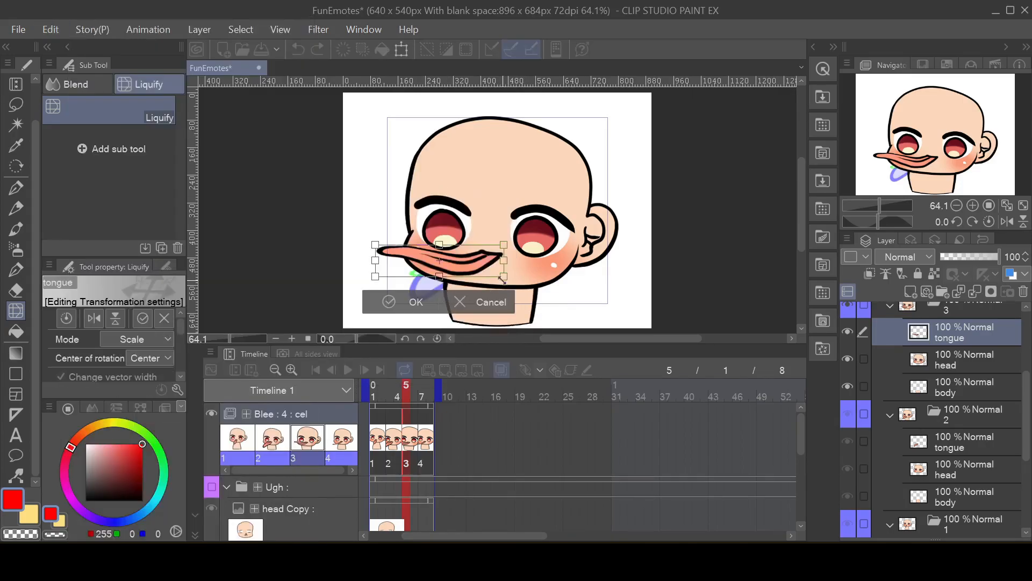
mouse_move(505, 277)
left_mouse_down()
mouse_move(513, 303)
mouse_move(501, 288)
left_mouse_up()
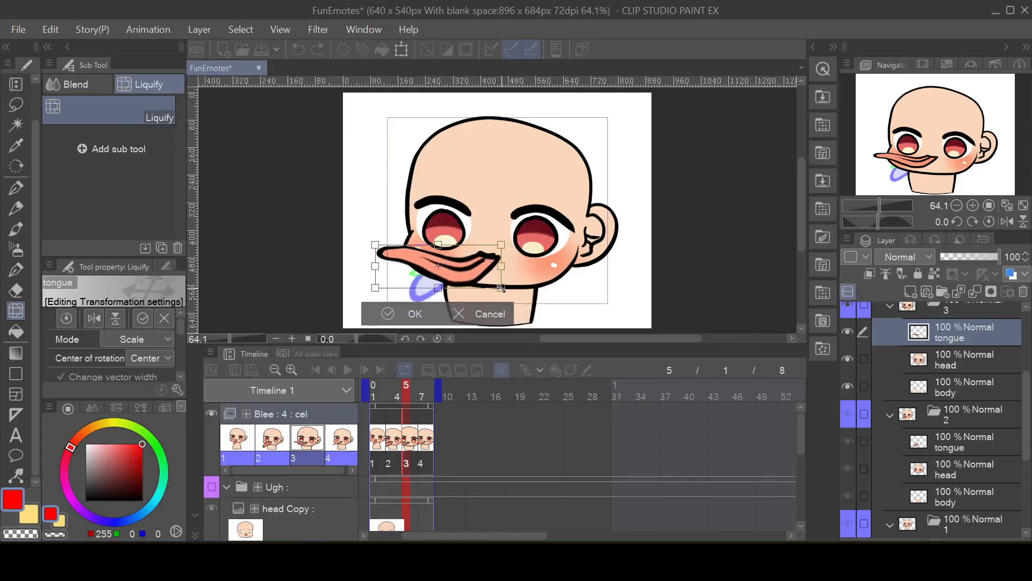
left_click_drag(375, 288, 379, 287)
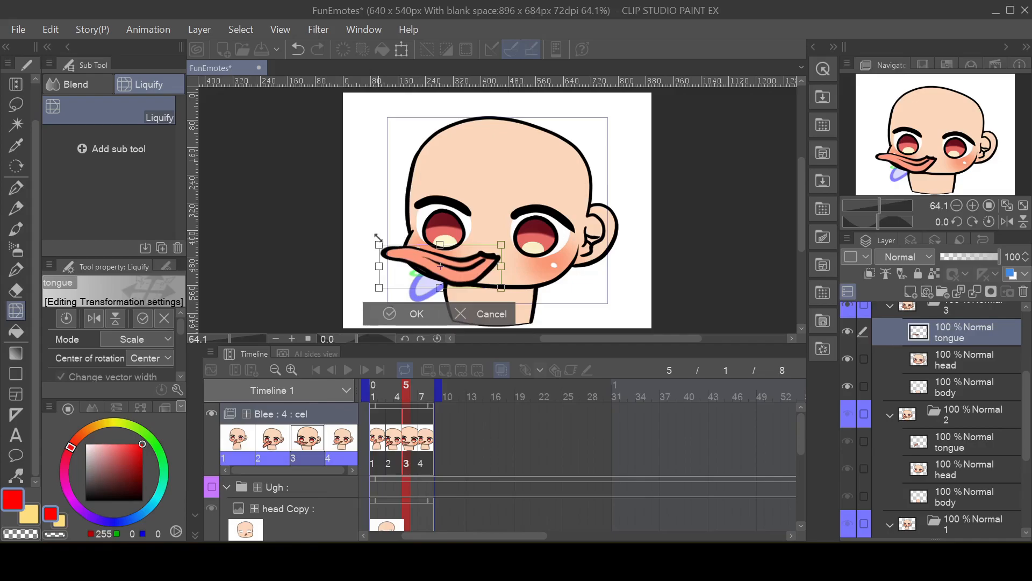
left_click_drag(377, 245, 388, 246)
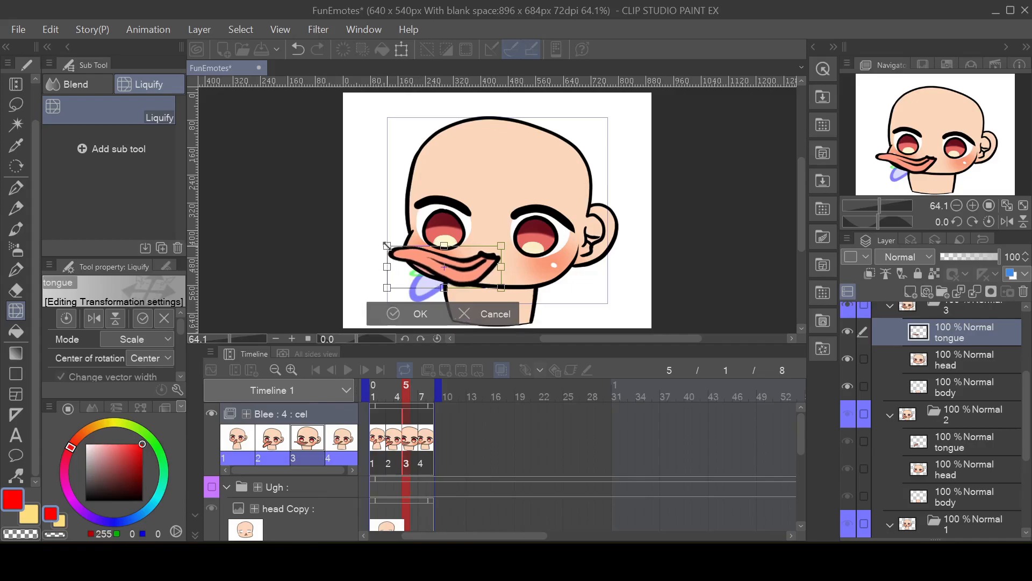
left_click_drag(388, 288, 389, 302)
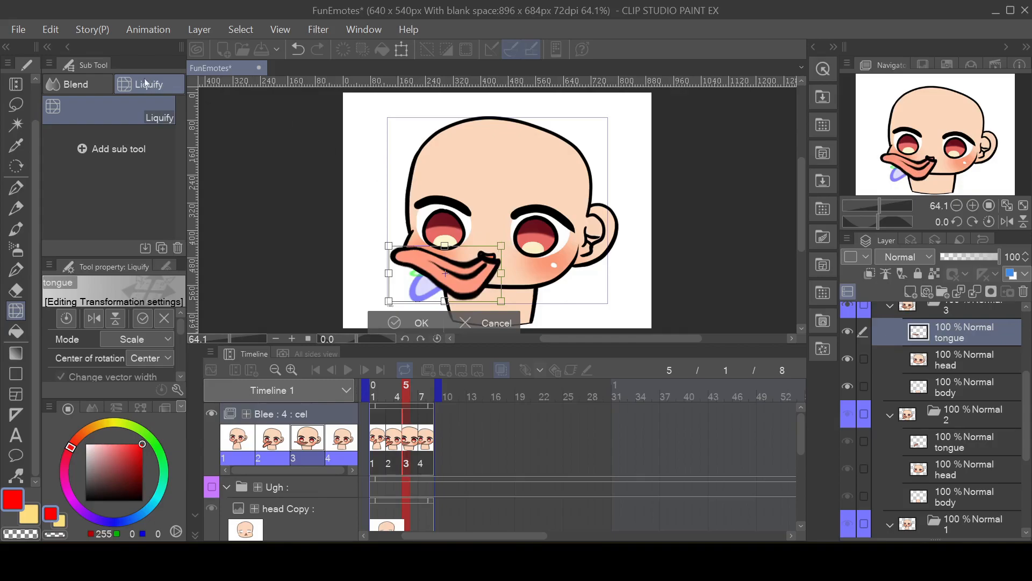
Step: Rotate cel 3's tongue slightly counterclockwise with Scale/Rotate and apply the transformation
left_click(54, 34)
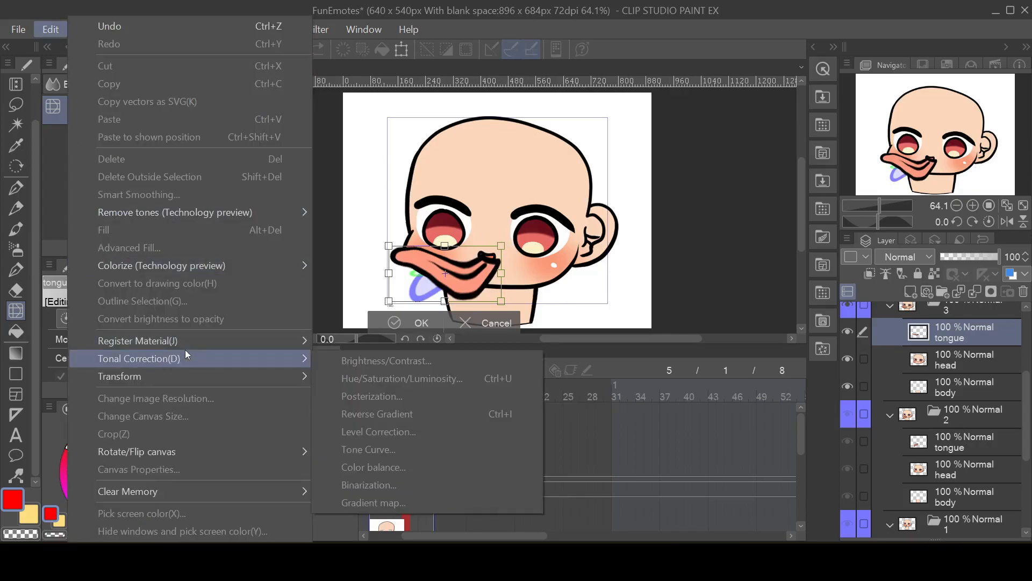
mouse_move(193, 371)
left_click(395, 165)
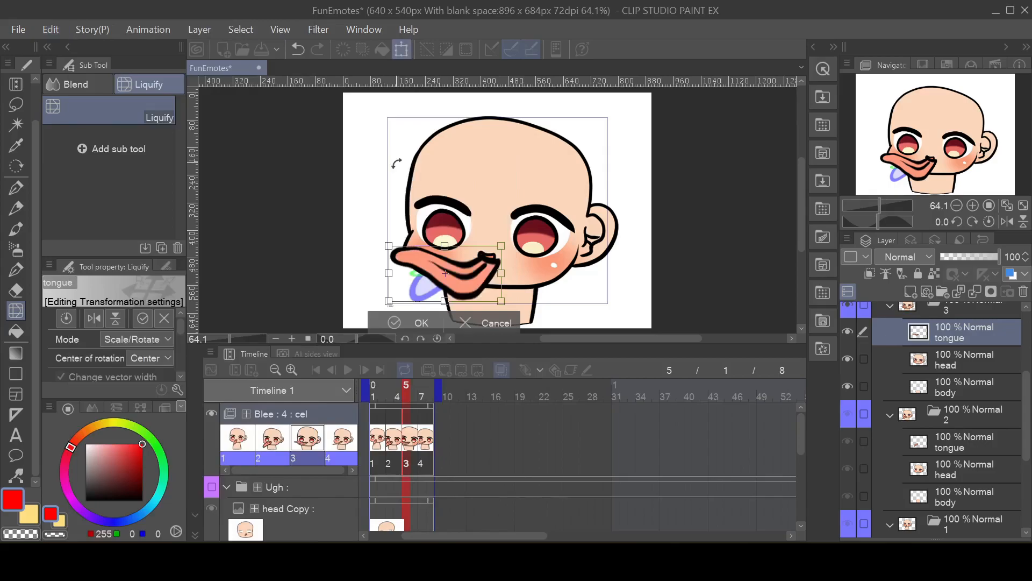
mouse_move(517, 257)
left_mouse_down()
mouse_move(514, 228)
mouse_move(512, 245)
left_mouse_up()
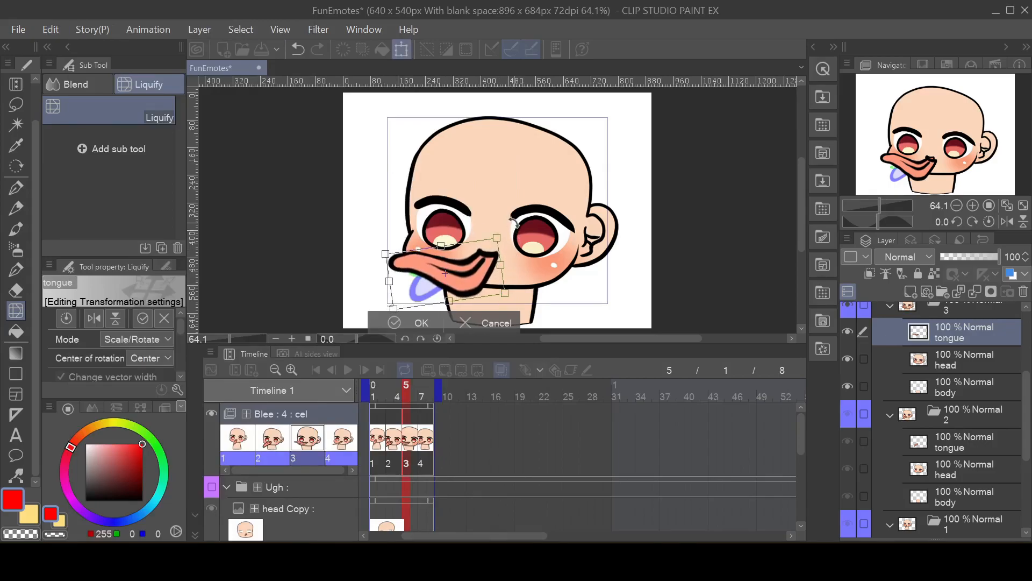
left_click(403, 321)
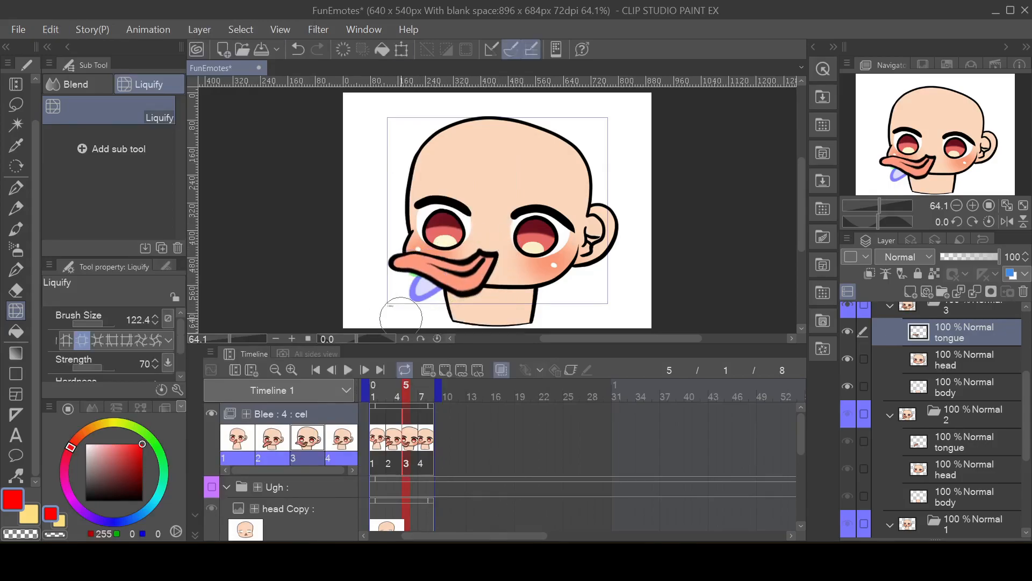
Step: Stretch cel 4's tongue downward with Scale/Rotate so it is taller, and apply the transformation
left_click(423, 454)
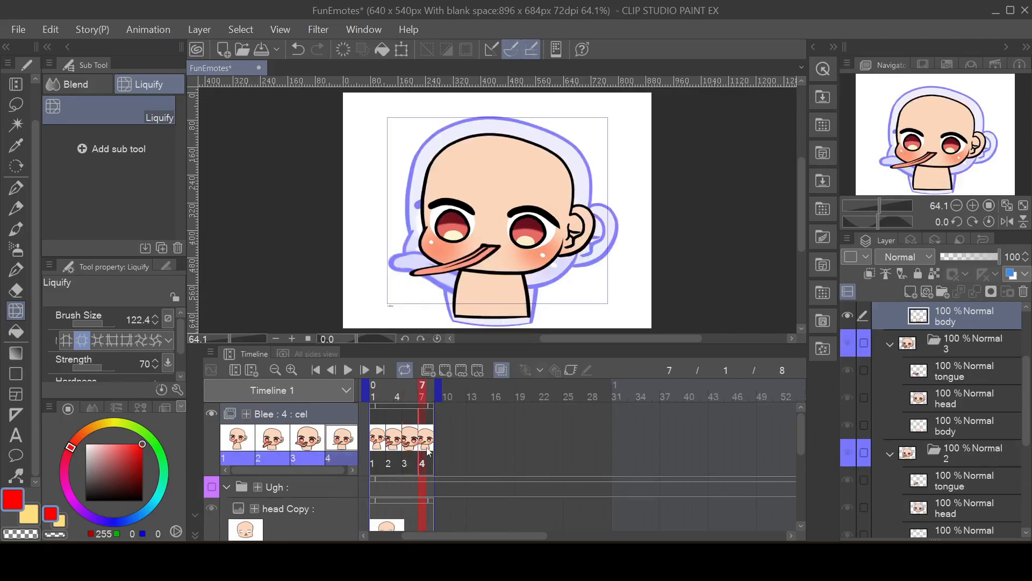
scroll(947, 352, "up", 4)
left_click(957, 351)
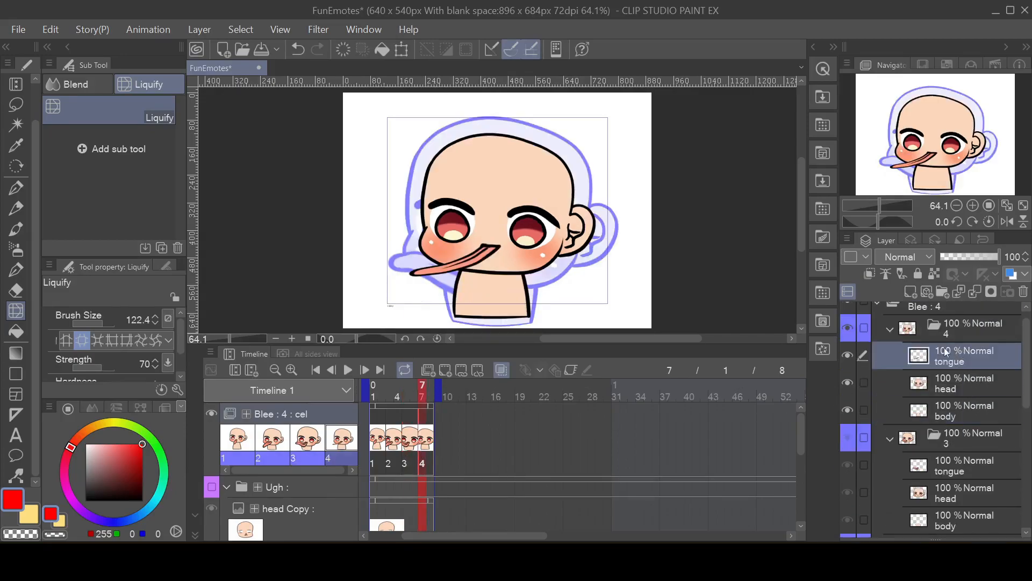
left_click(50, 29)
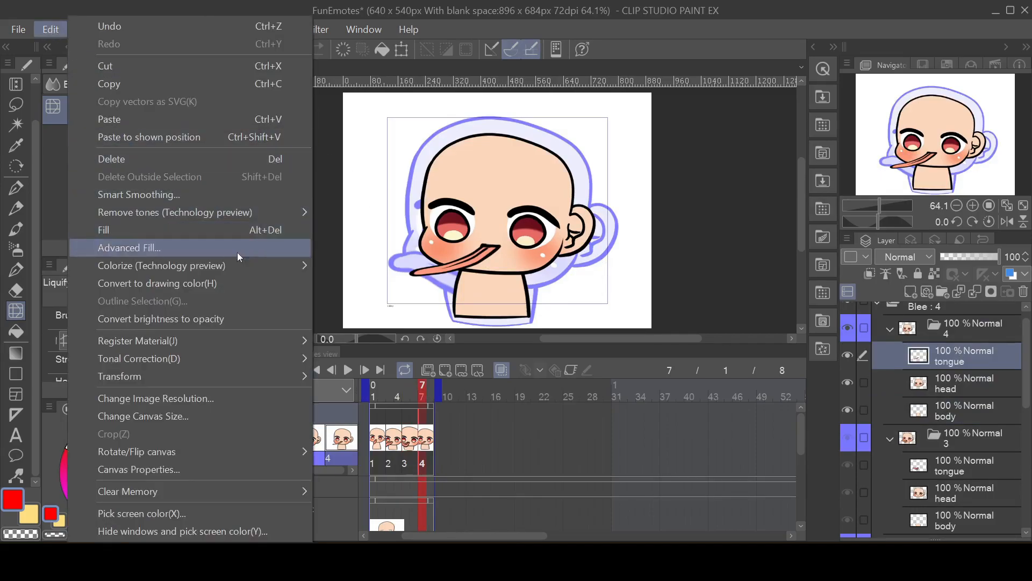
mouse_move(261, 376)
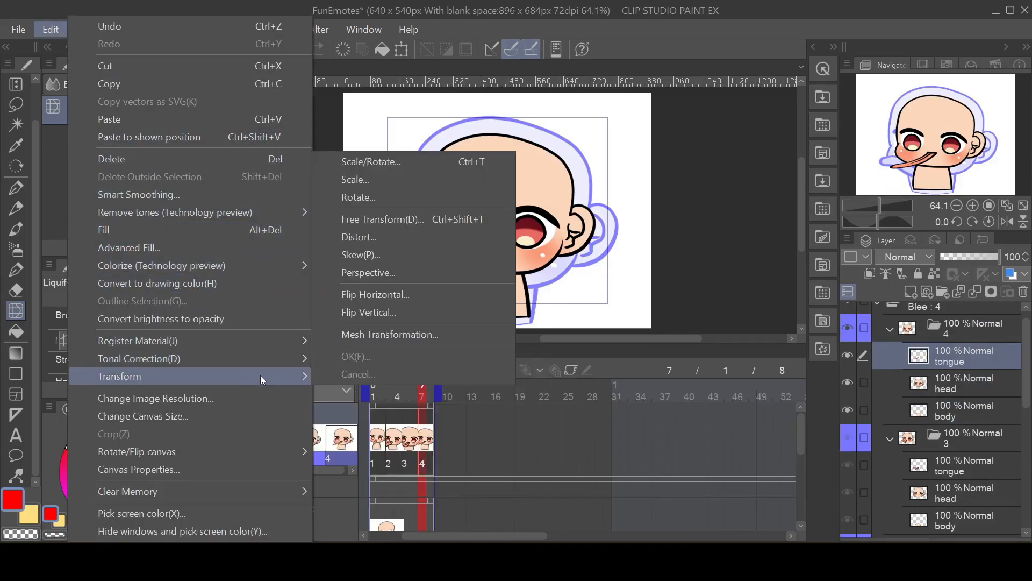
left_click(392, 160)
left_click_drag(455, 275, 478, 278)
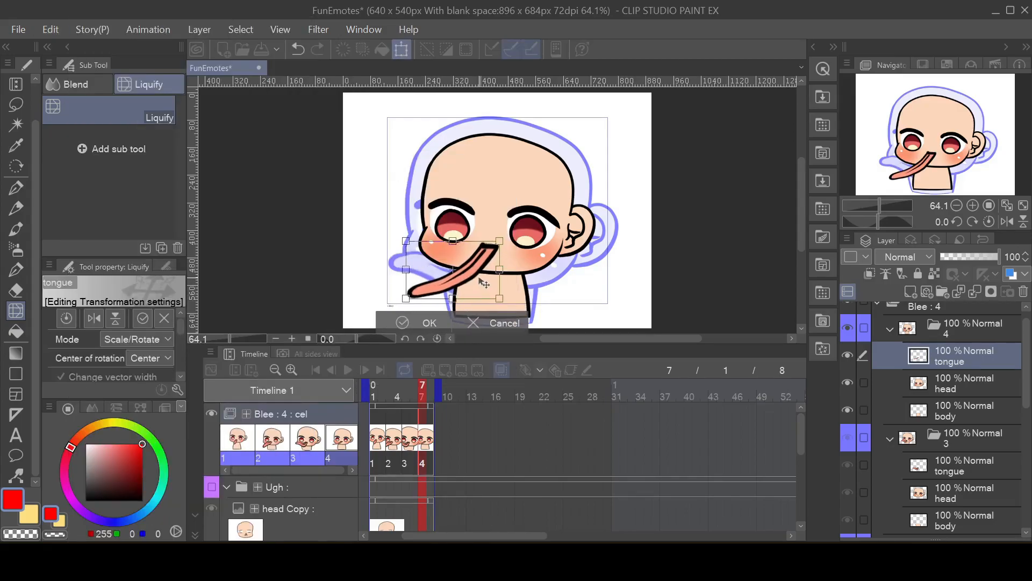
left_click(422, 325)
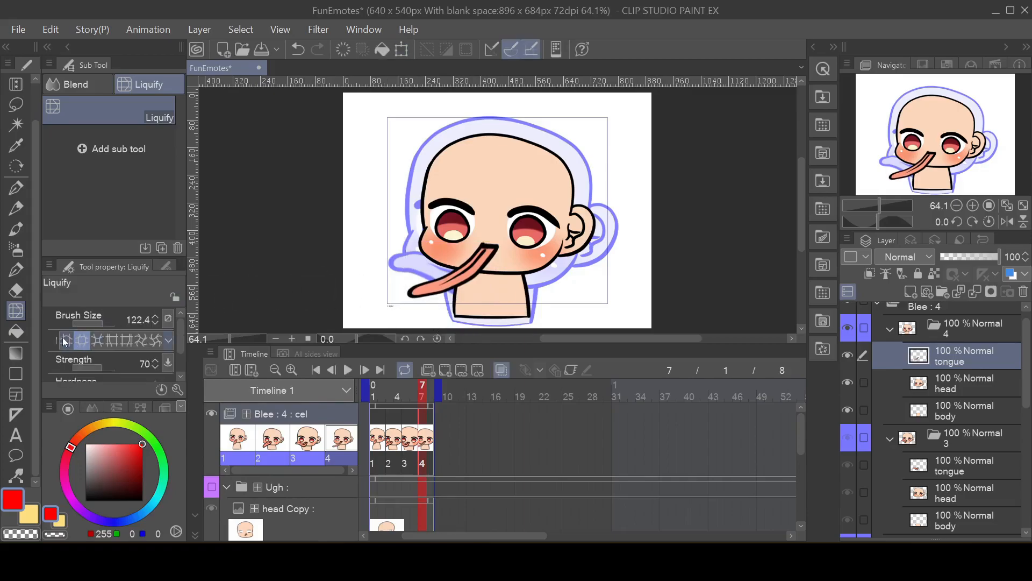
Step: Thicken cel 4's tongue with Liquify Expand at brush size 231.0 and play the Blee loop to check it
left_click(106, 321)
left_click_drag(451, 271, 436, 272)
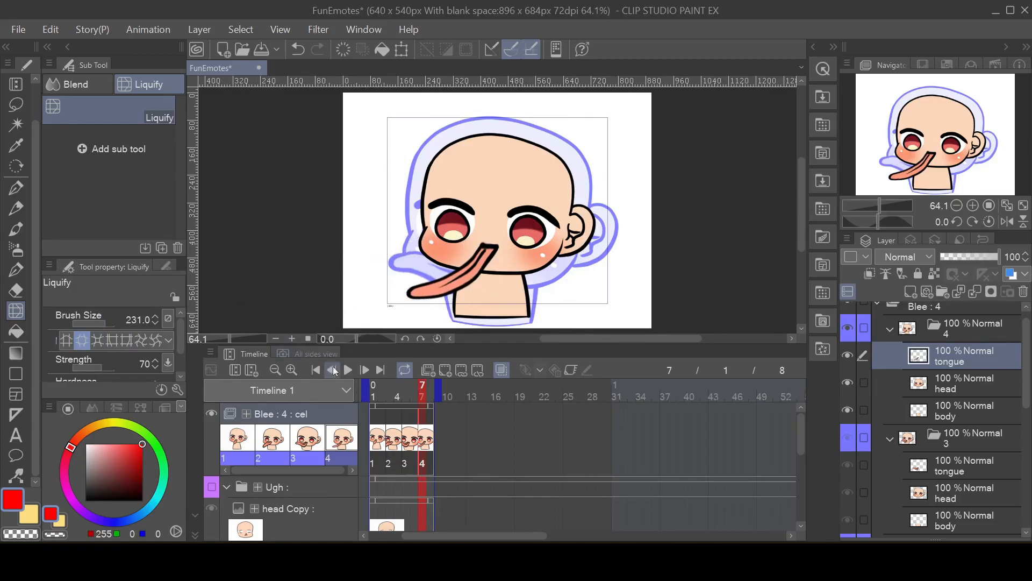
left_click(347, 370)
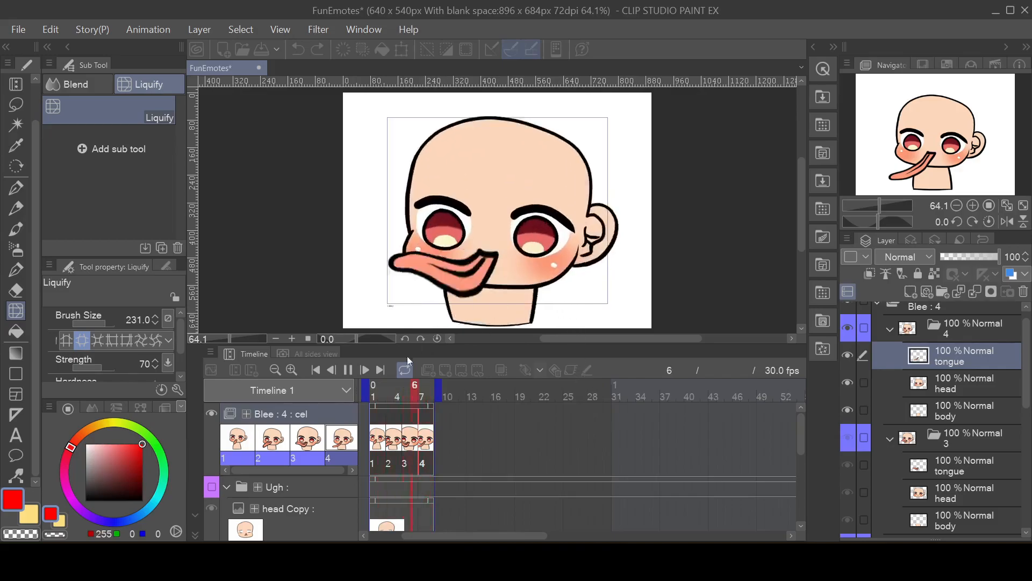
left_click(348, 370)
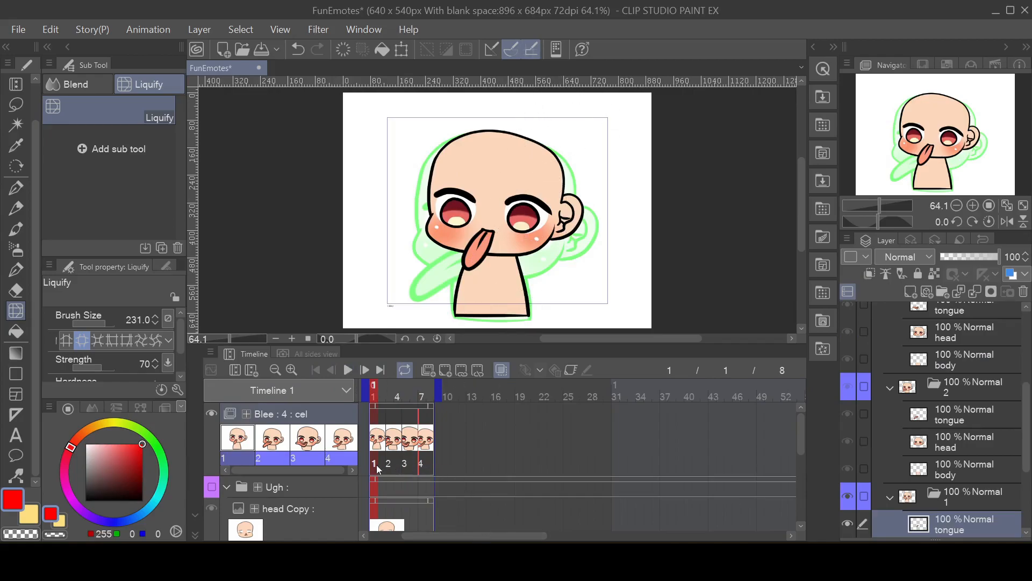
Step: Go through the four Blee cels one by one to compare their tongue poses, returning to cel 1
left_click(398, 451)
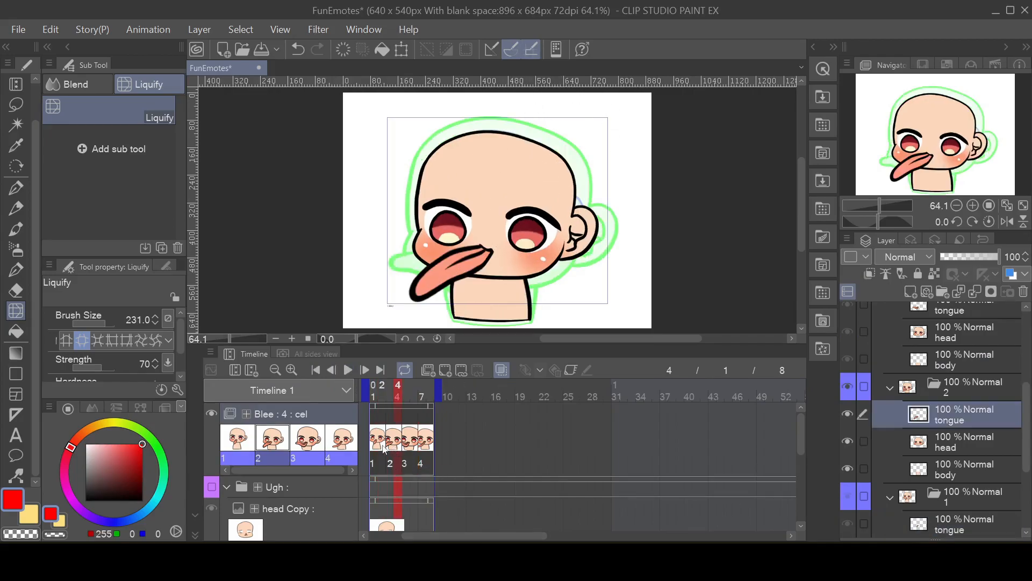
left_click(380, 446)
left_click(398, 448)
left_click(409, 447)
left_click(432, 446)
left_click(377, 442)
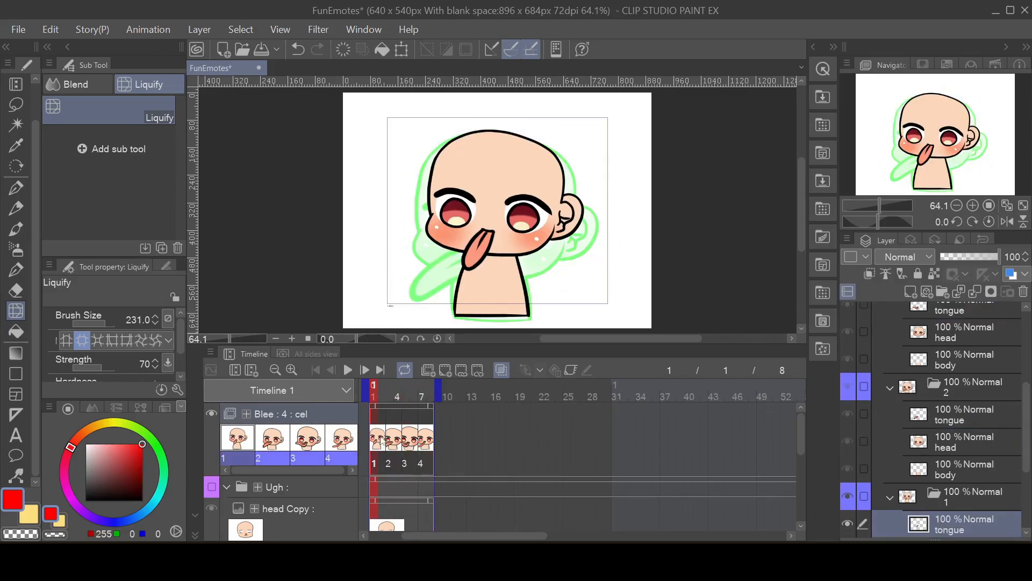
Step: Add a new raster layer above the tongue layer in cel 1's folder
scroll(941, 421, "down", 3)
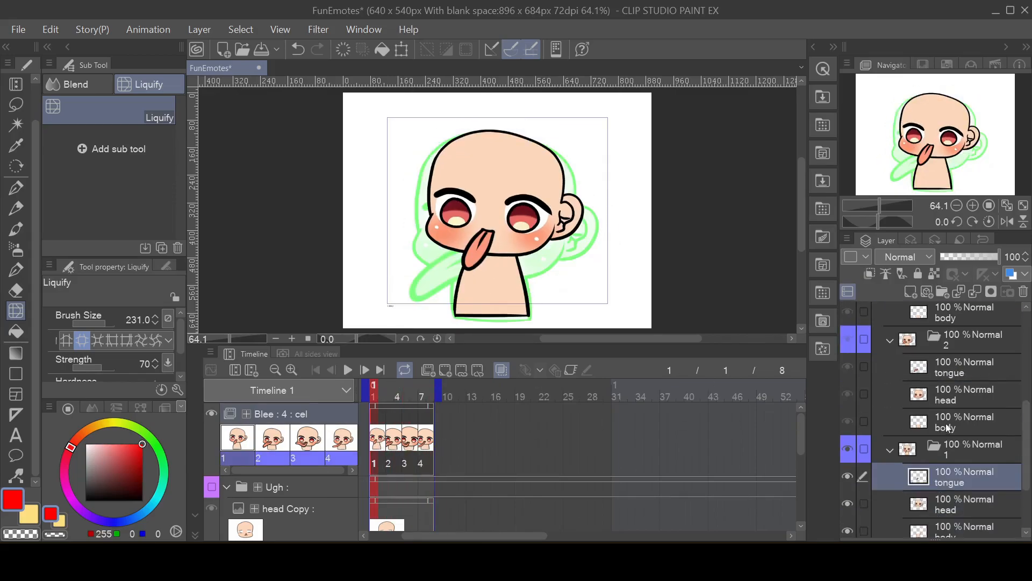
scroll(963, 399, "down", 1)
left_click(969, 404)
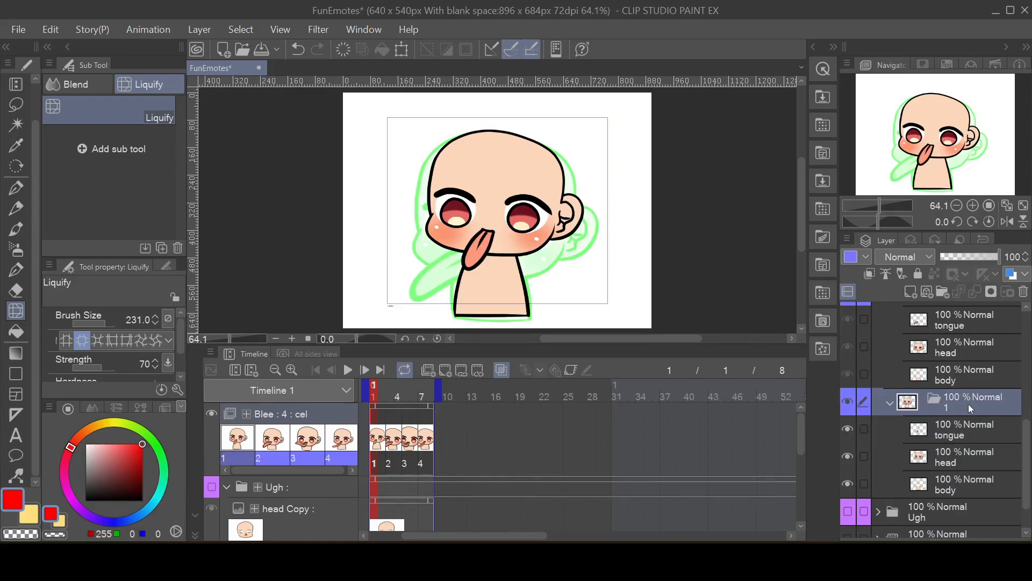
left_click(910, 293)
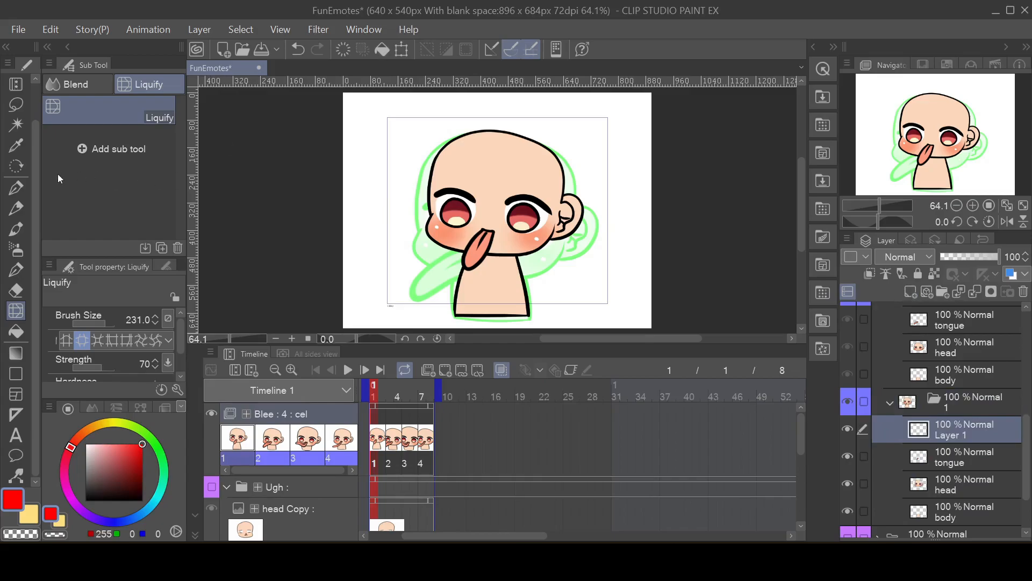
Step: Paint light blue blobs (RGB 0, 193, 255) on both sides of cel 1's tongue with the Opaque watercolor brush at size 39.1
left_click(14, 229)
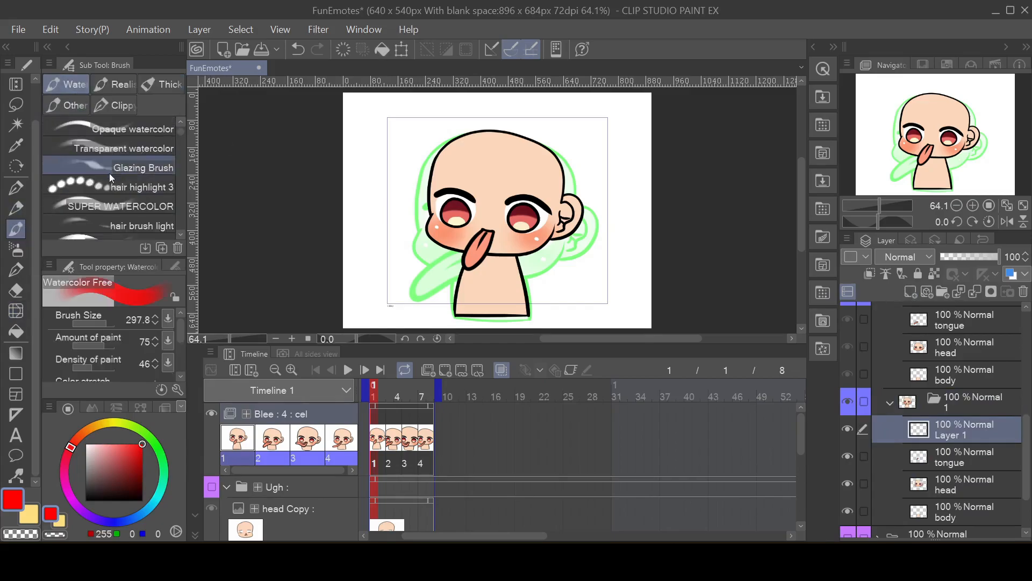
left_click(98, 131)
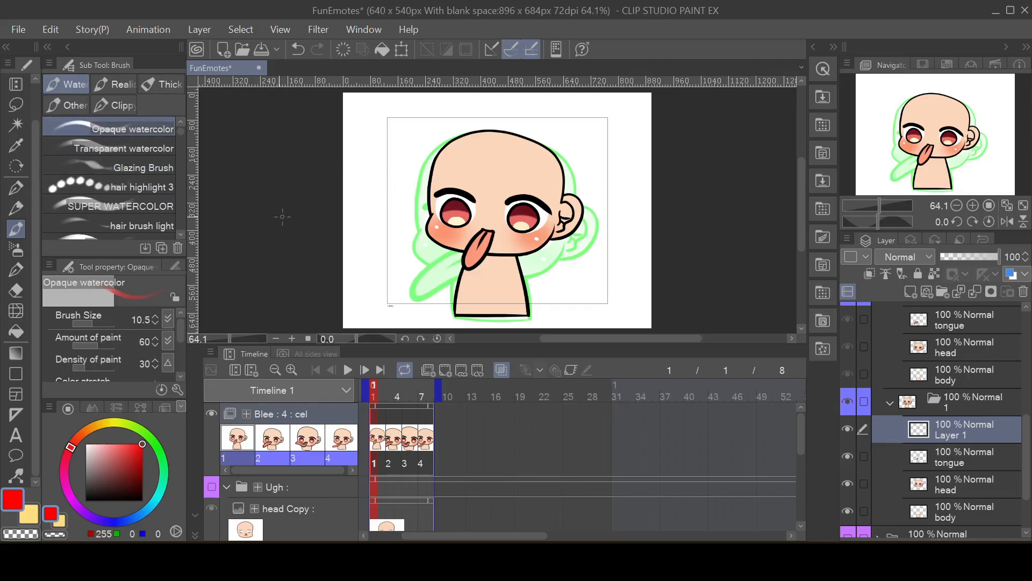
left_click_drag(93, 321, 95, 321)
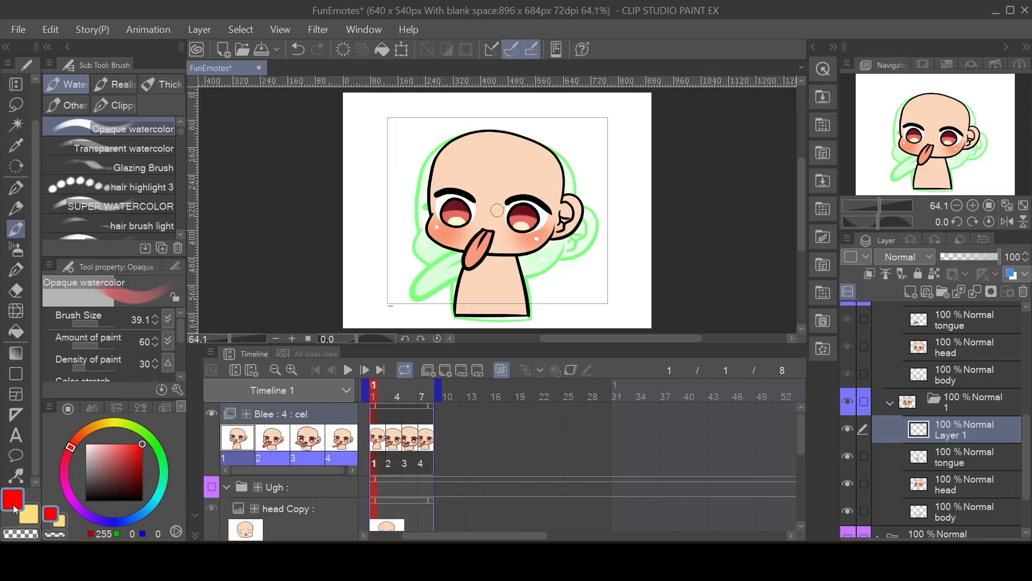
left_click(117, 521)
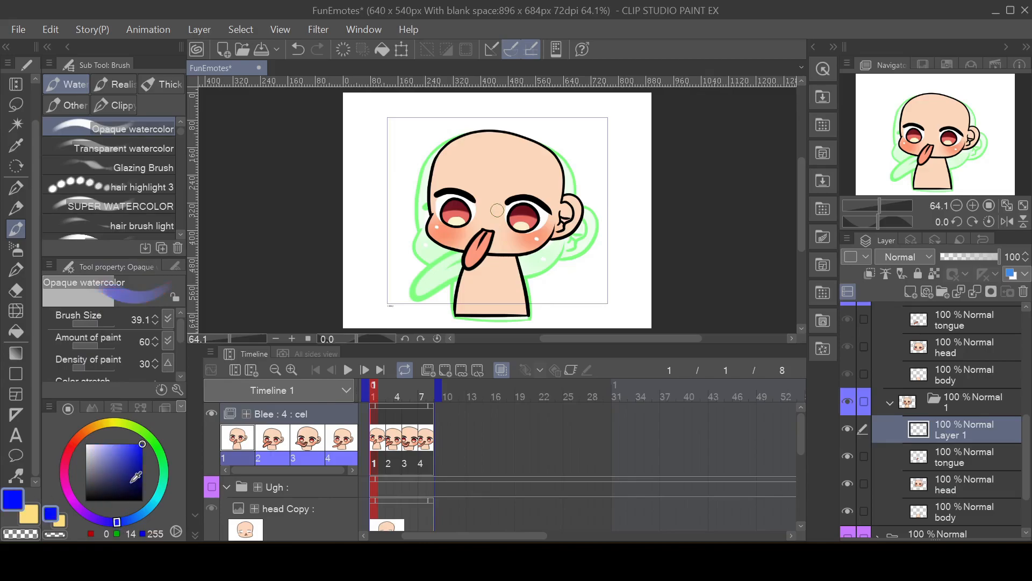
left_click_drag(142, 516, 149, 507)
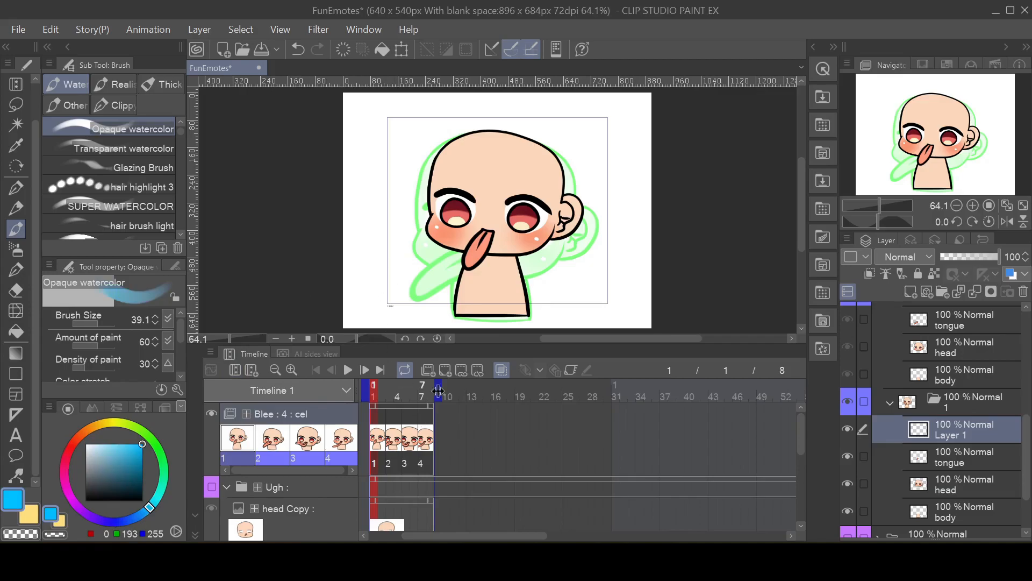
left_click_drag(442, 257, 459, 263)
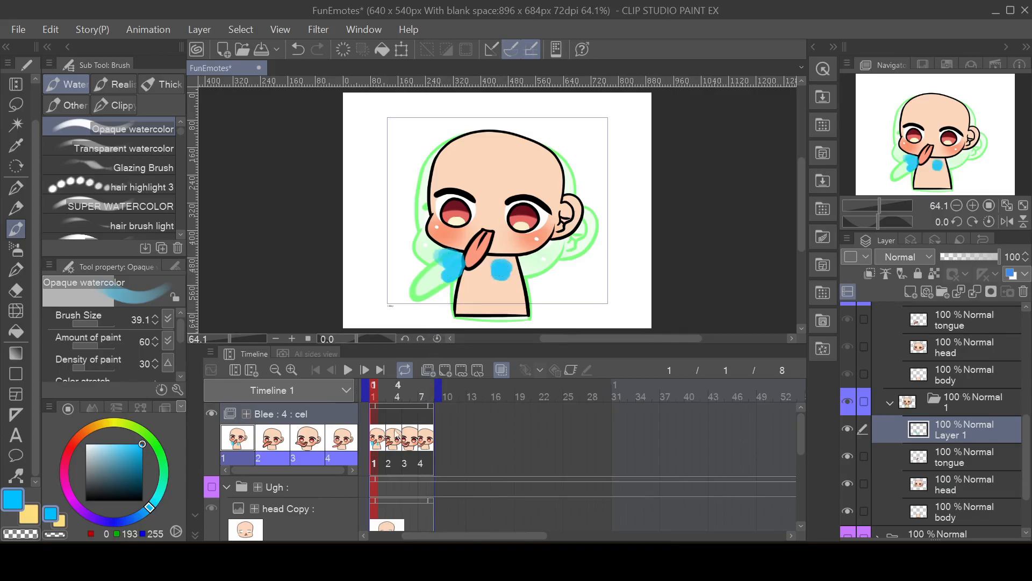
Step: Add a raster layer above the tongue layer in cel 2's folder and paint light blue splashes beneath the tongue's tip and base
left_click(389, 453)
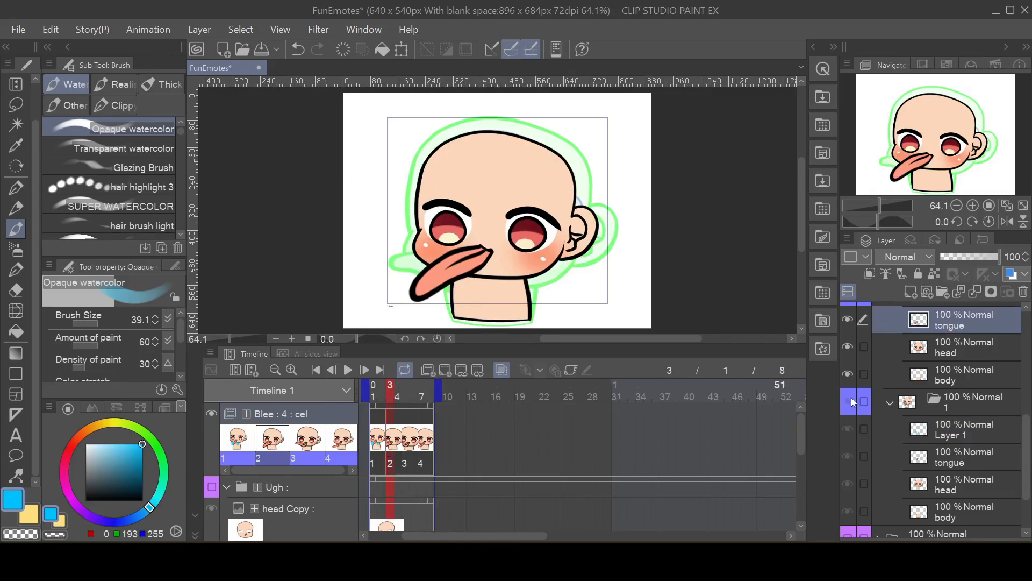
scroll(968, 348, "up", 1)
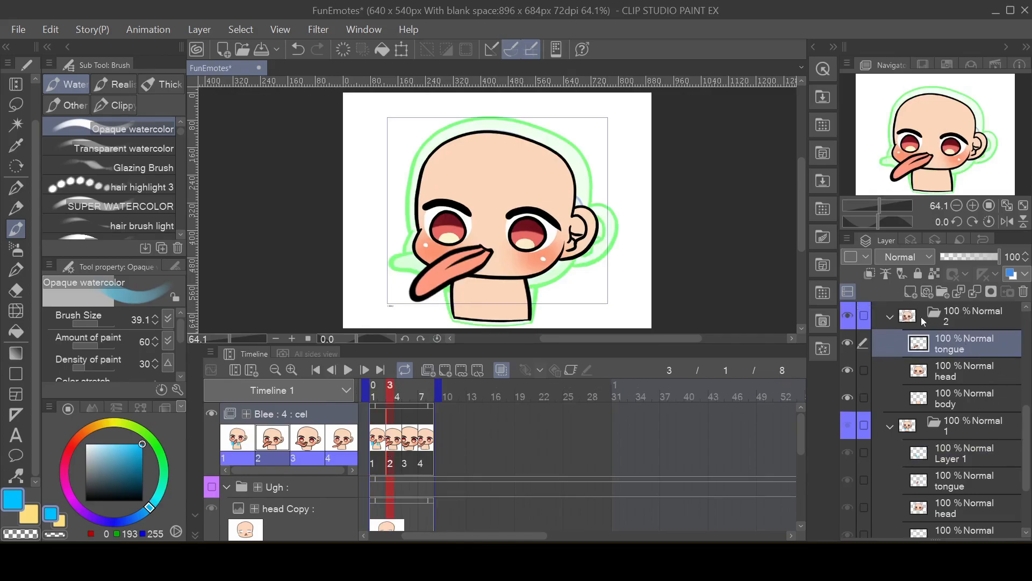
left_click(909, 294)
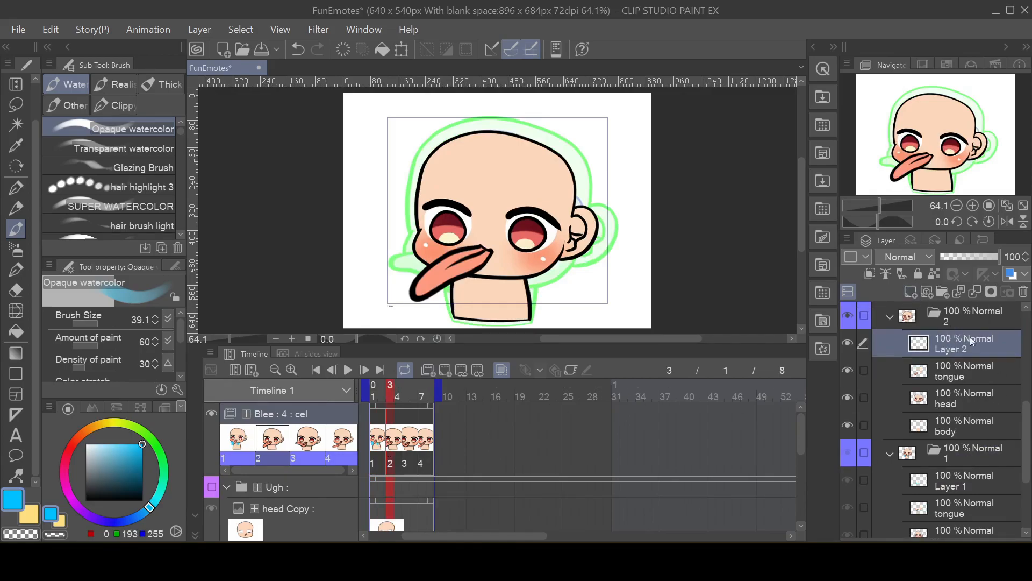
mouse_move(420, 287)
left_mouse_down()
mouse_move(430, 309)
mouse_move(441, 289)
mouse_move(472, 281)
mouse_move(467, 298)
mouse_move(460, 278)
mouse_move(477, 304)
mouse_move(450, 281)
mouse_move(483, 265)
left_mouse_up()
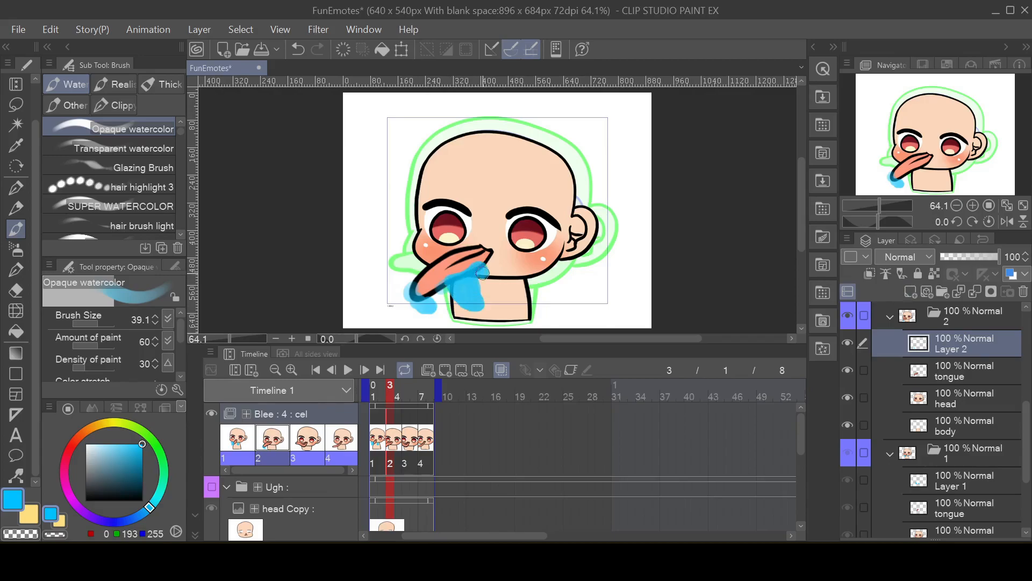
Step: Add a raster layer above cel 3's tongue layer and paint light blue splashes around the tongue's tip, beneath it and on the cheek
left_click(406, 444)
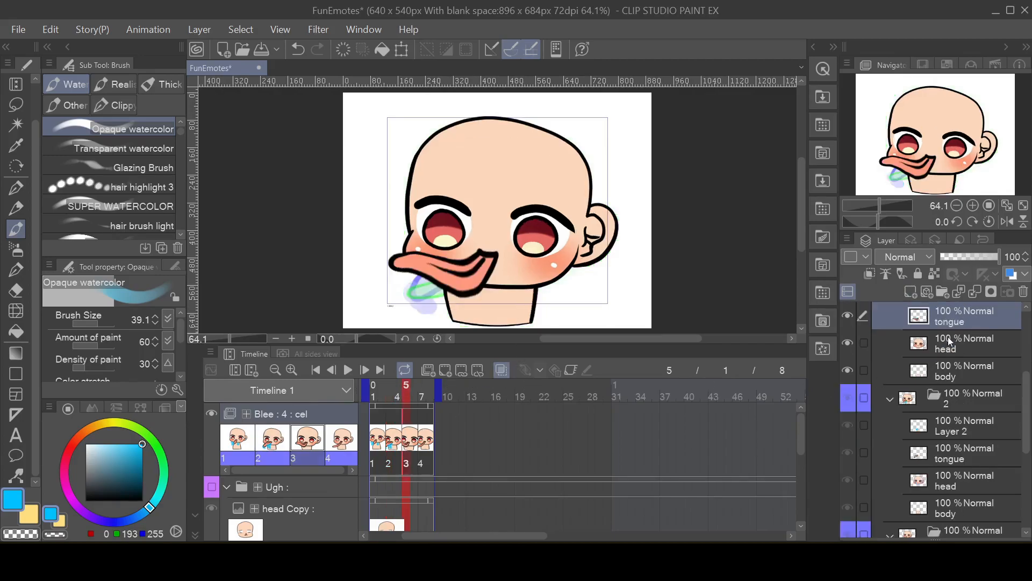
scroll(938, 347, "up", 1)
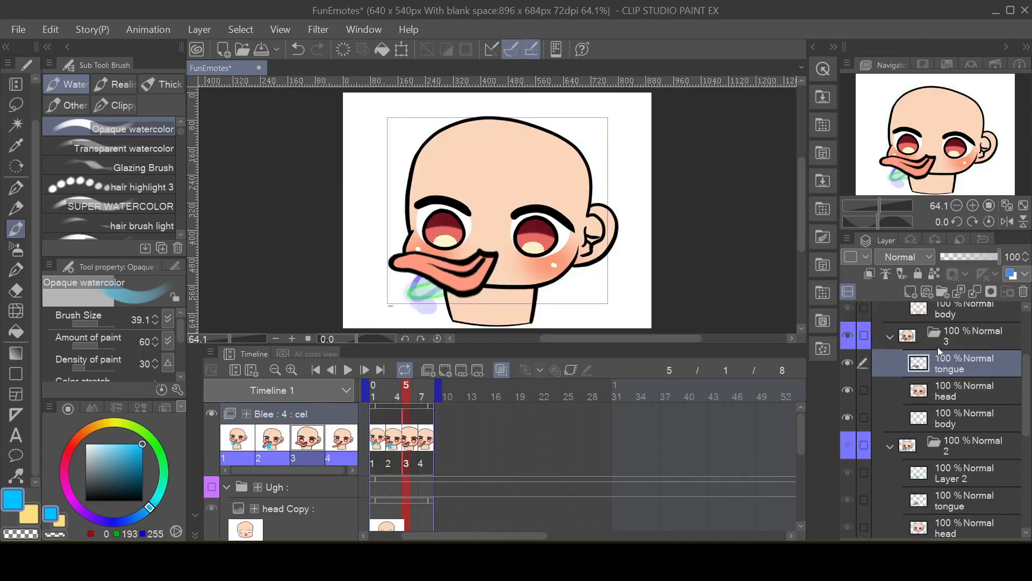
left_click(911, 292)
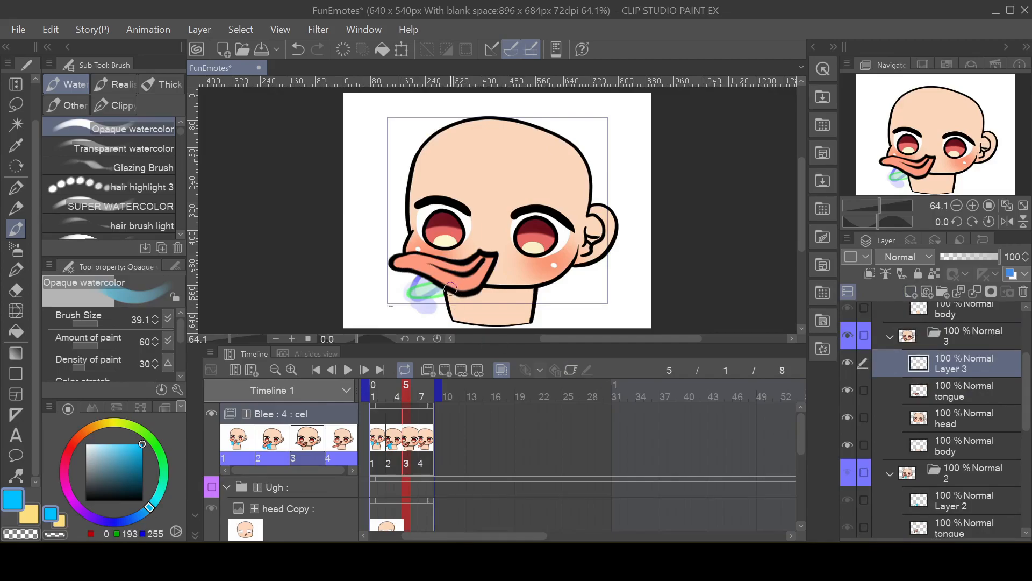
mouse_move(451, 289)
left_mouse_down()
mouse_move(474, 296)
mouse_move(469, 309)
left_mouse_up()
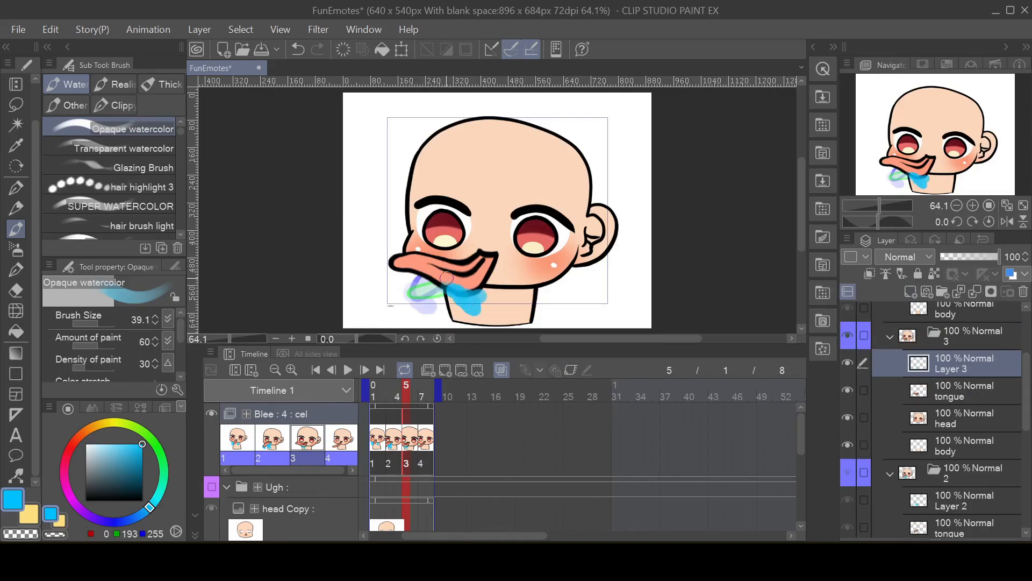
mouse_move(396, 233)
left_mouse_down()
mouse_move(379, 255)
mouse_move(422, 298)
left_mouse_up()
left_click_drag(522, 284, 506, 284)
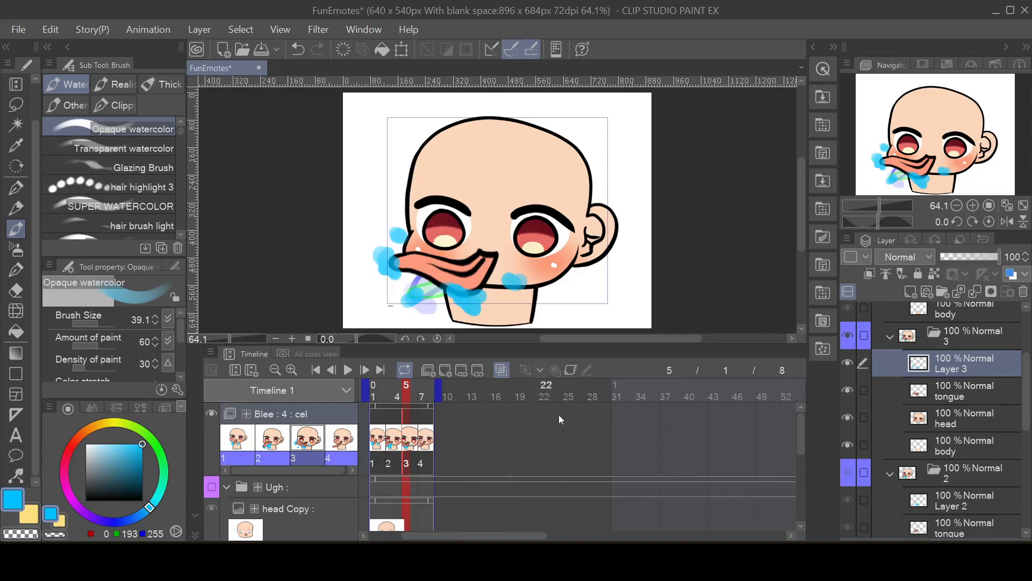
Step: Paint light blue splashes on both sides of cel 4's tongue on a new raster layer and play the Blee loop
left_click(423, 440)
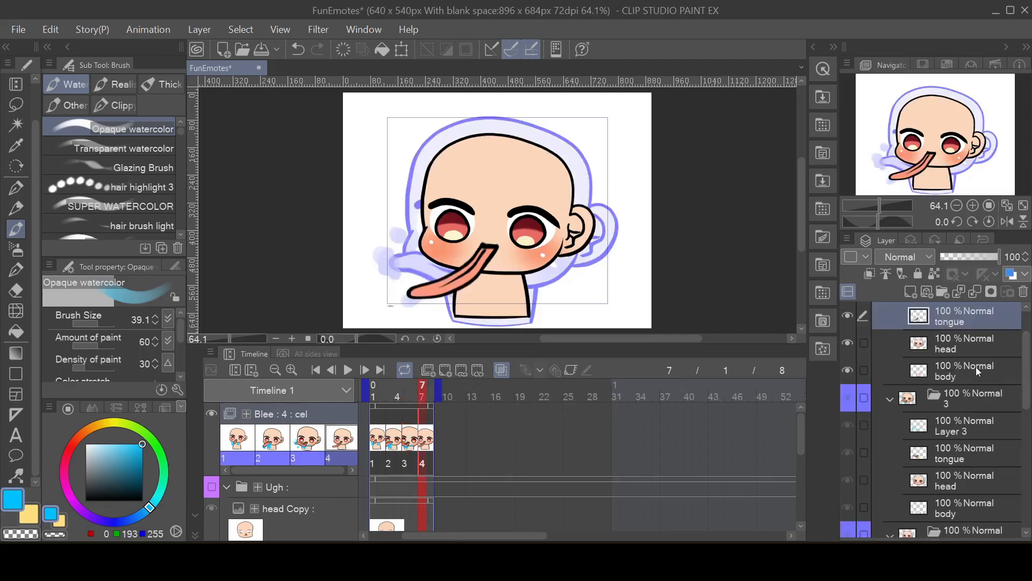
scroll(975, 367, "up", 2)
left_click(962, 341)
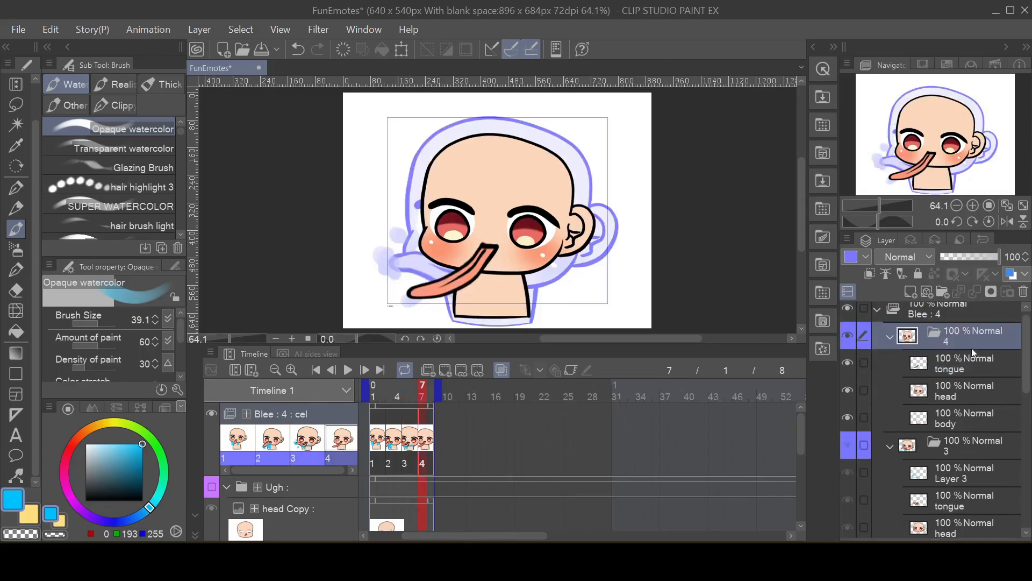
left_click(910, 291)
left_click_drag(427, 299, 484, 280)
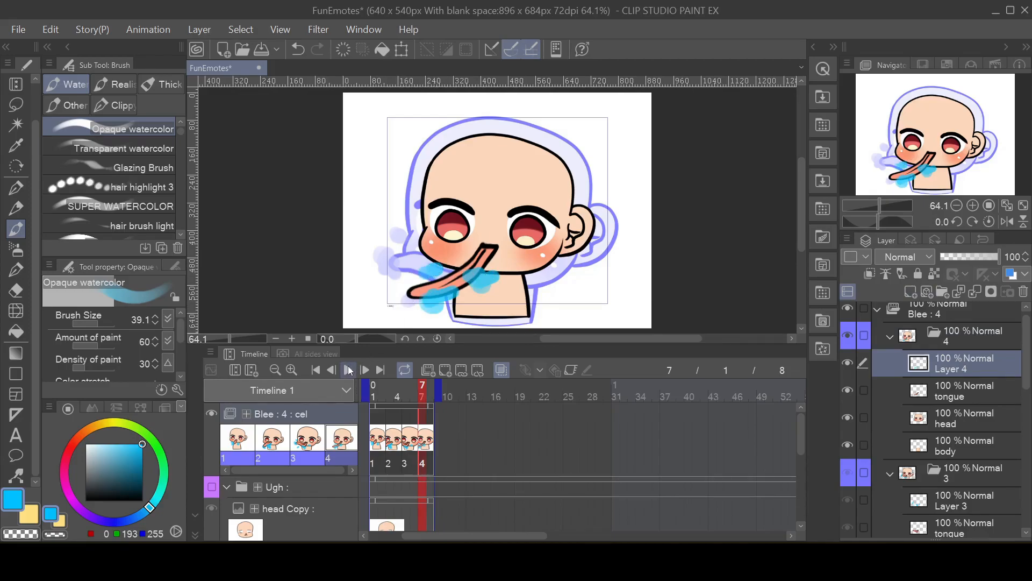
left_click(349, 370)
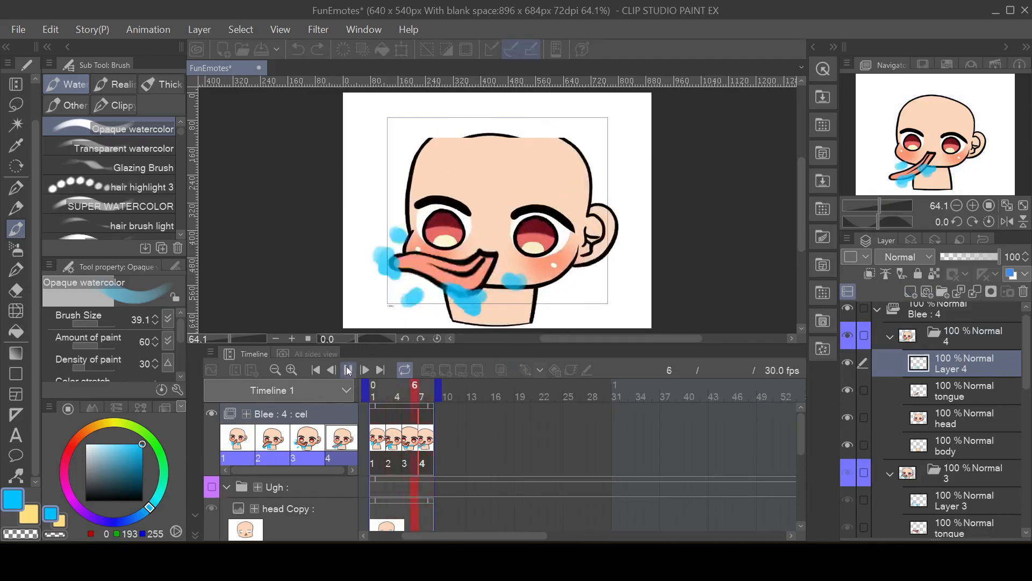
left_click(348, 370)
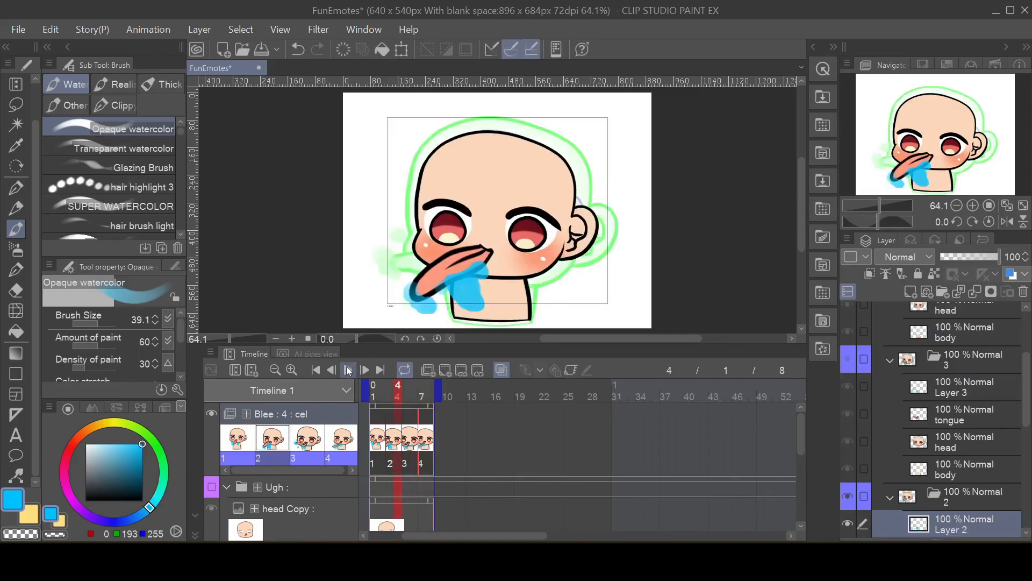
Step: Erase the blue blobs from cel 1's Layer 1 with the Soft eraser at size 95.0 and replay the loop
left_click(380, 440)
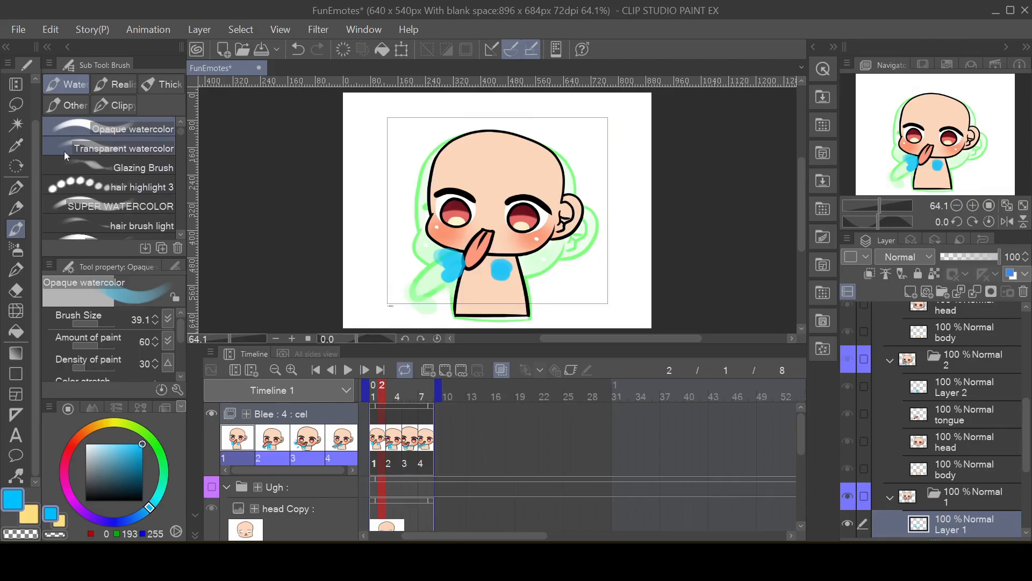
left_click(16, 290)
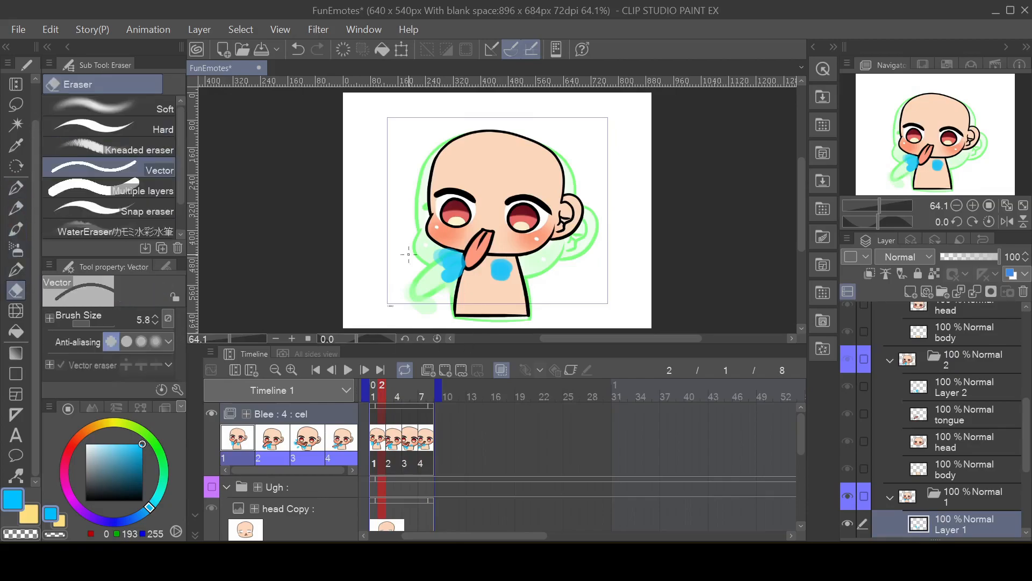
left_click(108, 108)
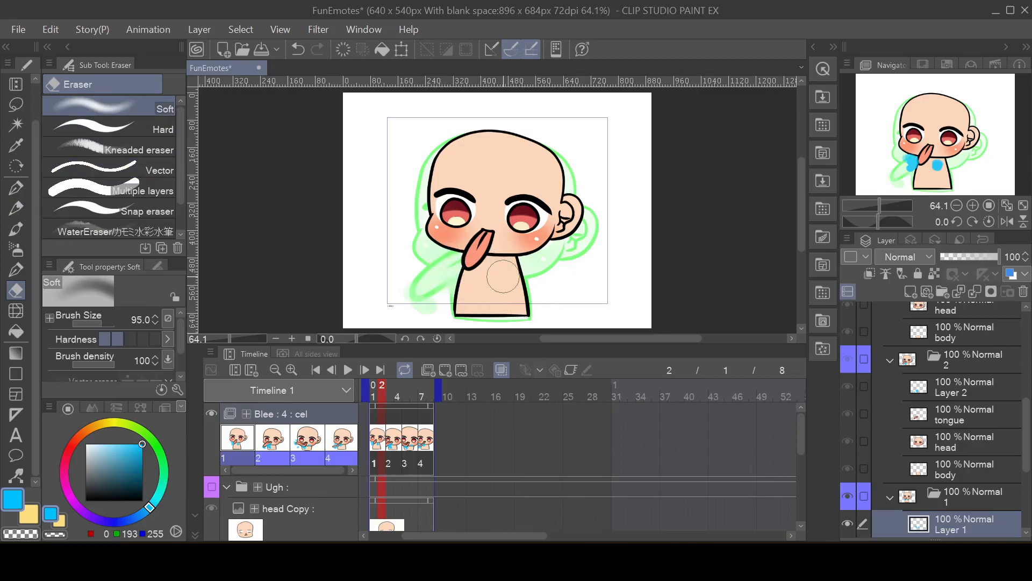
left_click(347, 370)
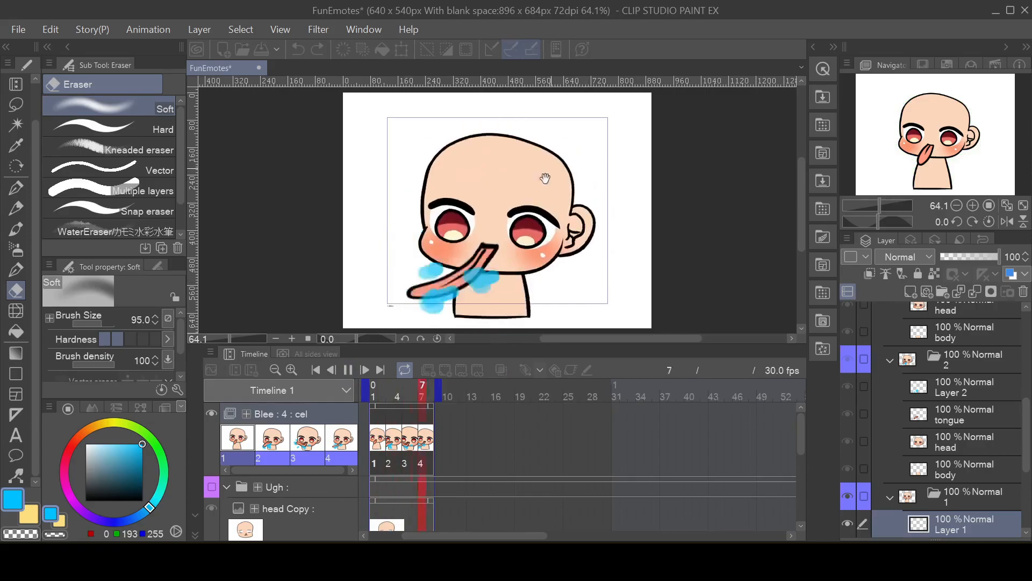
scroll(530, 252, "up", 1)
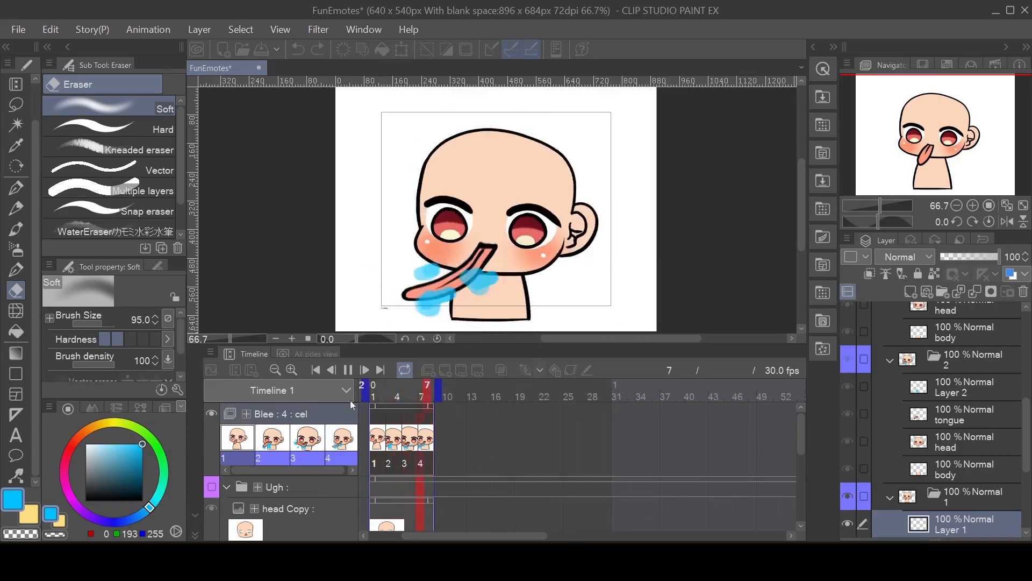
left_click(348, 373)
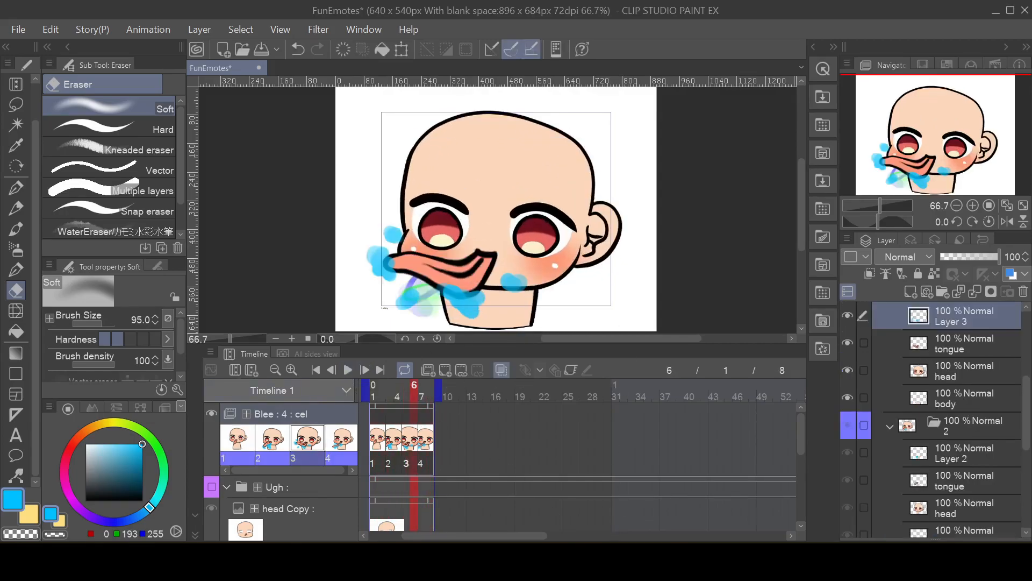
Step: Extend cel 2's blue splash above and around the tongue's tip with the Opaque watercolor brush at size 39.1
left_click(392, 444)
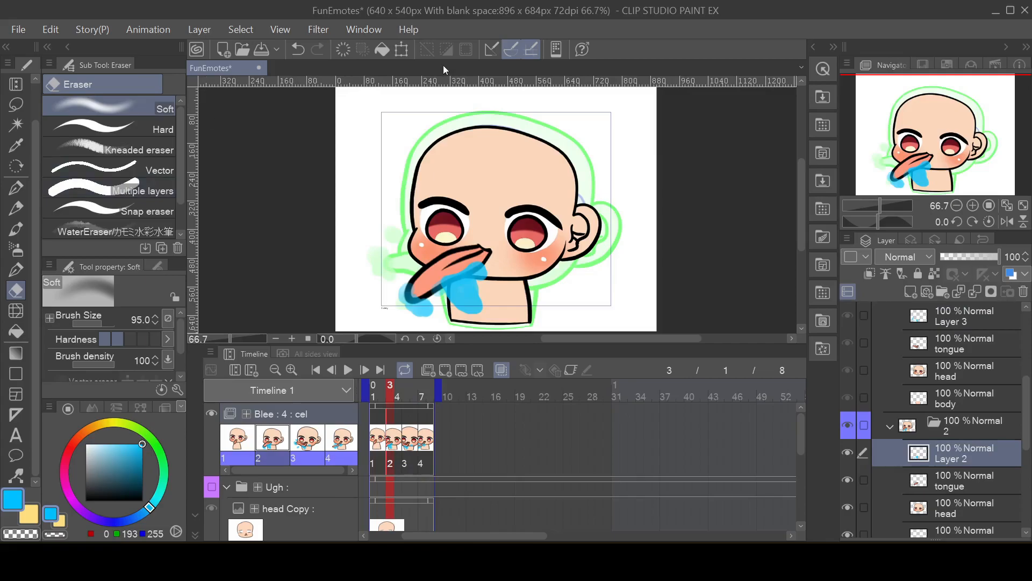
key("b")
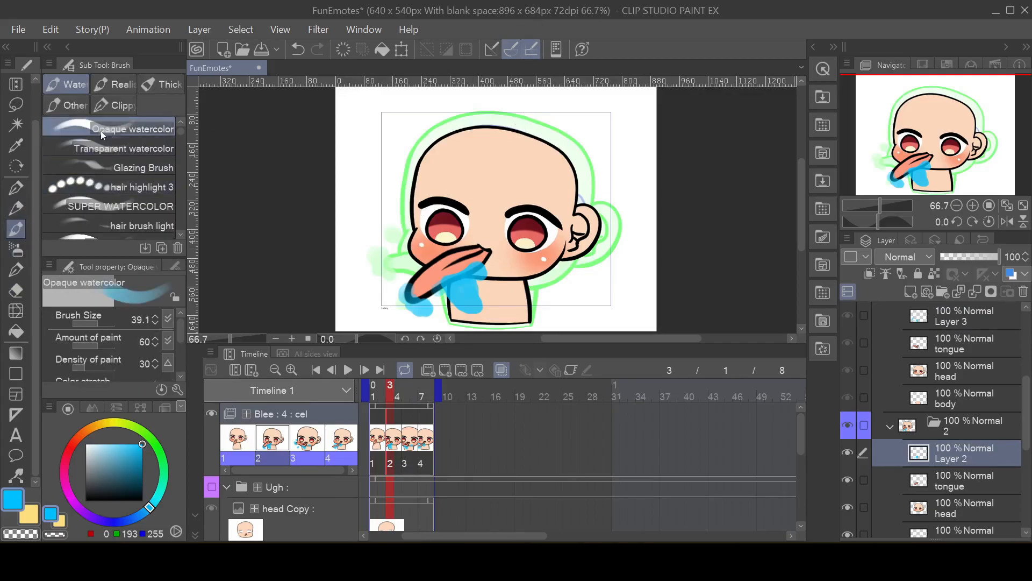
mouse_move(413, 246)
left_mouse_down()
mouse_move(398, 221)
mouse_move(415, 252)
mouse_move(376, 277)
mouse_move(410, 262)
left_mouse_up()
mouse_move(413, 268)
left_mouse_down()
mouse_move(412, 249)
mouse_move(423, 272)
mouse_move(404, 271)
mouse_move(417, 297)
left_mouse_up()
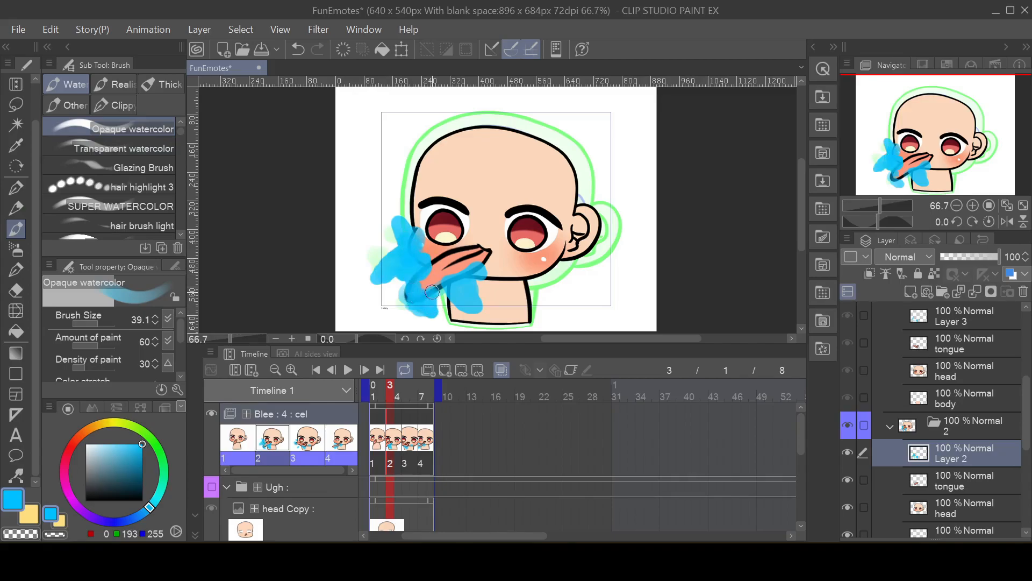
Step: Erase the blue splash below the tongue's base on cel 3's neck with the Soft eraser at size 95.0
left_click(410, 440)
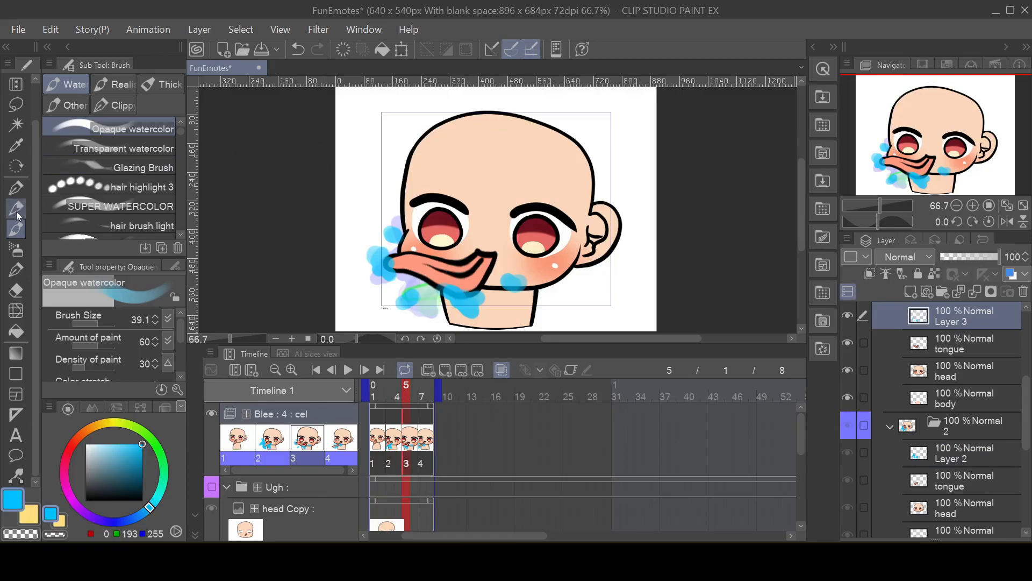
left_click(16, 290)
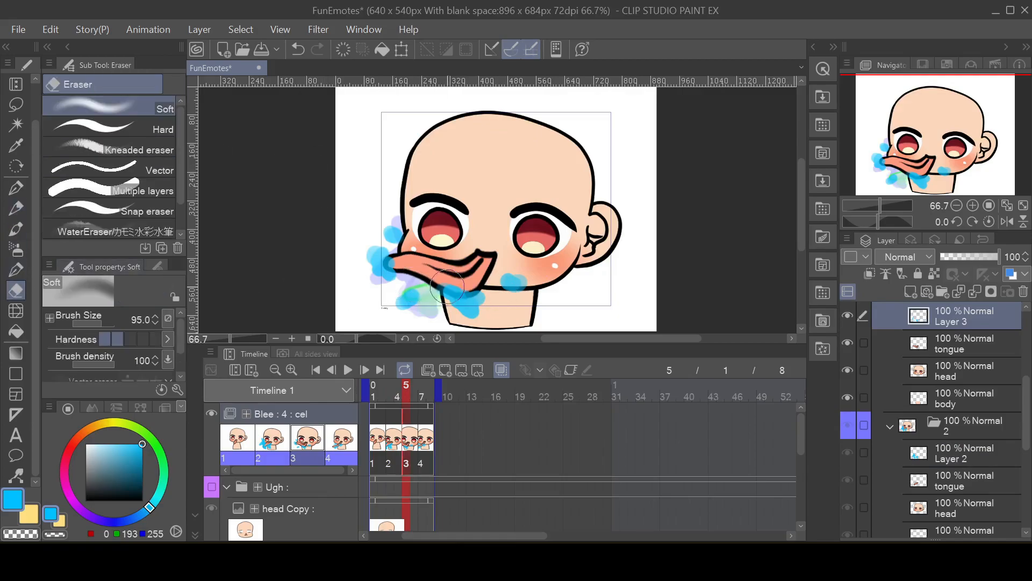
mouse_move(449, 290)
left_mouse_down()
mouse_move(450, 310)
mouse_move(489, 304)
mouse_move(481, 309)
left_mouse_up()
Step: Enlarge cel 4's blue splash around the tongue's tip with the Opaque watercolor brush at size 39.1
left_click(426, 437)
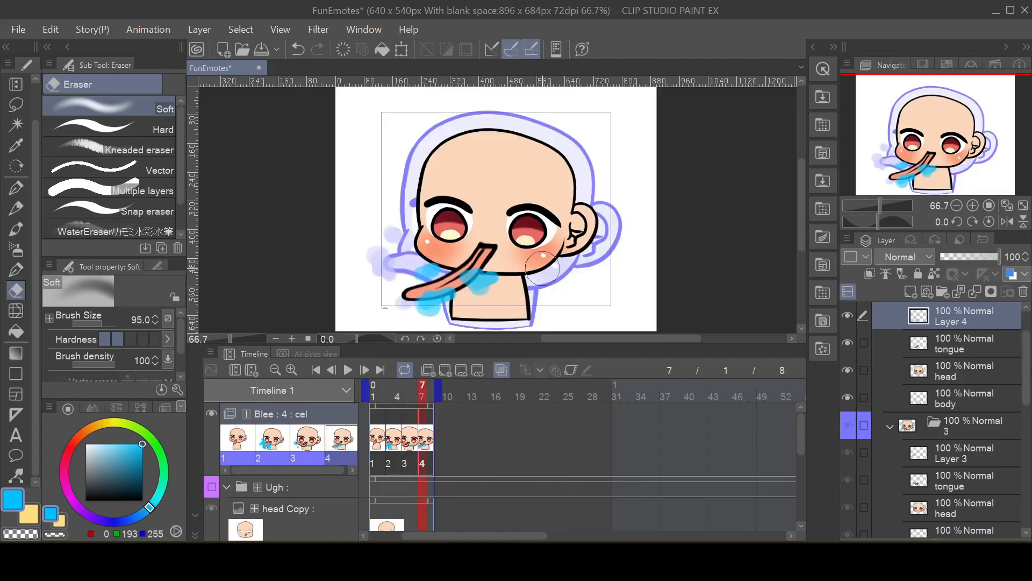
left_click(16, 229)
mouse_move(408, 286)
left_mouse_down()
mouse_move(404, 297)
mouse_move(401, 278)
mouse_move(385, 284)
mouse_move(392, 295)
mouse_move(404, 279)
left_mouse_up()
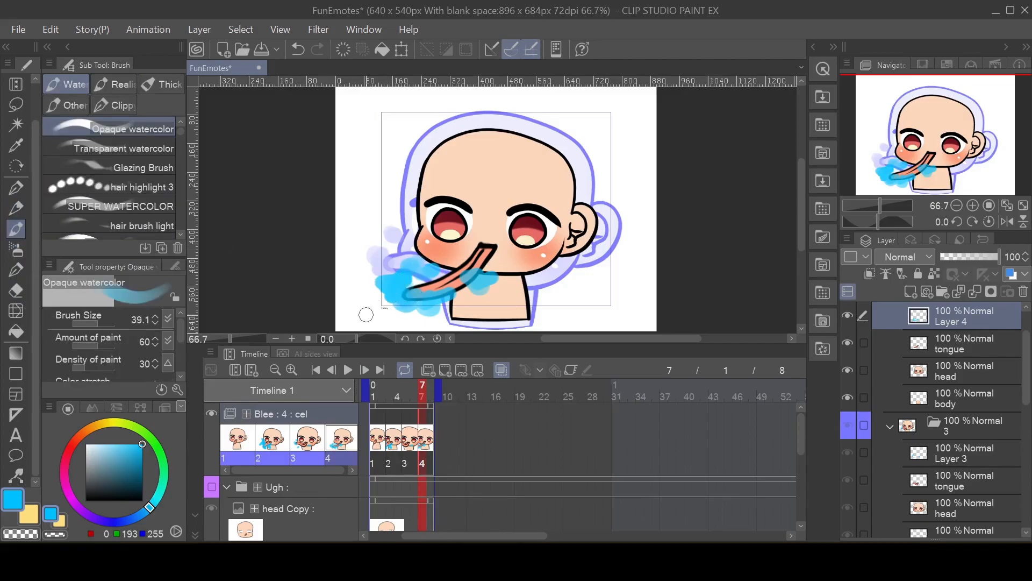
Step: Play the Blee loop to check the motion of the blue splashes across the four cels
left_click(349, 370)
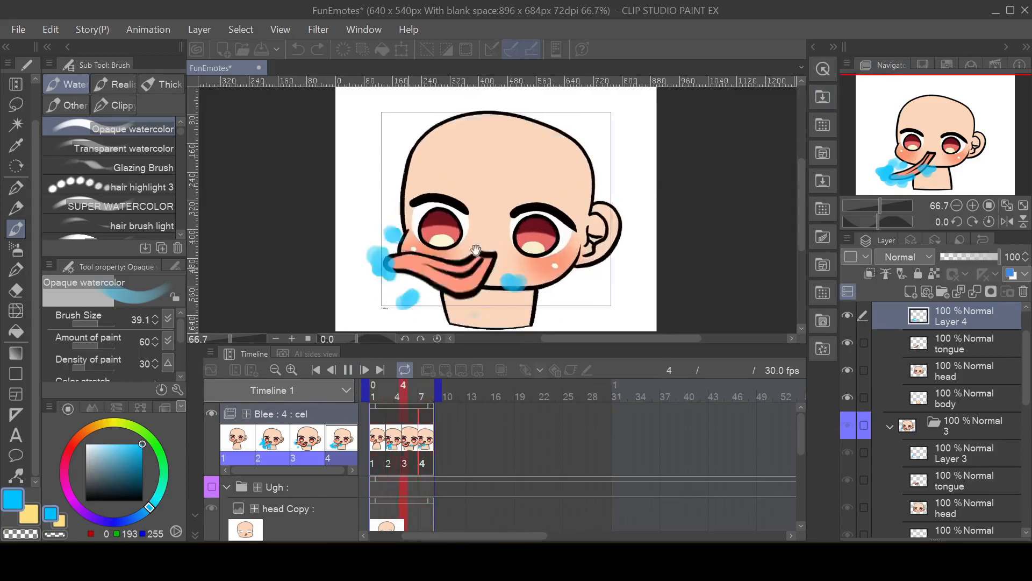
scroll(563, 264, "up", 1)
scroll(566, 257, "down", 1)
scroll(529, 240, "down", 1)
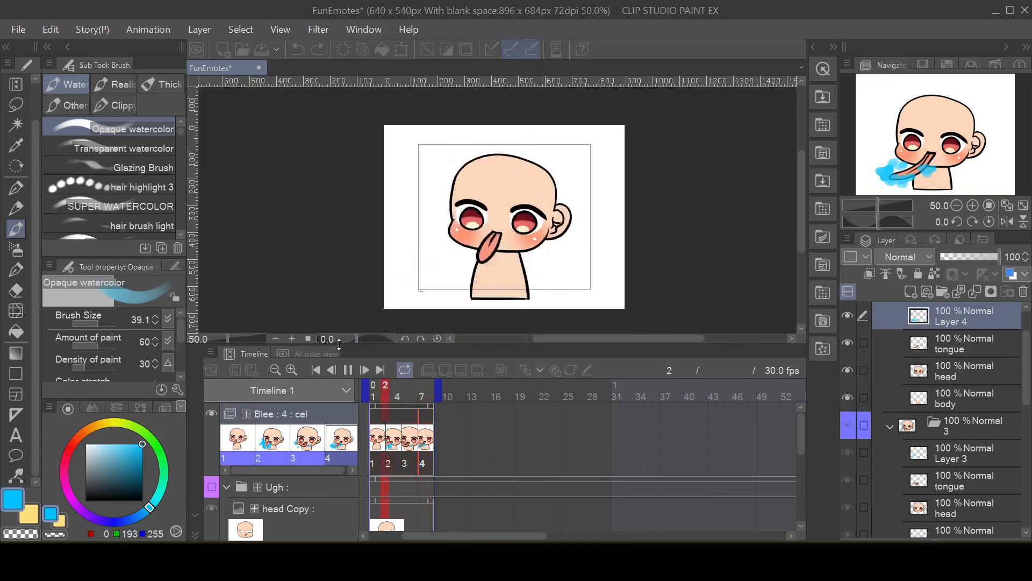
left_click(349, 371)
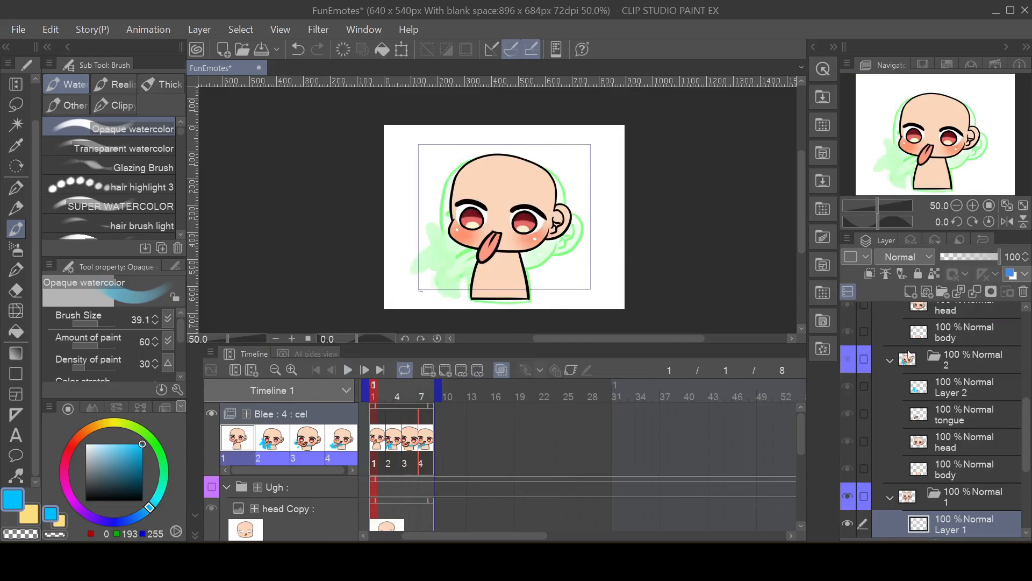
left_click(942, 332)
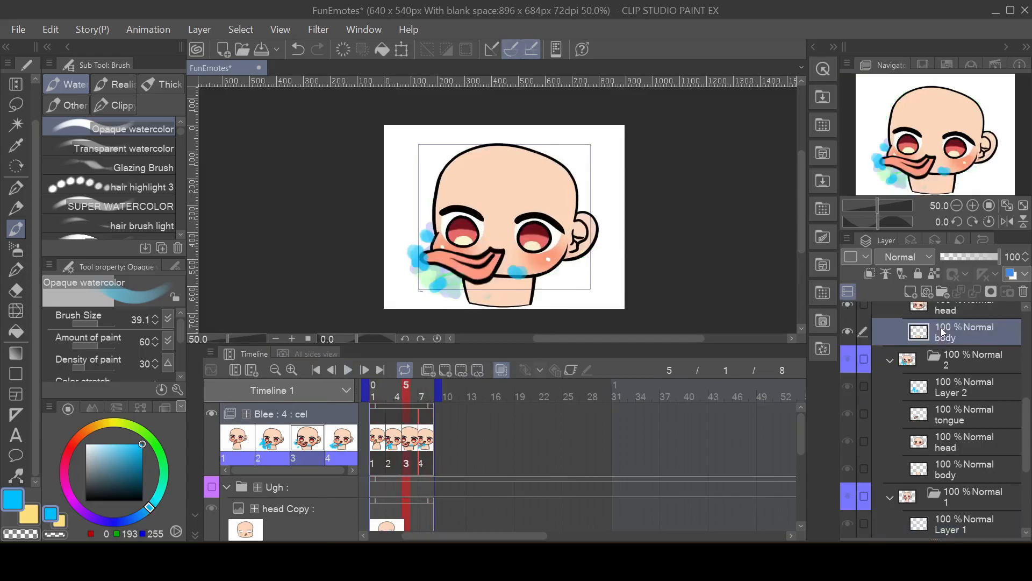
Step: Export the animation as an animated GIF named Lick at 560 × 473 px, frames 1 to 8, 30 fps with unlimited looping
left_click(22, 31)
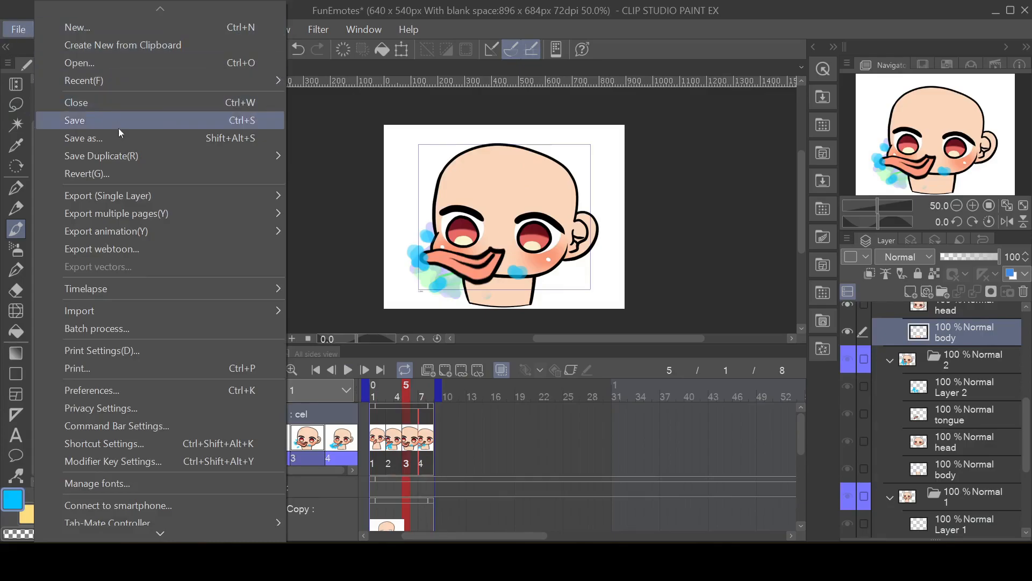
mouse_move(134, 230)
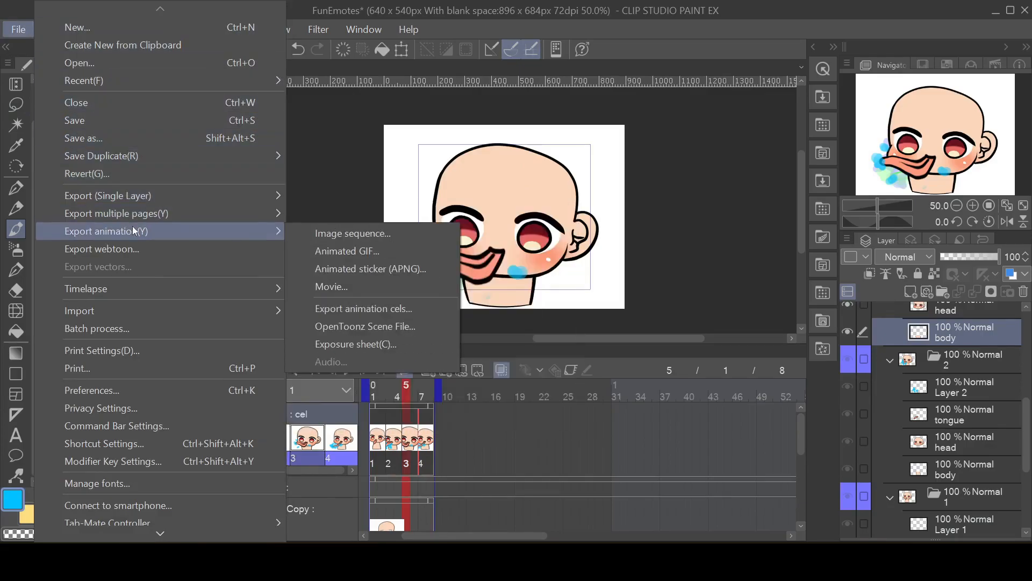
left_click(393, 250)
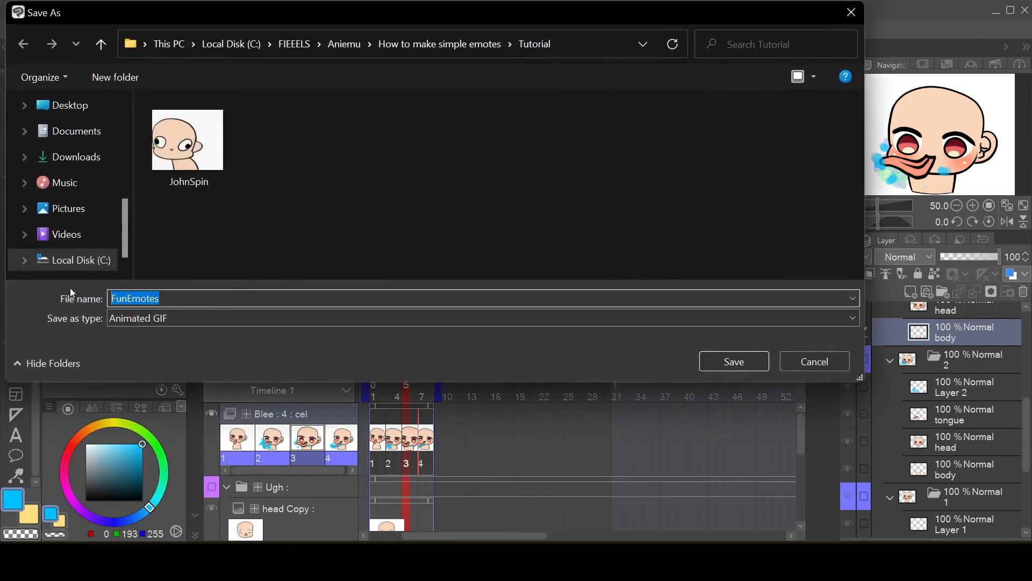
type("Lick")
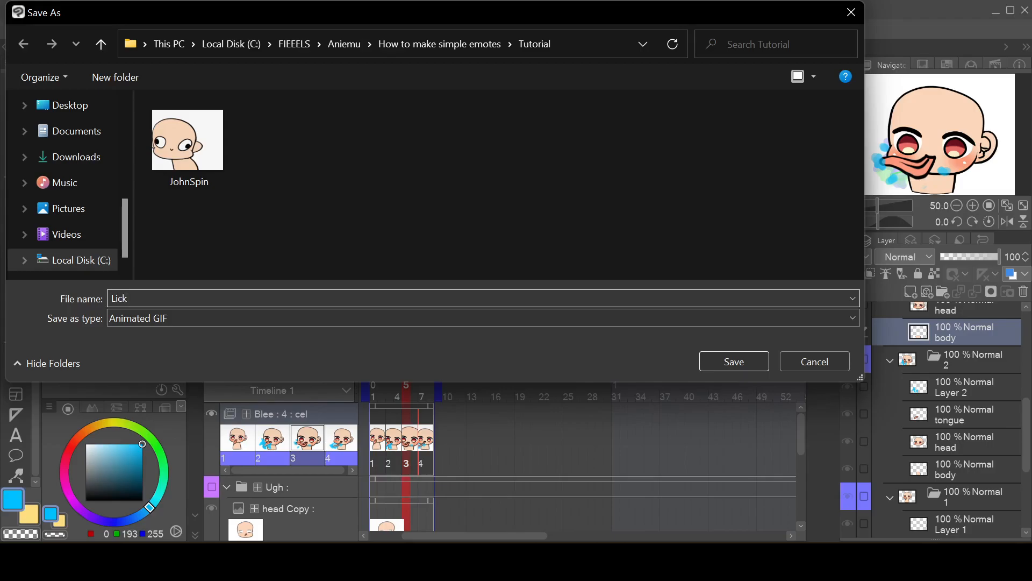
left_click(754, 362)
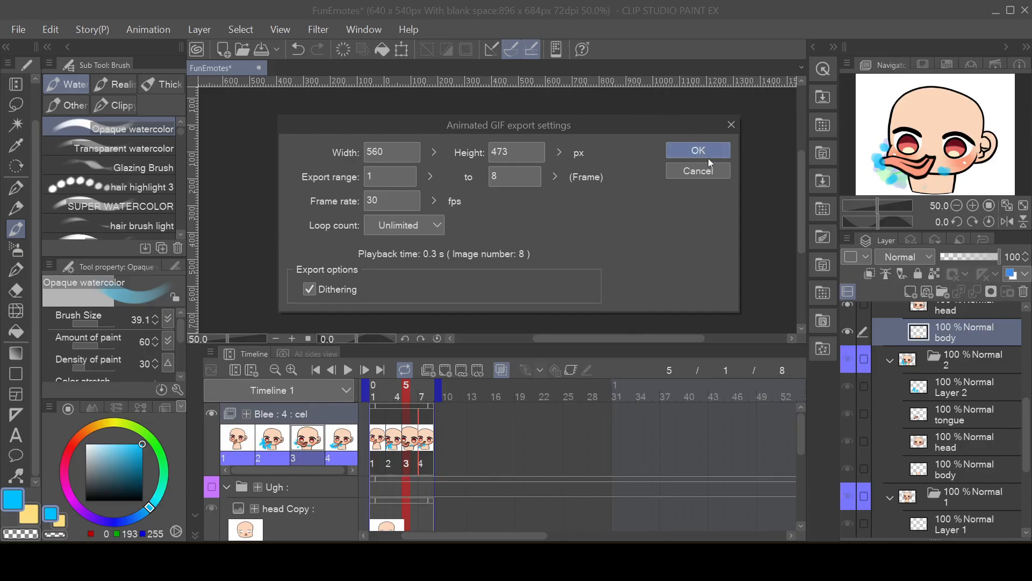
left_click(701, 144)
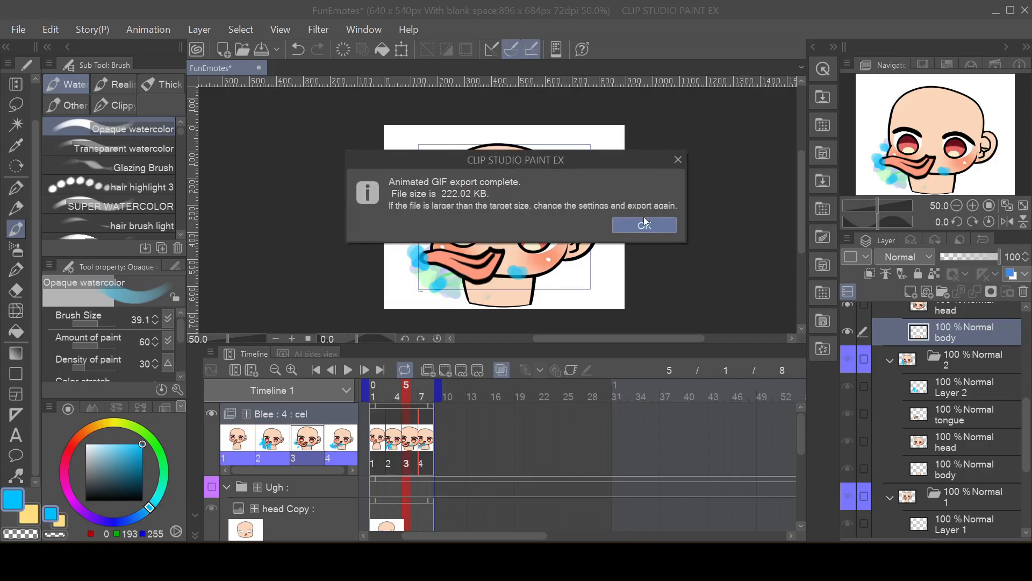
left_click(625, 221)
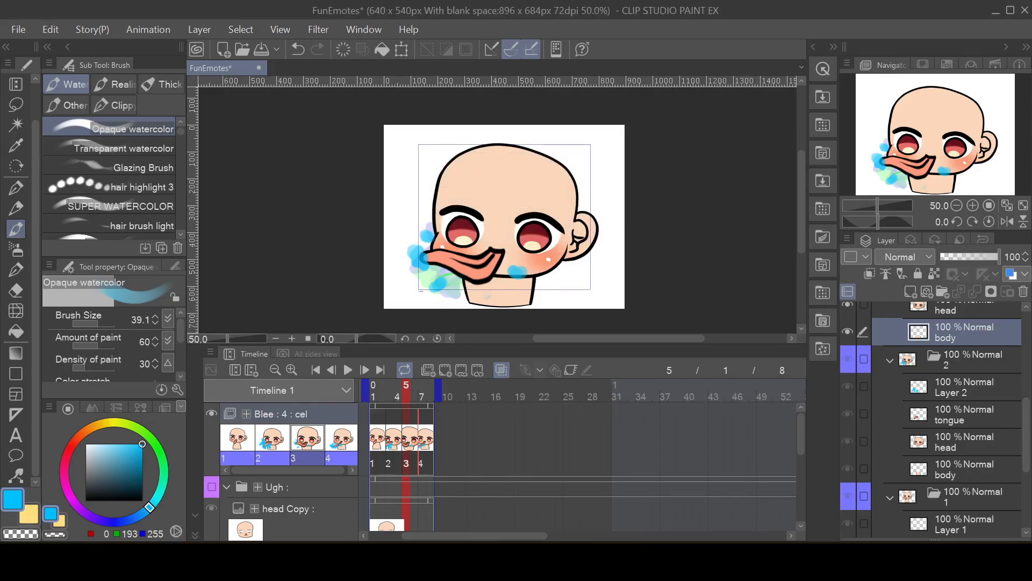
Step: Open the exported Lick.gif from the Tutorial folder in File Explorer and compare its playback with JohnSpin.gif
key("alt+Tab")
left_click(525, 208)
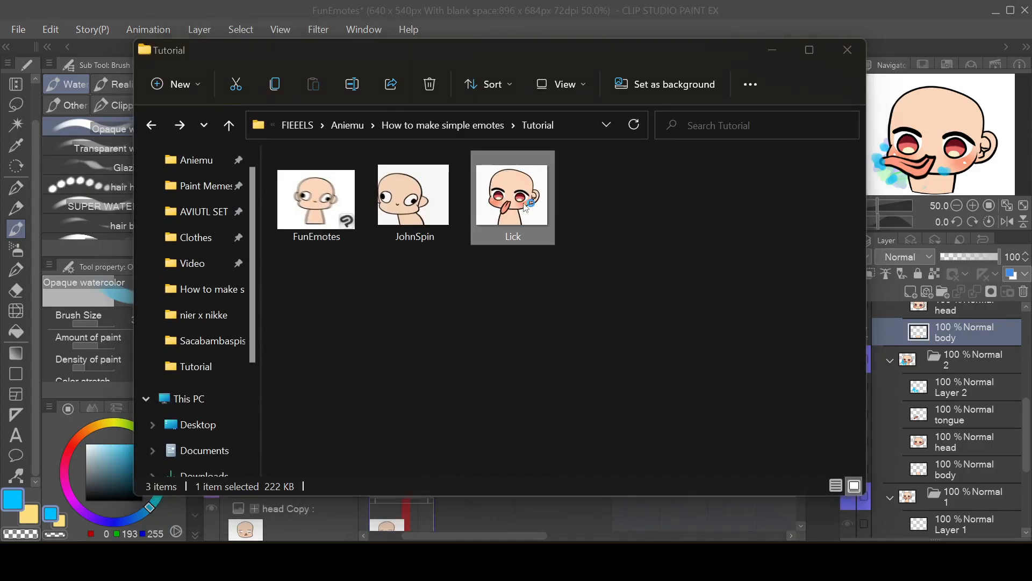
double_click(525, 207)
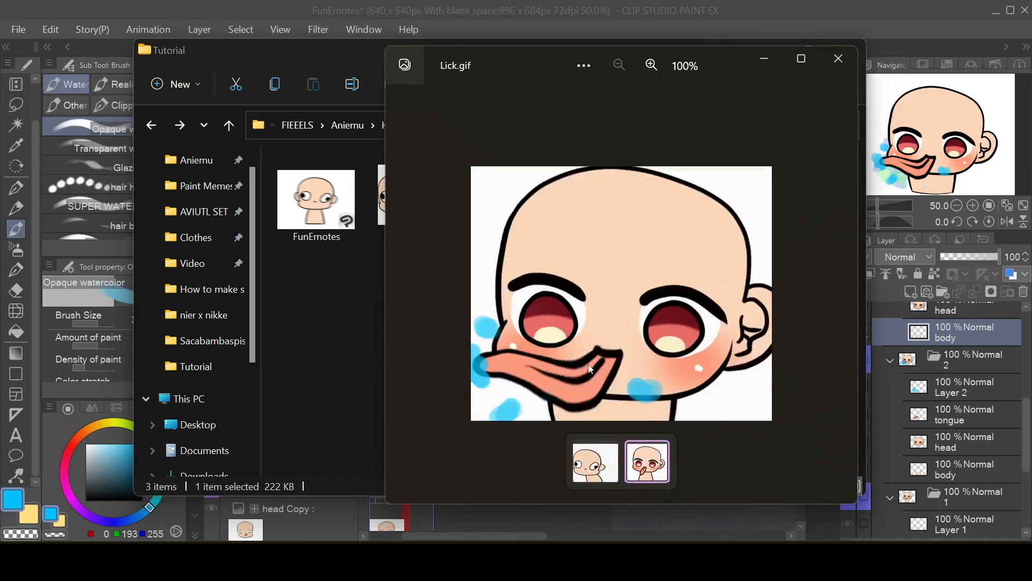
left_click(601, 466)
left_click(632, 452)
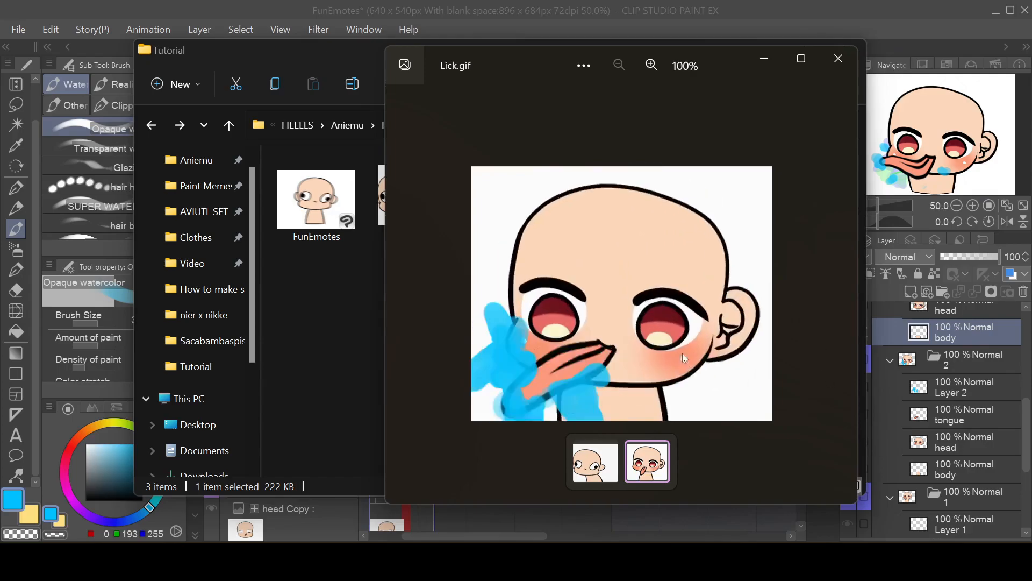
left_click(602, 457)
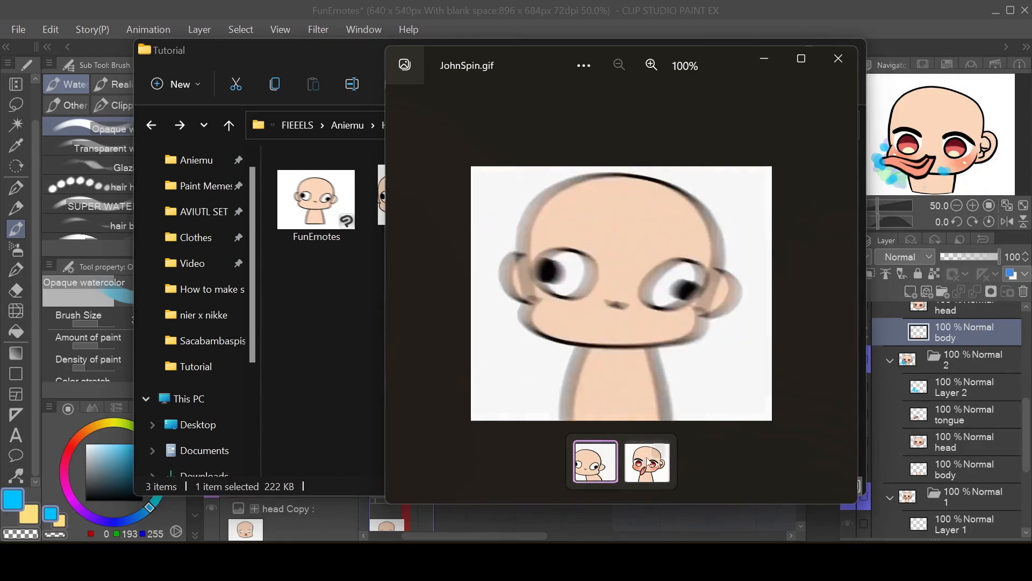
left_click(646, 459)
left_click(598, 462)
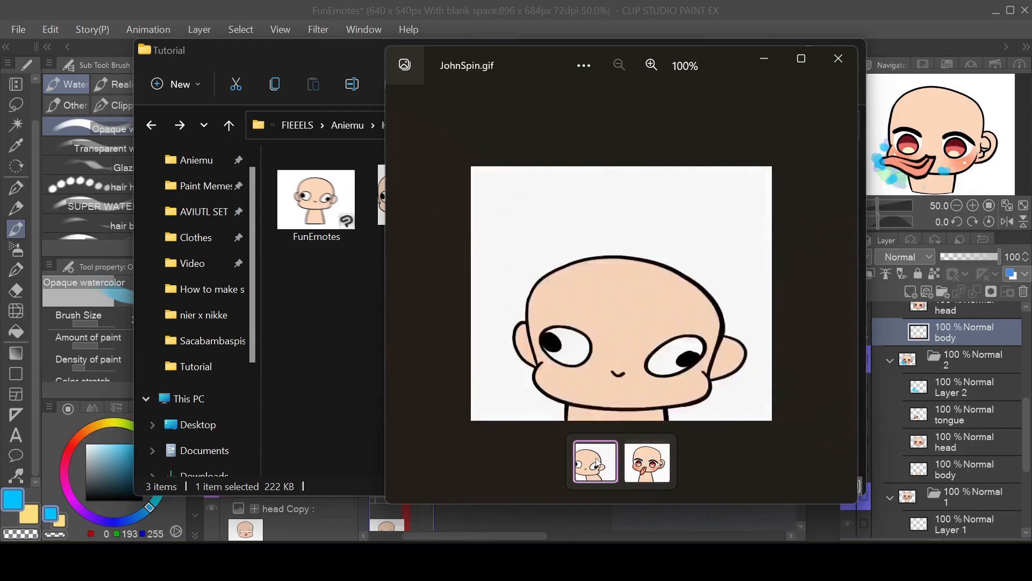
left_click(647, 461)
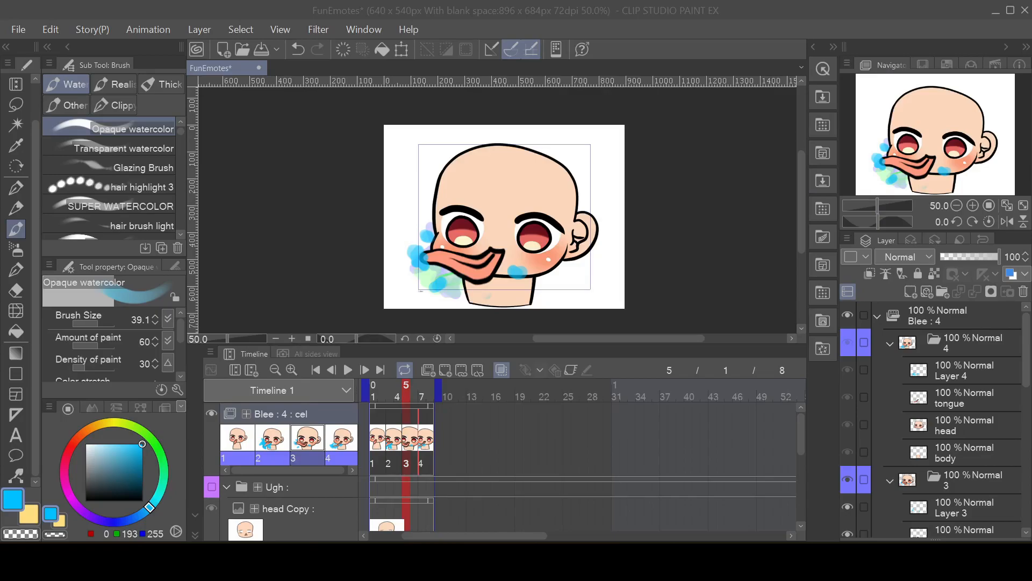
Step: Move the collapsed Blee animation folder directly above Paper, hide it, and show the Ugh folder instead
left_click(877, 317)
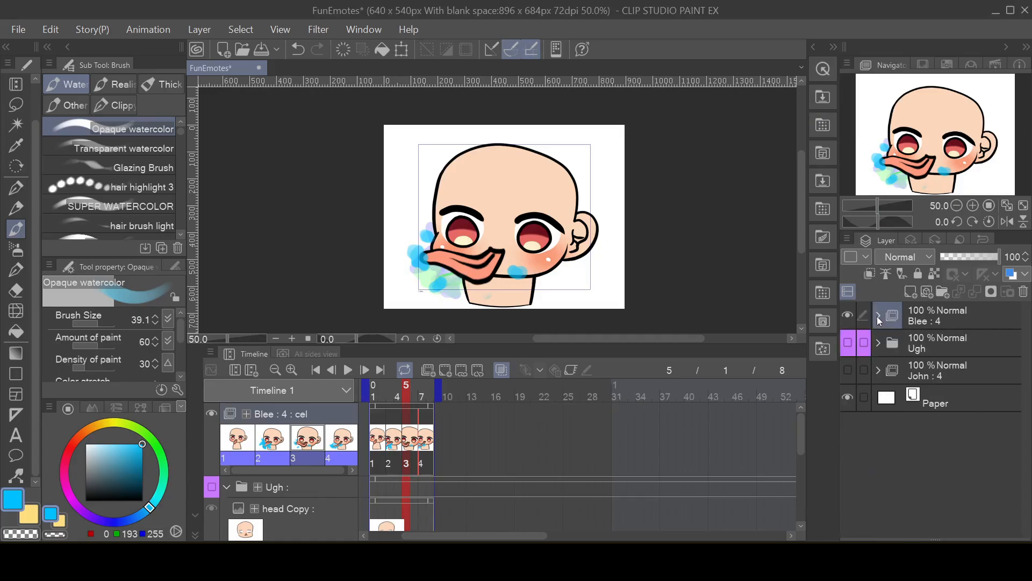
left_click_drag(930, 322, 929, 397)
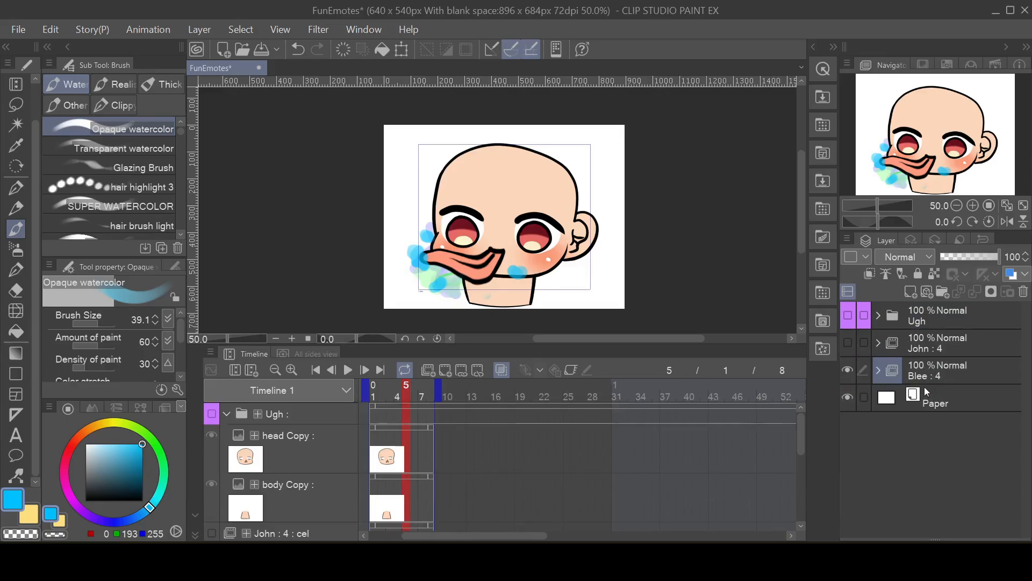
left_click(848, 369)
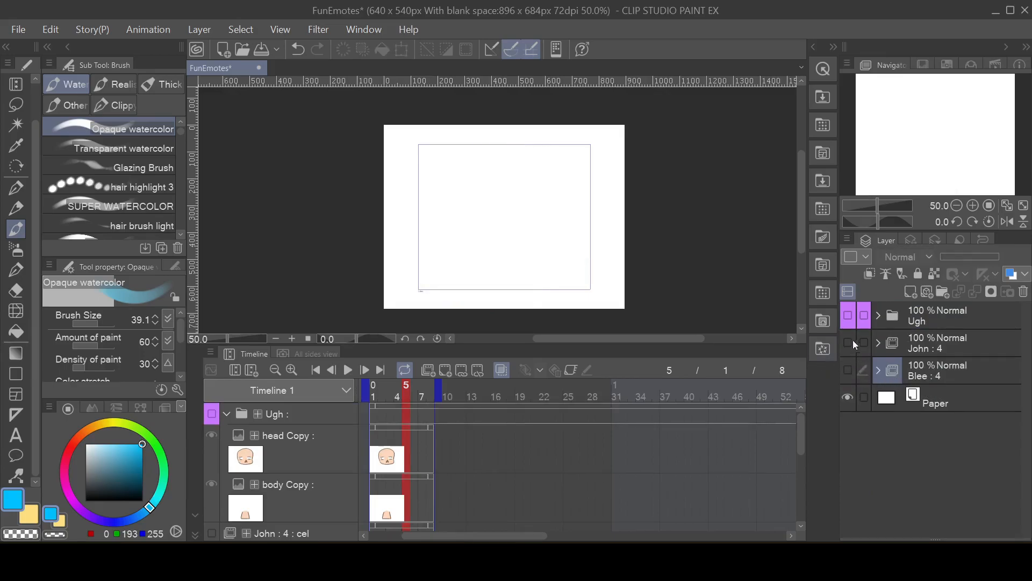
left_click(849, 320)
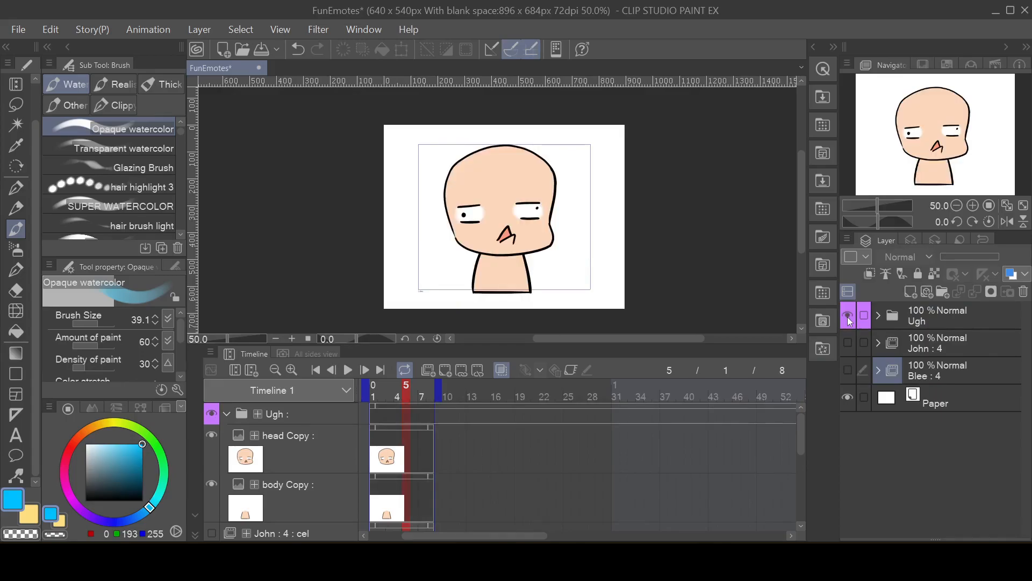
left_click(878, 316)
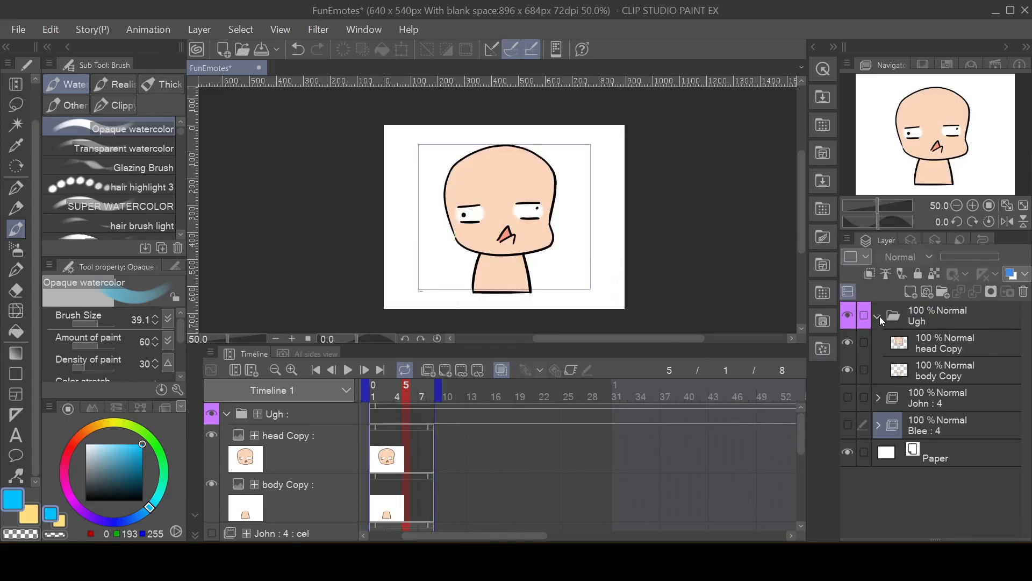
left_click(879, 316)
left_click(934, 315)
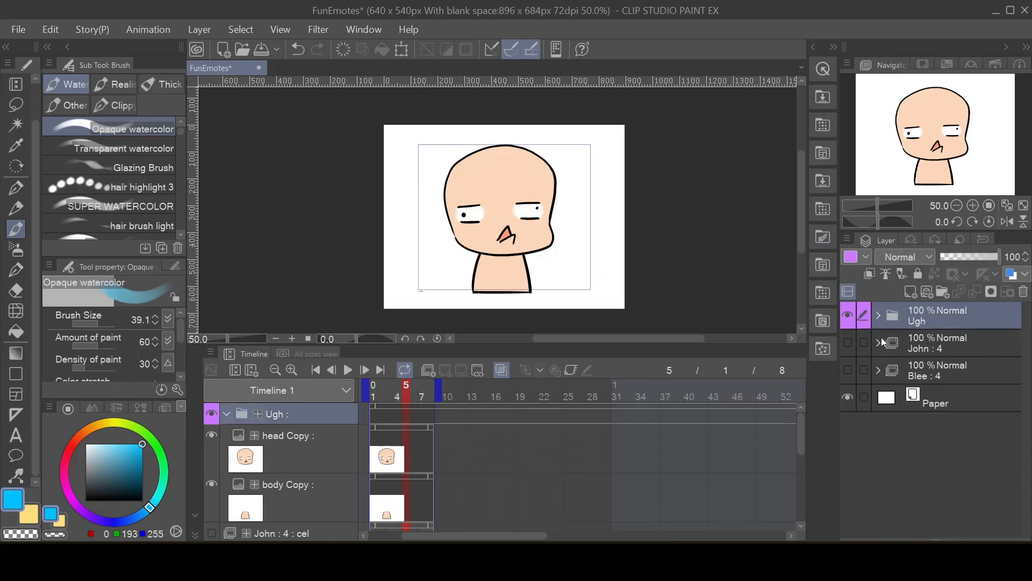
Step: Create a new animation folder, place the Ugh layer folder inside it, and rename that inner folder to 1
left_click(428, 371)
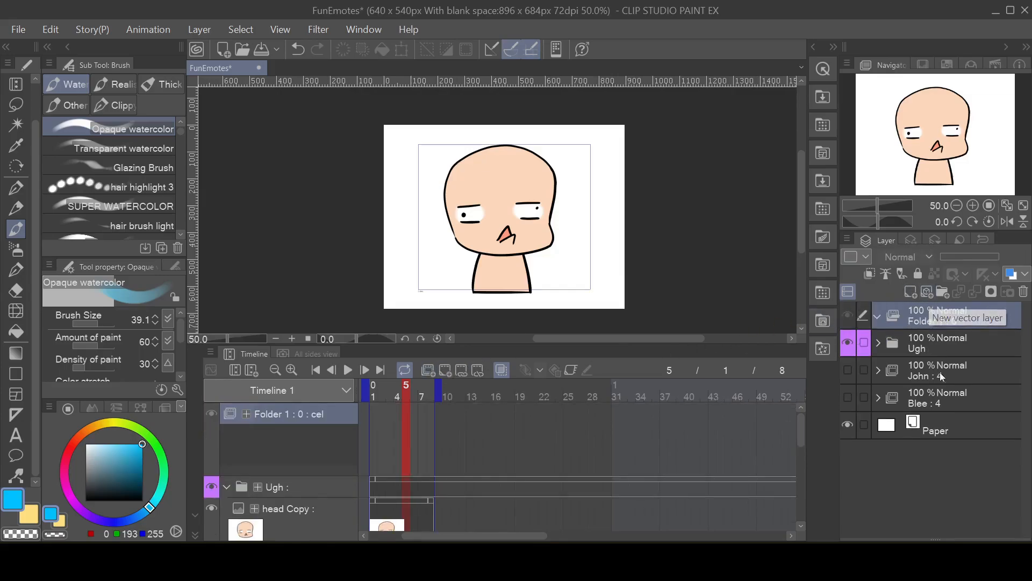
left_click(919, 349)
left_click_drag(919, 348, 949, 319)
double_click(954, 348)
type("1")
key("Return")
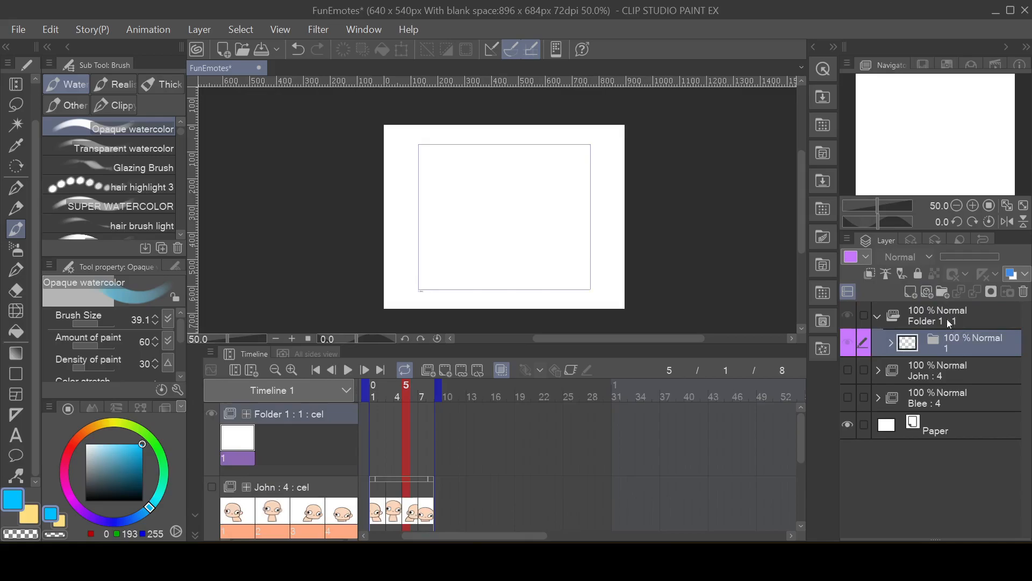
Step: Rename the new animation folder to Ugh and assign cel 1 to frame 1 of its track
double_click(949, 321)
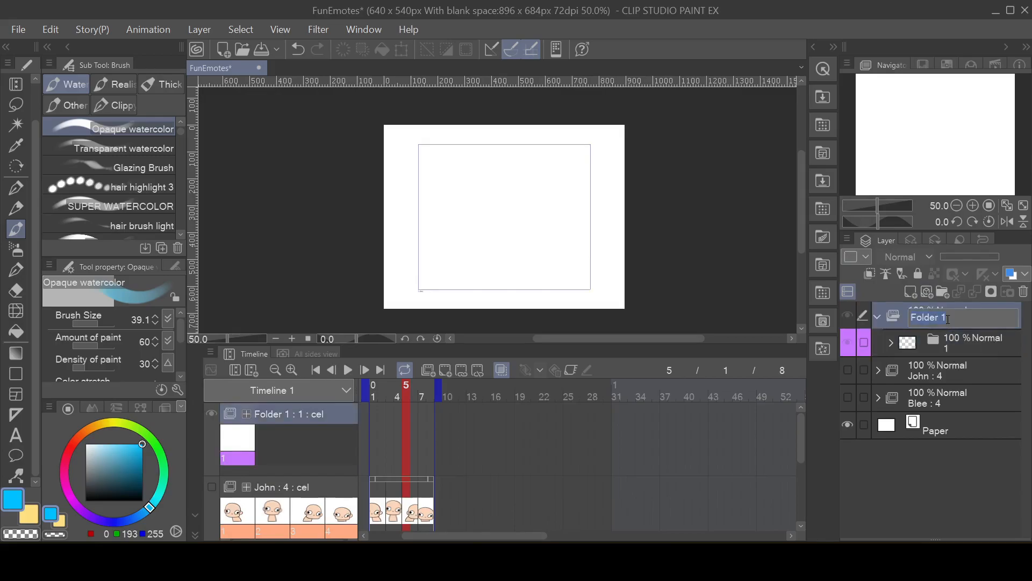
type("Ugh")
key("Return")
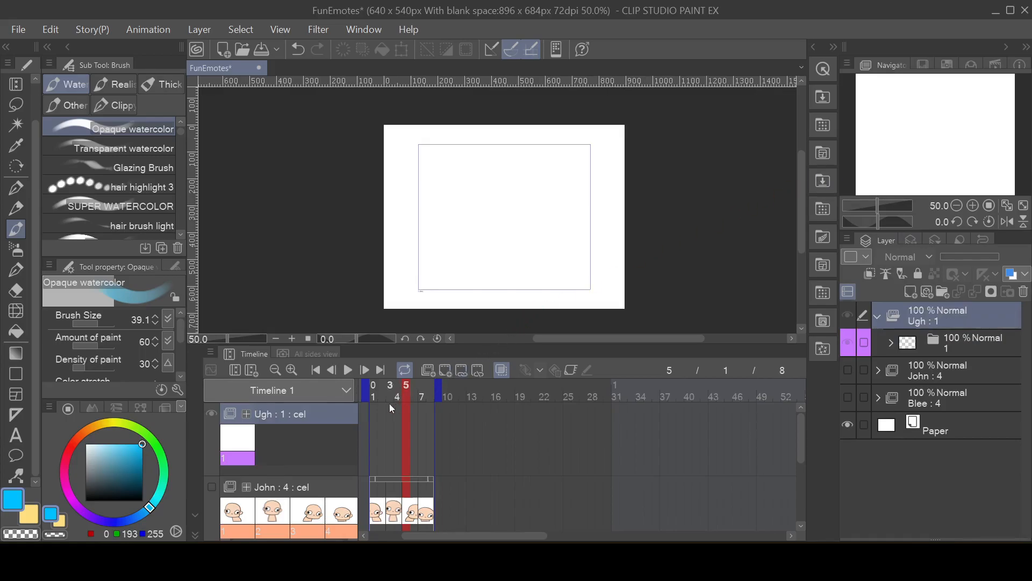
left_click(376, 413)
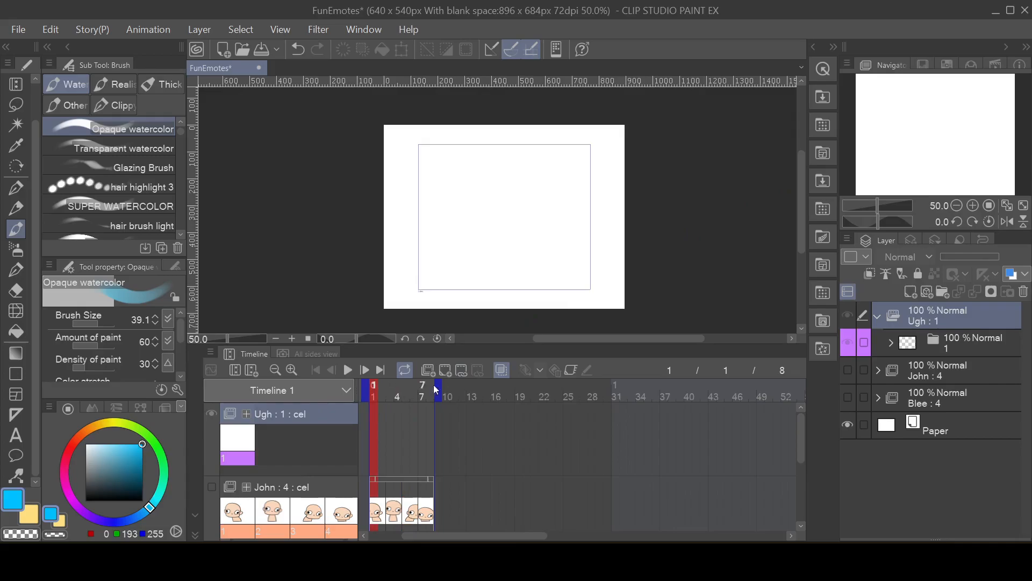
left_click(461, 371)
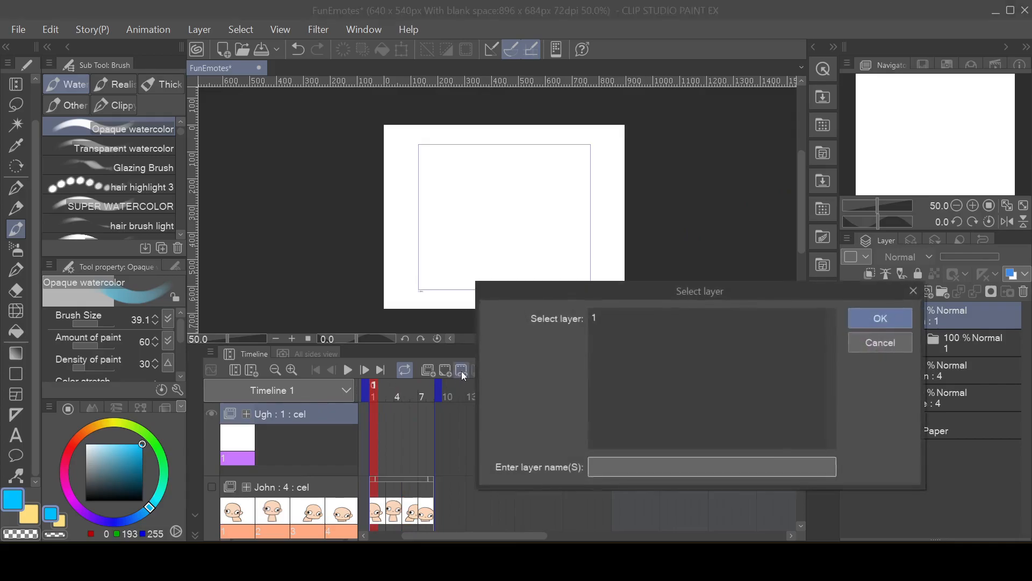
left_click(622, 309)
left_click(891, 319)
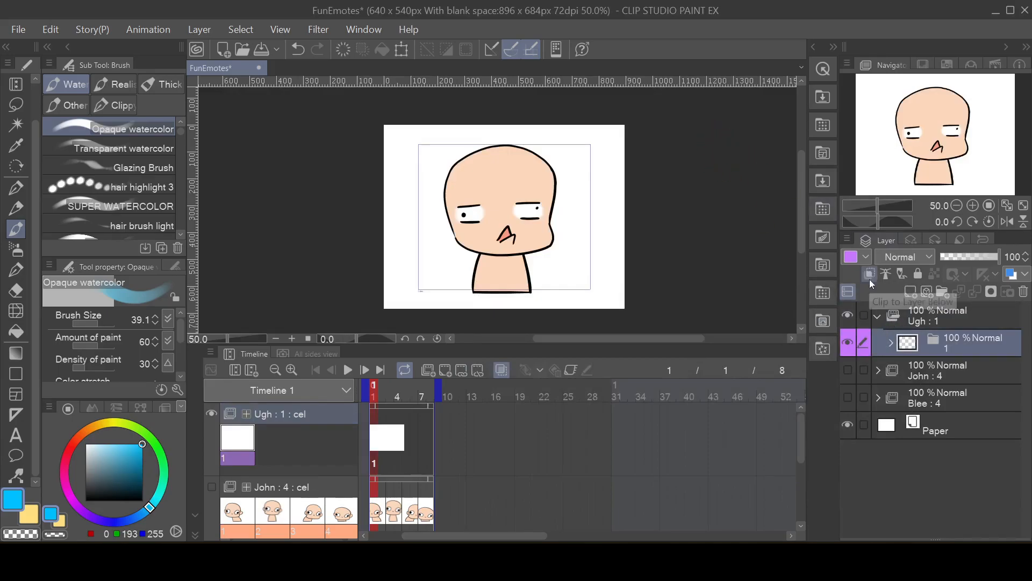
Step: Try expanding the face on cel 1's head Copy layer with the Liquify tool at brush size 637.9, and undo the distortion
left_click(890, 344)
left_click(946, 373)
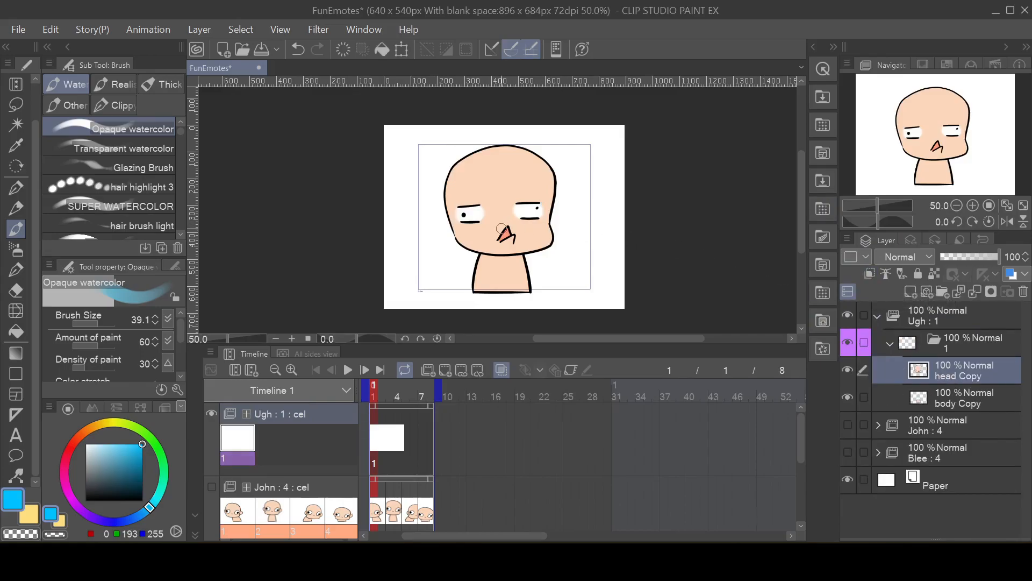
scroll(502, 229, "up", 1)
mouse_move(607, 225)
left_mouse_down()
mouse_move(568, 237)
mouse_move(644, 225)
mouse_move(625, 219)
mouse_move(643, 191)
mouse_move(652, 214)
left_mouse_up()
scroll(626, 209, "down", 1)
scroll(646, 196, "up", 1)
left_click_drag(617, 244, 626, 248)
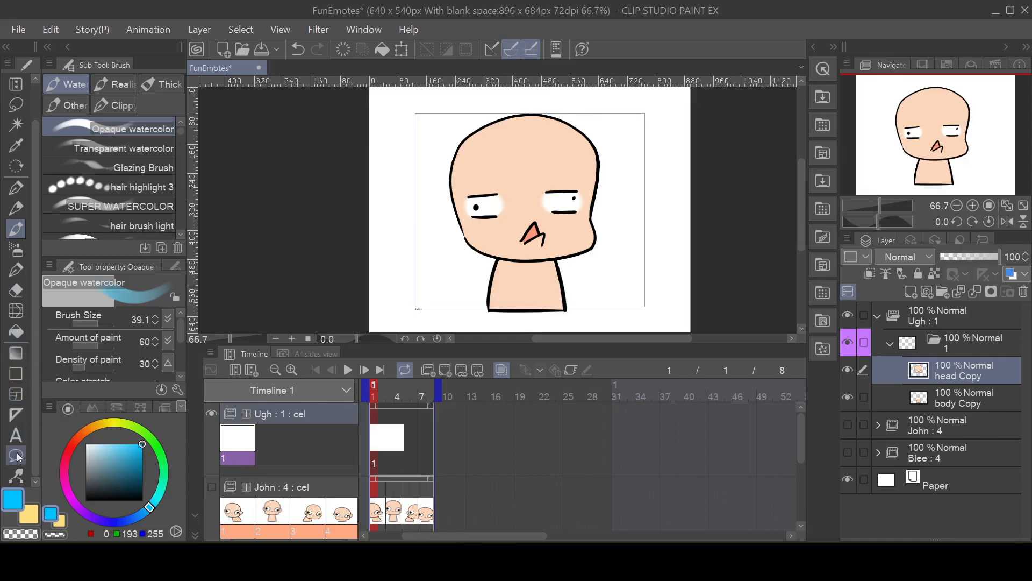
left_click(15, 315)
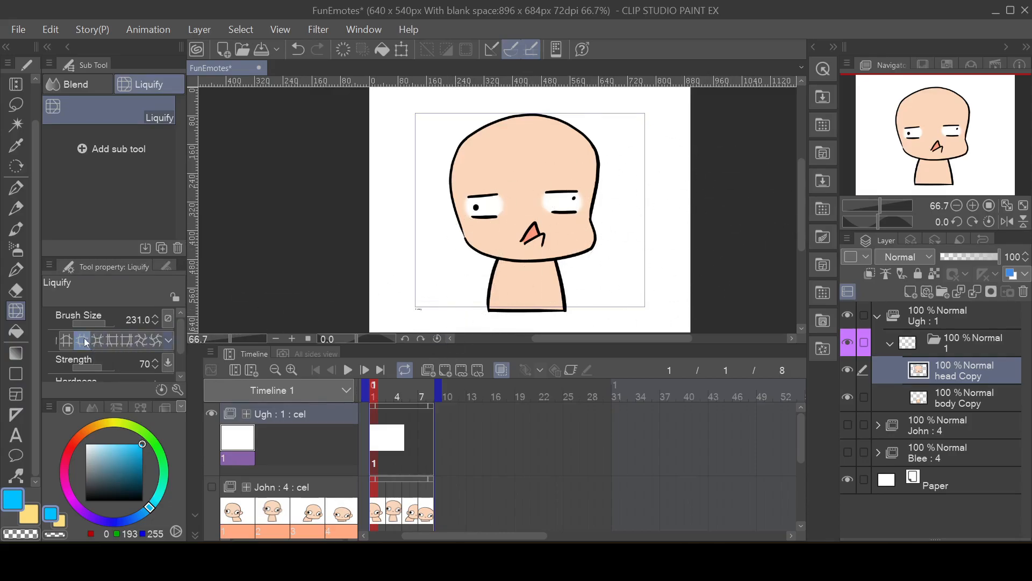
left_click_drag(105, 321, 110, 319)
left_click_drag(524, 185, 536, 183)
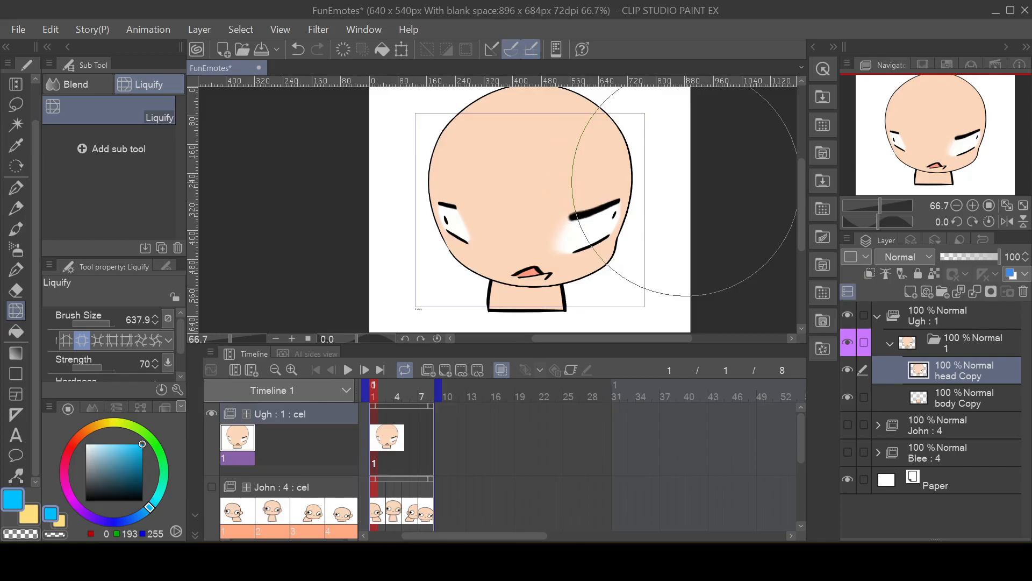
scroll(546, 195, "down", 1)
scroll(544, 195, "up", 1)
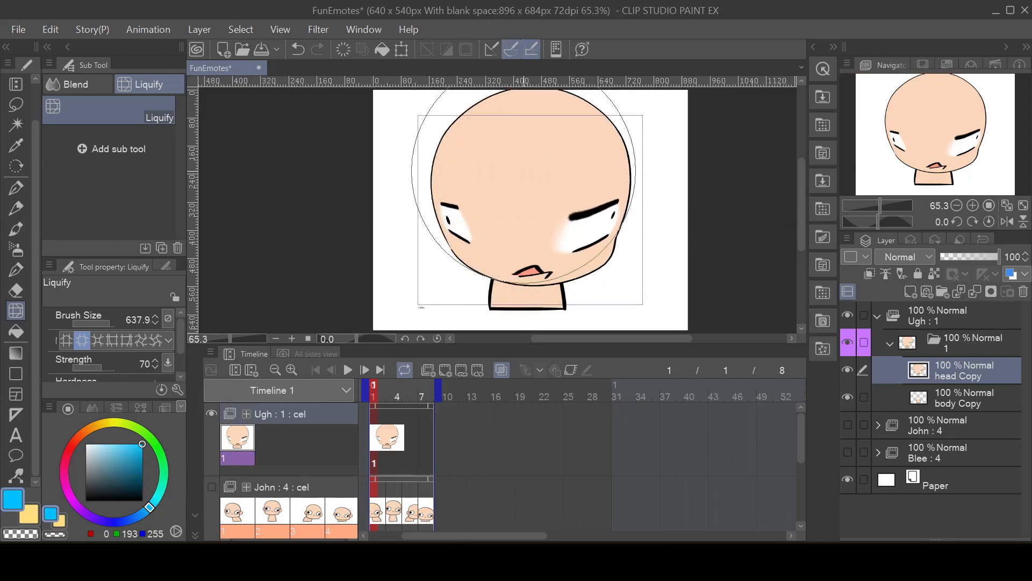
key("ctrl+z")
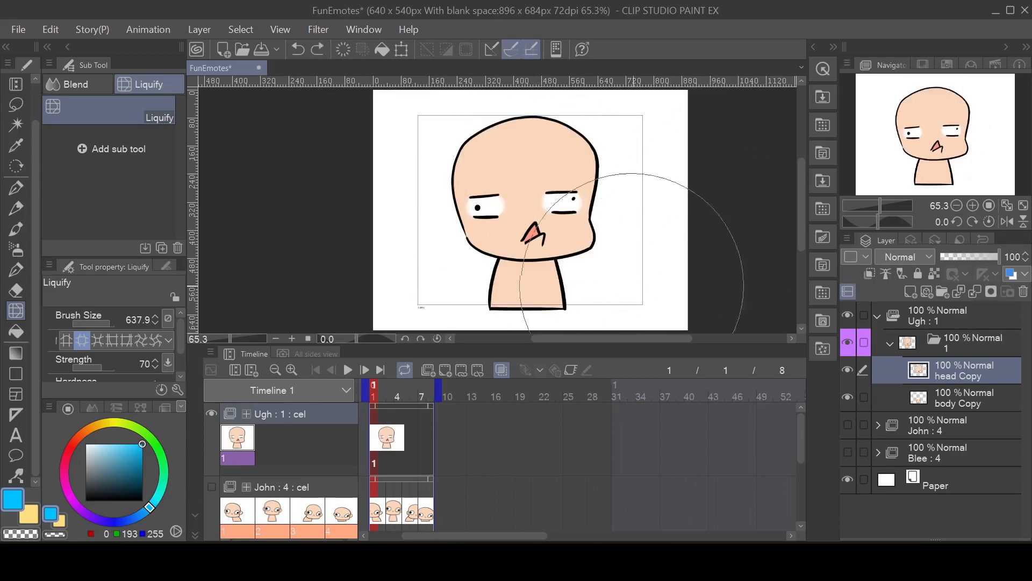
Step: Duplicate the cel 1 folder inside Ugh and assign the resulting cel 2 to frame 3 of the Ugh track
left_click(982, 347)
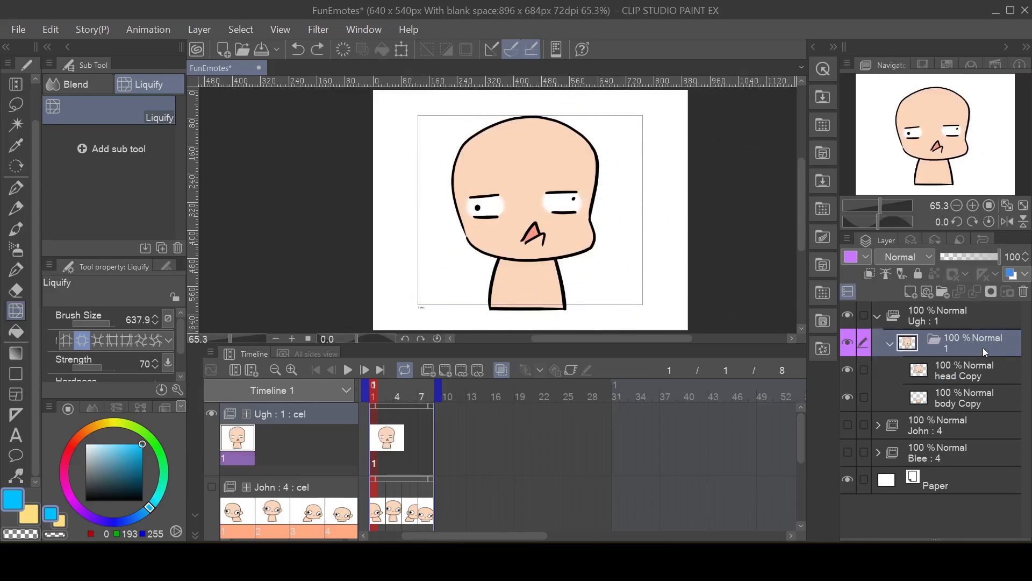
right_click(976, 343)
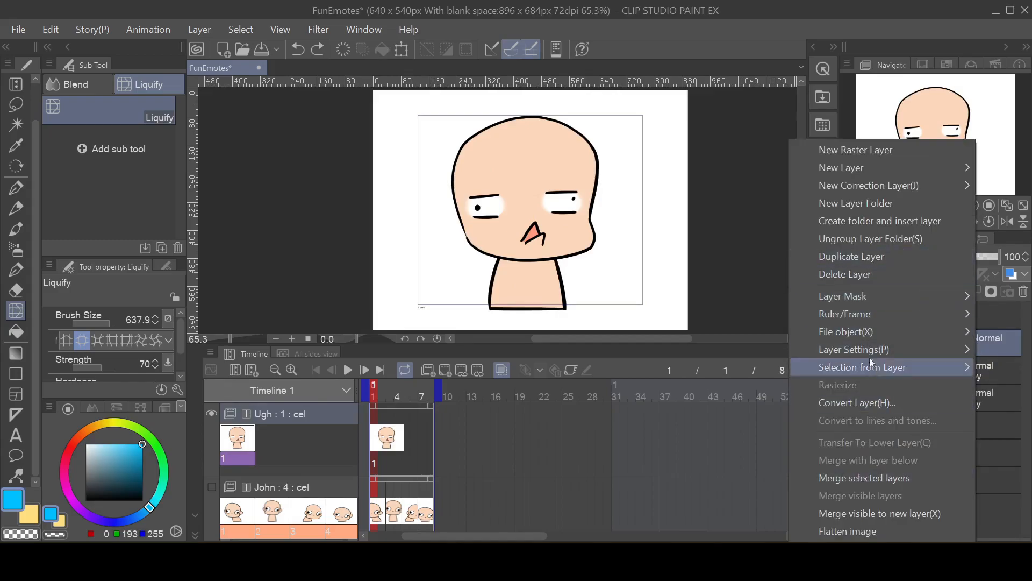
left_click(871, 262)
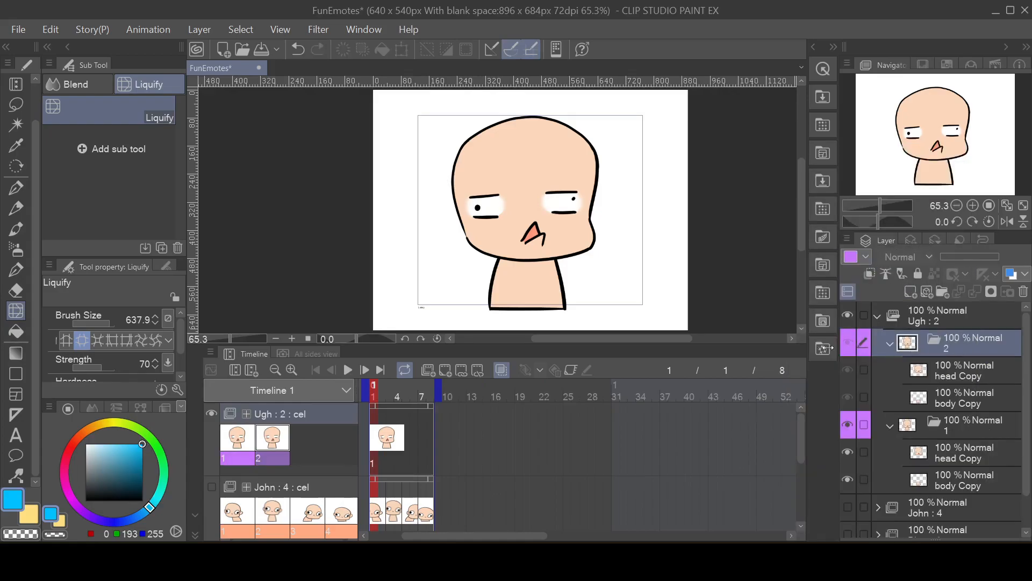
left_click(393, 418)
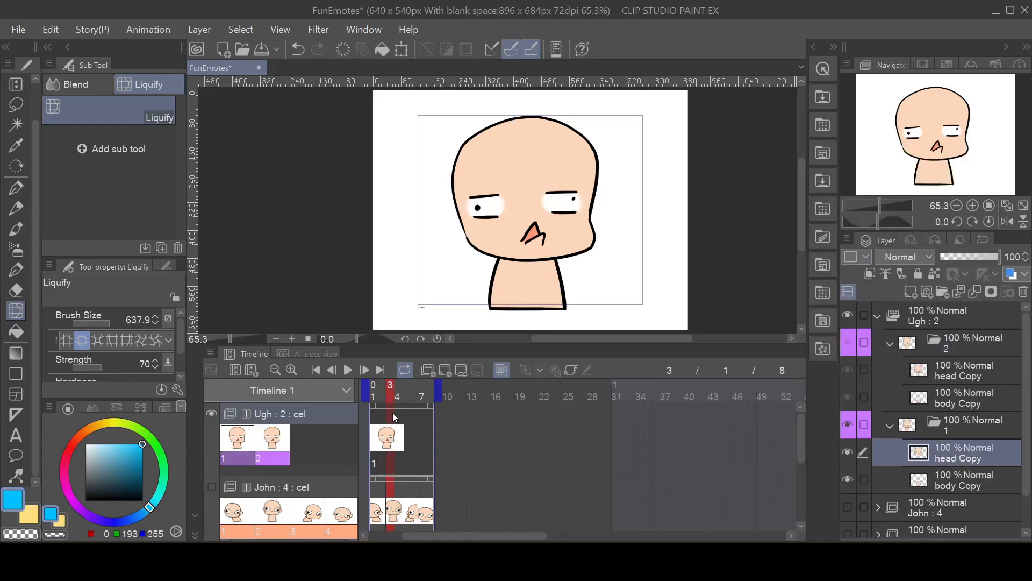
left_click(463, 370)
left_click(651, 333)
left_click(856, 312)
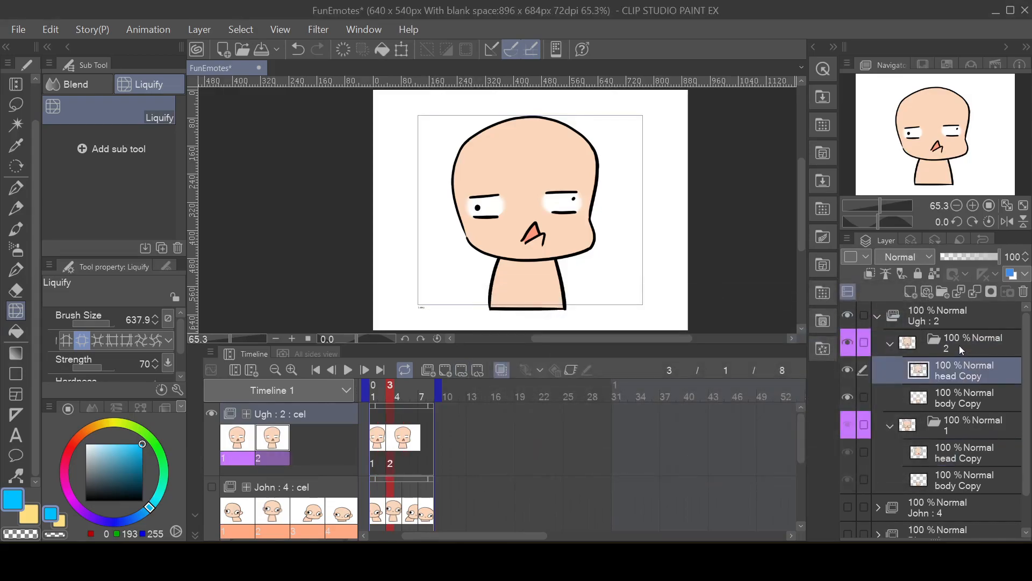
left_click(960, 344)
right_click(960, 344)
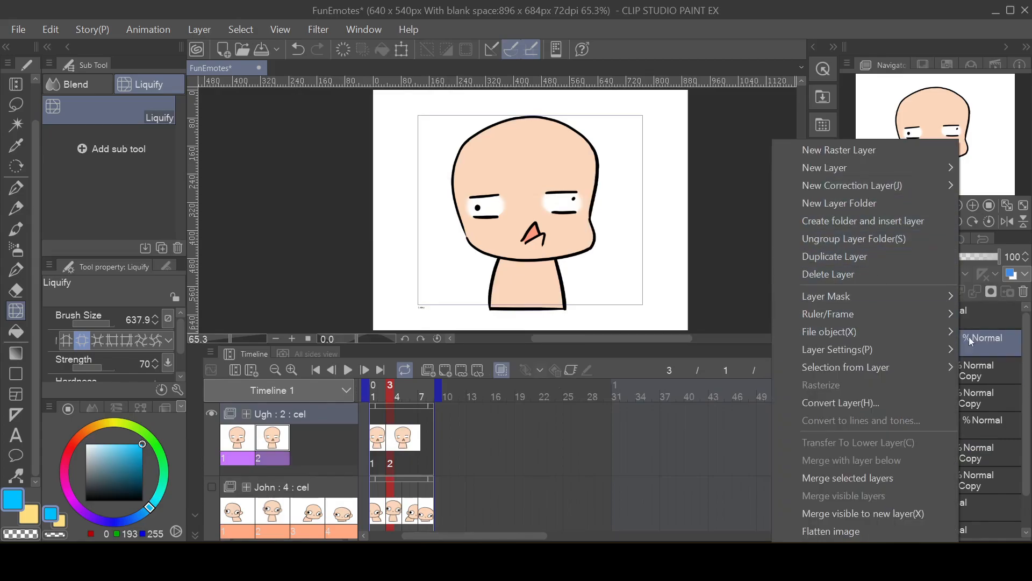
left_click(980, 365)
left_click(968, 376)
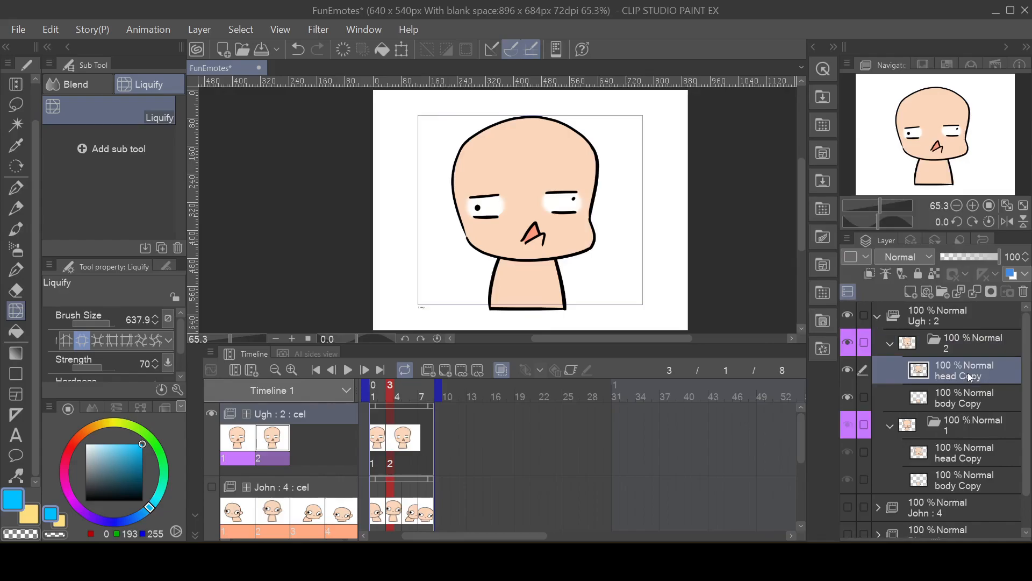
left_click(976, 338)
right_click(976, 337)
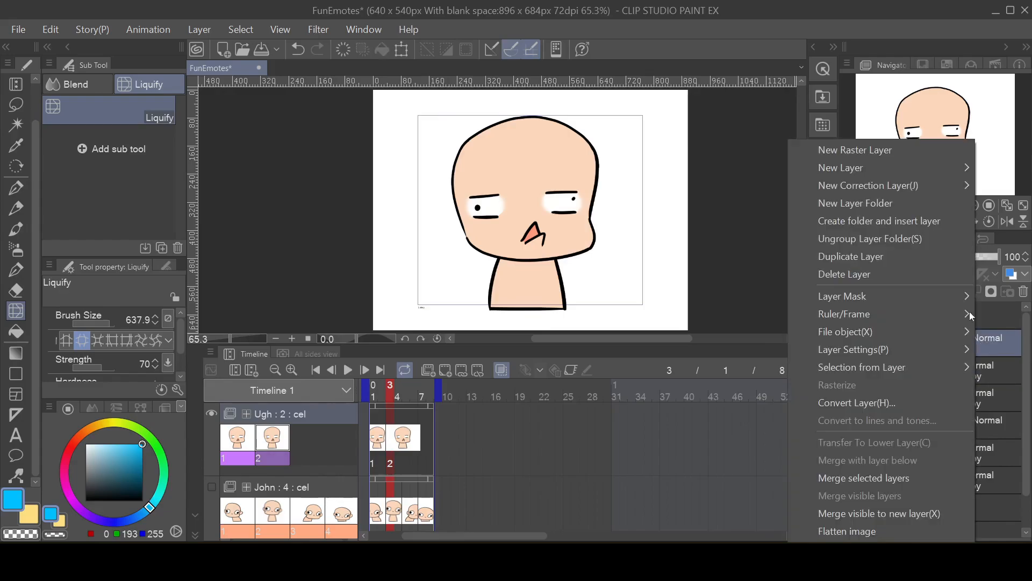
left_click(1005, 369)
Step: Expand the face on cel 2's head Copy layer slightly with the Liquify tool, undoing the first, stronger distortion
left_click(982, 366)
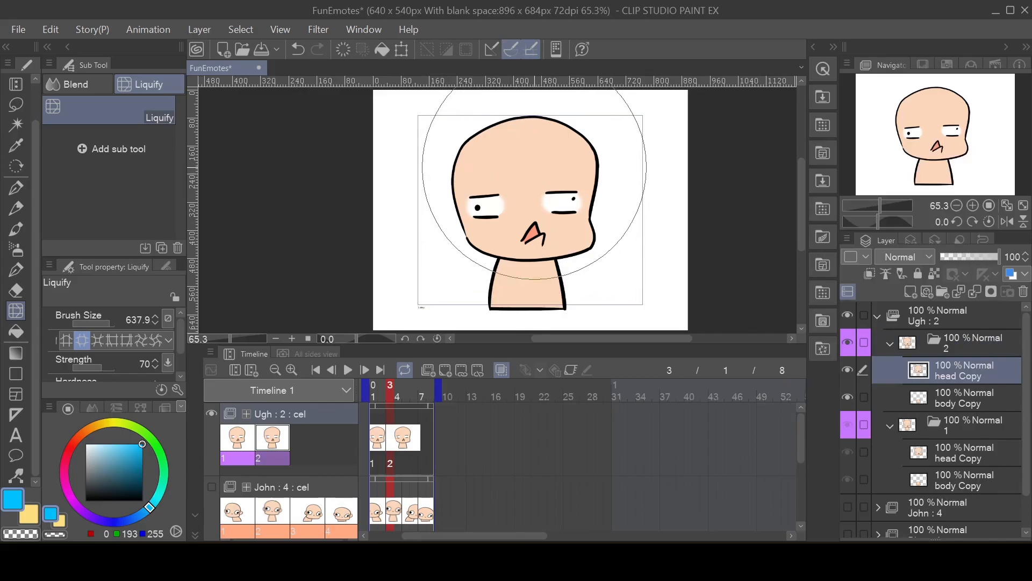
left_click_drag(533, 166, 534, 166)
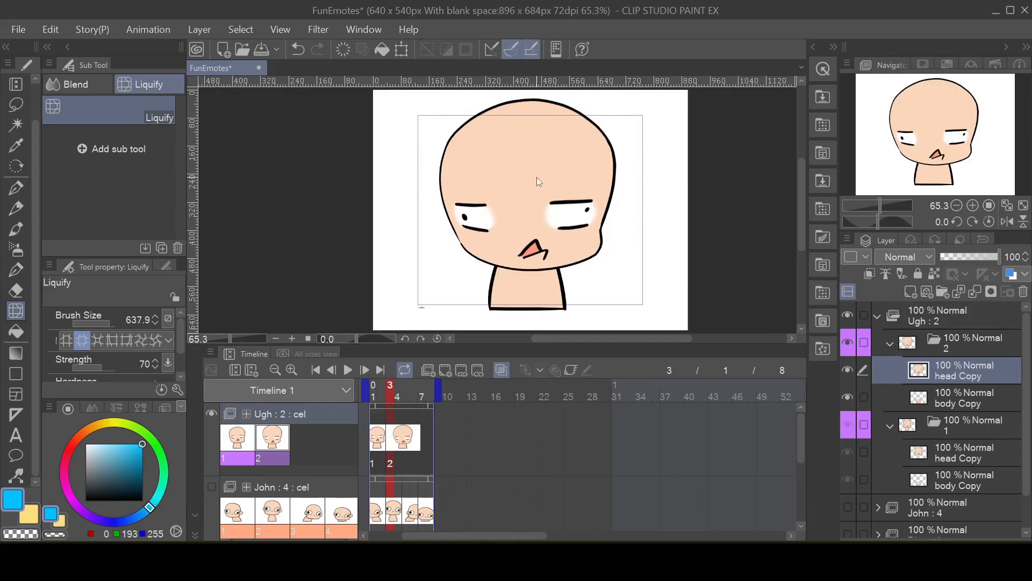
key("ctrl+z")
left_click_drag(536, 176, 536, 176)
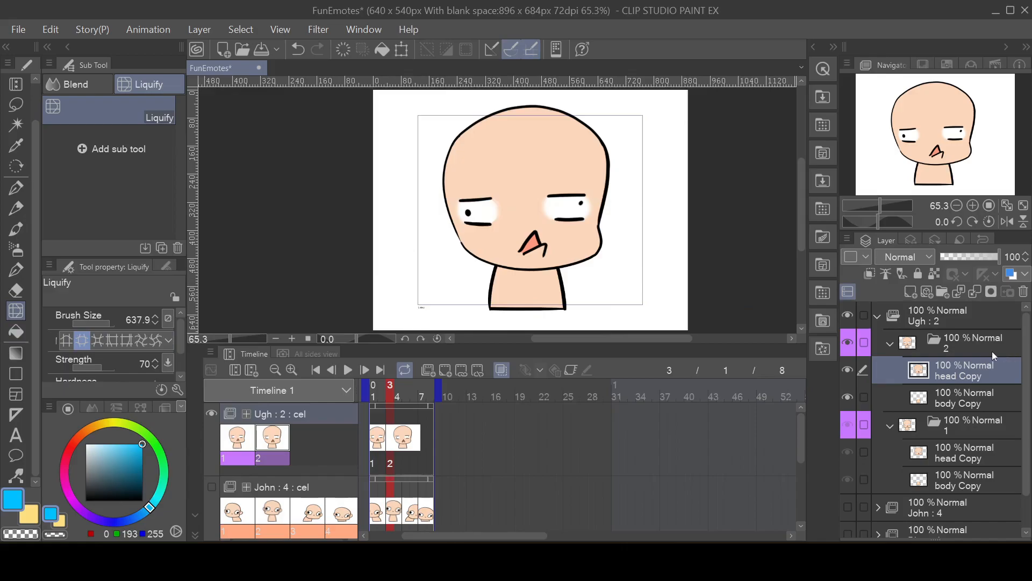
Step: Duplicate the cel 2 folder and assign the resulting cel 3 to frame 5 of the Ugh track
left_click(959, 347)
right_click(952, 343)
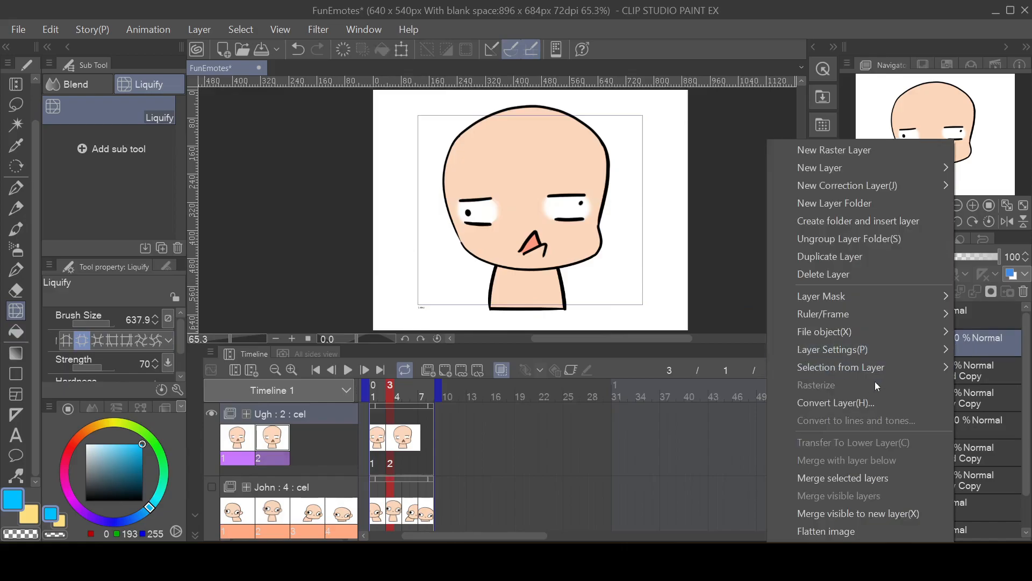
key("Escape")
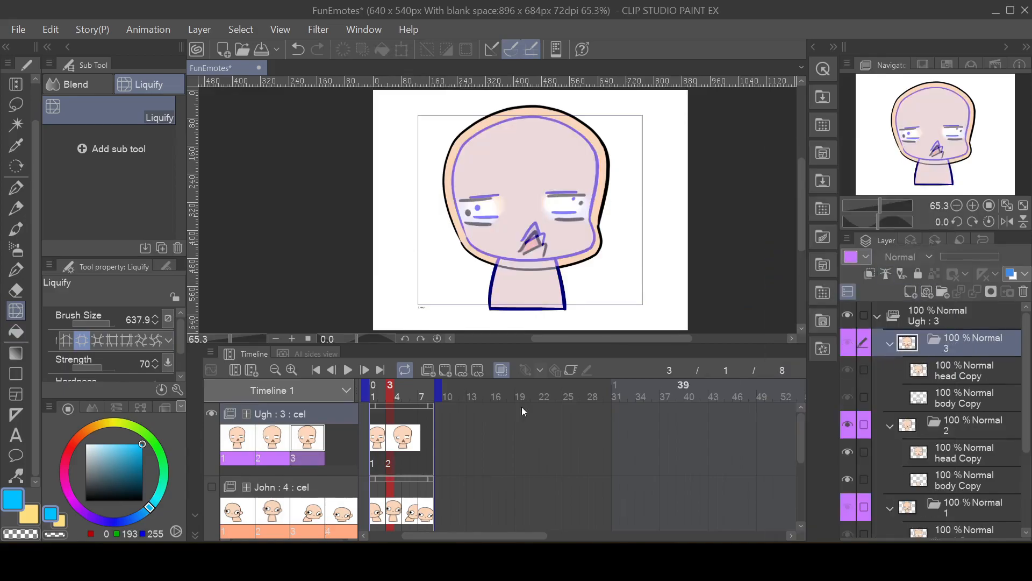
left_click(406, 415)
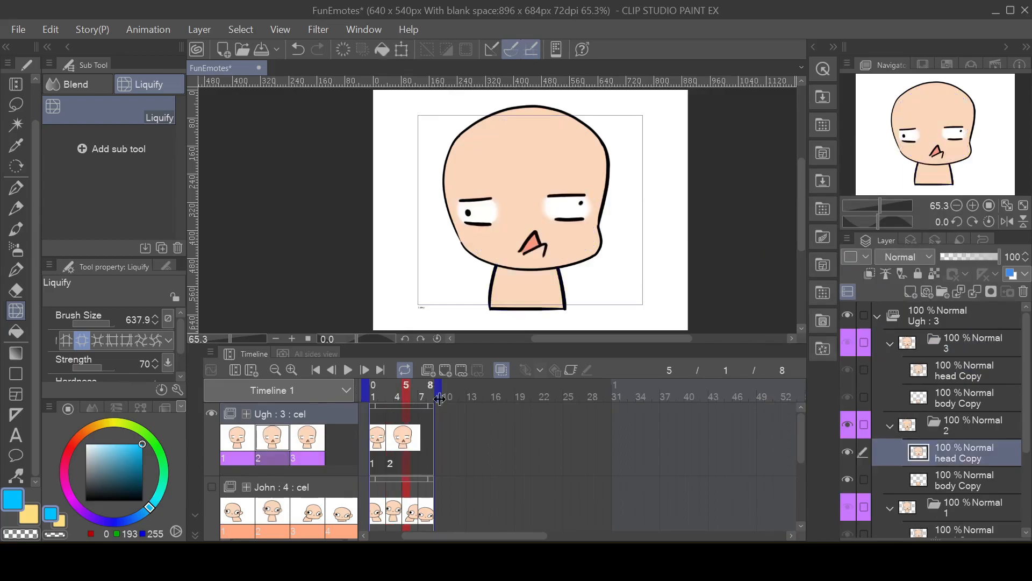
left_click(463, 369)
left_click(601, 351)
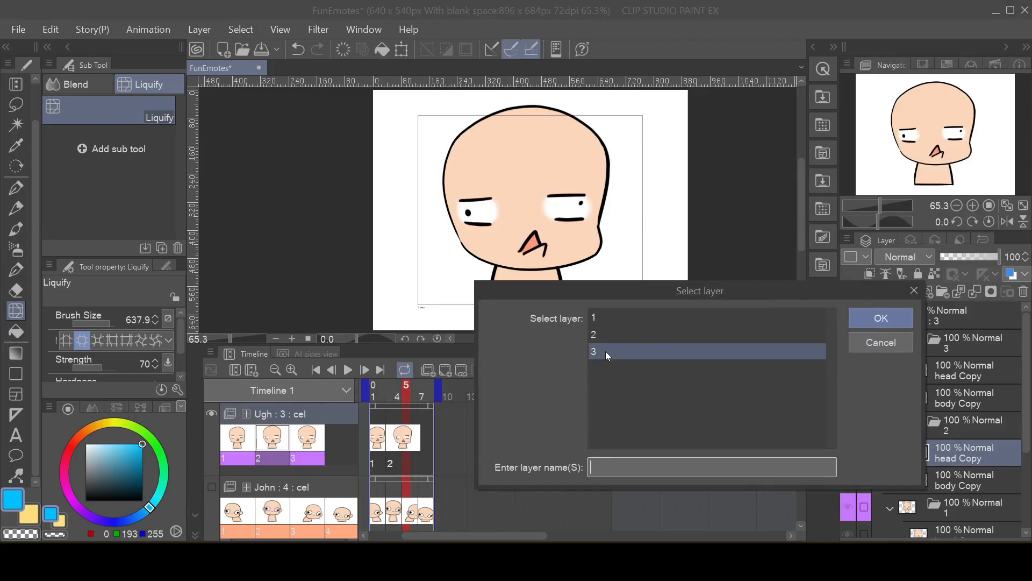
left_click(882, 318)
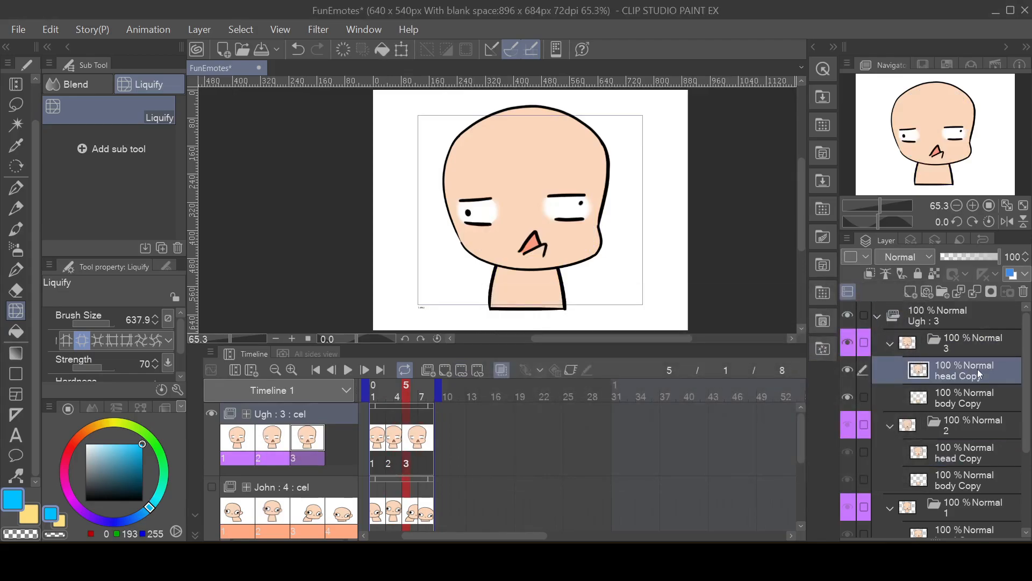
Step: Expand the face further on cel 3's head Copy layer with the Liquify tool, and collapse the cel 3 folder
mouse_move(532, 185)
left_mouse_down()
mouse_move(525, 192)
mouse_move(533, 181)
left_mouse_up()
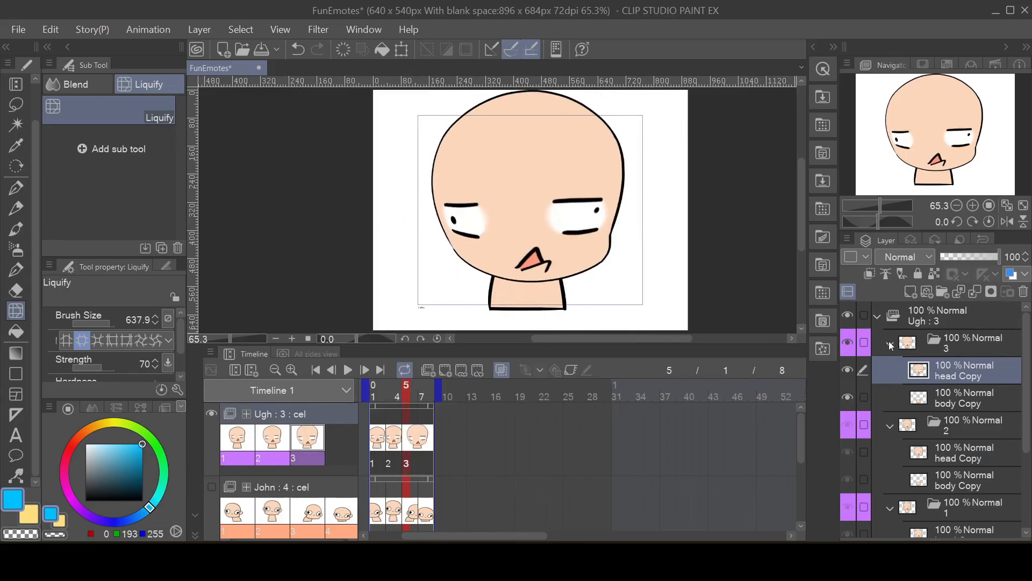
left_click(890, 346)
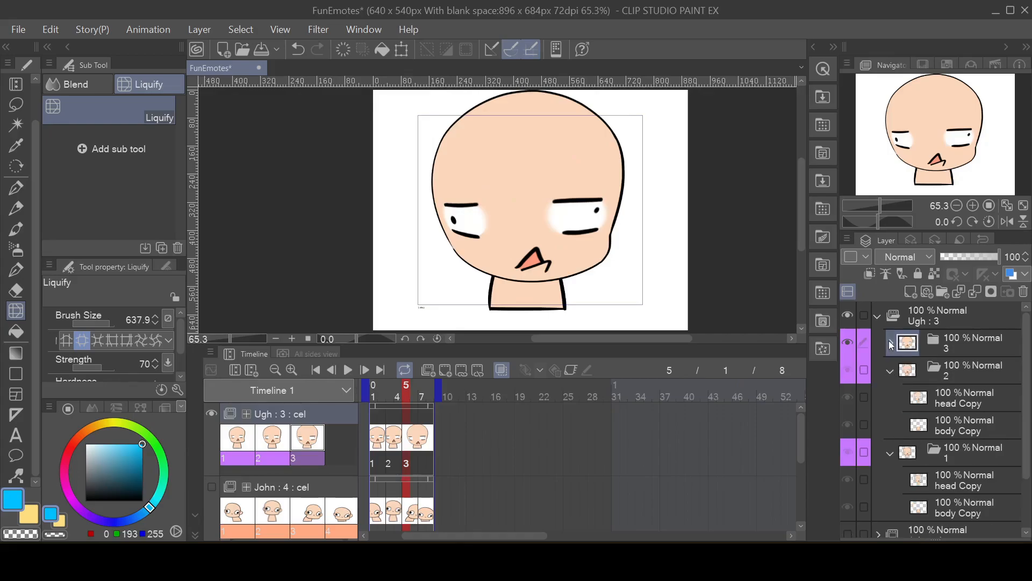
Step: Duplicate the cel 3 folder and assign the resulting cel 4 to frame 7 of the Ugh track
left_click(966, 349)
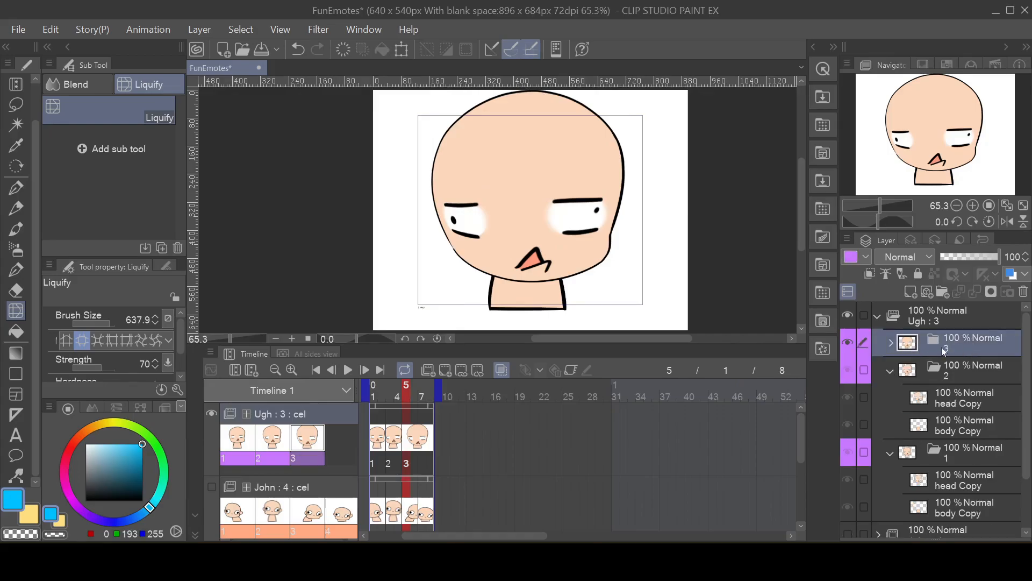
right_click(958, 351)
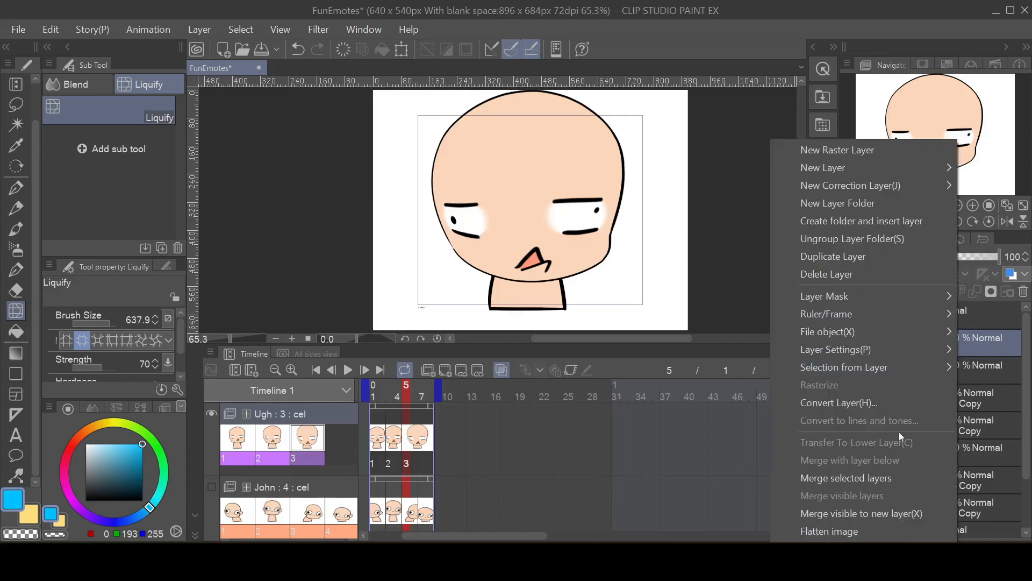
left_click(863, 259)
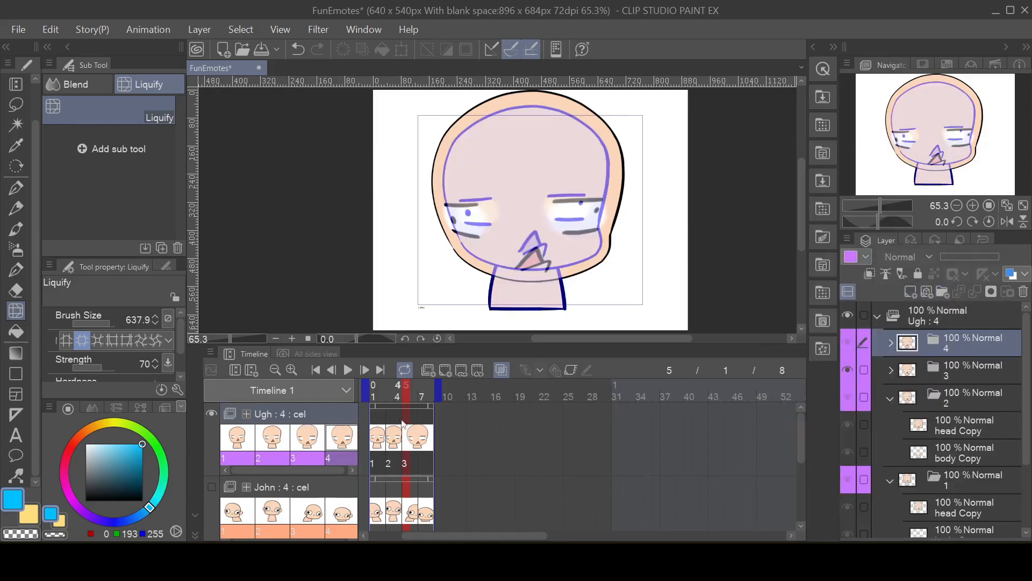
left_click(422, 421)
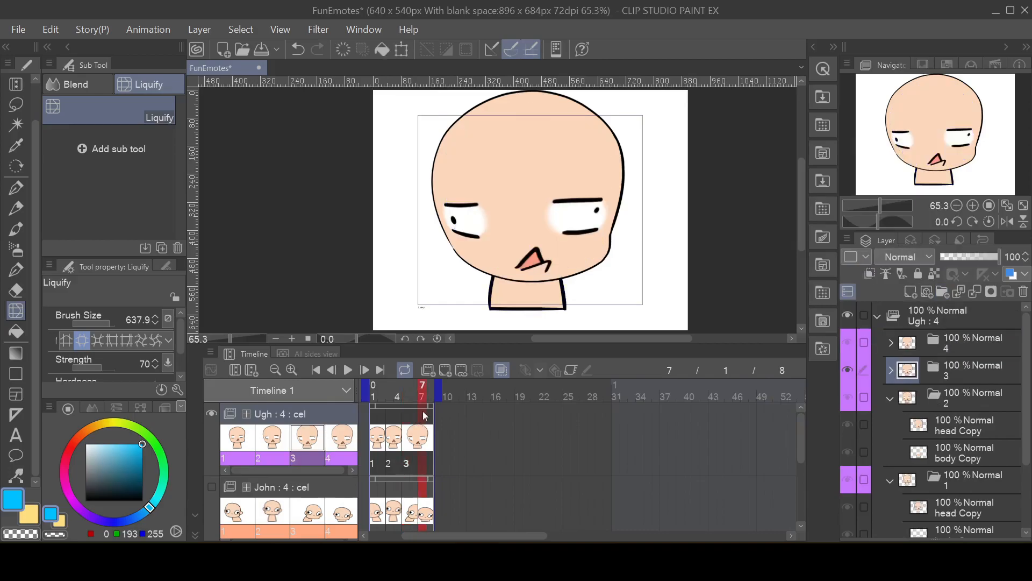
left_click(461, 370)
left_click(625, 370)
left_click(876, 318)
Step: Expand the cel 4 folder and inflate the face on its head Copy layer even more with the Liquify tool
left_click(890, 343)
left_click(972, 368)
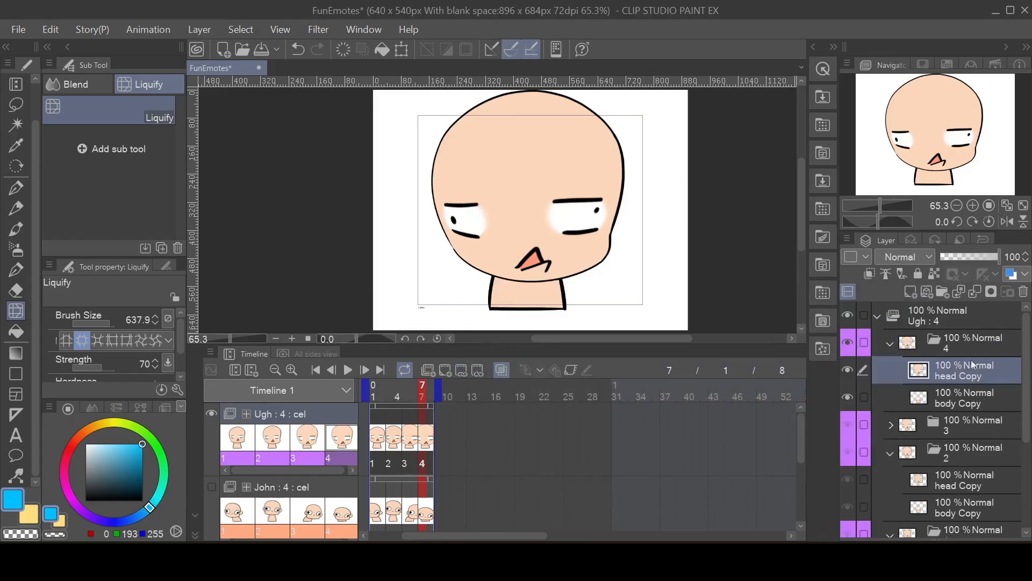
left_click(531, 181)
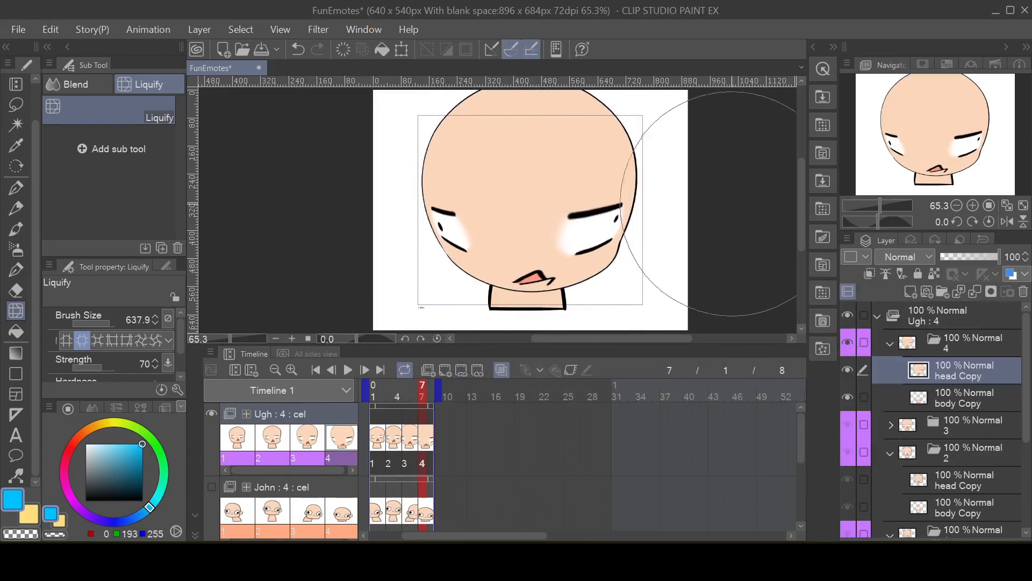
Step: Play the Ugh animation and step through its frames to check how the head swells from cel to cel
left_click(349, 370)
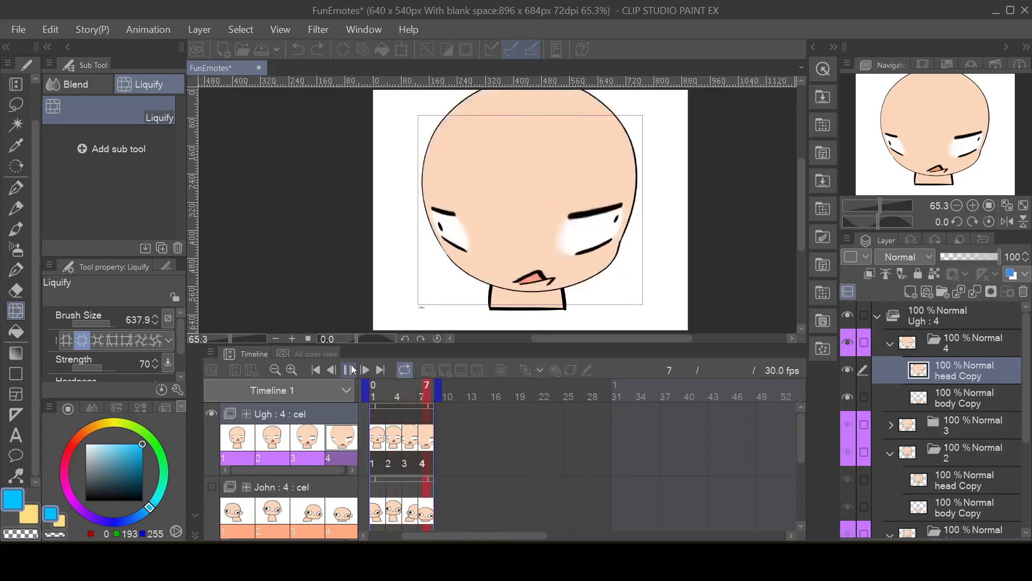
left_click(349, 369)
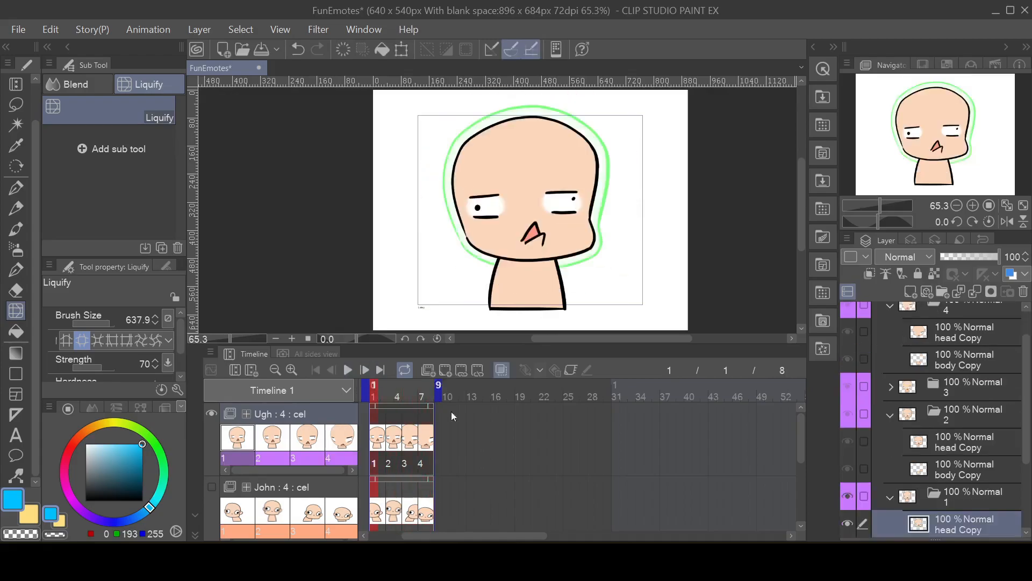
left_click(424, 454)
left_click(384, 450)
left_click(397, 451)
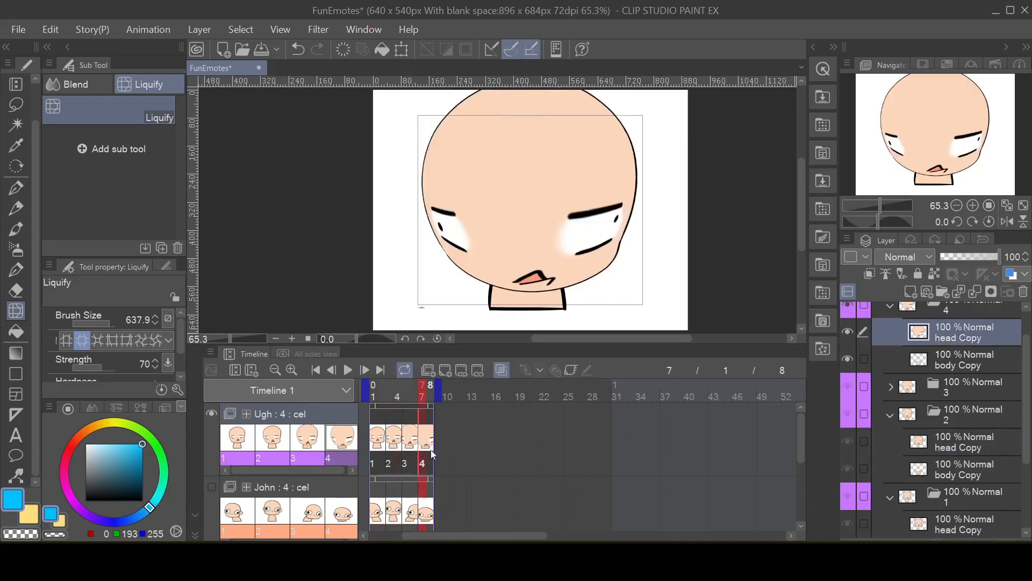
left_click(383, 452)
left_click(392, 454)
left_click(375, 451)
left_click(398, 451)
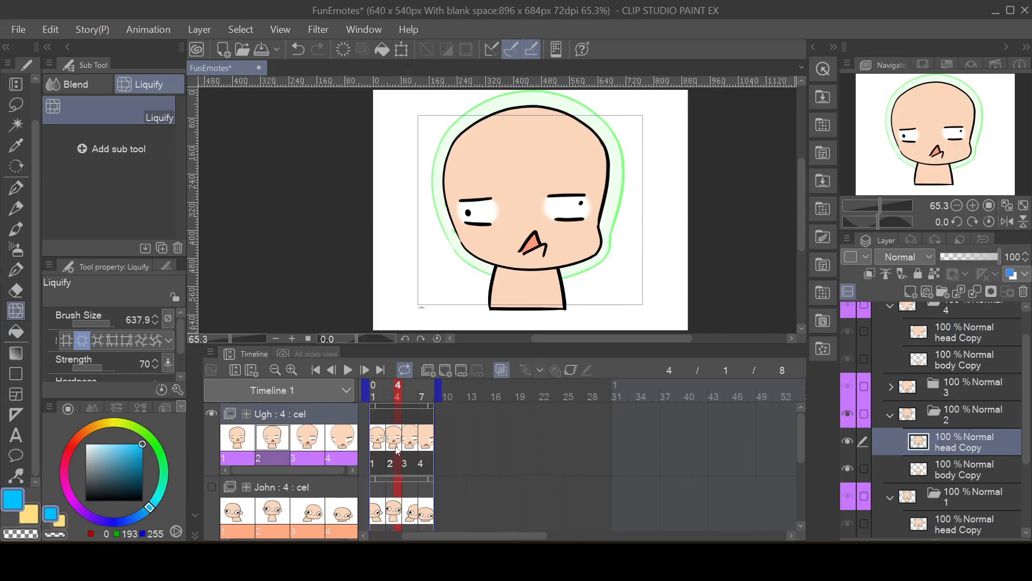
Step: Bulge the neck slightly outward on cel 2's body Copy layer with the Liquify tool
left_click(972, 421)
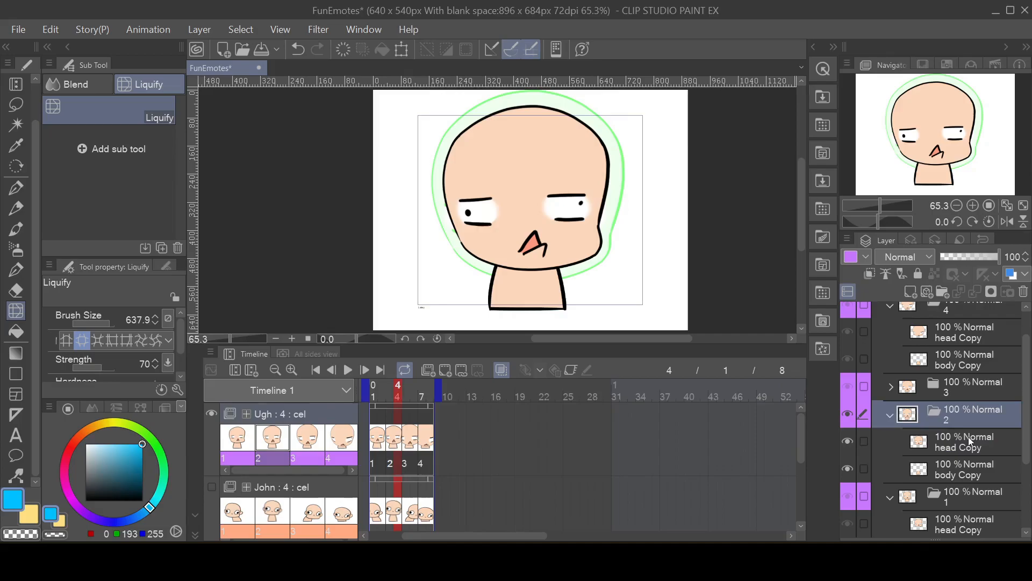
left_click(962, 472)
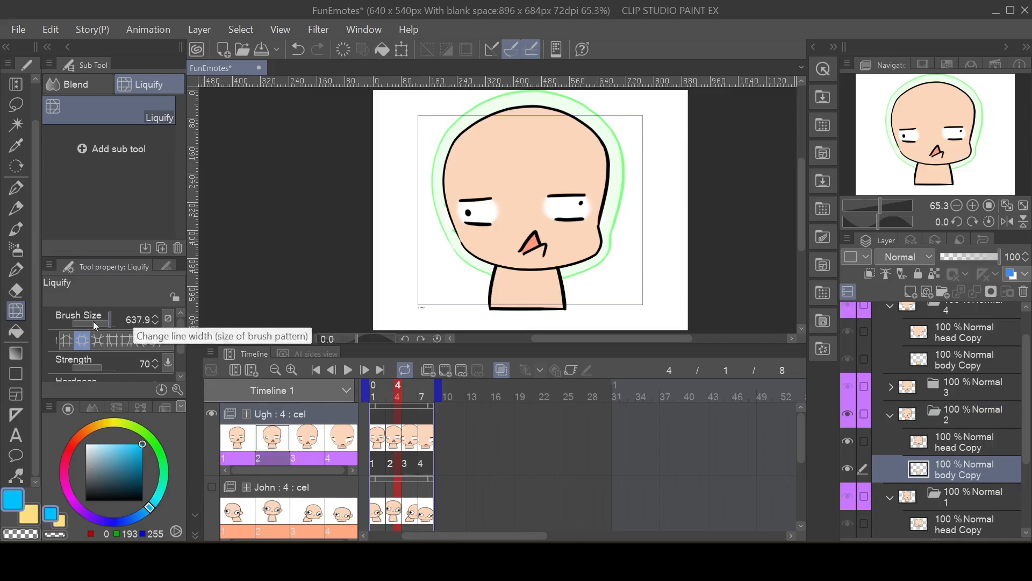
left_click_drag(527, 197, 527, 197)
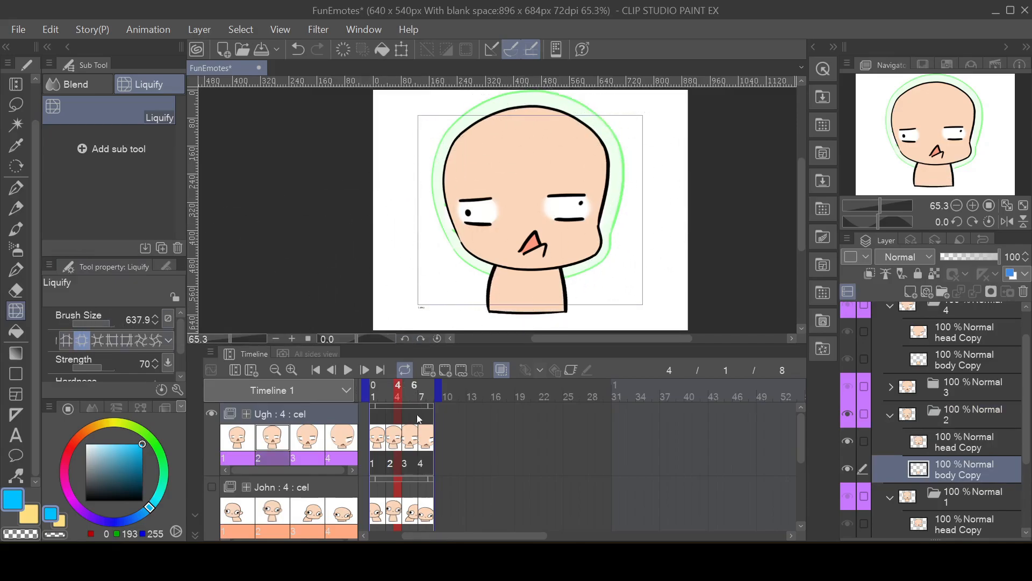
Step: Go to frame 5 and bulge the neck outward on cel 3's body Copy layer with repeated Liquify applications
left_click(406, 436)
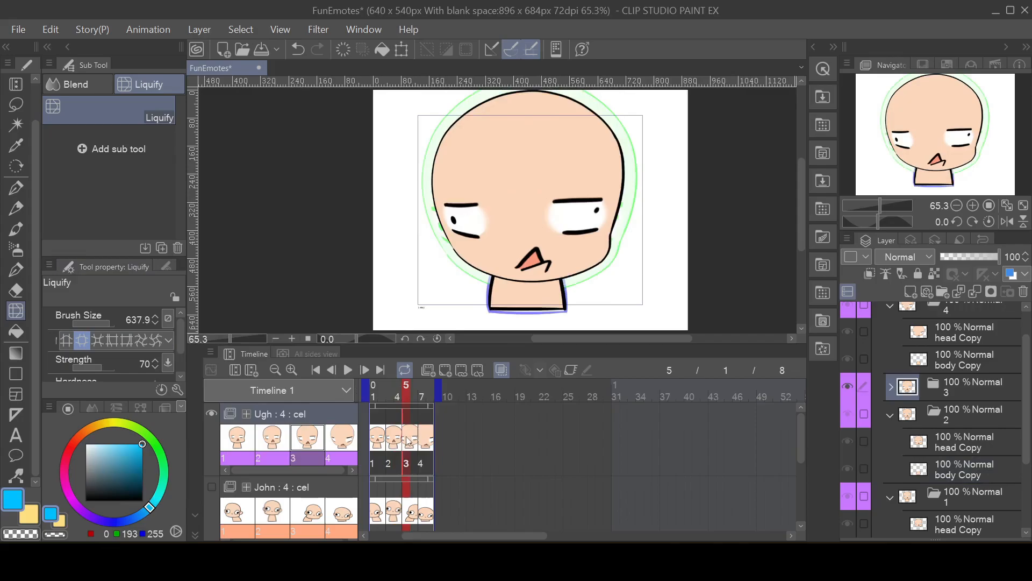
left_click(892, 386)
left_click(942, 439)
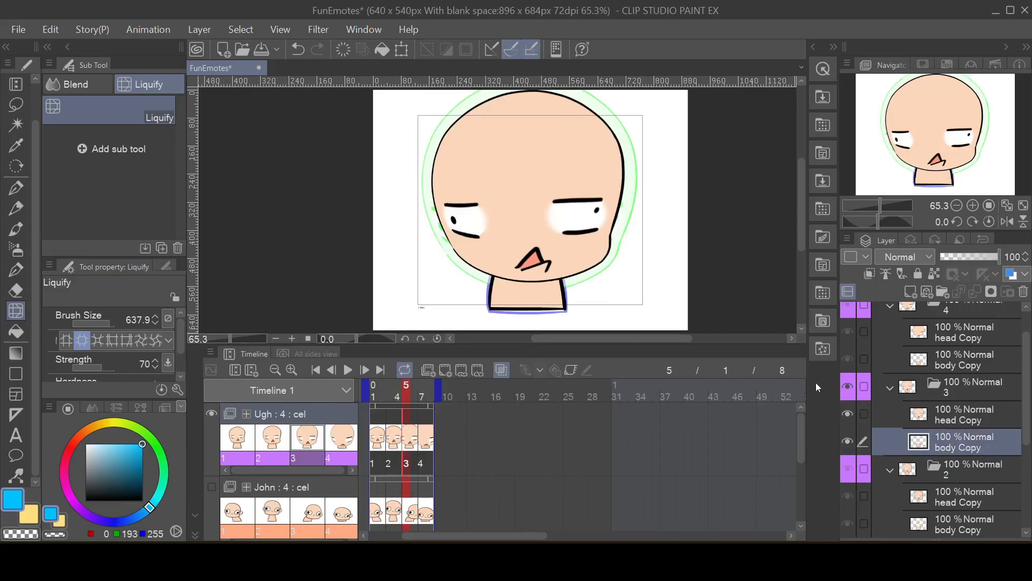
left_click(524, 198)
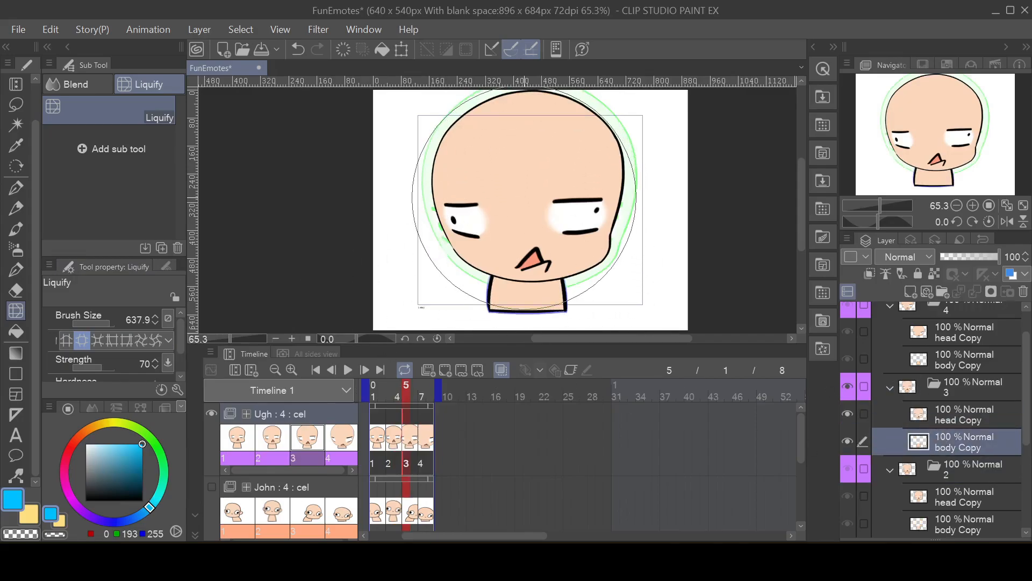
left_click(525, 198)
left_click(525, 198)
left_click(524, 197)
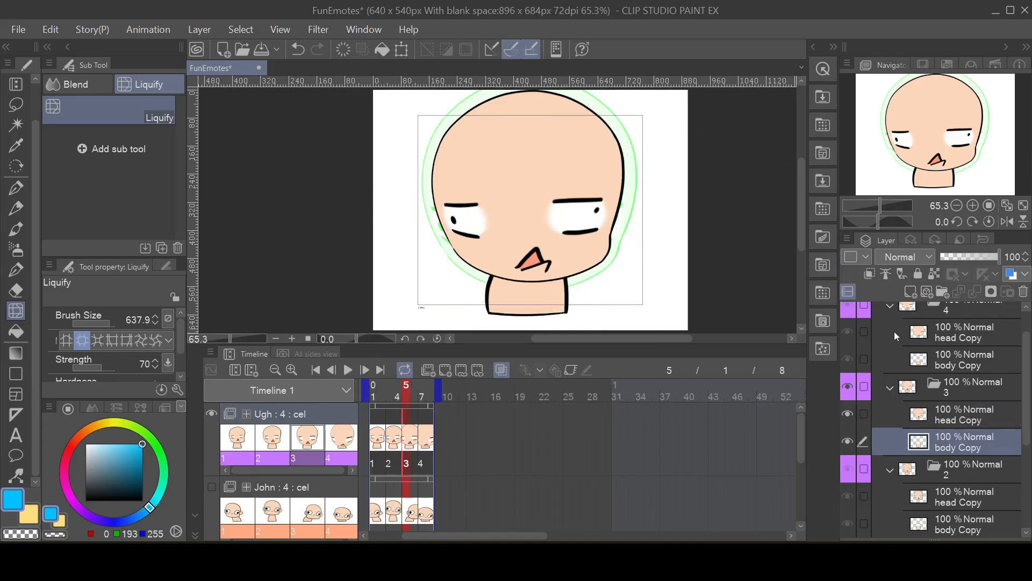
Step: Bulge the neck outward on cel 4's body Copy layer with the Liquify tool and play back the Ugh animation
left_click(955, 354)
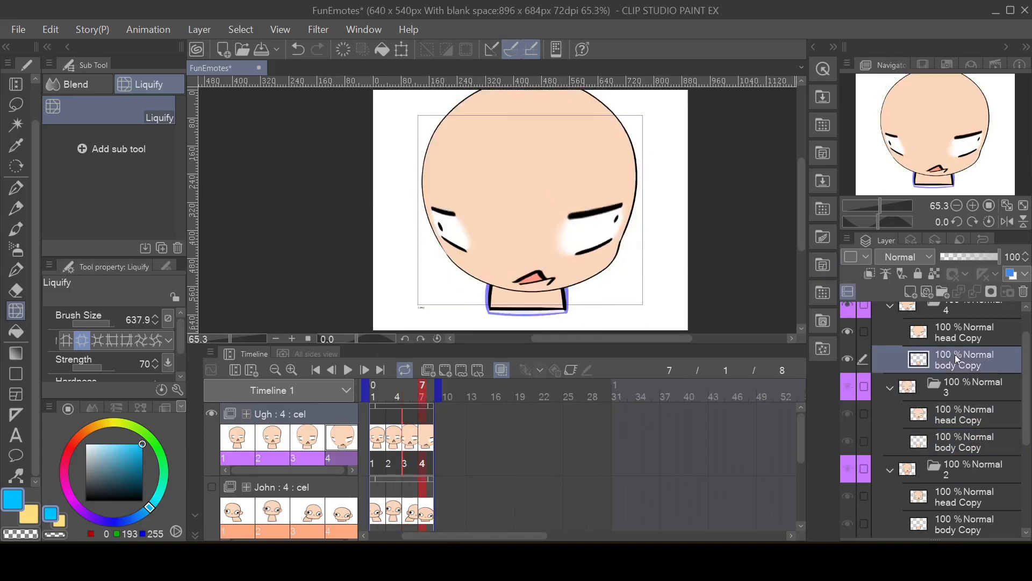
scroll(952, 350, "up", 1)
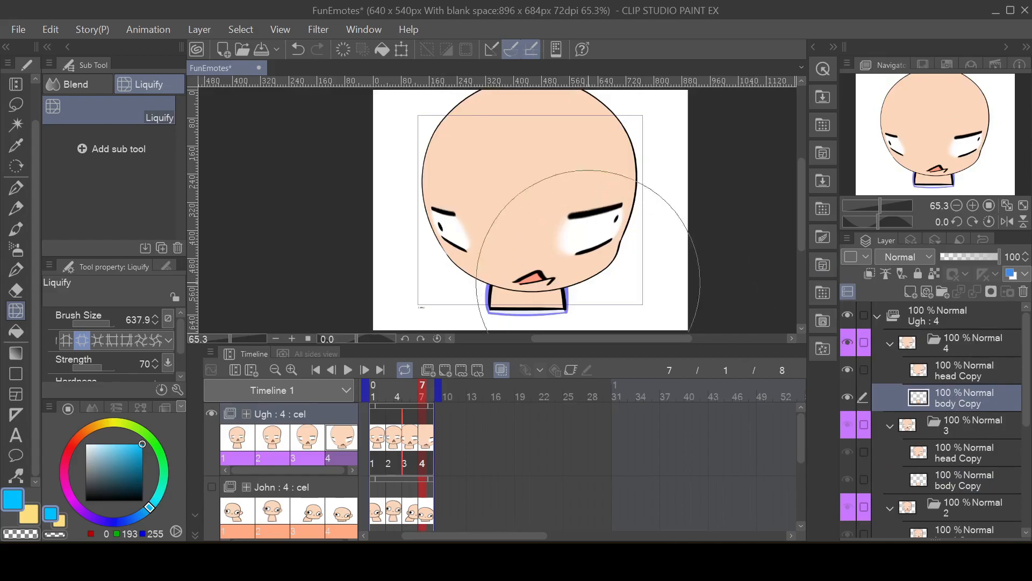
left_click(533, 205)
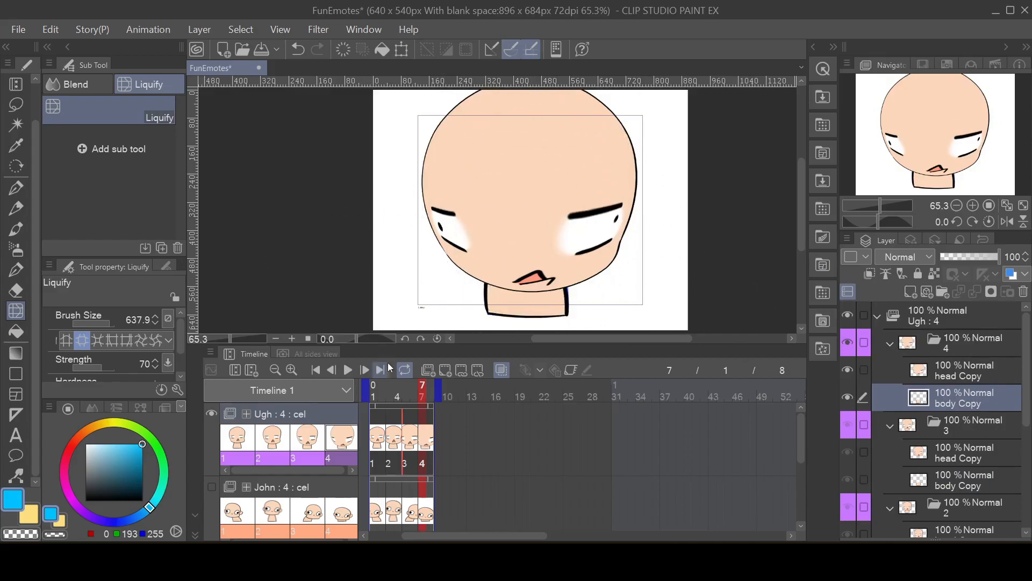
left_click(348, 369)
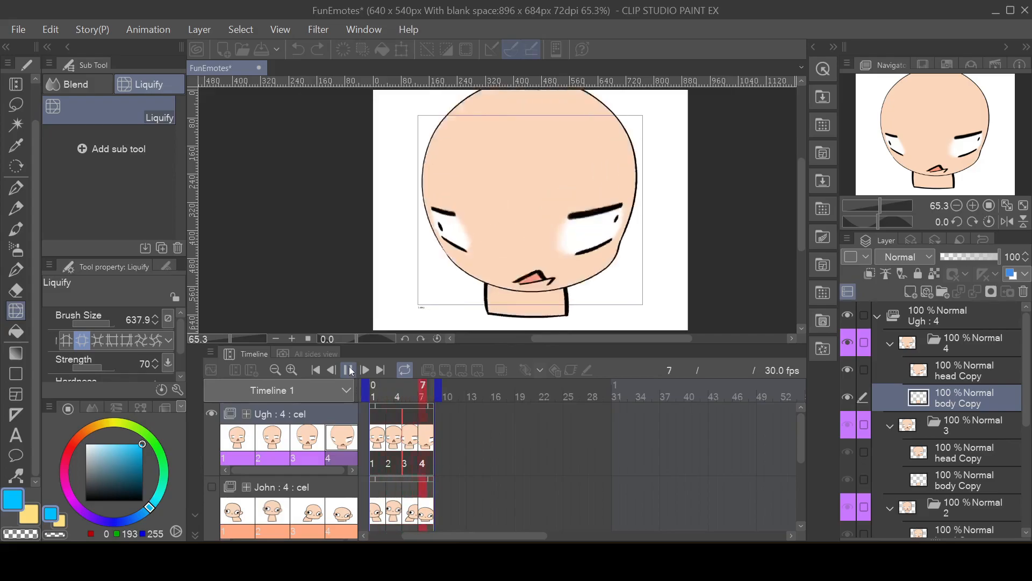
left_click(348, 370)
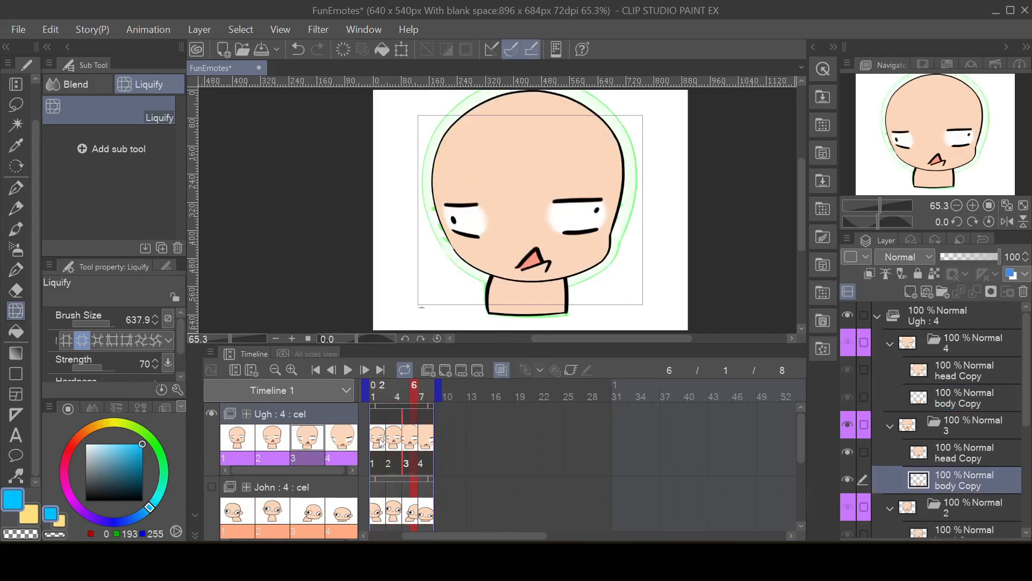
Step: Go to frame 5 and apply a smooth radial blur in both directions at strength 13.02 to cel 3's head Copy layer
left_click(398, 441)
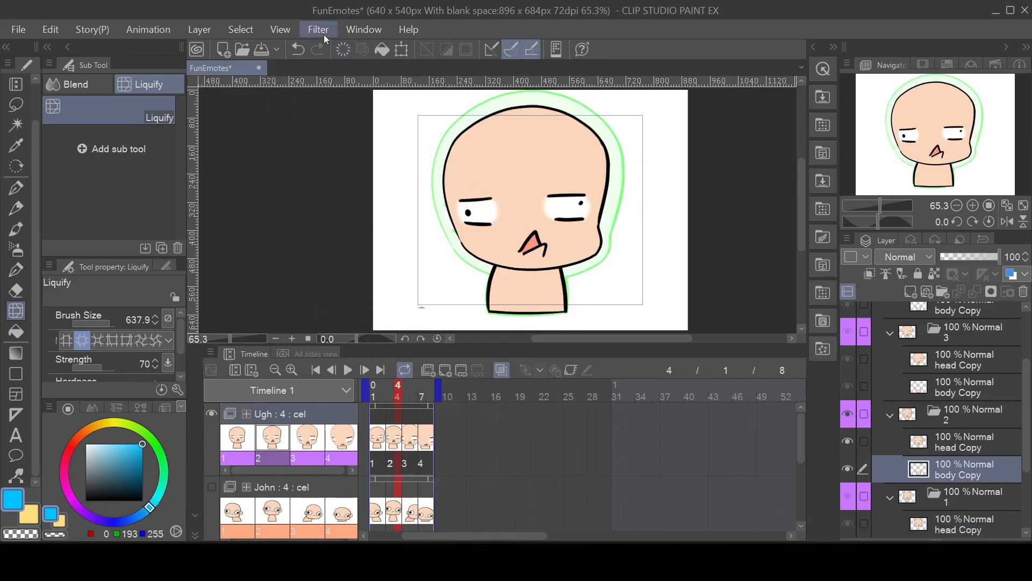
left_click(409, 444)
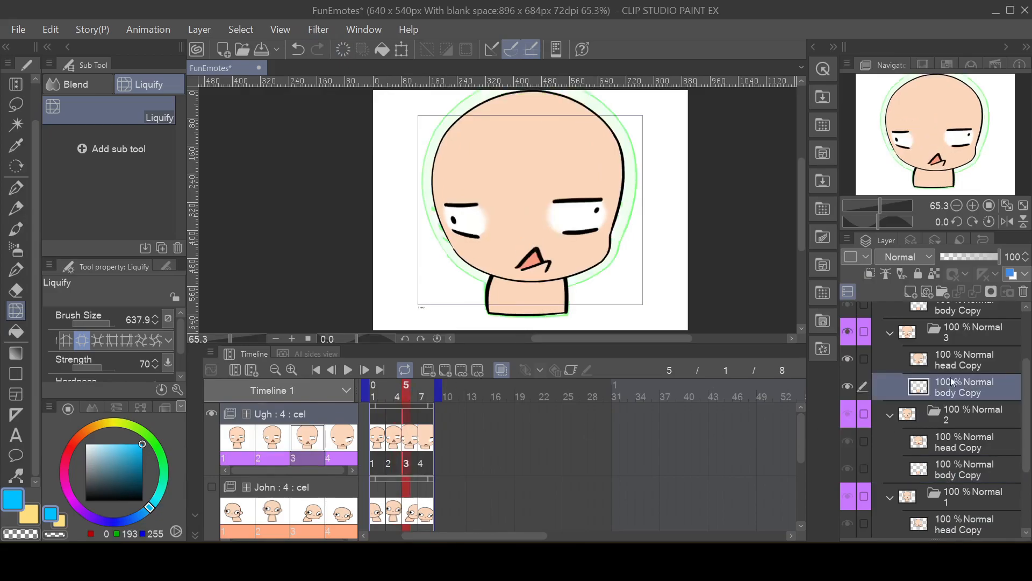
left_click(953, 353)
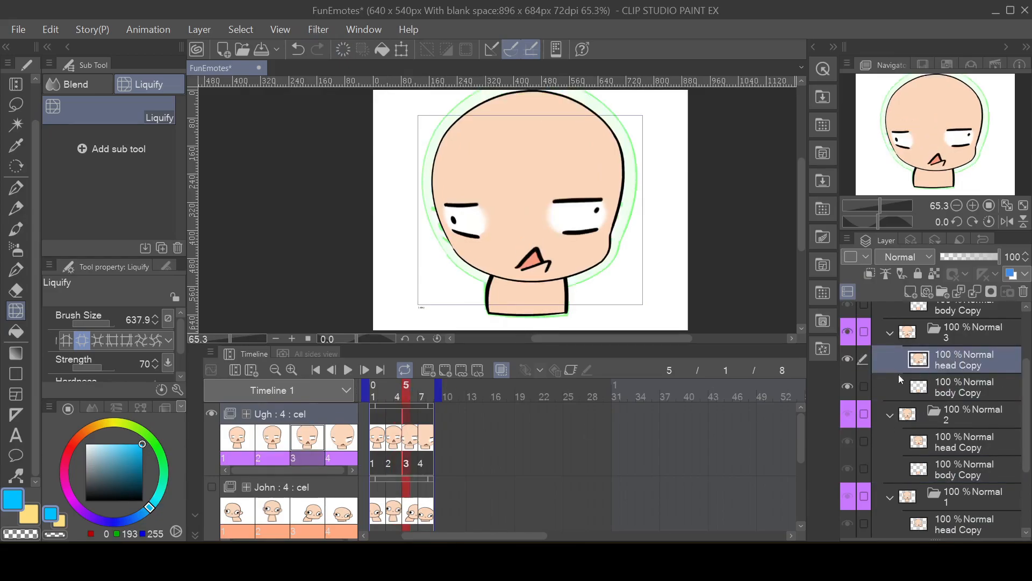
left_click(325, 37)
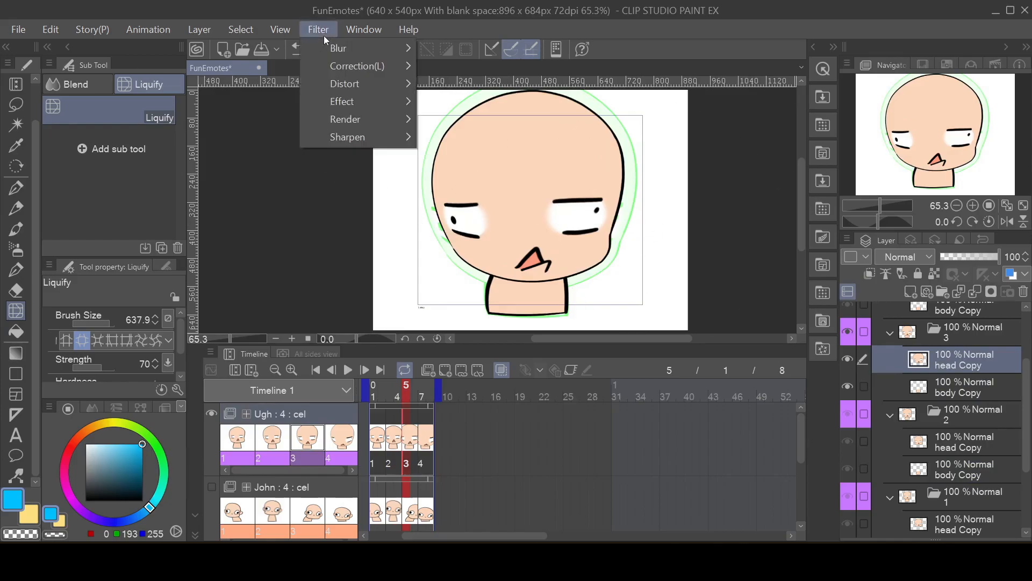
mouse_move(352, 43)
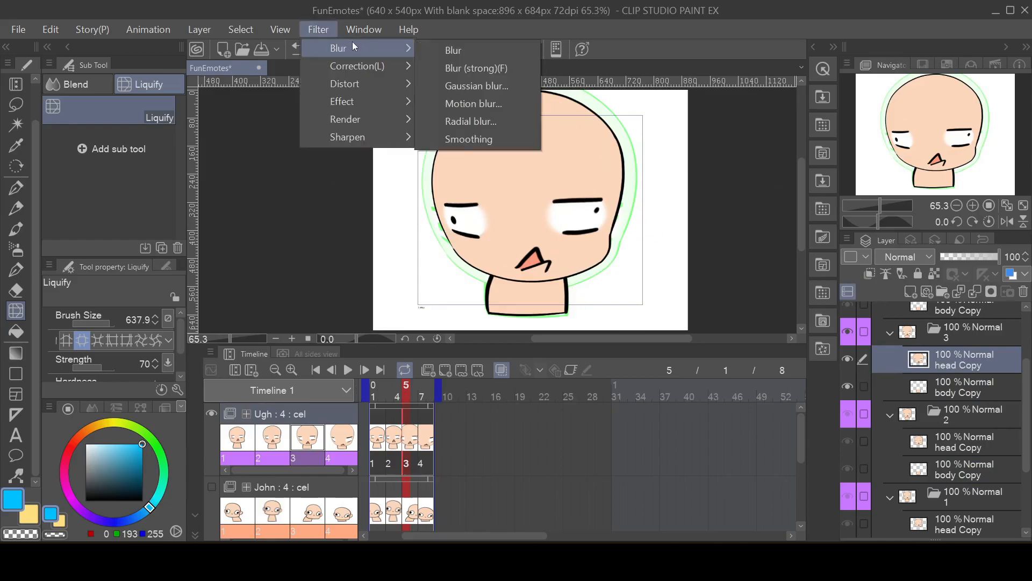
left_click(486, 122)
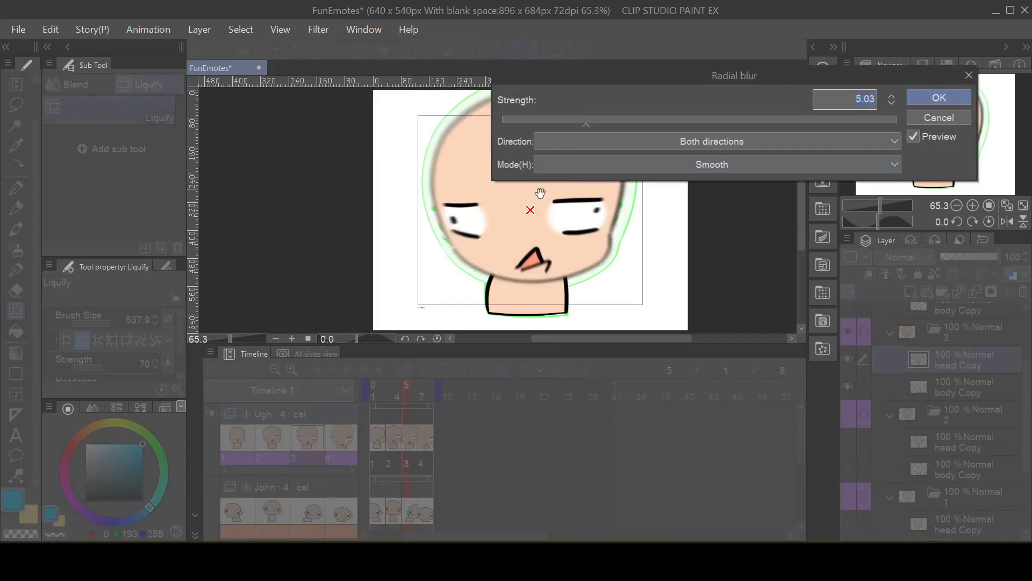
left_click_drag(592, 126, 666, 128)
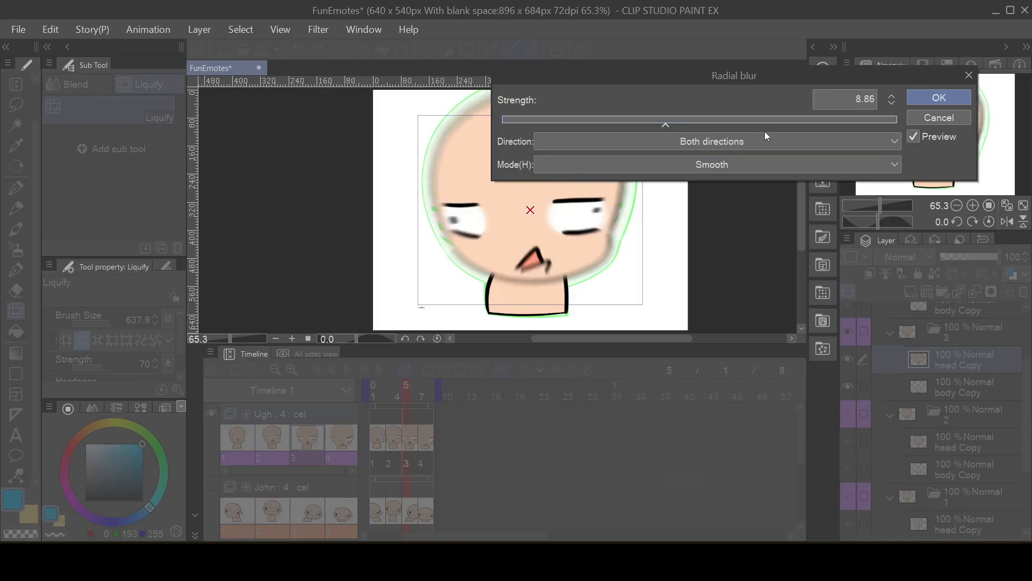
left_click_drag(733, 129, 751, 132)
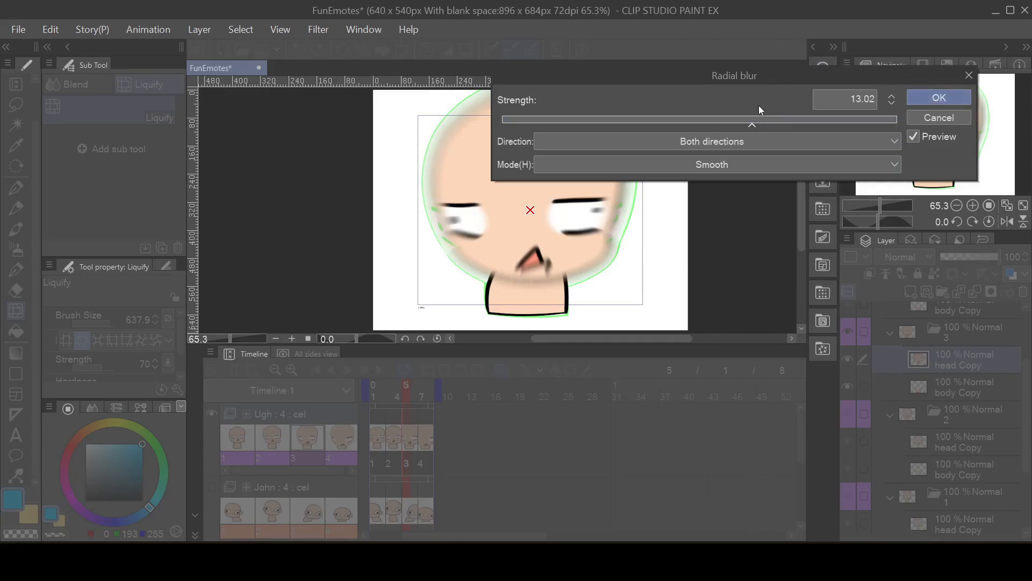
left_click(944, 98)
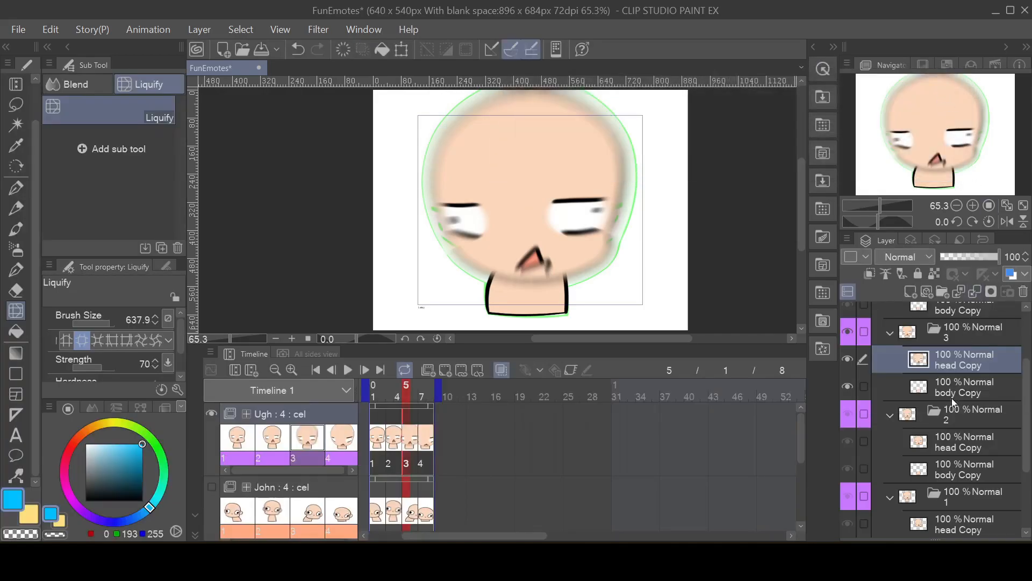
Step: Apply the same radial blur at strength 13.02 to cel 3's body Copy layer and play back the animation
left_click(954, 389)
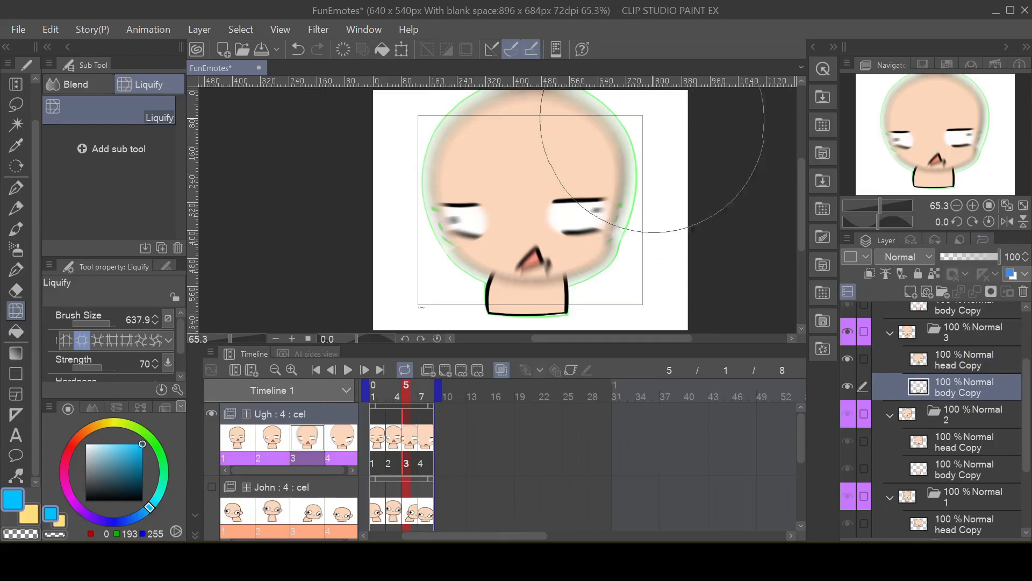
left_click(319, 31)
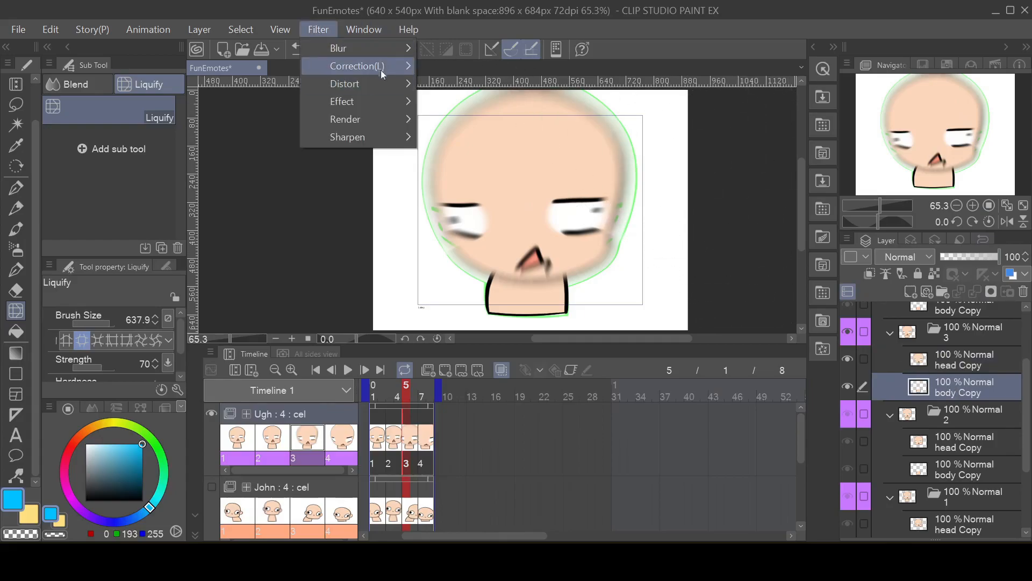
mouse_move(395, 48)
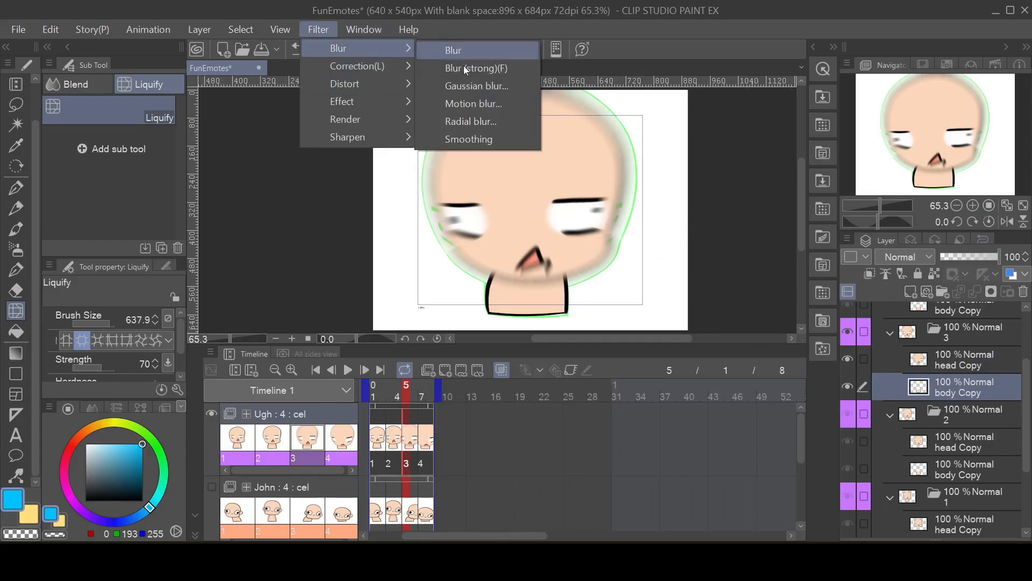
left_click(473, 120)
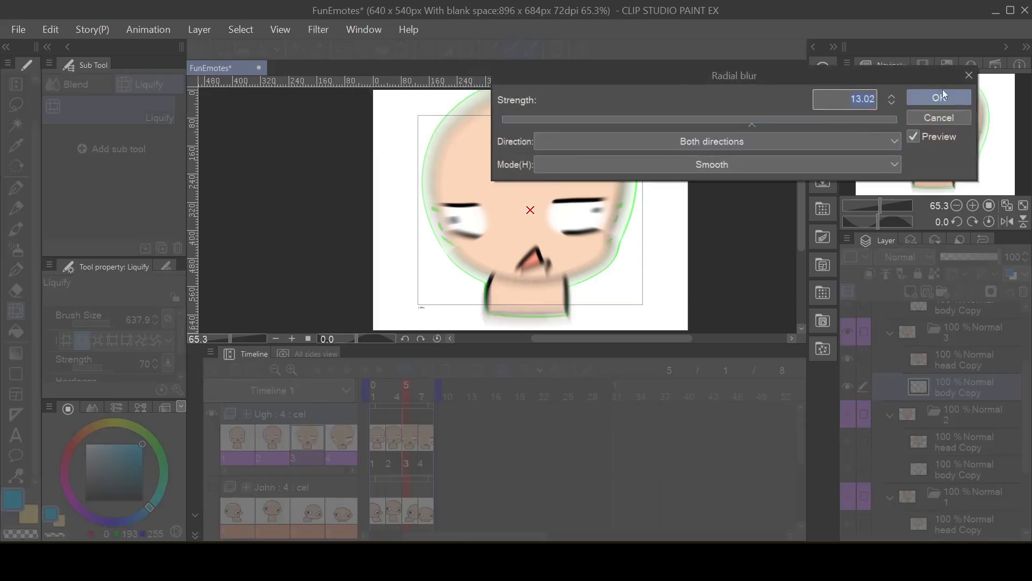
left_click(940, 92)
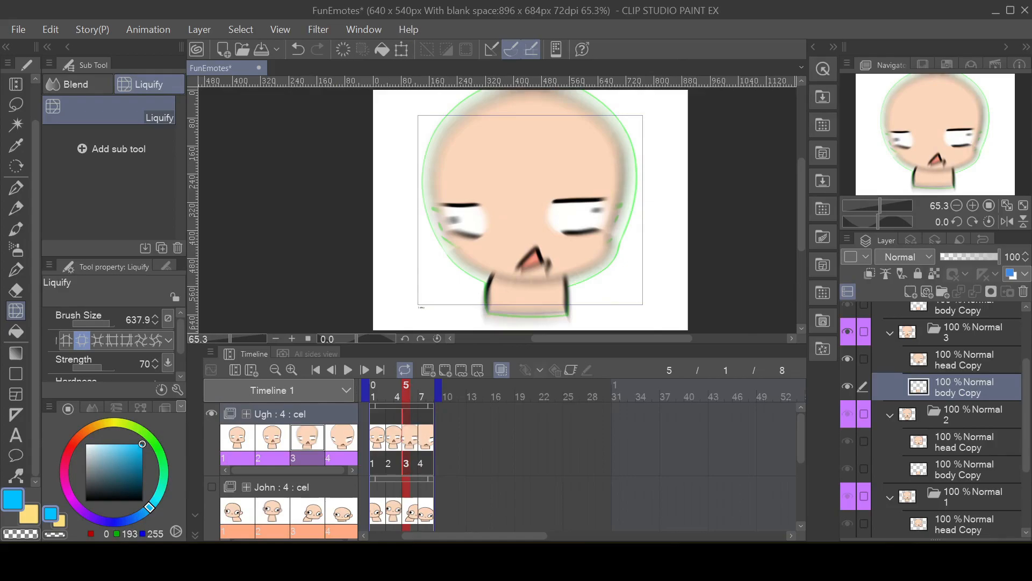
left_click(348, 370)
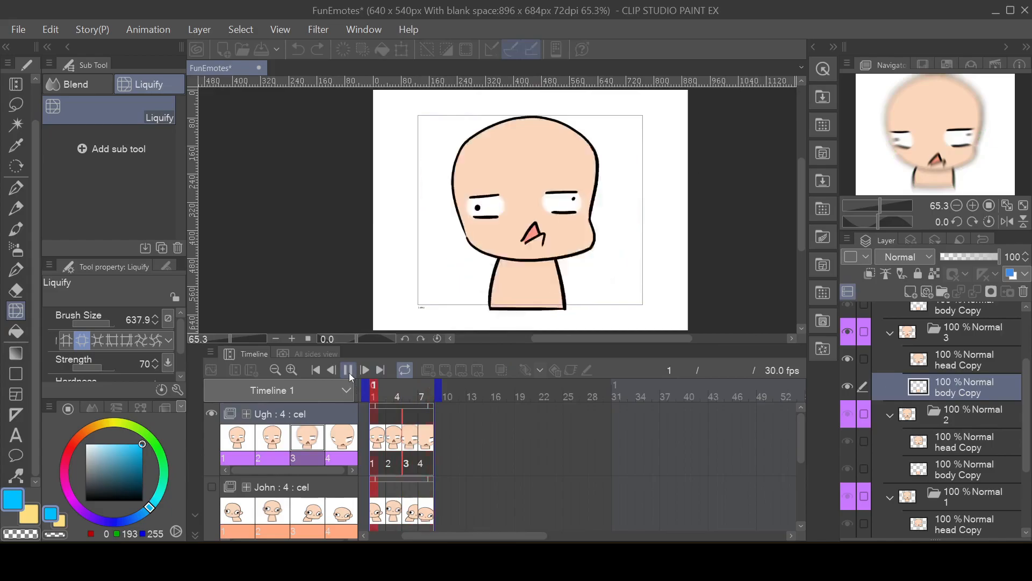
left_click(348, 369)
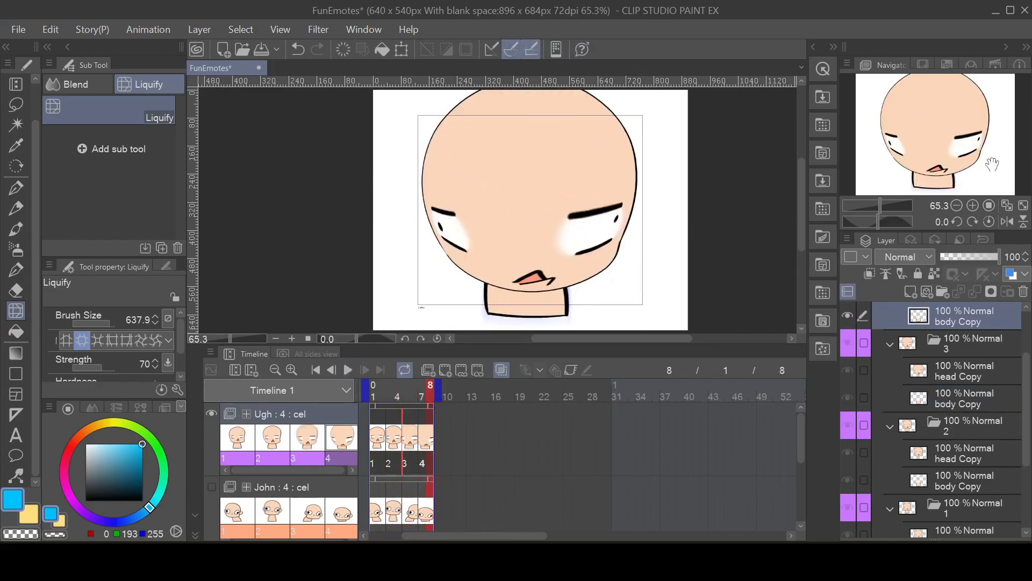
Step: Collapse the cel 3 and cel 2 folders of the Ugh animation
left_click(890, 345)
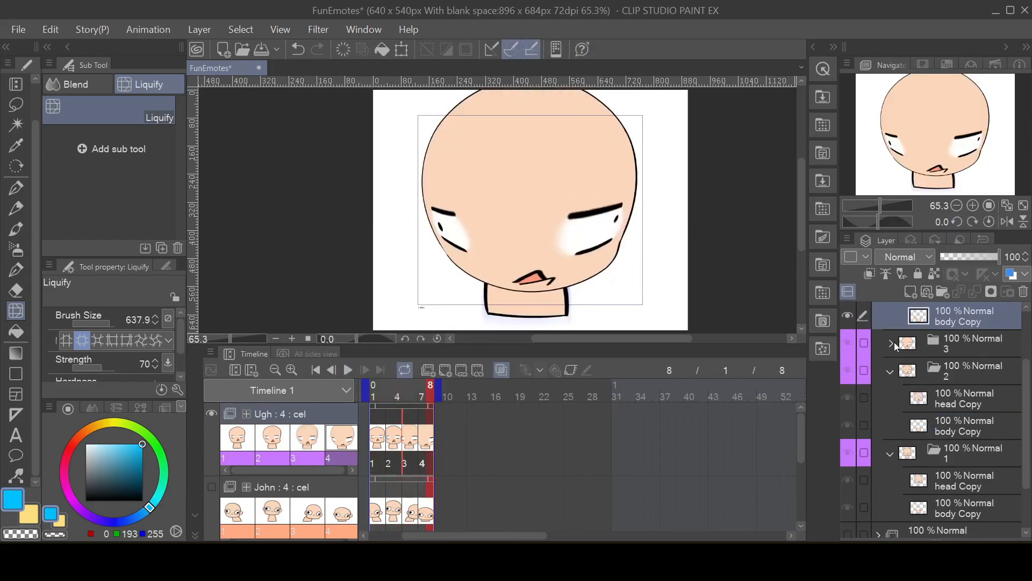
left_click(891, 371)
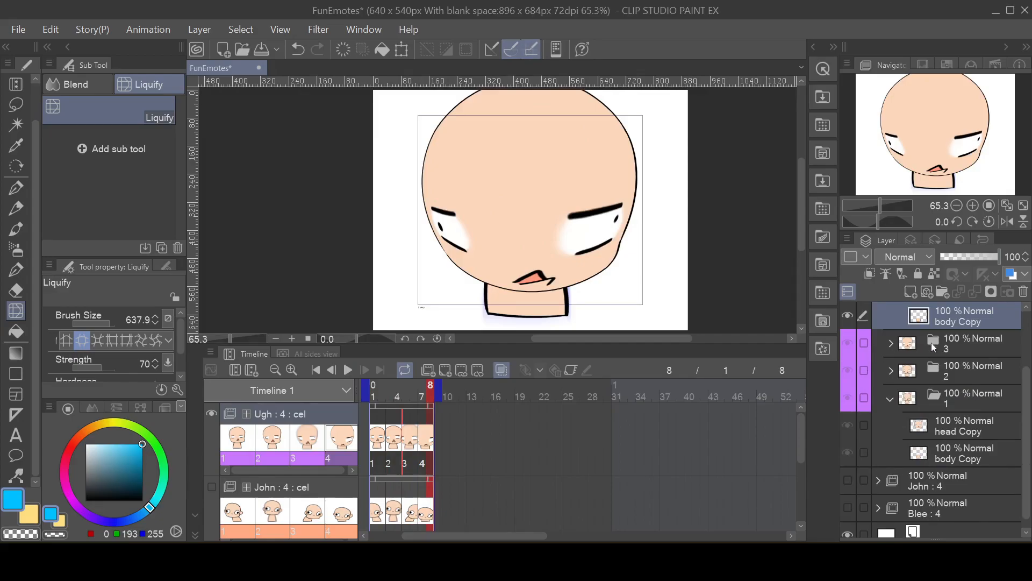
scroll(934, 344, "up", 3)
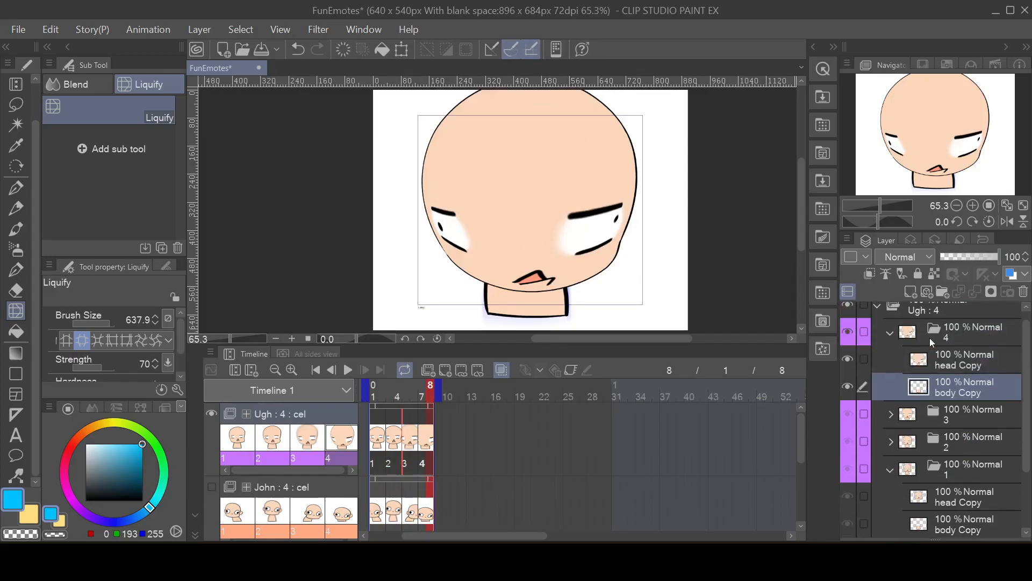
Step: Go to frame 7 and apply a smooth radial blur in both directions at strength 15.66 to cel 4's head Copy layer
left_click(392, 435)
left_click(409, 437)
left_click(426, 438)
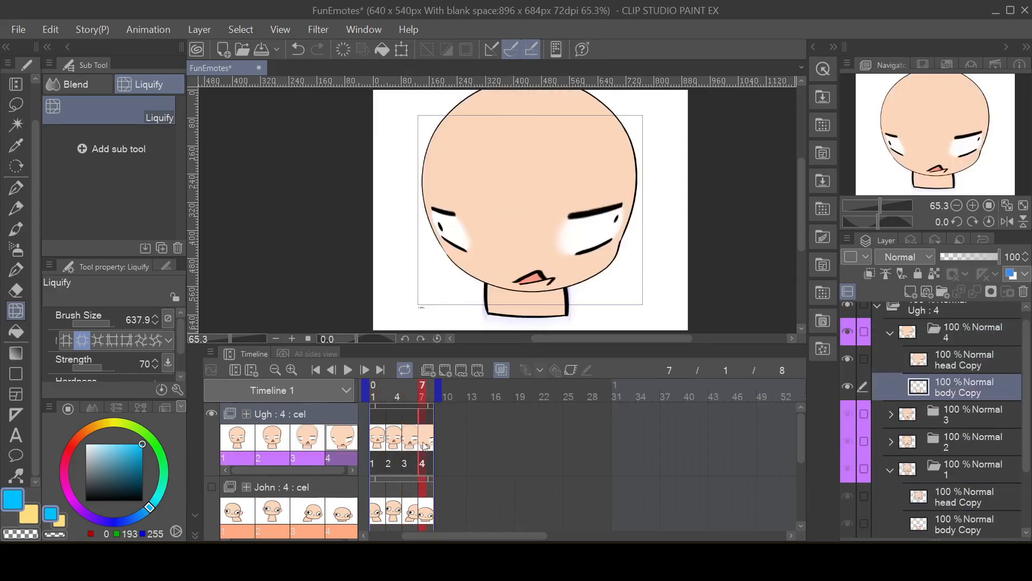
left_click(967, 369)
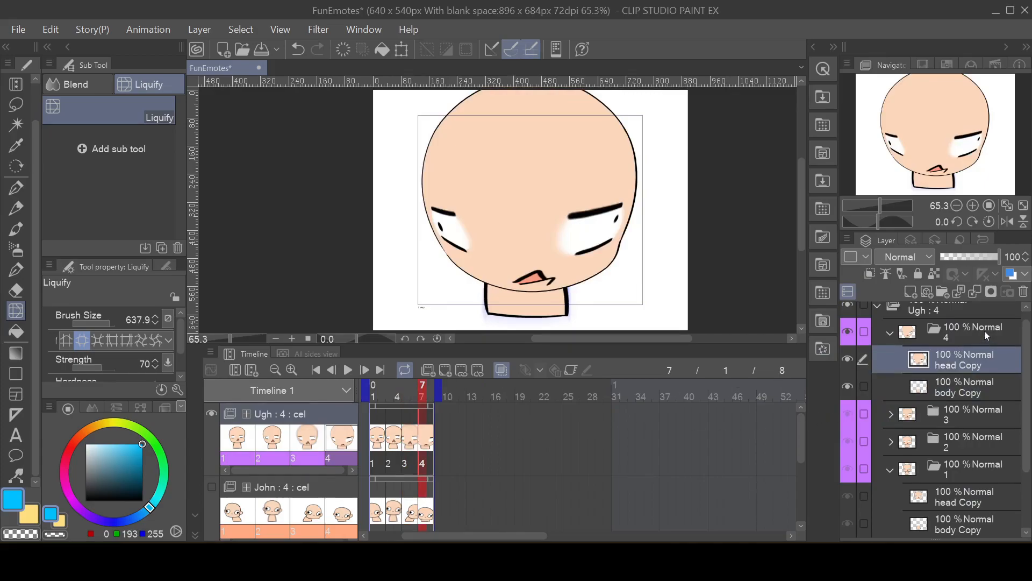
left_click(317, 30)
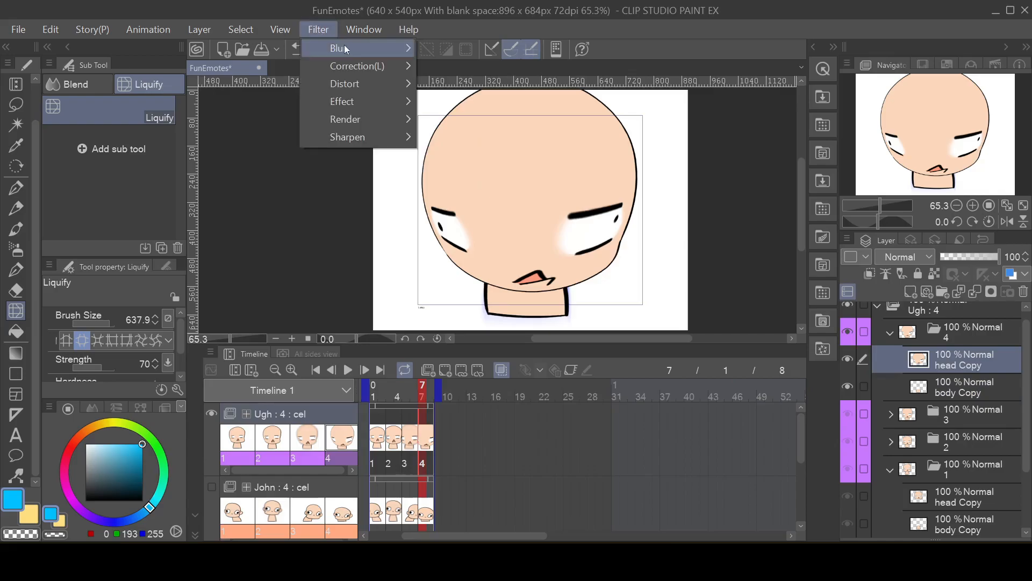
mouse_move(353, 49)
left_click(487, 121)
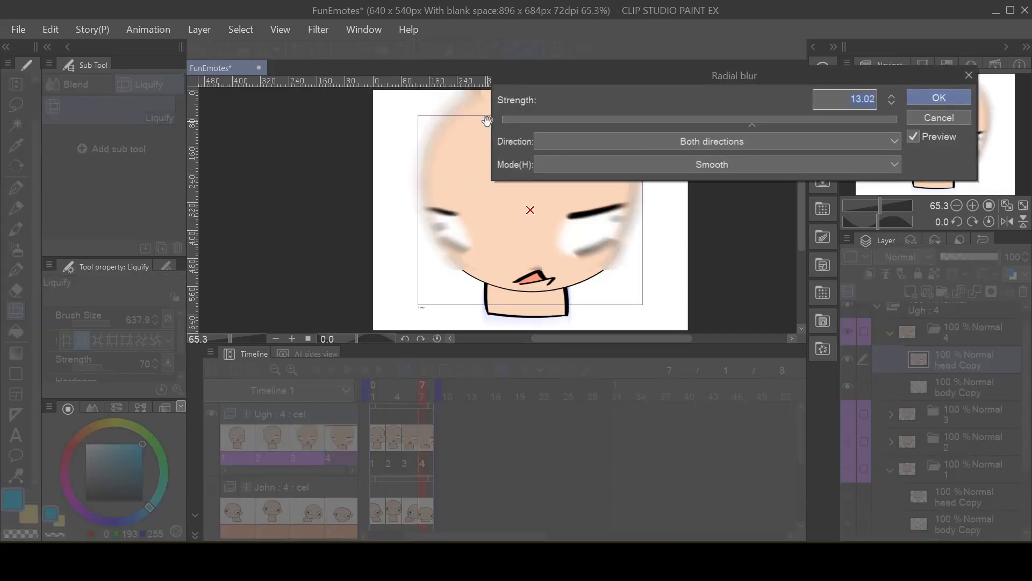
left_click_drag(743, 124, 941, 111)
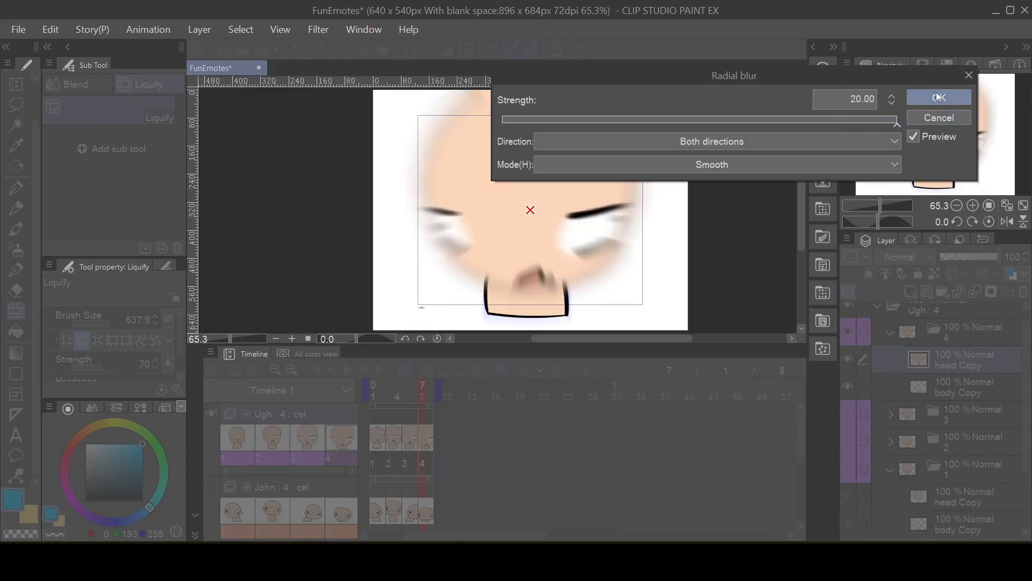
left_click_drag(885, 124, 807, 122)
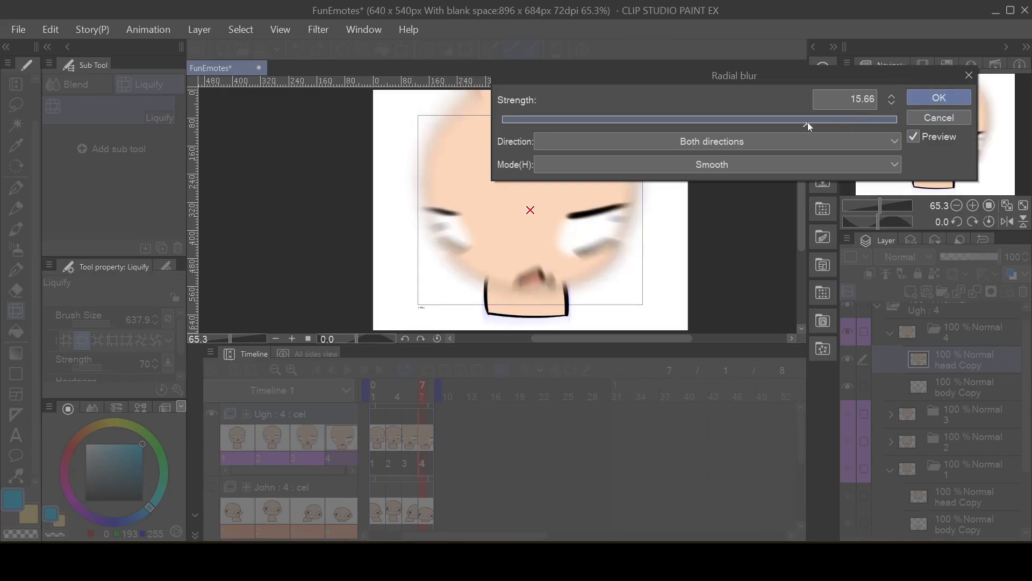
left_click(960, 95)
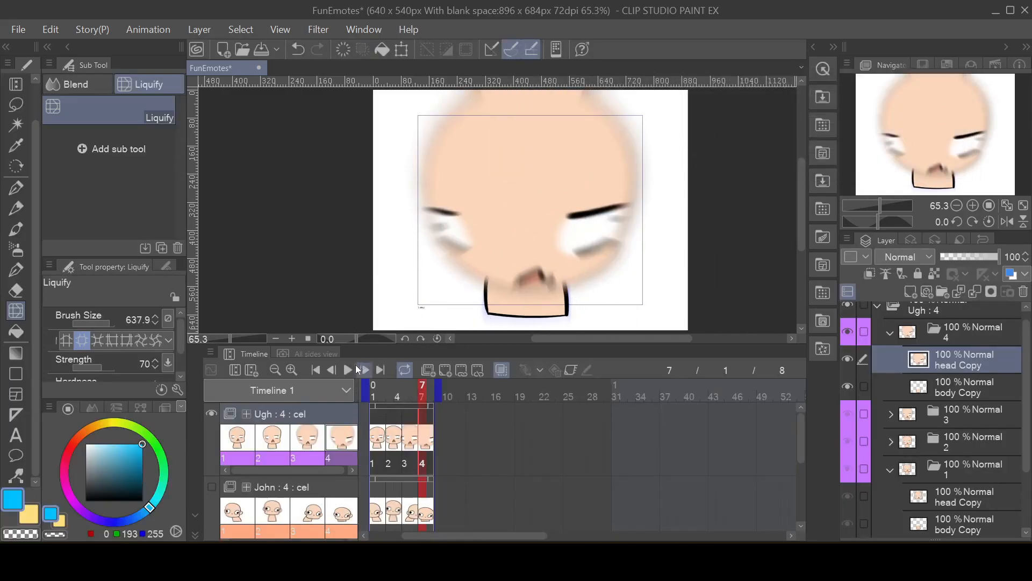
Step: Play the Ugh animation and step through its four cels to check the radial blur on the swelling head
left_click(350, 370)
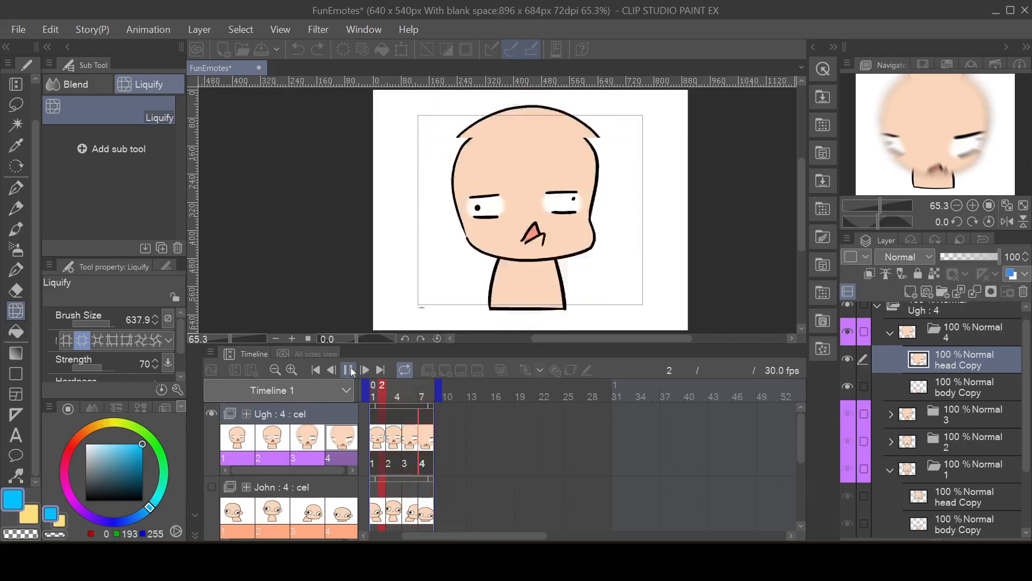
left_click(350, 370)
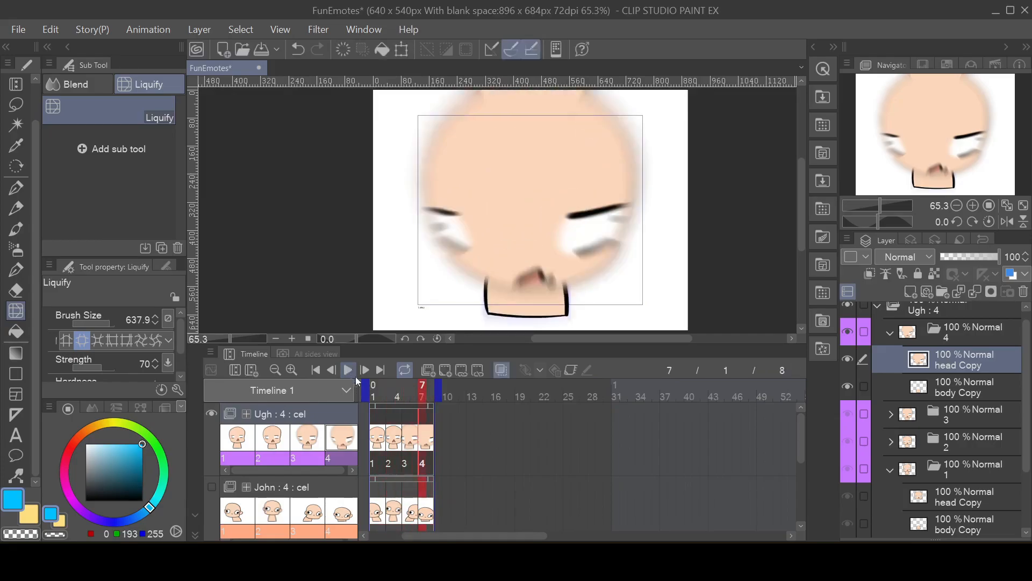
left_click(374, 444)
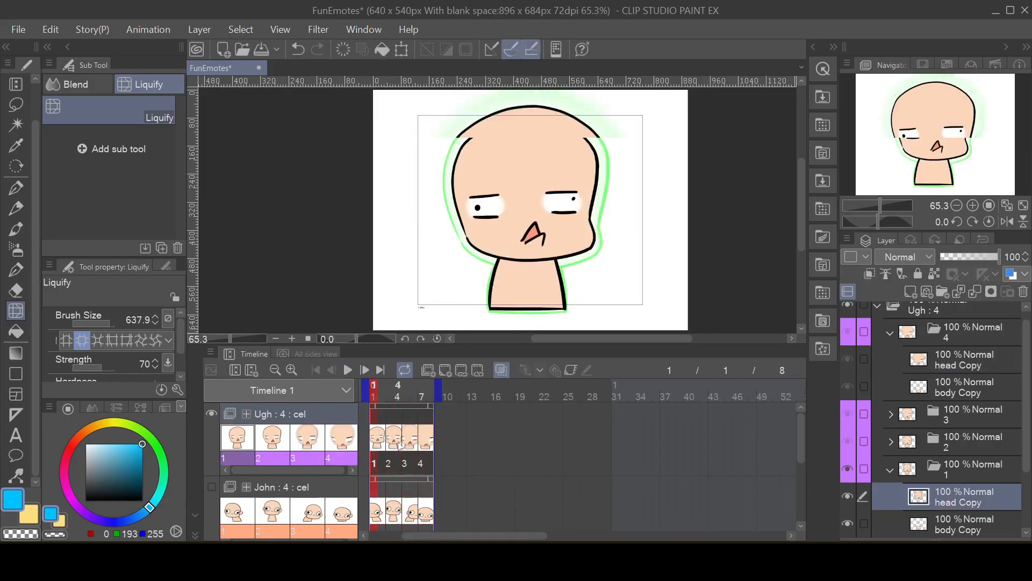
left_click(399, 446)
left_click(414, 446)
left_click(429, 445)
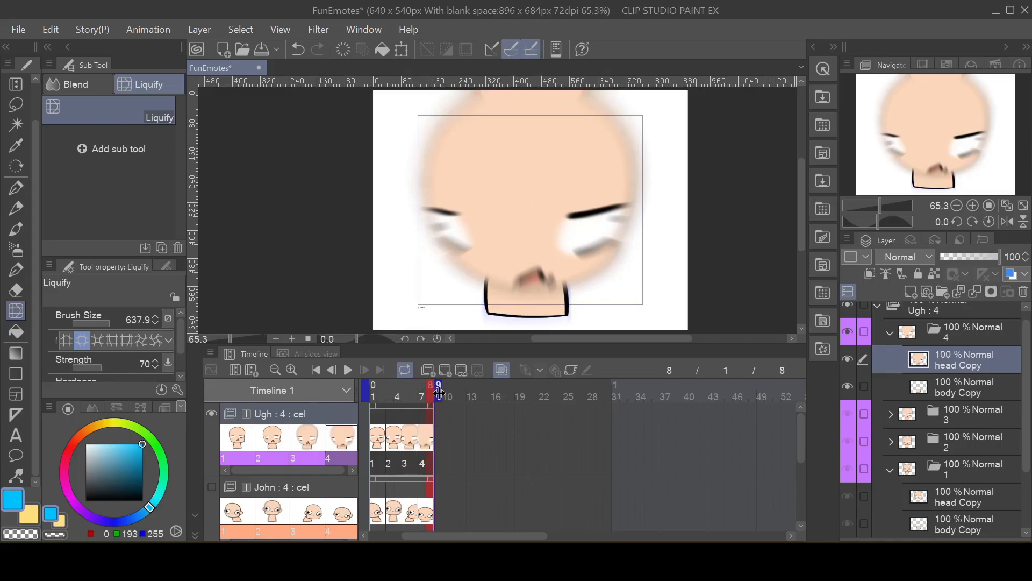
Step: Extend the timeline's end to frame 12 and stretch the Ugh track's clip to the same end
left_click_drag(439, 393, 471, 394)
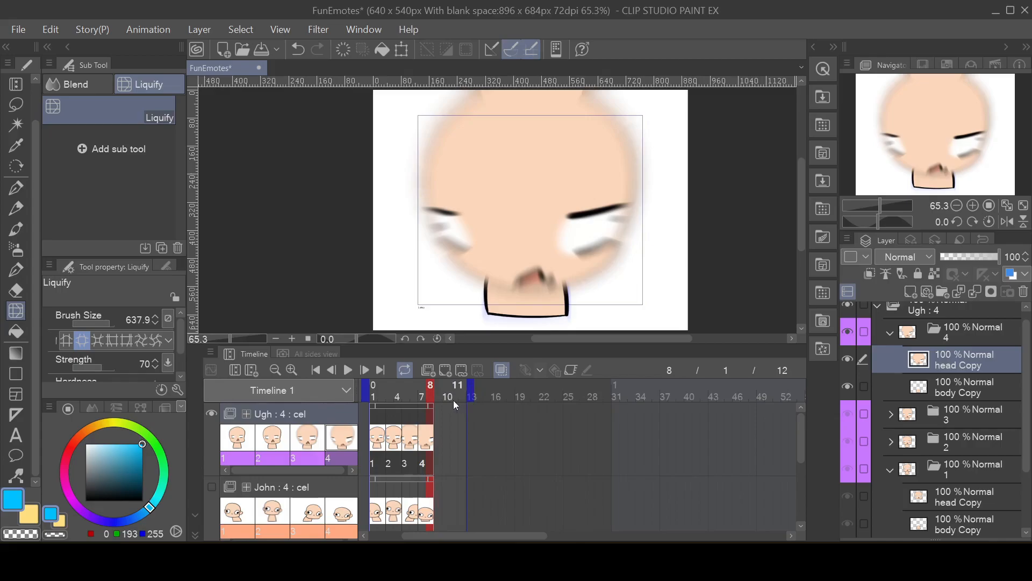
left_click(444, 412)
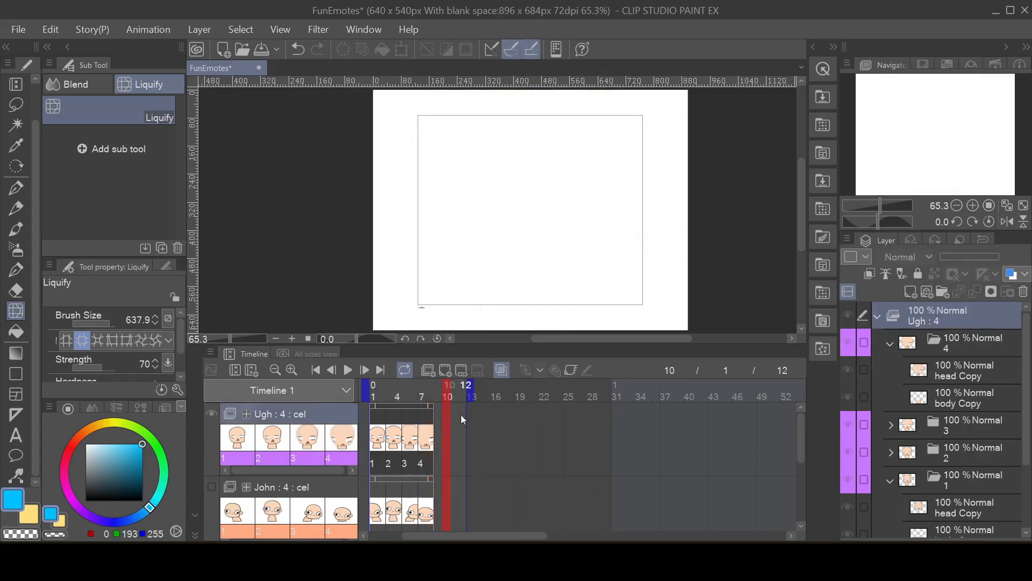
left_click(422, 424)
left_click(395, 435)
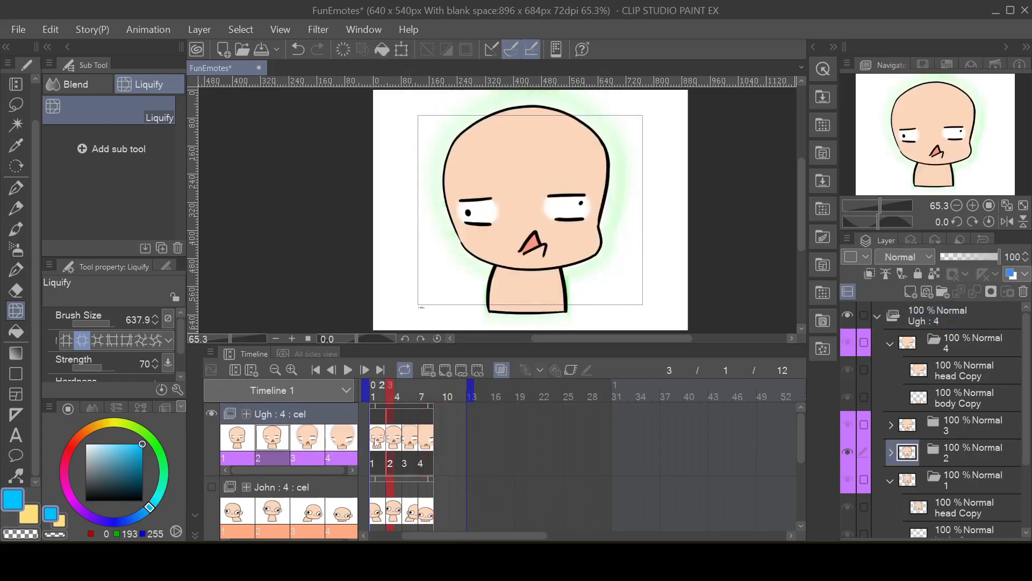
left_click(416, 439)
left_click(424, 435)
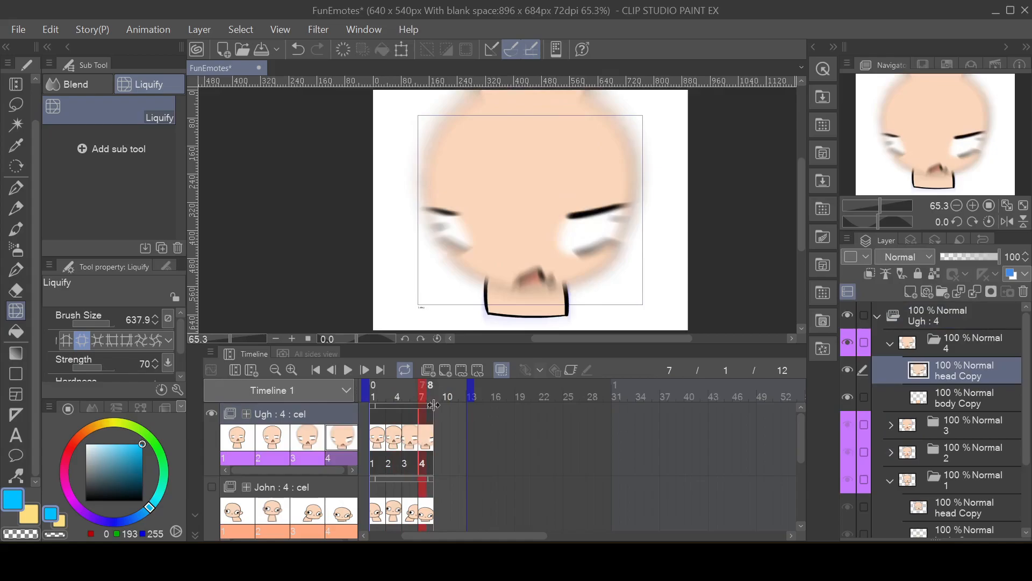
left_click(433, 404)
left_click_drag(433, 404, 464, 409)
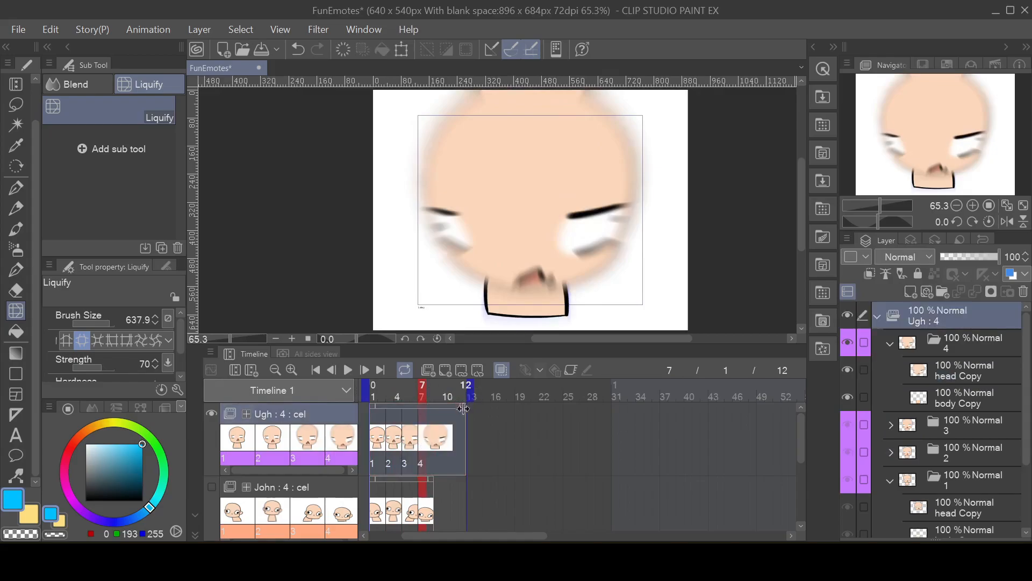
Step: Apply a smooth radial blur in both directions at strength 15.66 to cel 4's body Copy layer
left_click(431, 427)
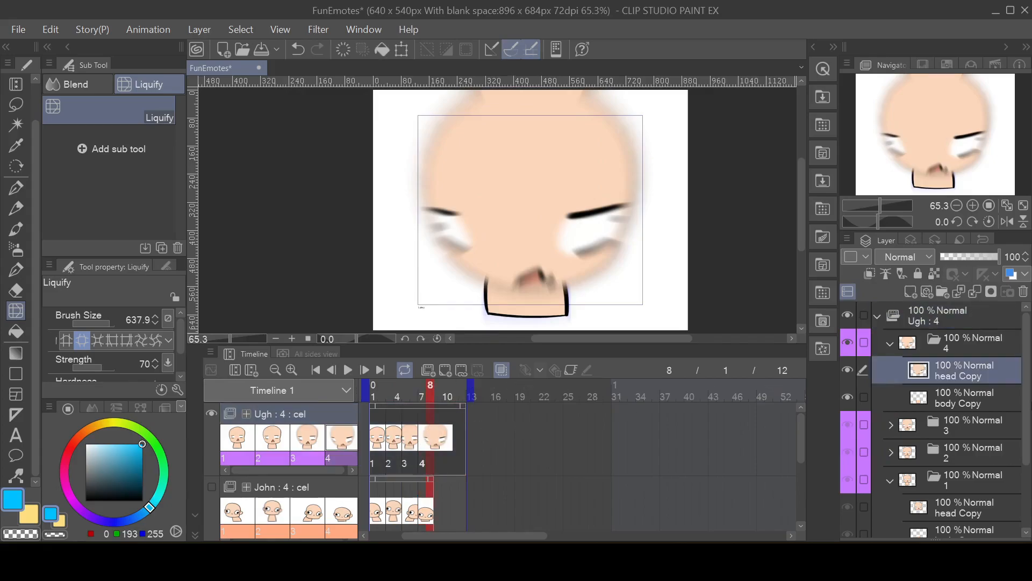
left_click(970, 350)
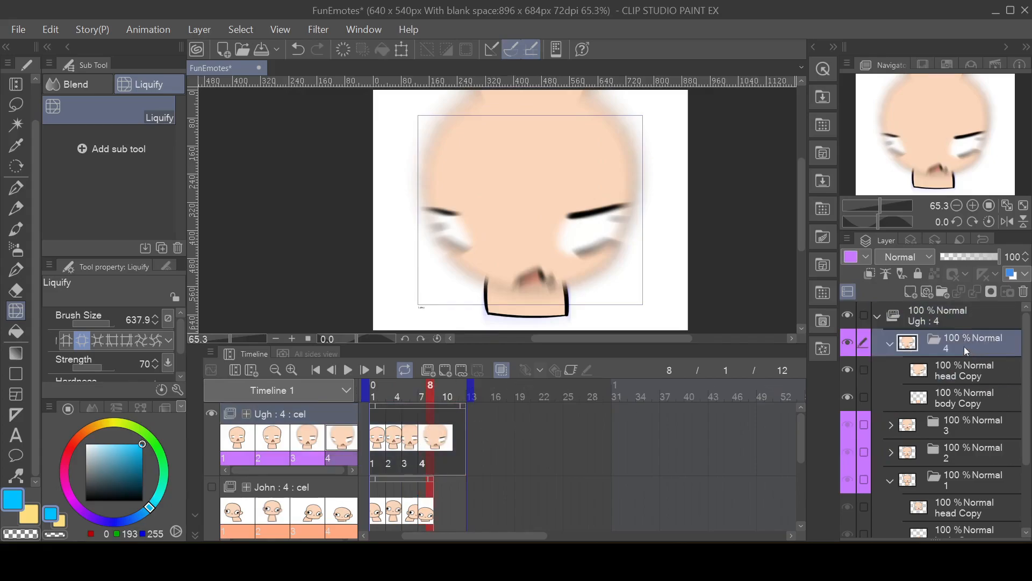
left_click(959, 402)
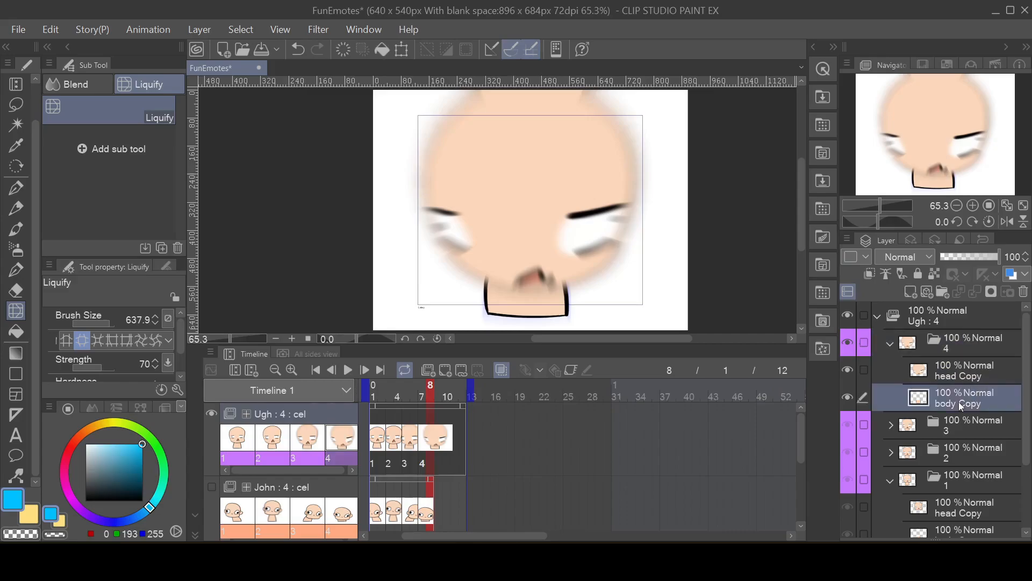
left_click(314, 31)
mouse_move(338, 51)
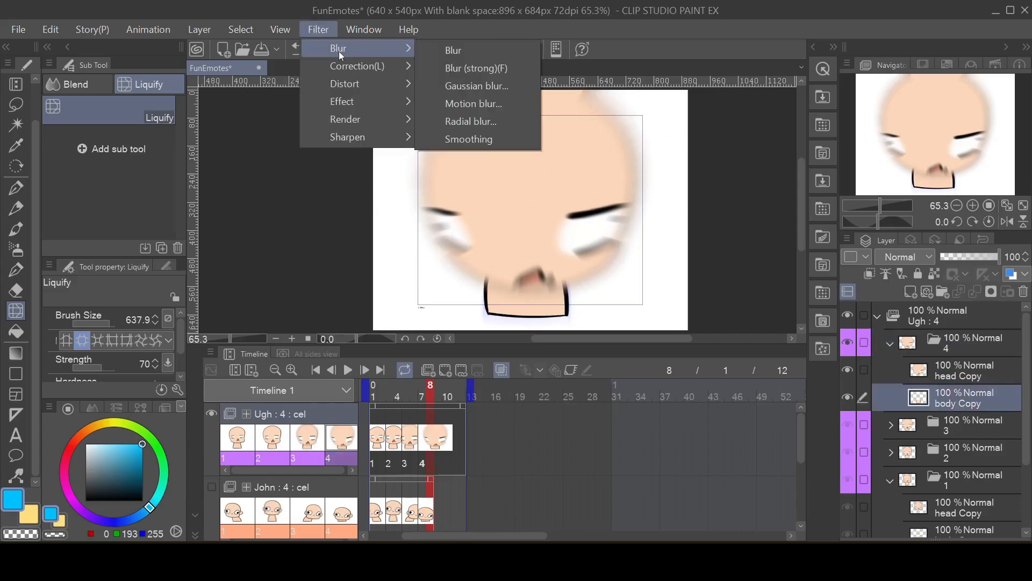
left_click(485, 120)
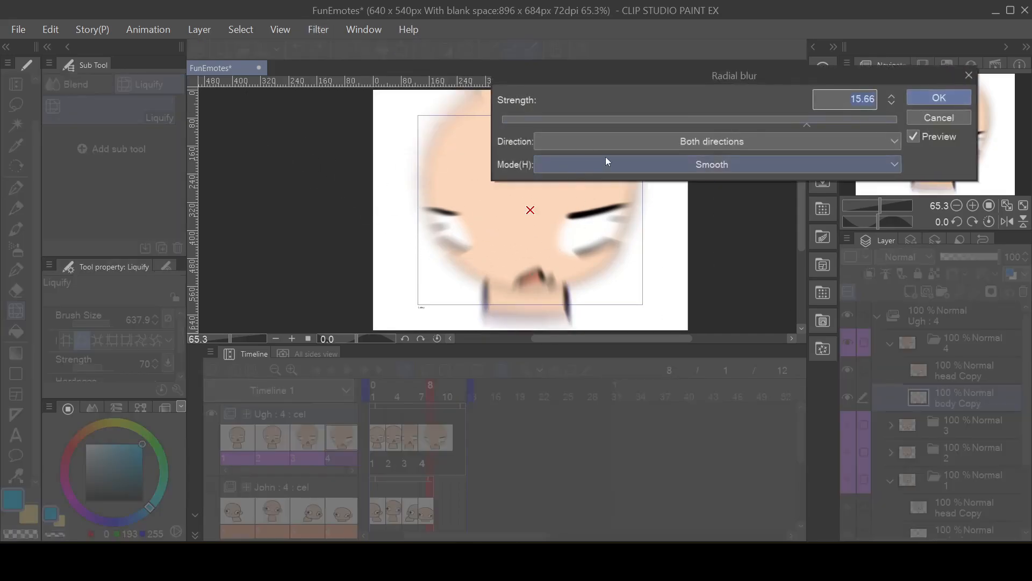
left_click(930, 99)
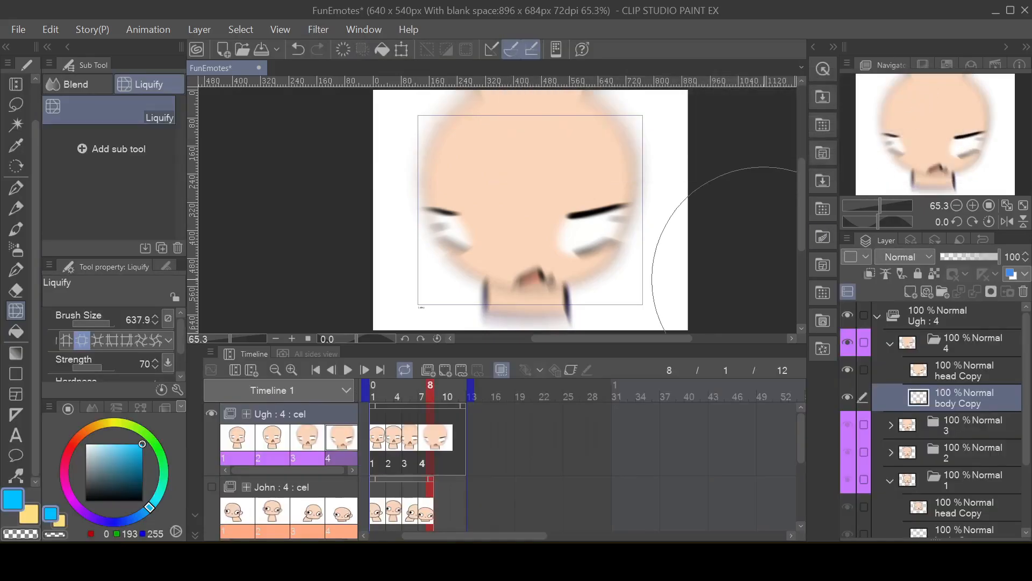
Step: Duplicate the cel 4 folder of the Ugh animation
left_click(966, 342)
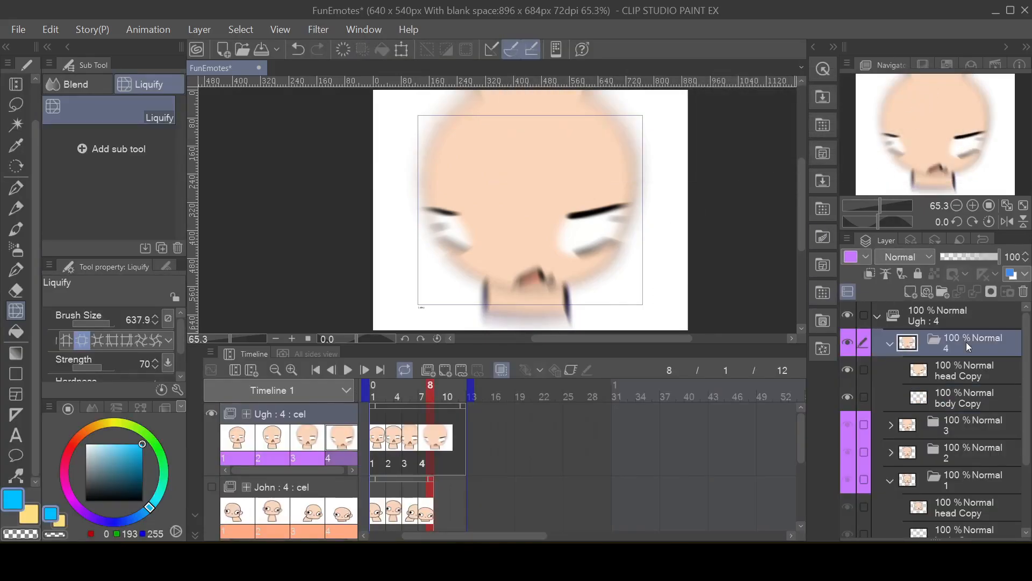
right_click(975, 340)
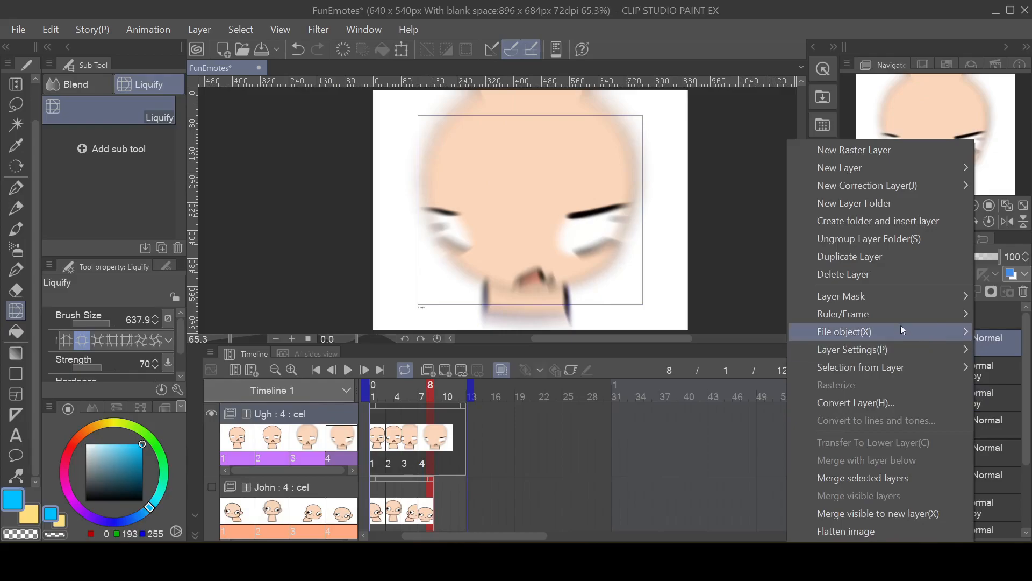
left_click(885, 255)
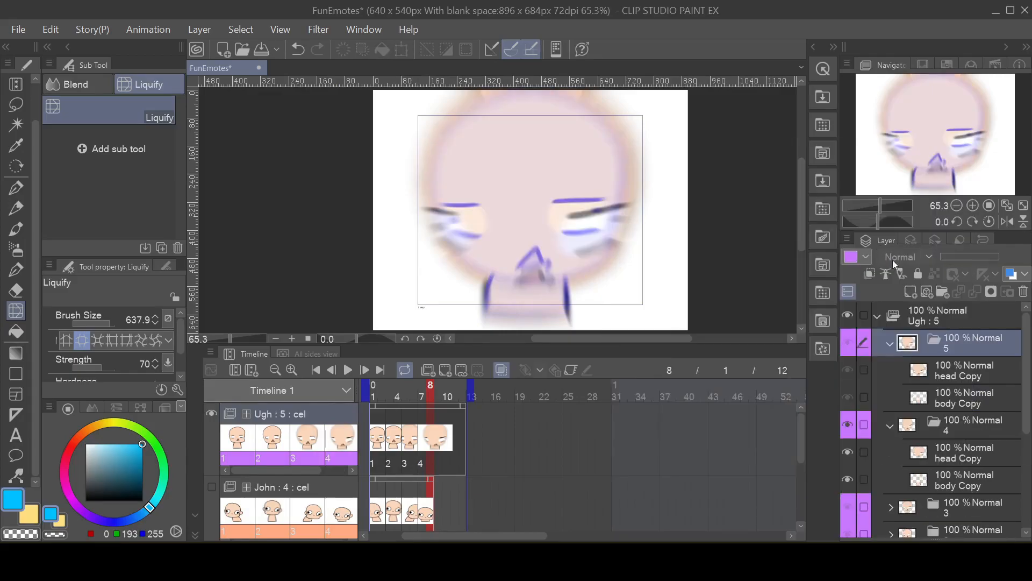
Step: Assign cel 5 to frame 9 of the Ugh track
left_click(439, 411)
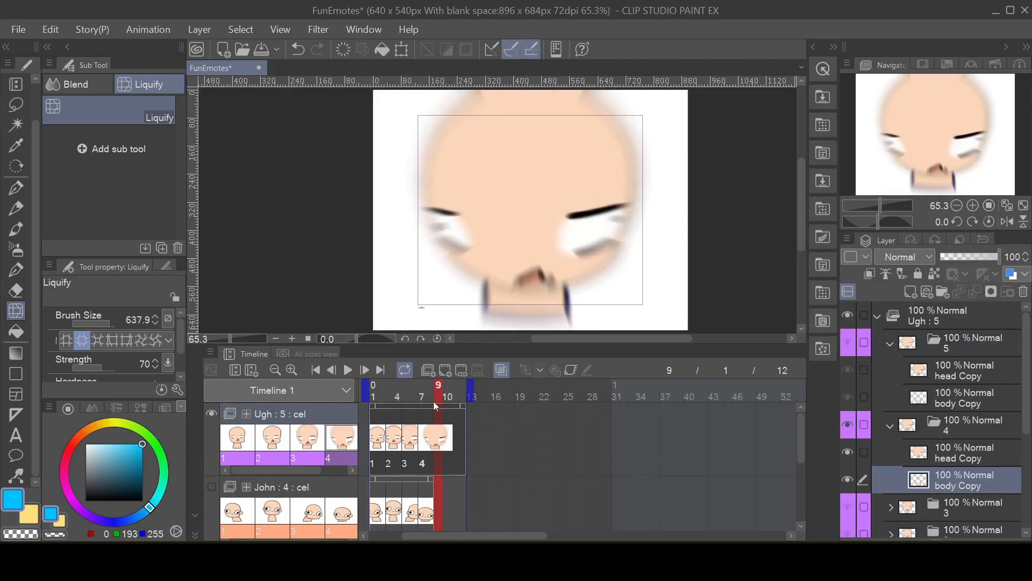
left_click(460, 372)
left_click(591, 350)
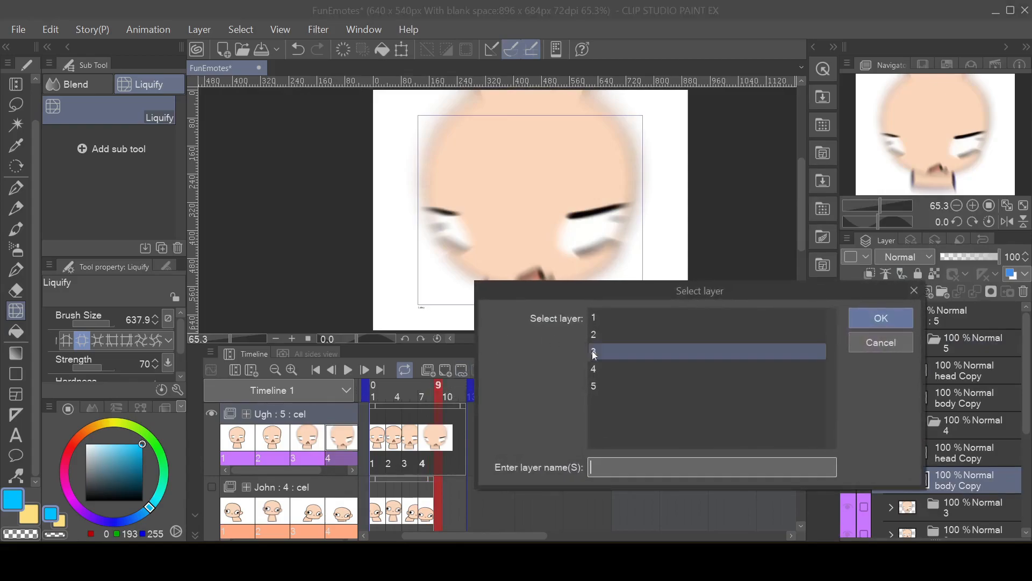
left_click(612, 384)
left_click(880, 317)
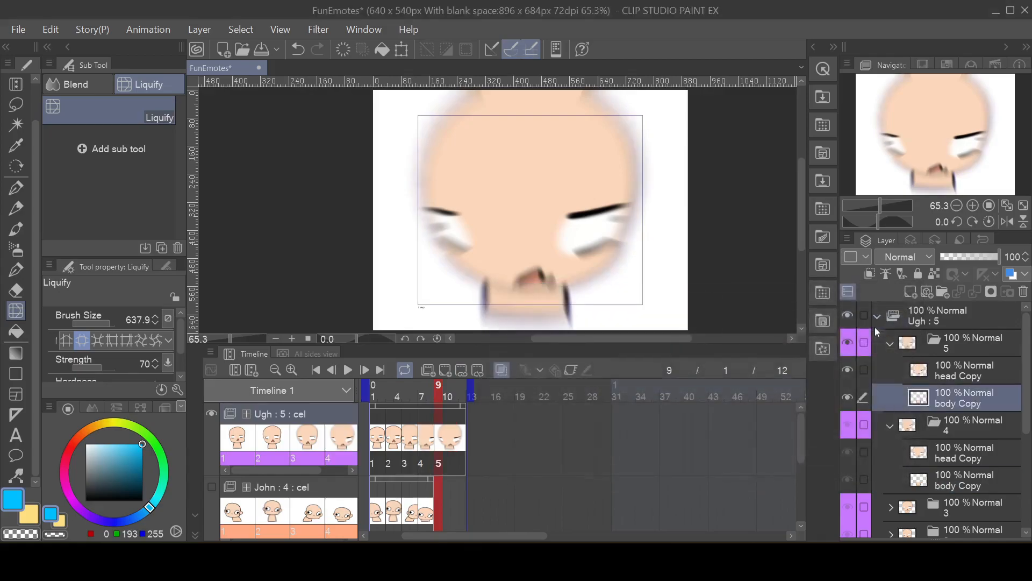
Step: Create a new layer folder inside cel 5 above its head Copy and body Copy layers
left_click(945, 373)
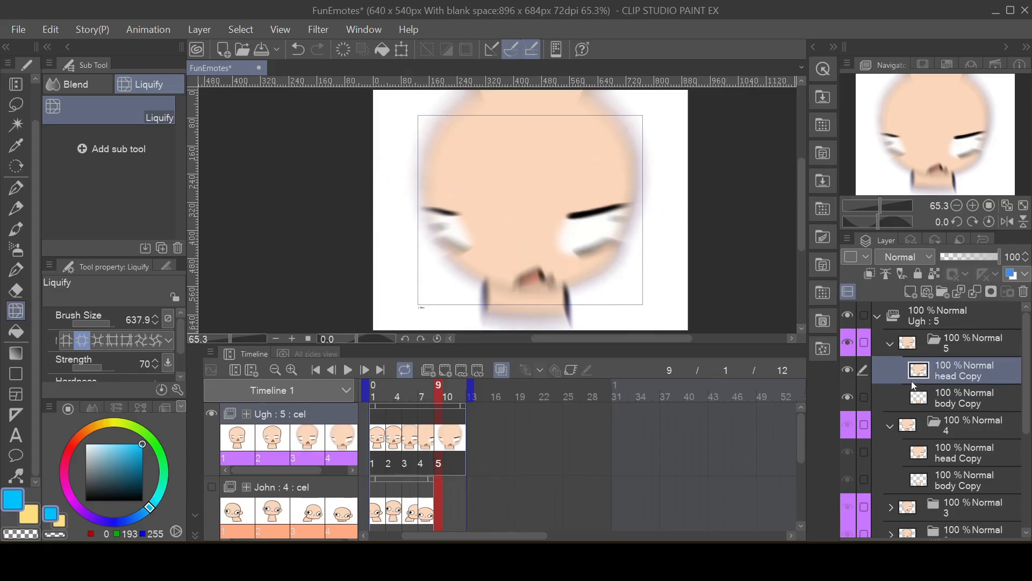
left_click(864, 396)
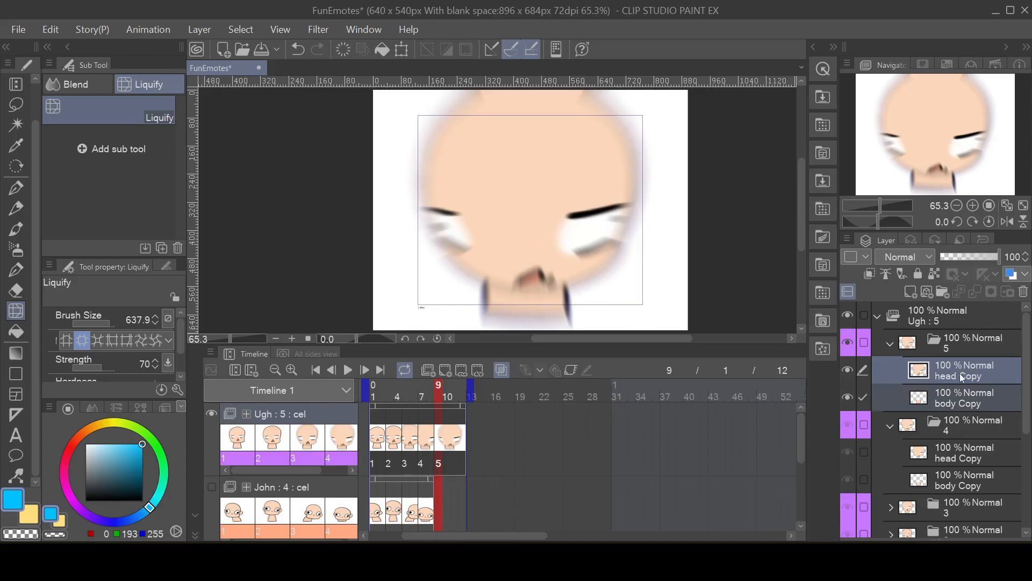
right_click(943, 378)
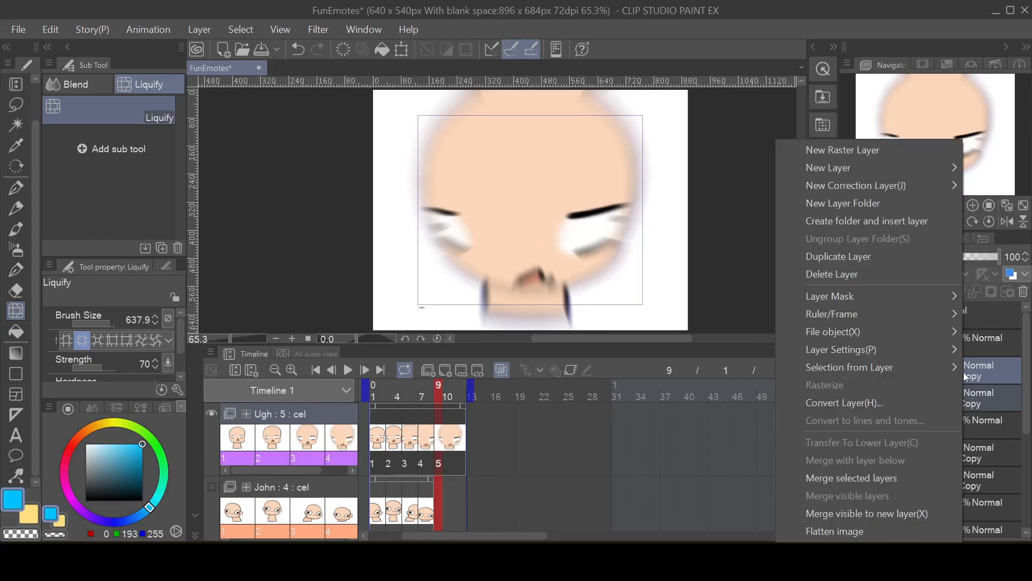
left_click(886, 202)
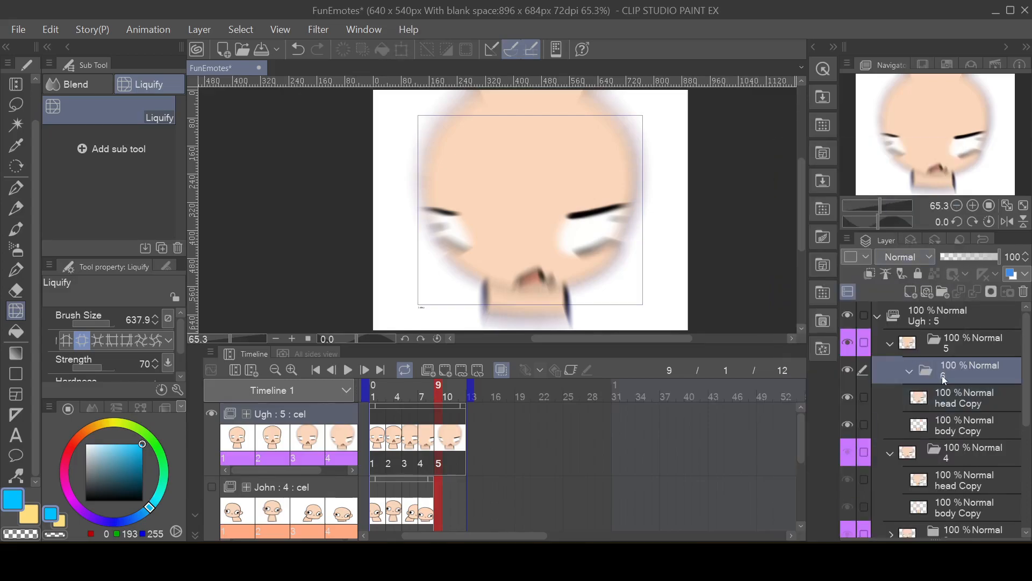
Step: Add a raster layer to cel 5, place it above the inner folder and clip it to that folder
left_click(910, 291)
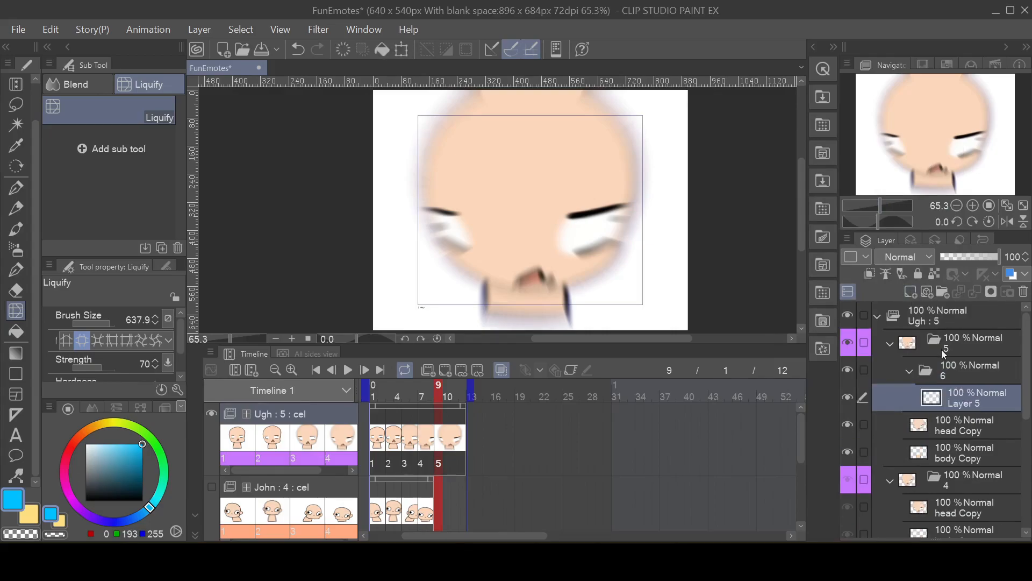
left_click_drag(964, 393, 965, 360)
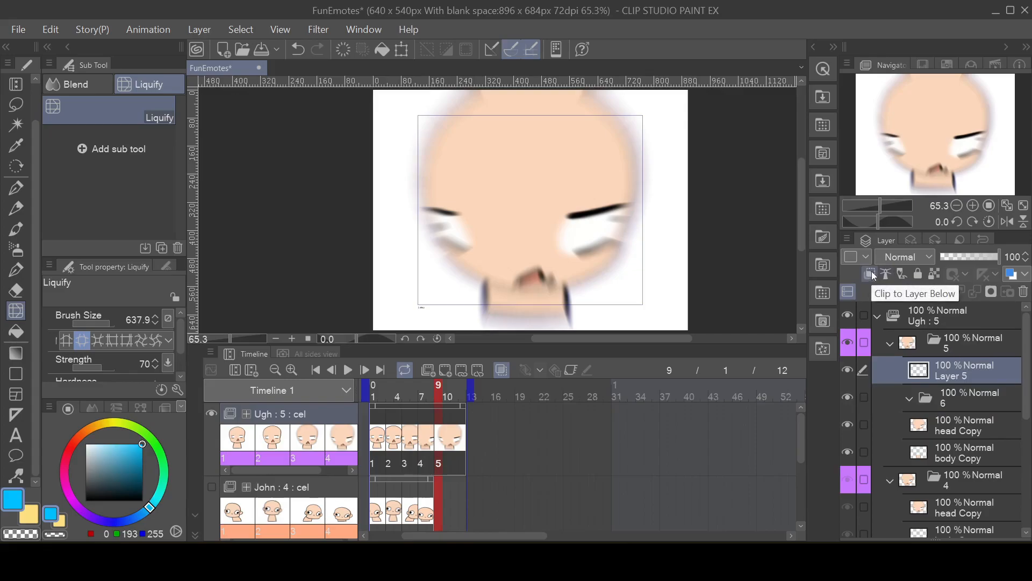
left_click(872, 274)
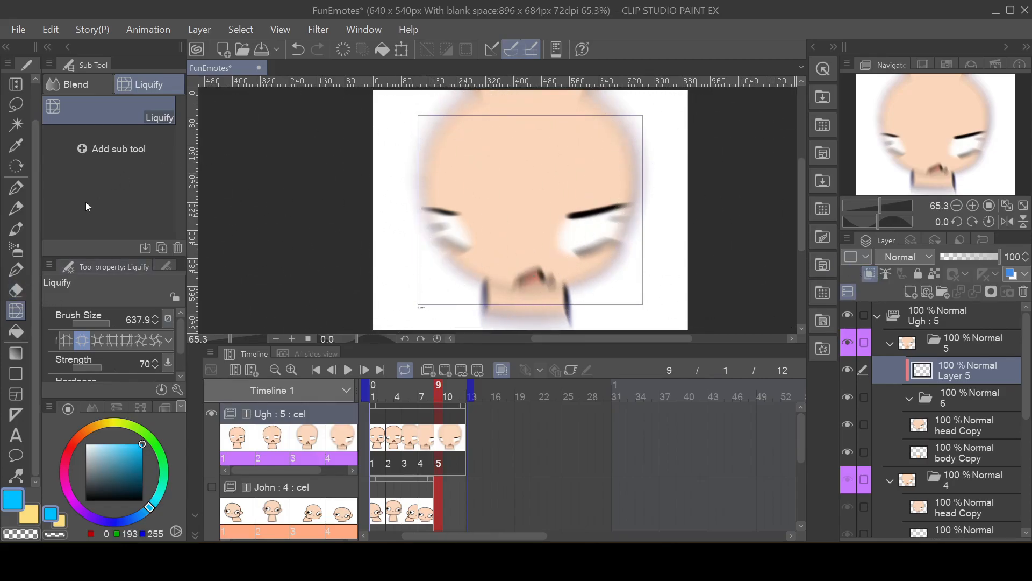
Step: Cover cel 5's clipped layer with red using the Soft airbrush at brush size 724.3
left_click(20, 248)
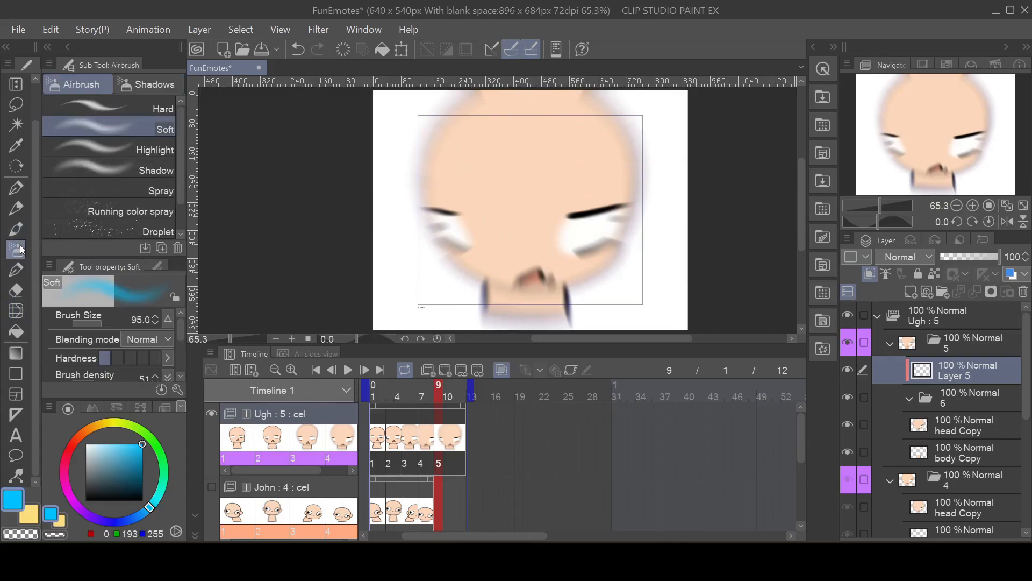
left_click(71, 448)
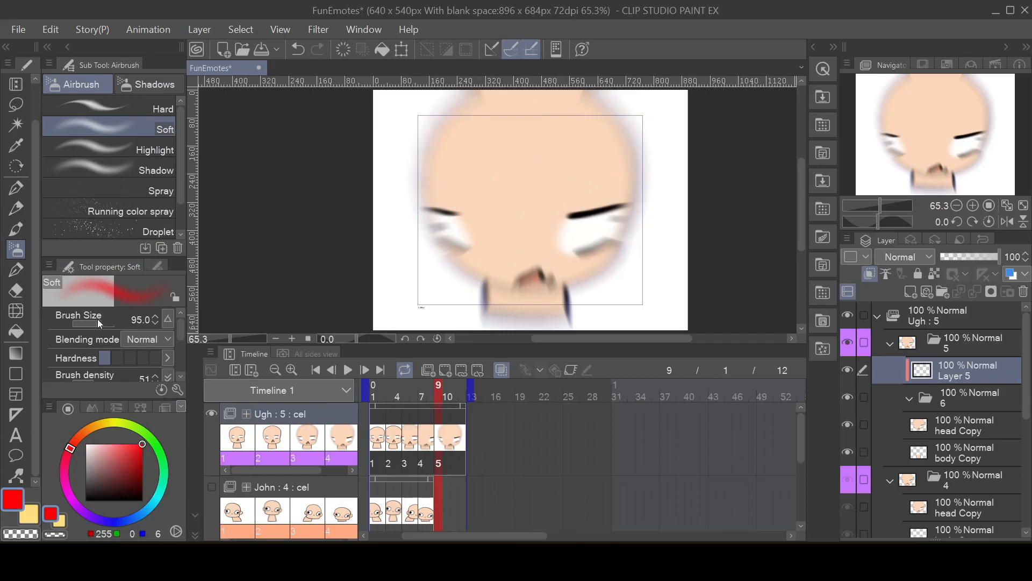
left_click_drag(100, 323, 111, 323)
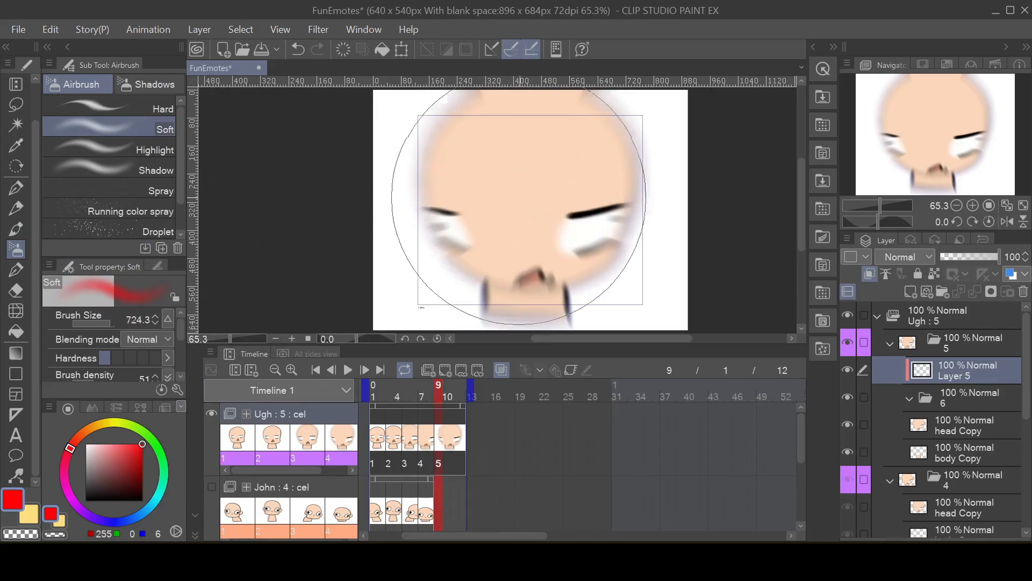
left_click_drag(526, 235, 512, 207)
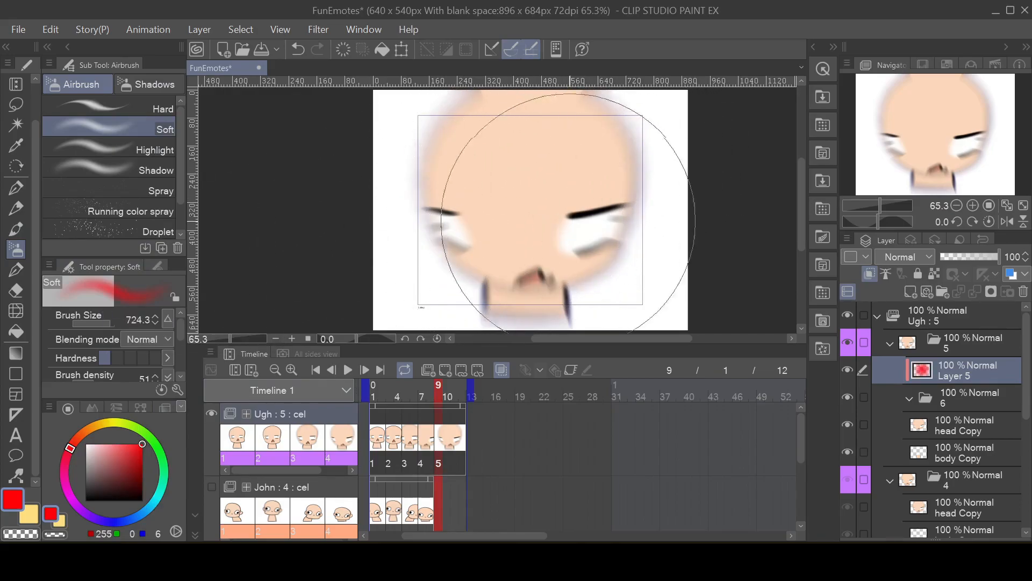
left_click_drag(600, 178, 591, 196)
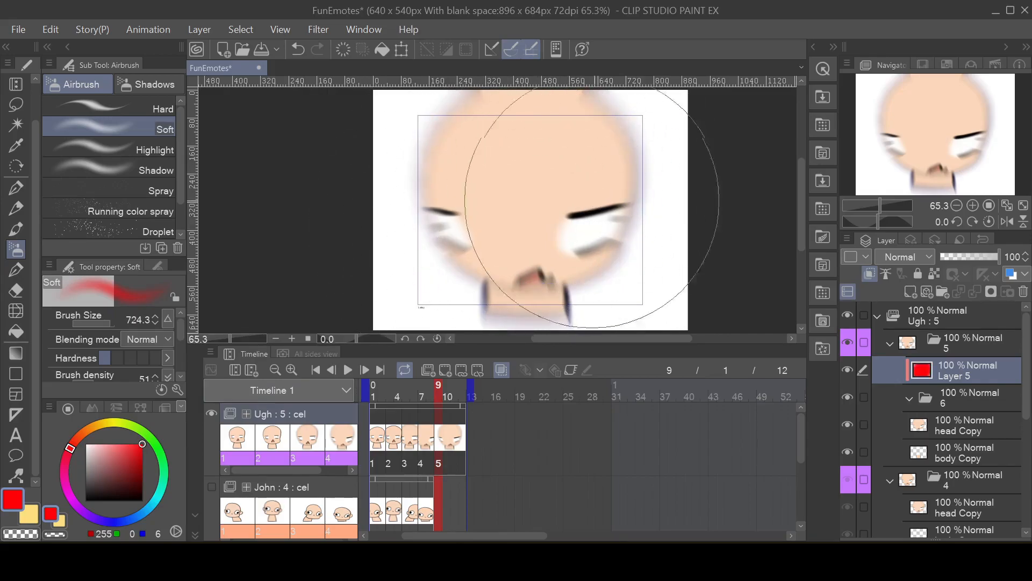
Step: Move cel 5's head Copy and body Copy layers together into the folder beneath the red layer
left_click(950, 429)
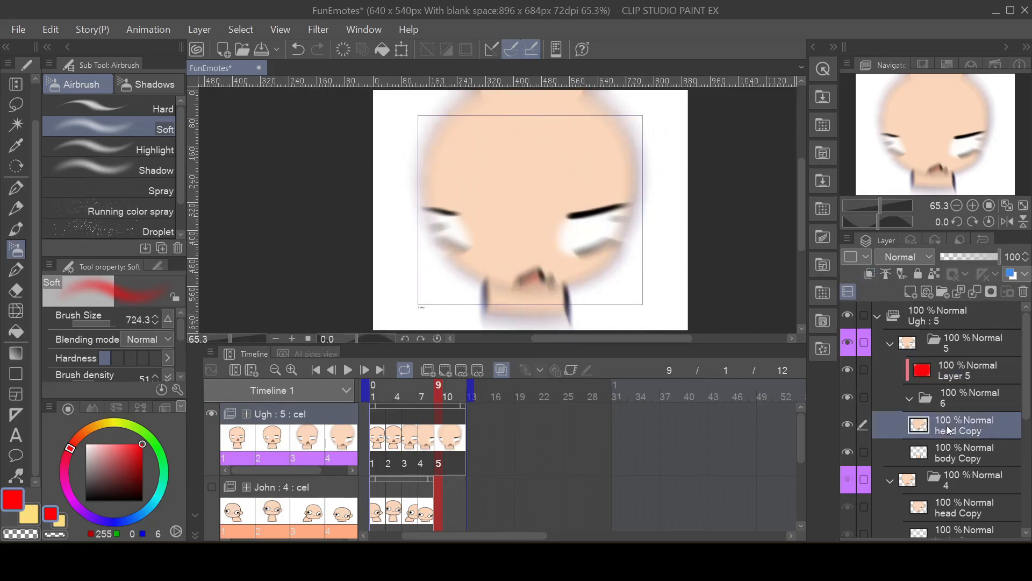
left_click(863, 452)
left_click_drag(938, 432, 964, 399)
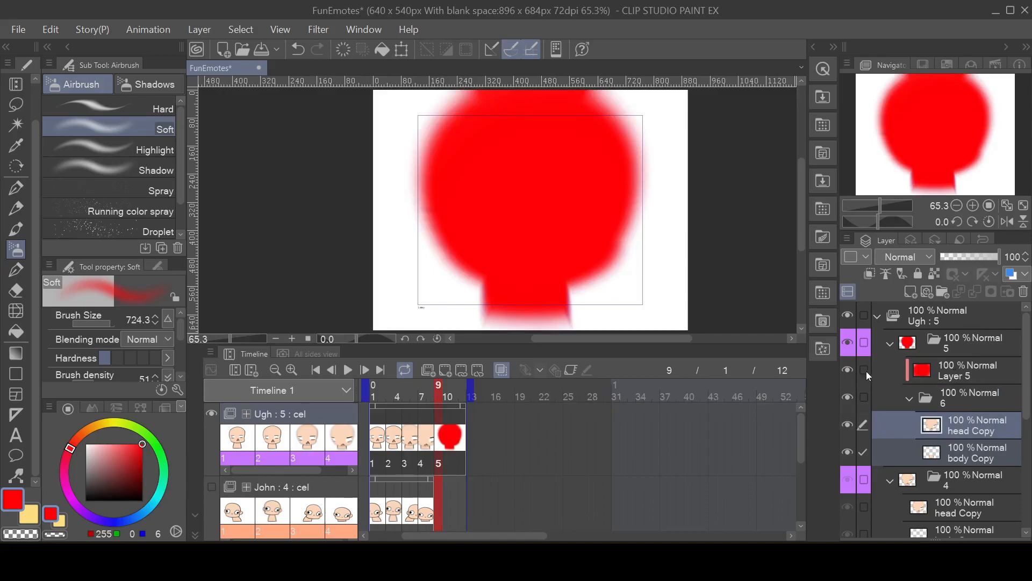
Step: Set the blending mode of cel 5's clipped red layer to Color
left_click(959, 368)
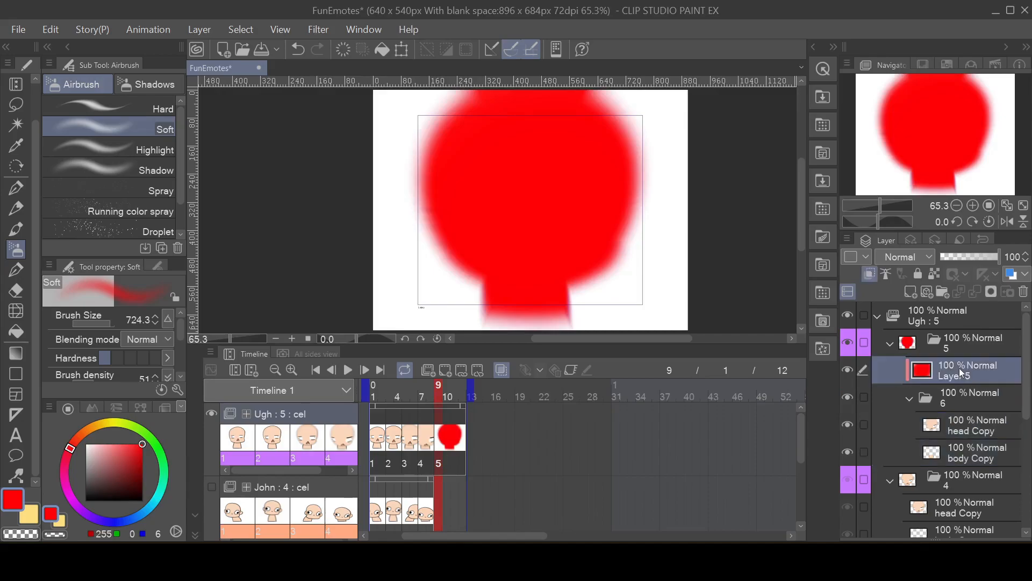
left_click(926, 259)
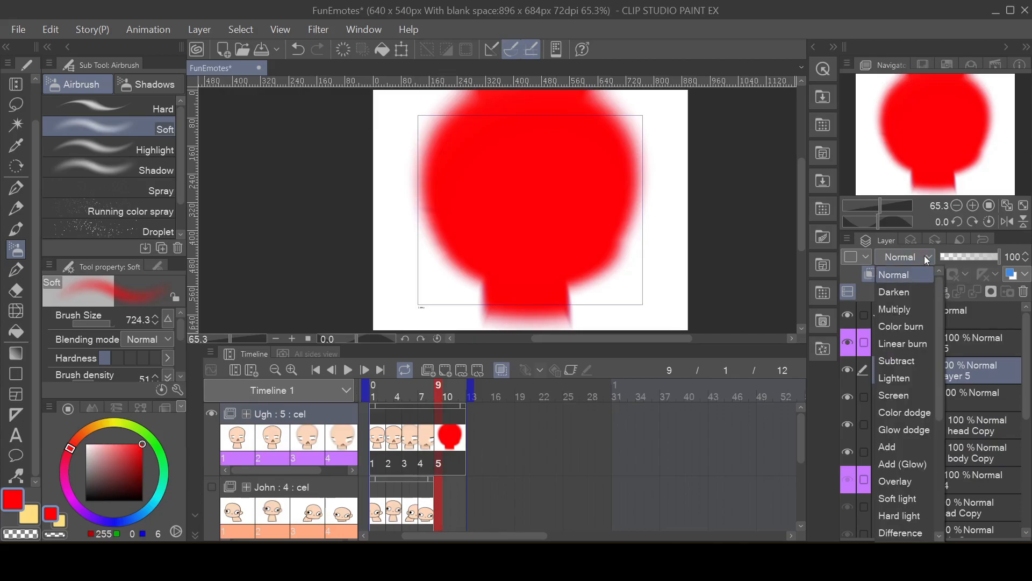
left_click_drag(943, 363, 947, 483)
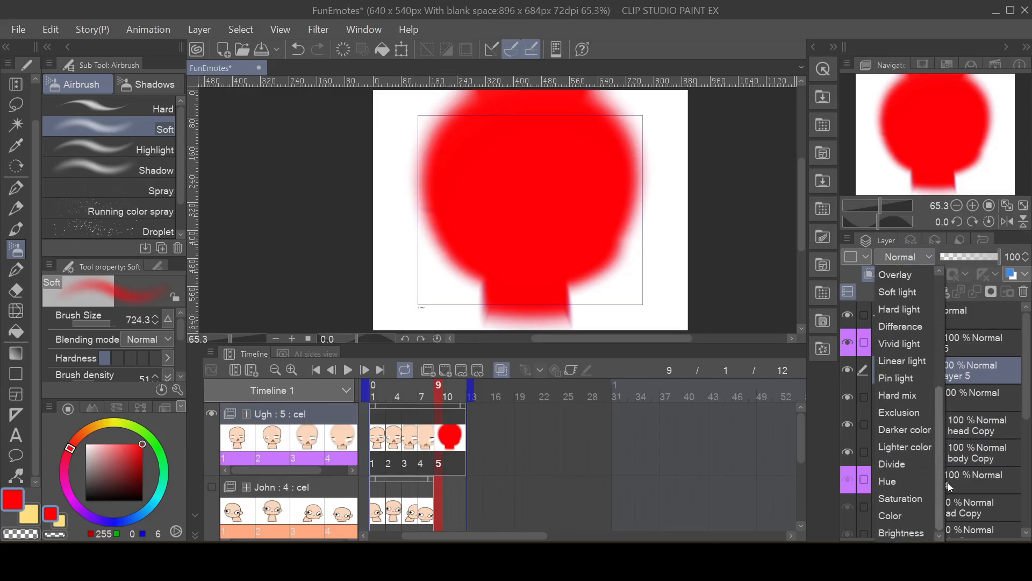
left_click(907, 514)
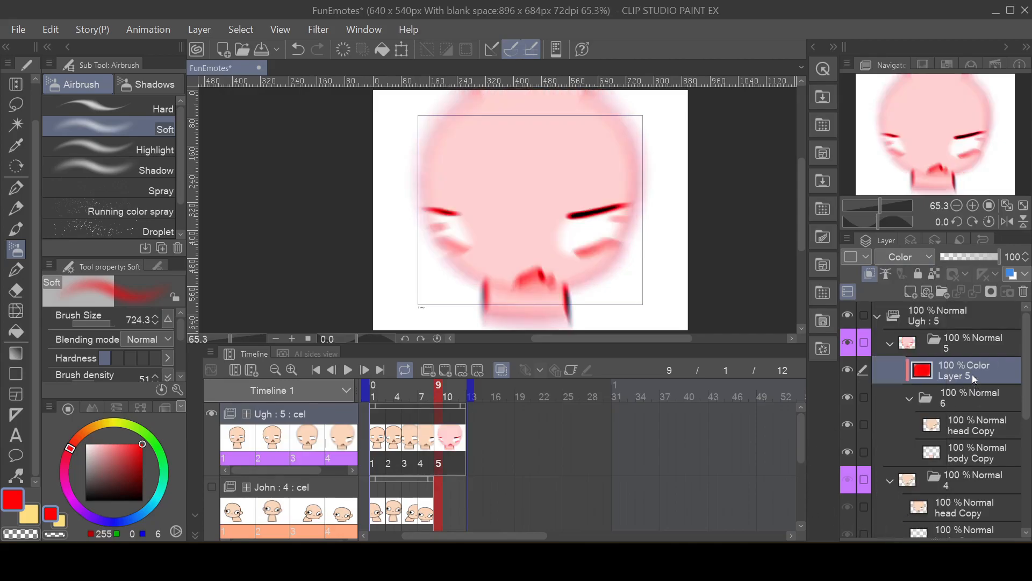
Step: Play back the Ugh animation to check how the red-tinted cel 5 looks in motion
left_click(969, 346)
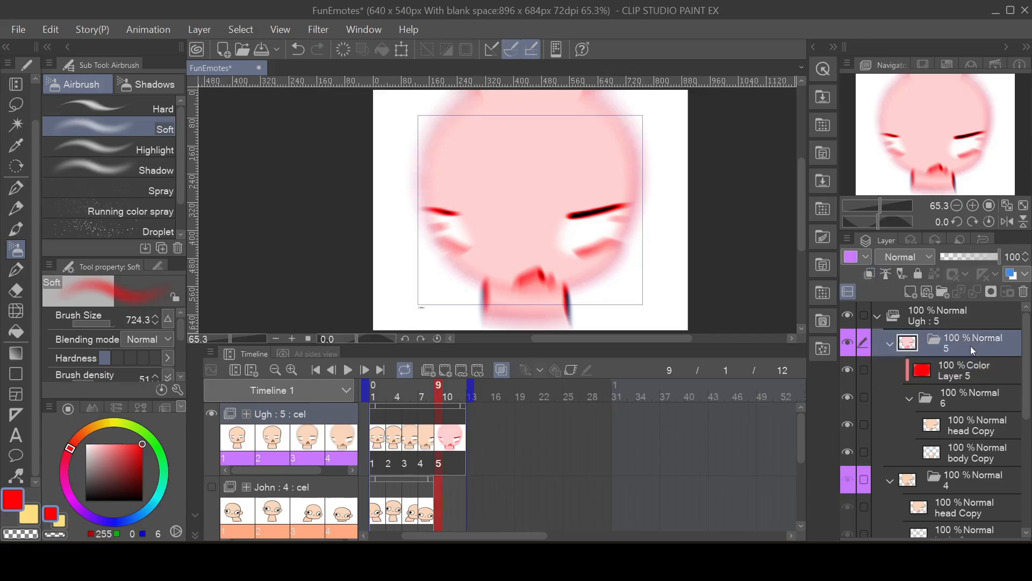
left_click(351, 375)
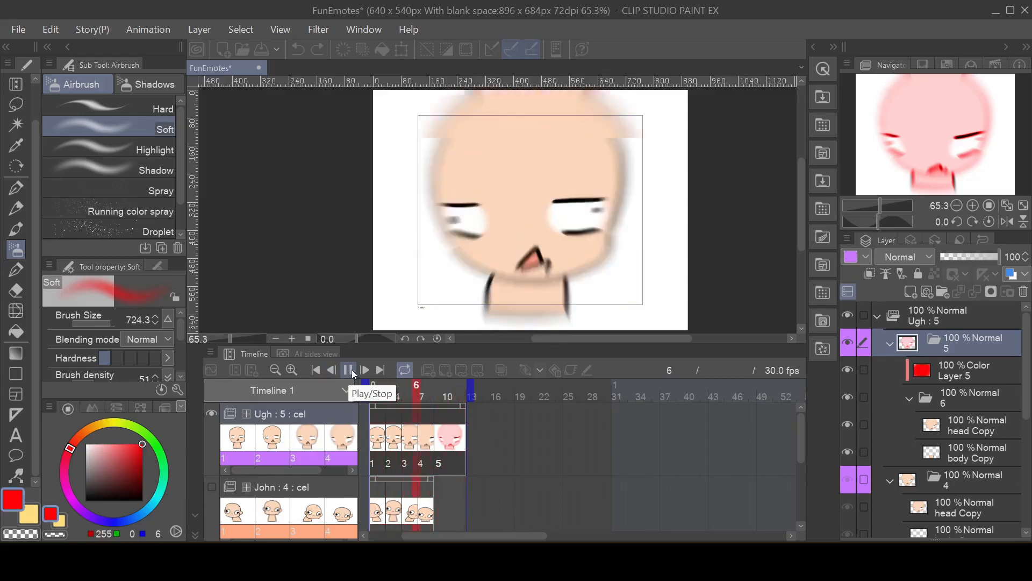
left_click(349, 369)
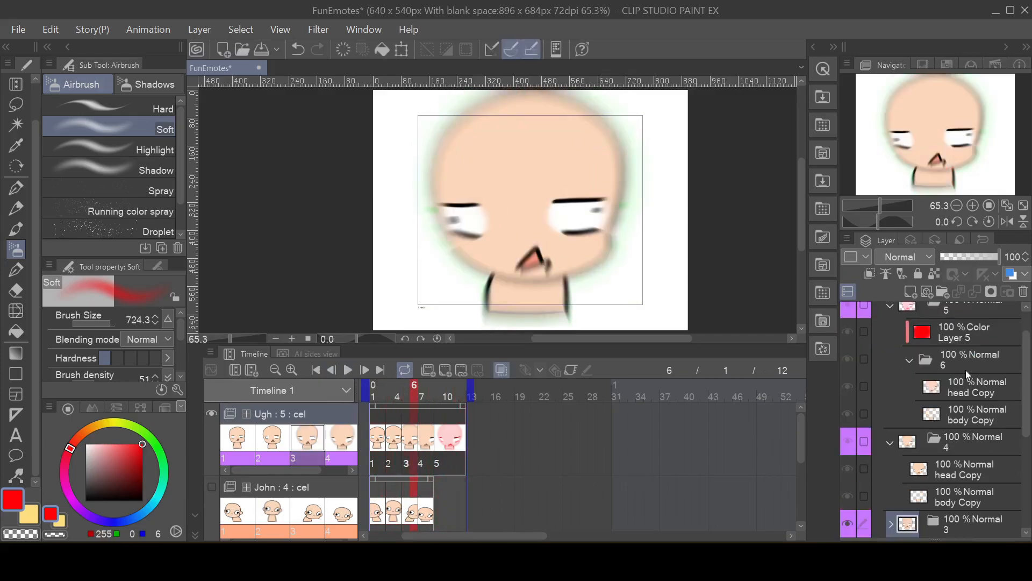
Step: Collapse cel 5's inner and outer folders in the layer list and move the timeline position to frame 11
left_click(955, 344)
scroll(954, 345, "up", 1)
left_click(958, 342)
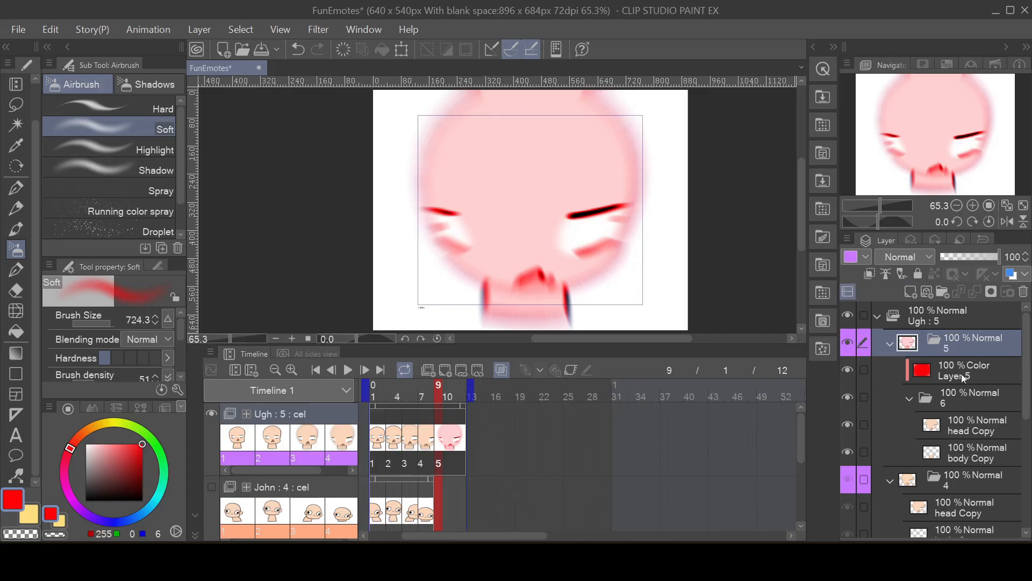
left_click(910, 398)
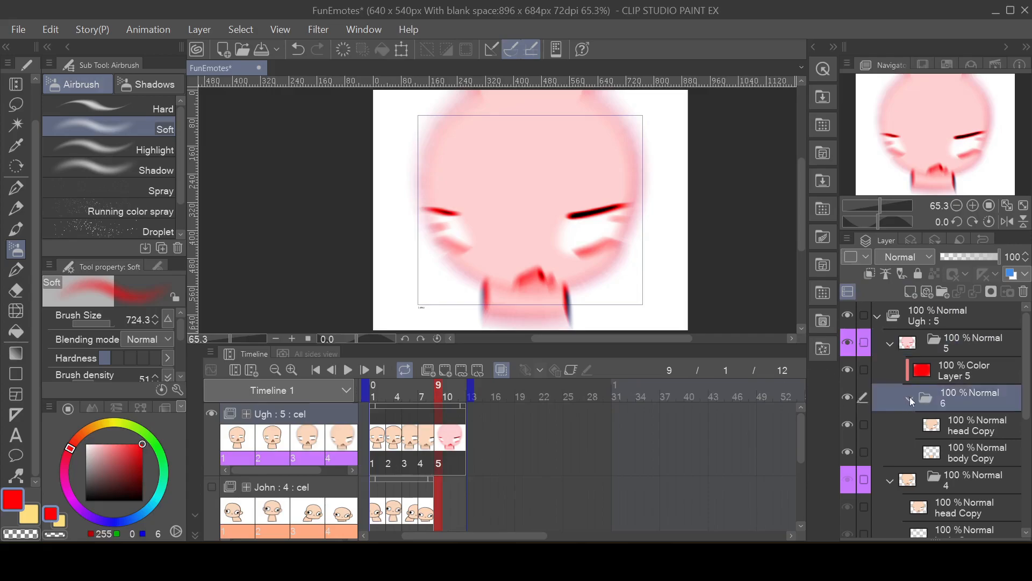
left_click(956, 376)
left_click(961, 347)
left_click(894, 343)
left_click(892, 342)
left_click(892, 342)
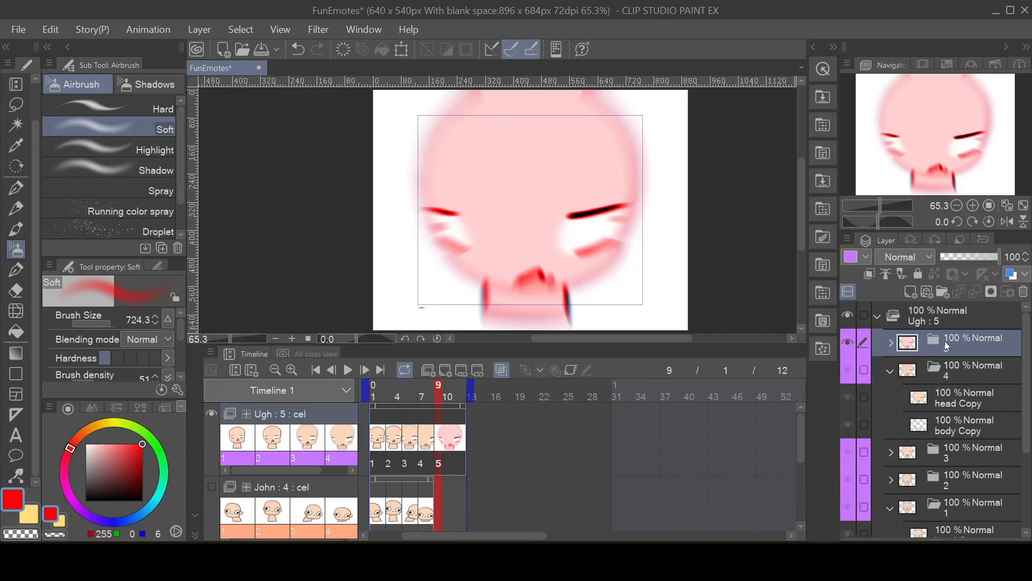
left_click(455, 425)
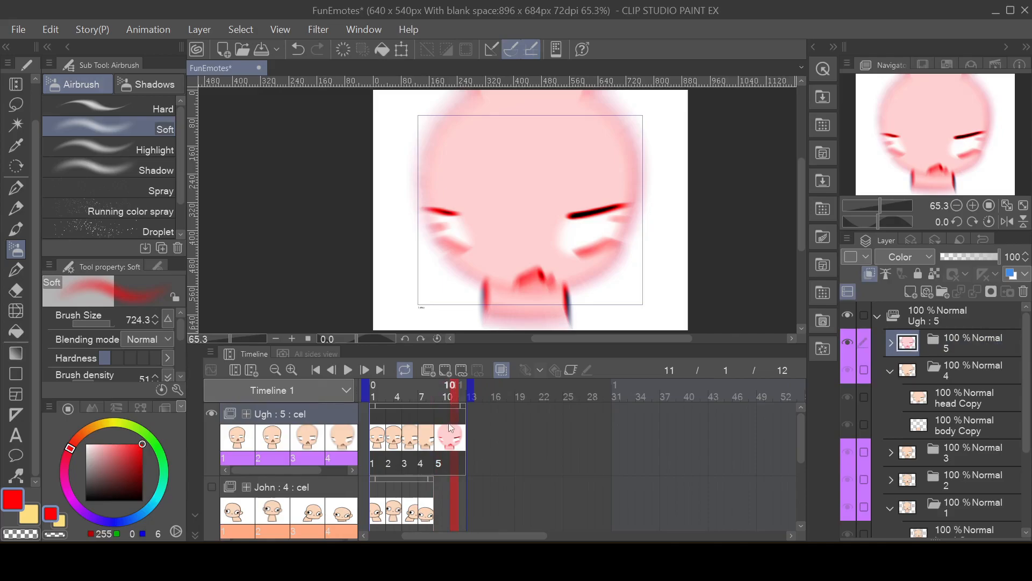
left_click(447, 370)
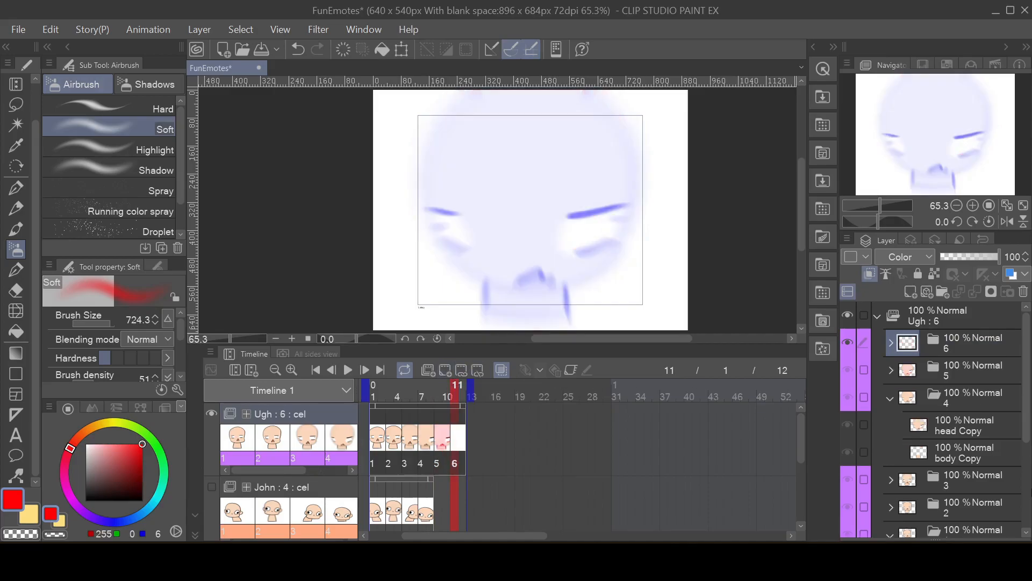
left_click(891, 344)
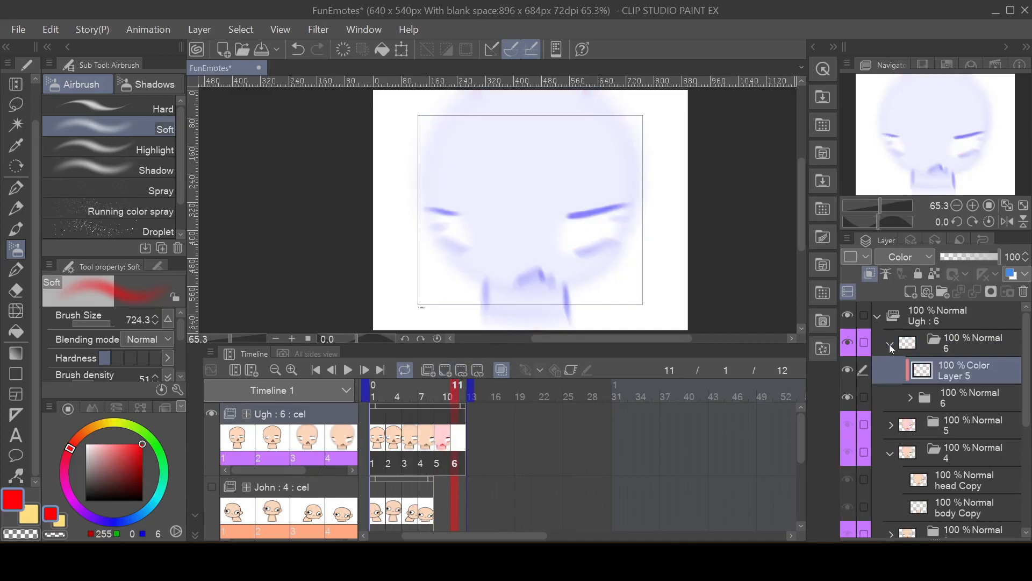
left_click(890, 344)
left_click(890, 345)
left_click(962, 344)
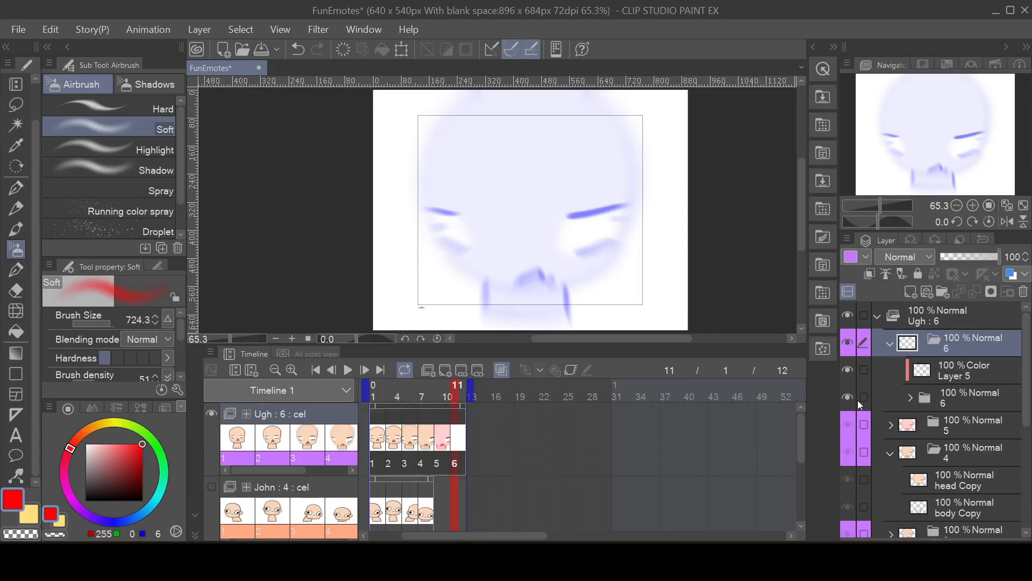
left_click(858, 401)
left_click(927, 392)
left_click(946, 345)
key("ctrl+z")
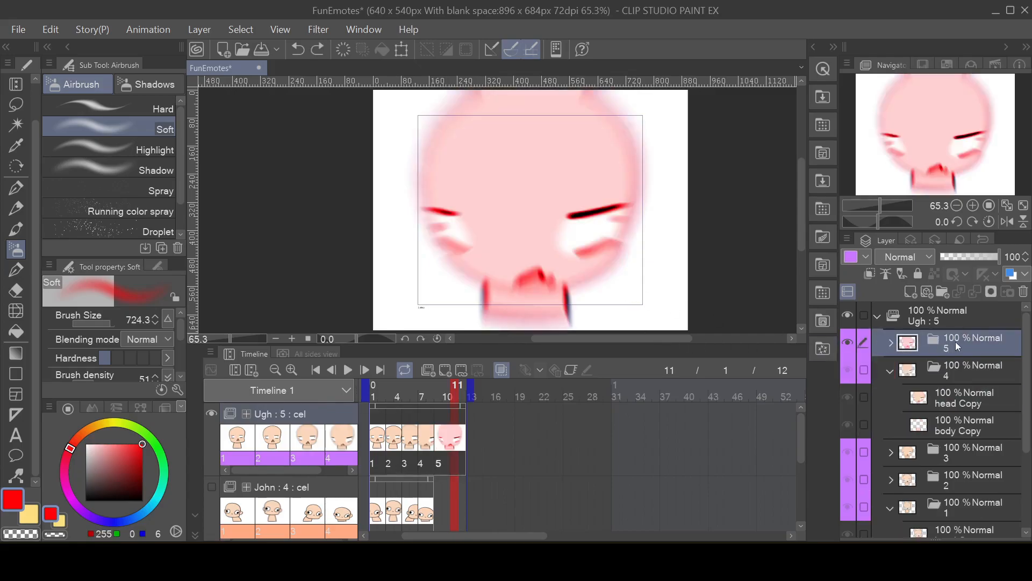
Step: Duplicate the cel 5 folder and assign the duplicate, cel 6, to frame 11 of the Ugh track
right_click(955, 338)
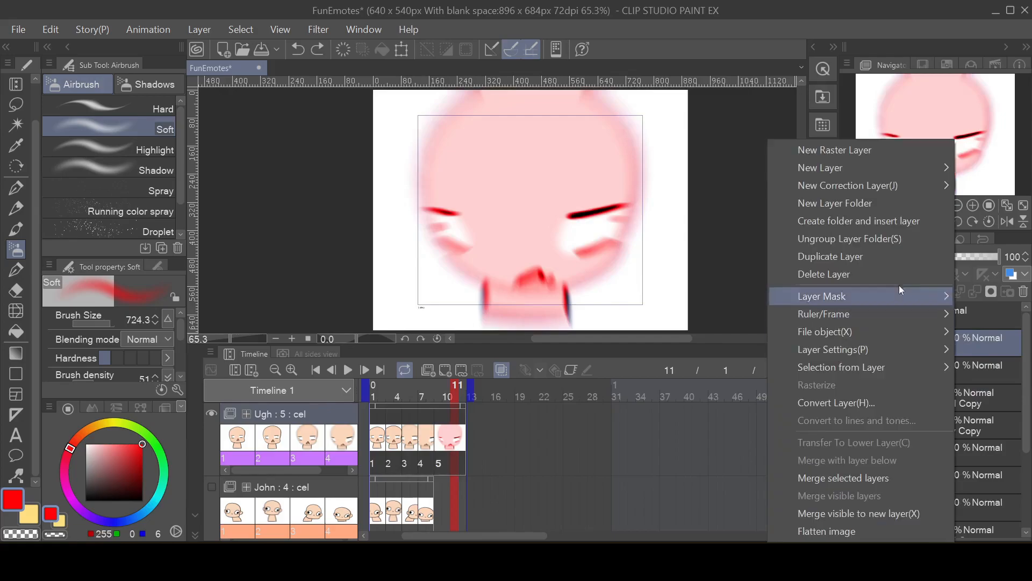
left_click(866, 259)
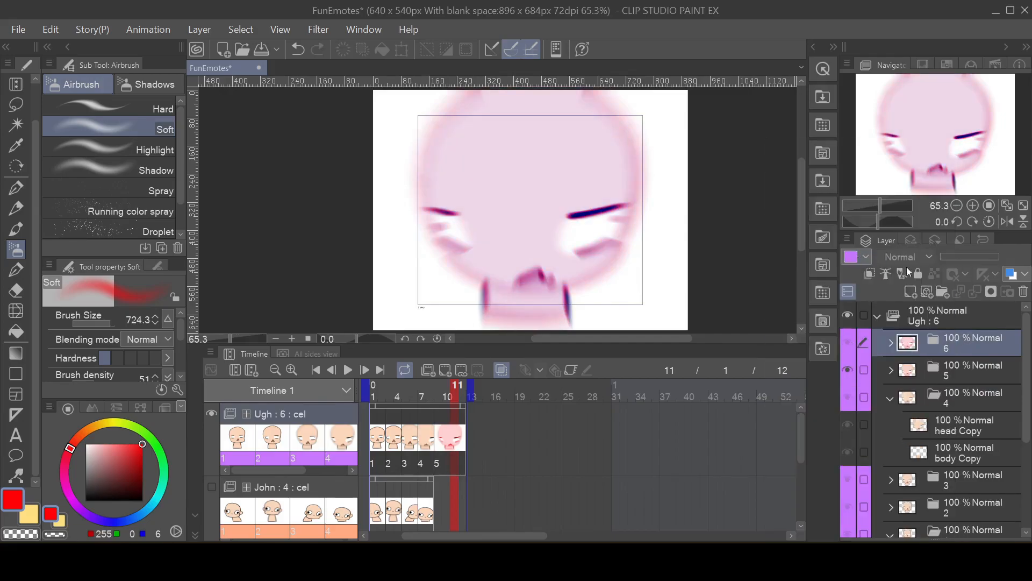
left_click(891, 343)
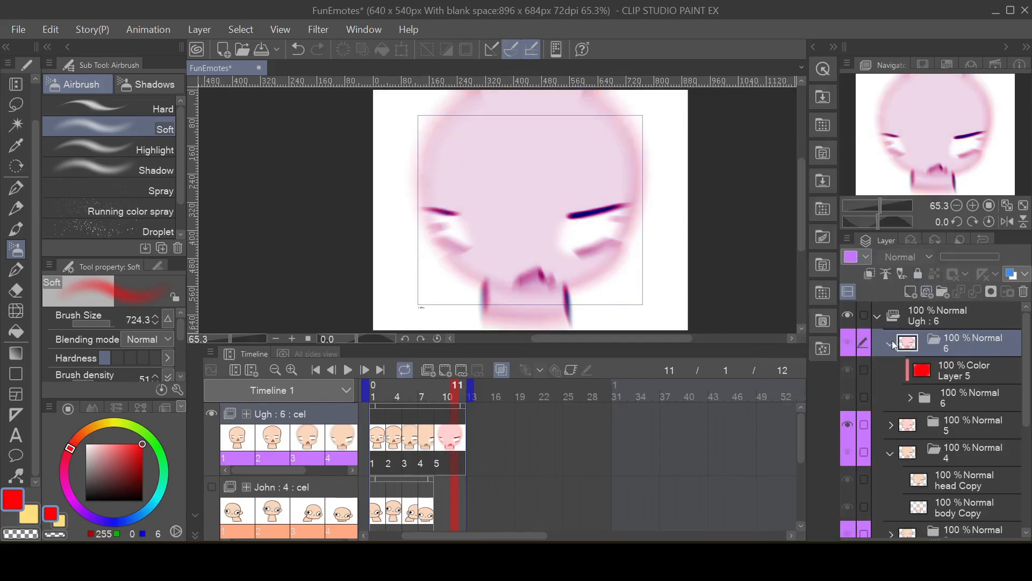
left_click(445, 370)
left_click(612, 403)
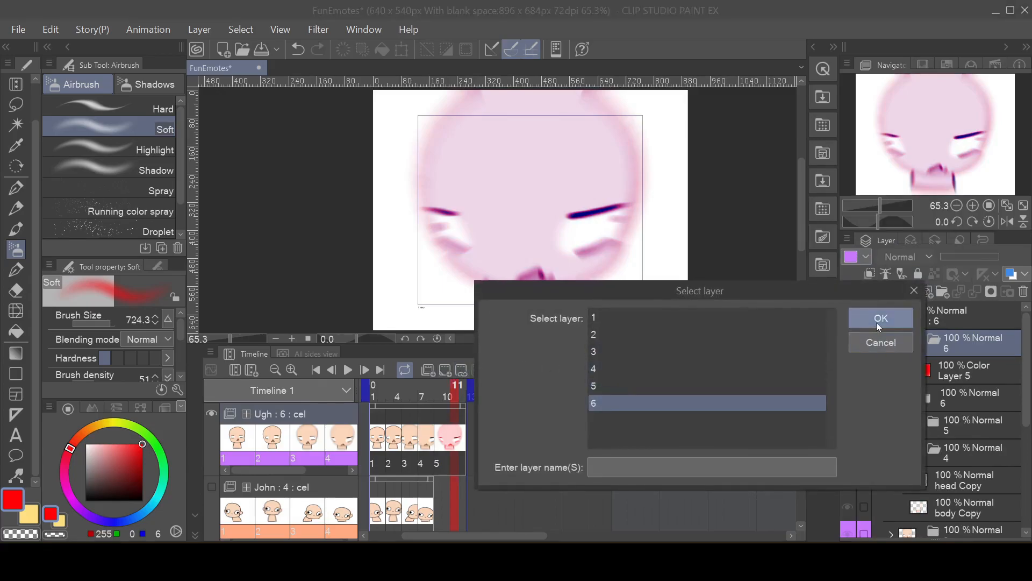
left_click(877, 319)
Step: Toggle the visibility of cel 6's red Color layer and its inner folder to check what each contributes
left_click(848, 369)
left_click(848, 396)
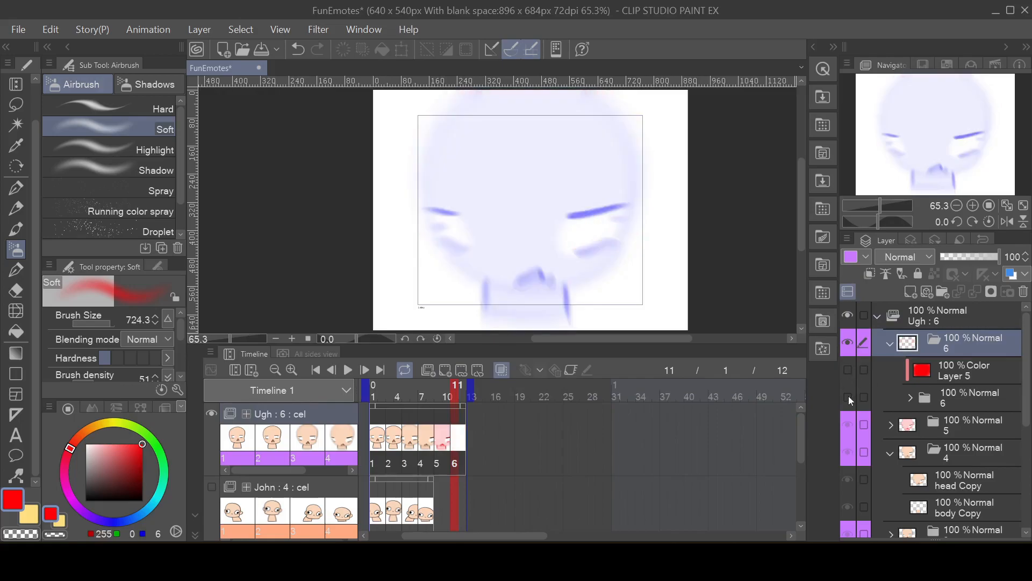
left_click(948, 402)
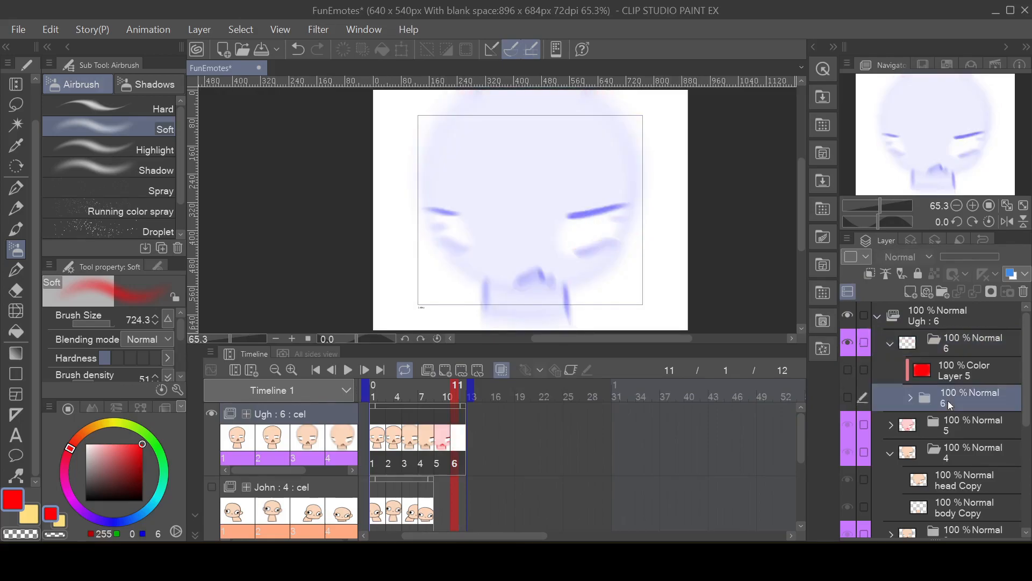
left_click(850, 395)
left_click(850, 395)
left_click(849, 398)
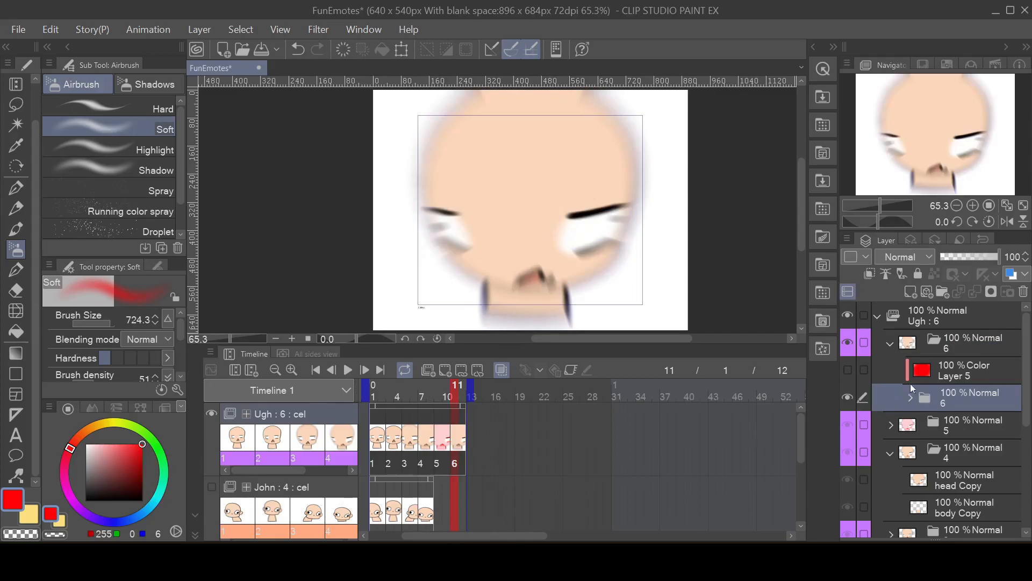
left_click(848, 370)
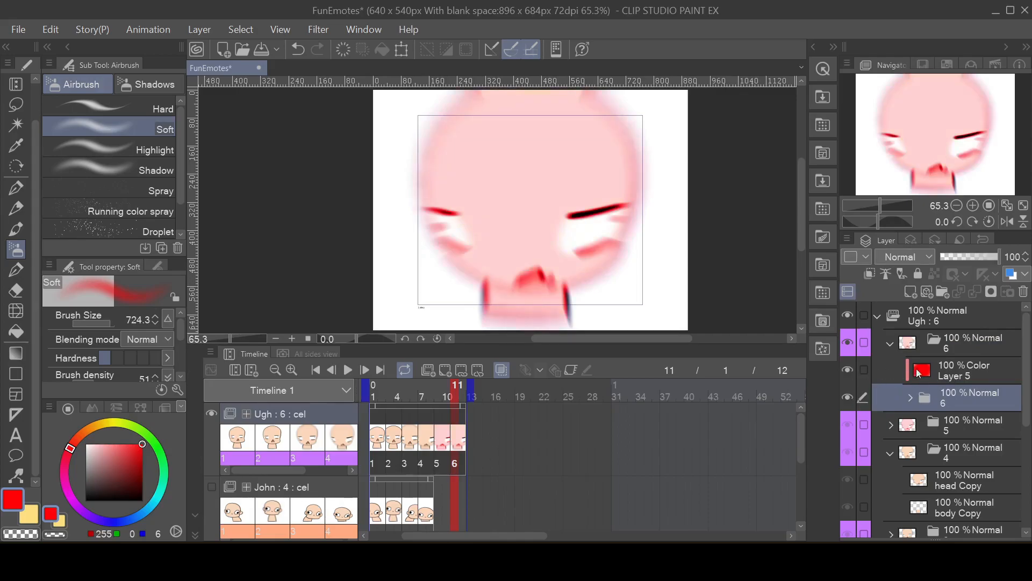
Step: Add a raster layer above the red Color layer in cel 6
left_click(967, 366)
left_click(938, 395)
left_click(963, 370)
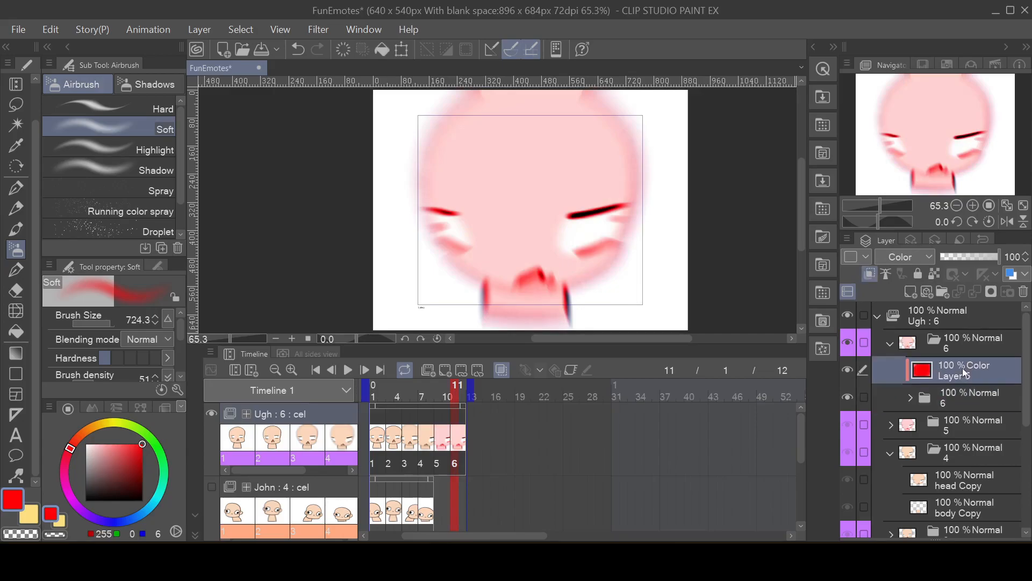
left_click(910, 292)
Step: Cover the new layer in pale yellow using Opaque watercolor at brush size 822.3, and switch the drawing colour's hue to red
key("b")
key("b")
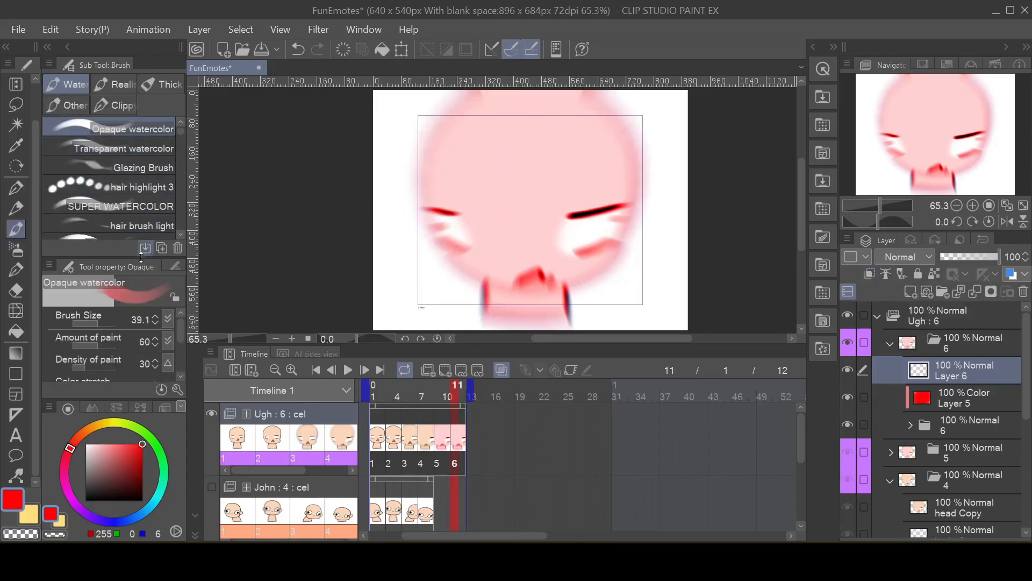
left_click_drag(106, 317, 111, 313)
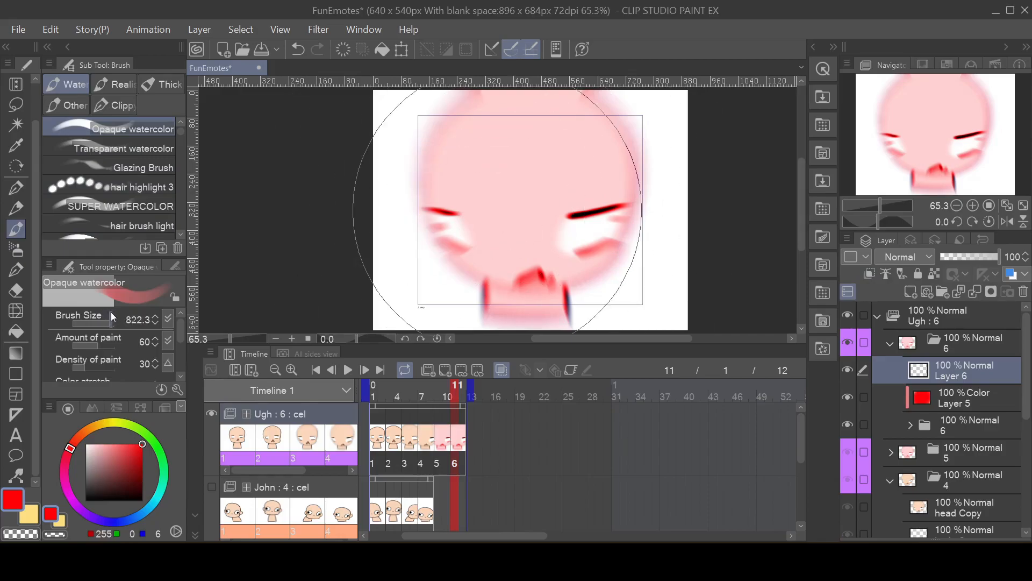
left_click(60, 520)
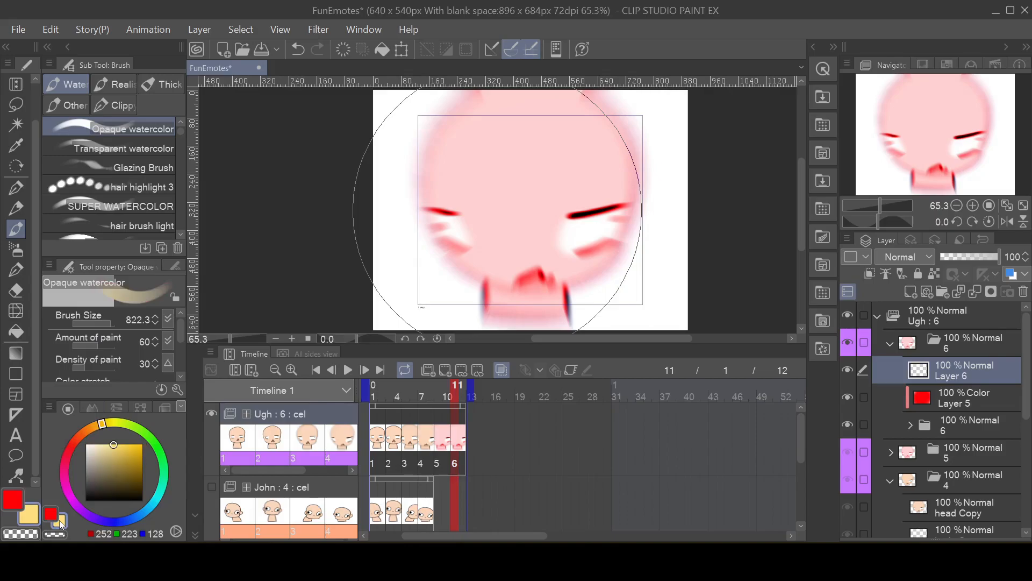
mouse_move(525, 208)
left_mouse_down()
mouse_move(582, 207)
mouse_move(461, 207)
mouse_move(541, 185)
mouse_move(573, 193)
left_mouse_up()
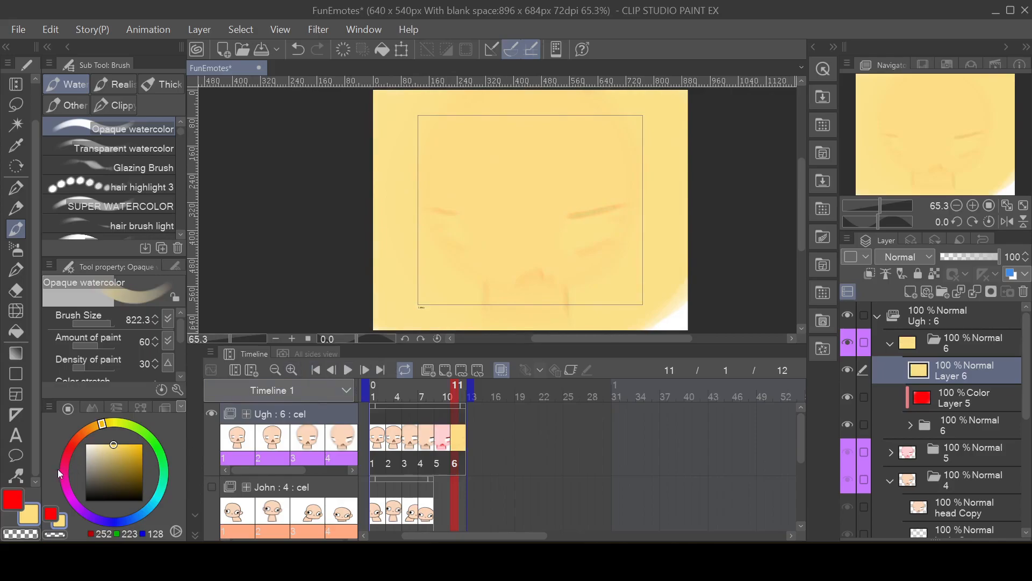
left_click(72, 444, "alt")
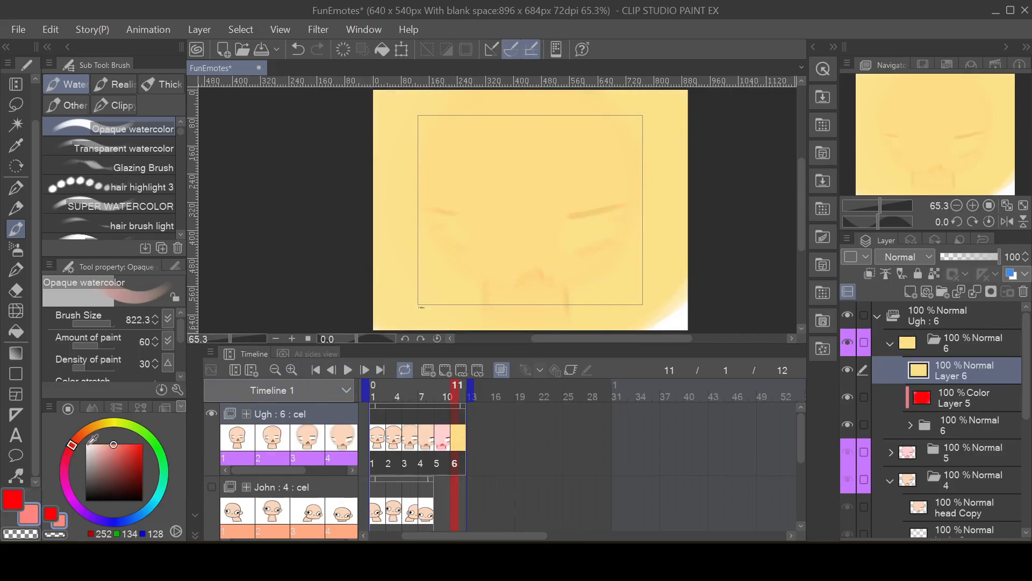
left_click_drag(500, 207, 380, 226)
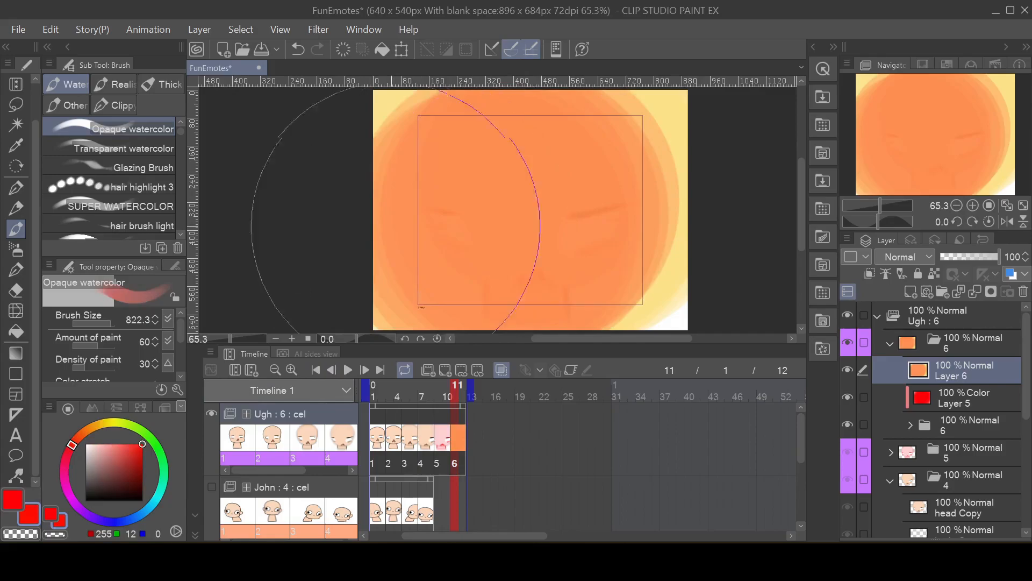
key("ctrl+z")
key("ctrl+y")
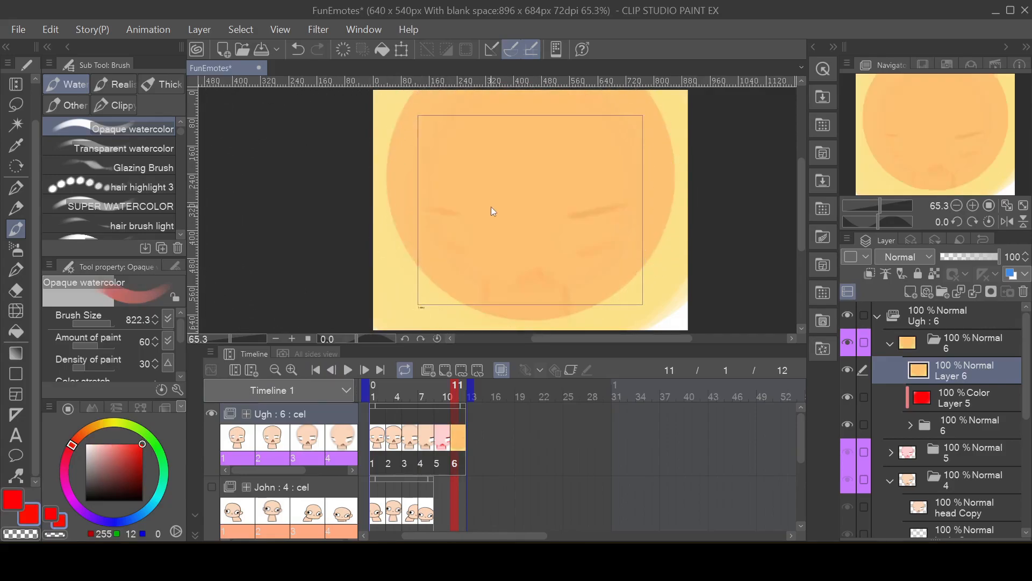
key("ctrl+z")
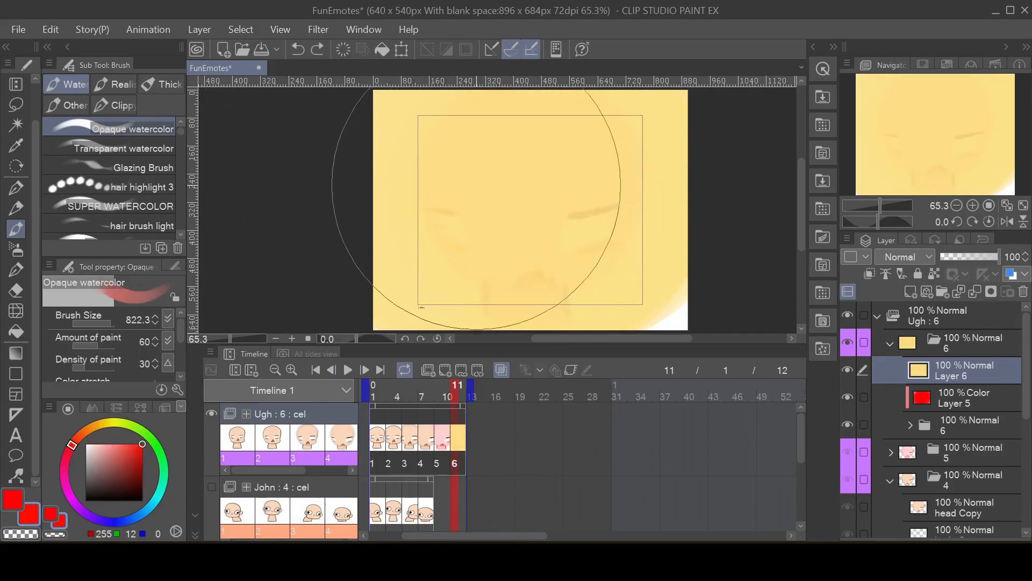
Step: Paint a soft red glow over the middle of the yellow layer with the Soft airbrush at size 724.3 and play back the animation
left_click(16, 249)
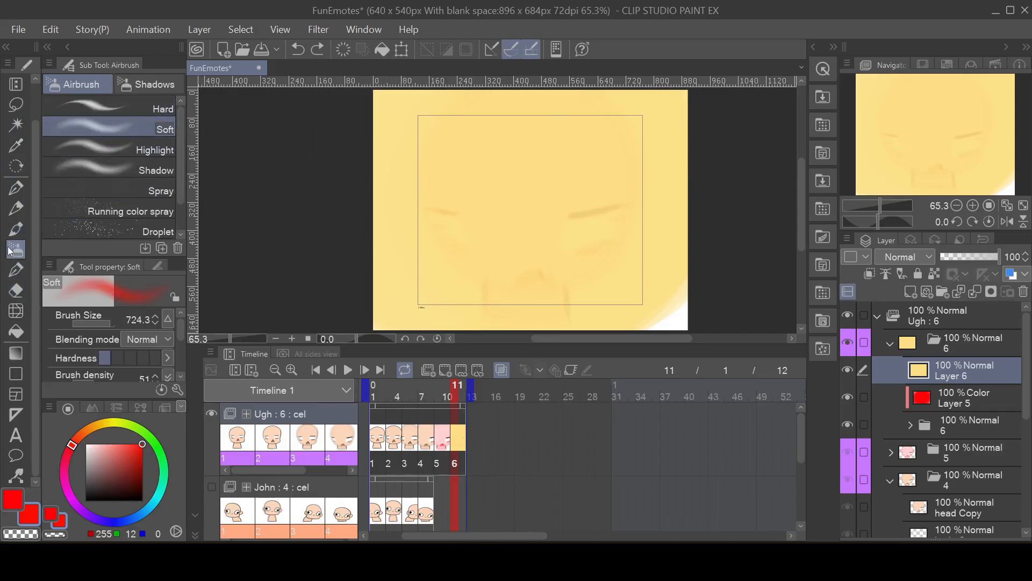
mouse_move(507, 188)
left_mouse_down()
mouse_move(505, 211)
mouse_move(624, 228)
mouse_move(535, 207)
left_mouse_up()
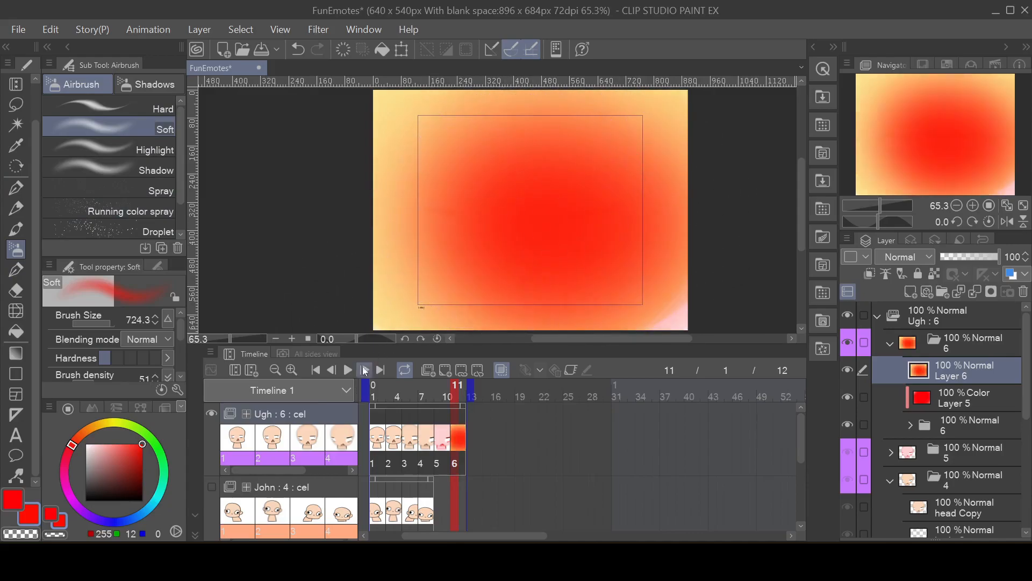
left_click(346, 369)
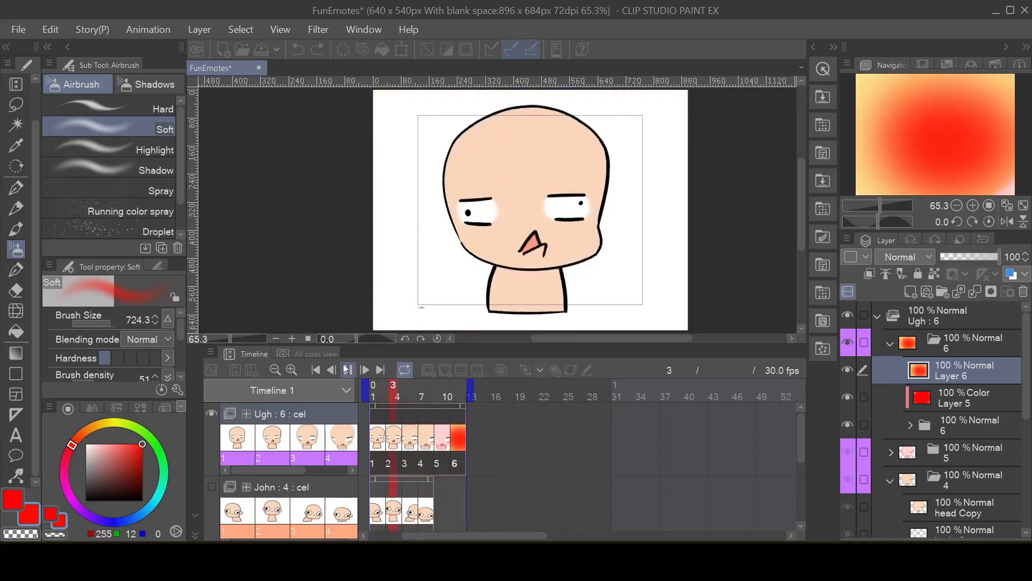
left_click(347, 369)
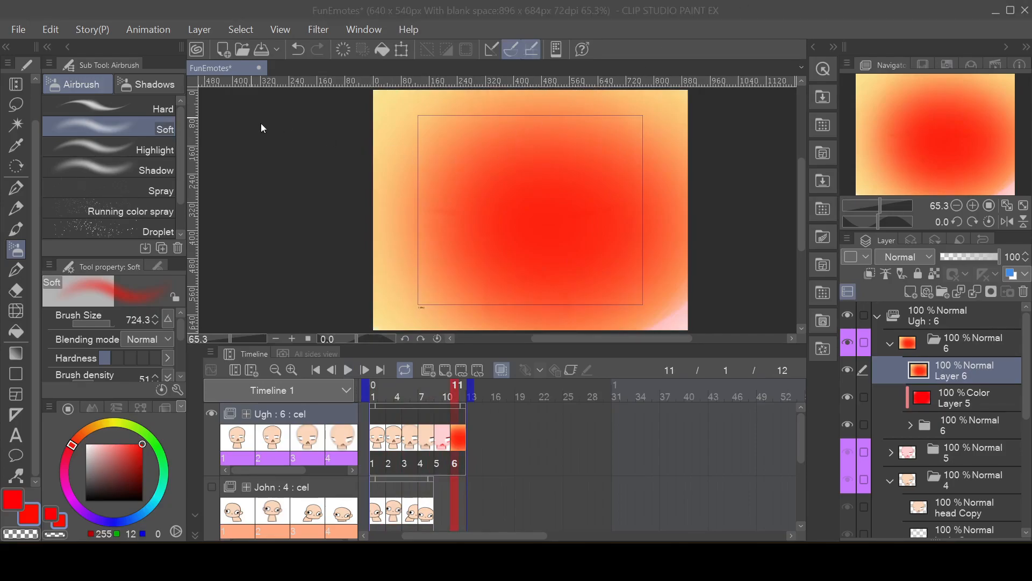
Step: Export frames 1 to 12 as an animated GIF named Exploded in the Tutorial folder, at 560 × 473 px and 30 fps with unlimited looping
left_click(20, 31)
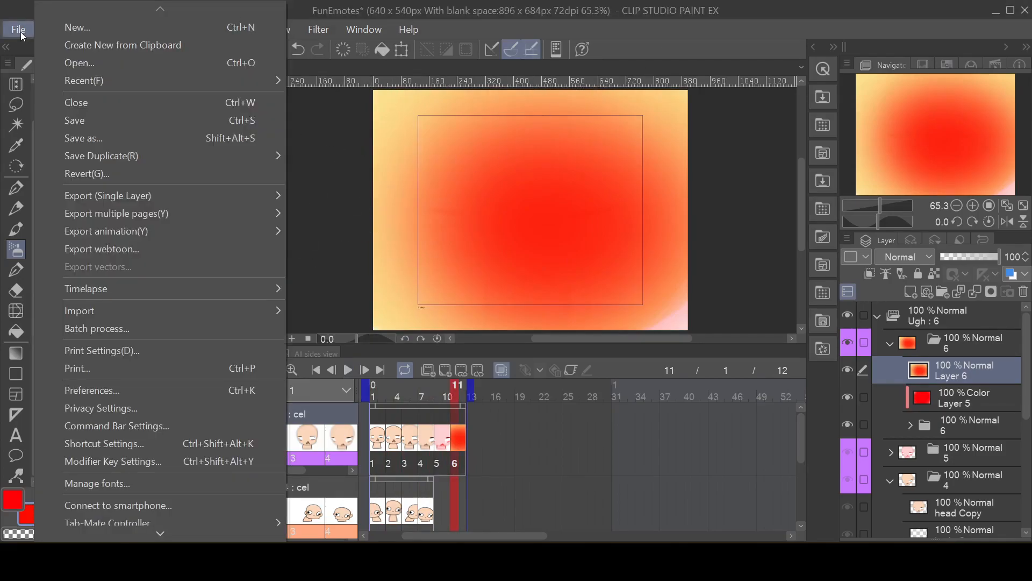
mouse_move(163, 230)
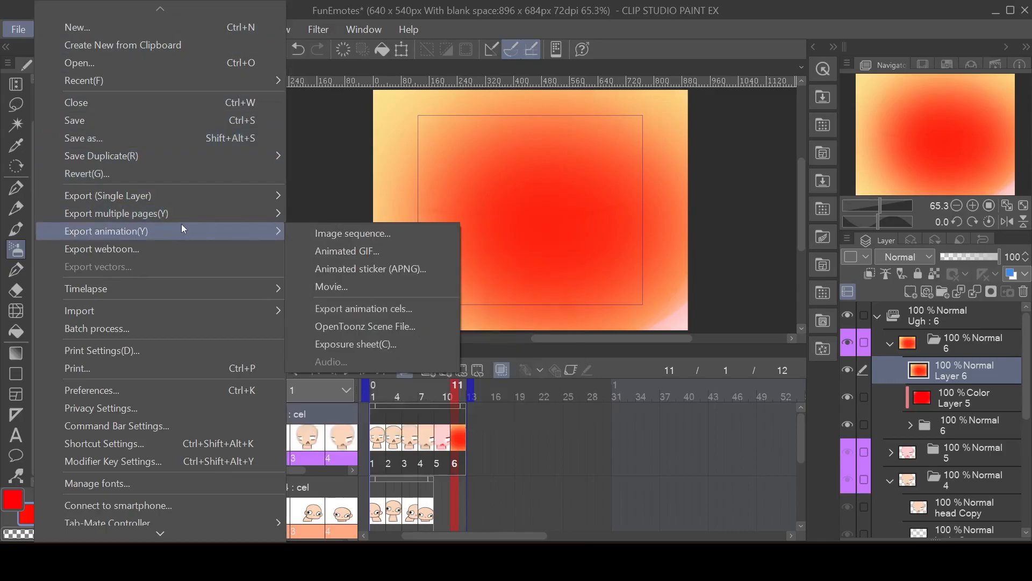
left_click(374, 252)
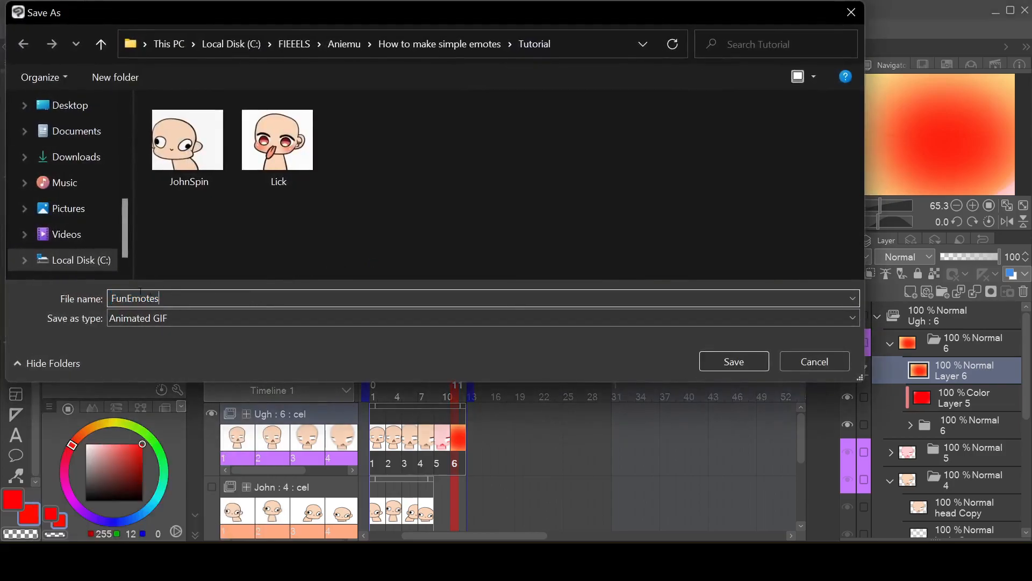
type("Exploded")
left_click(735, 362)
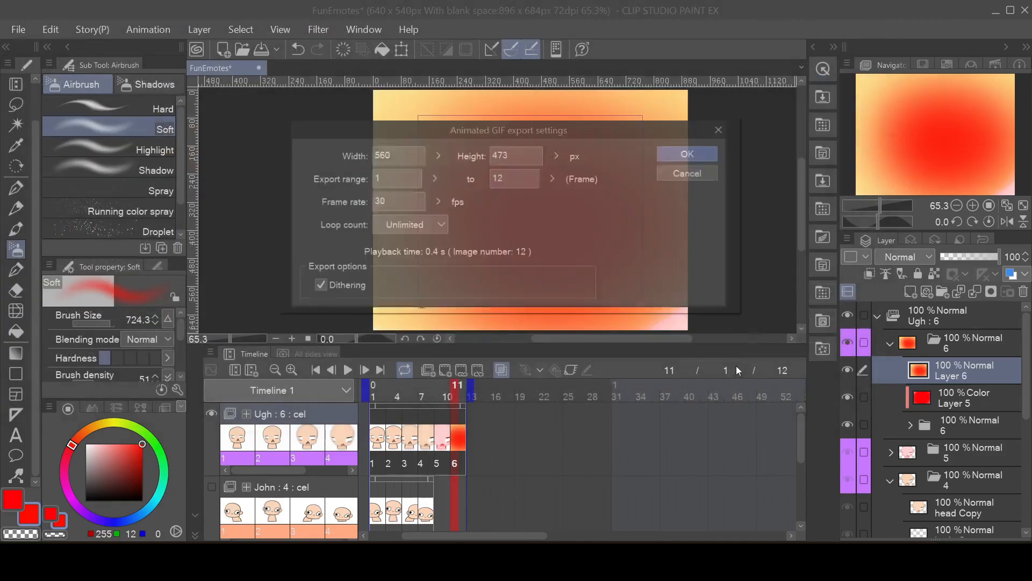
left_click(702, 154)
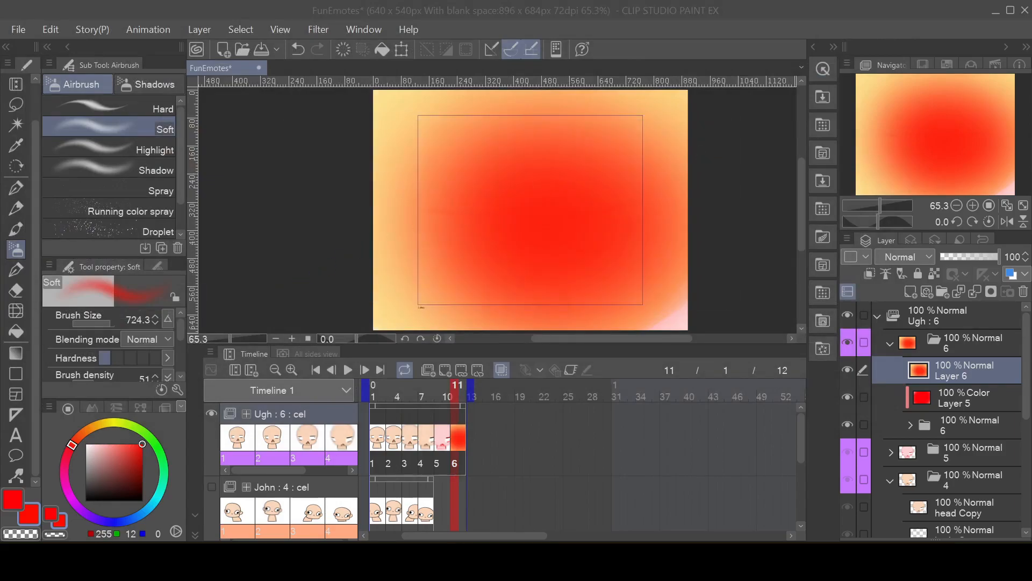
Step: Switch to the Tutorial folder in File Explorer and open the Exploded GIF to review it
left_click(644, 226)
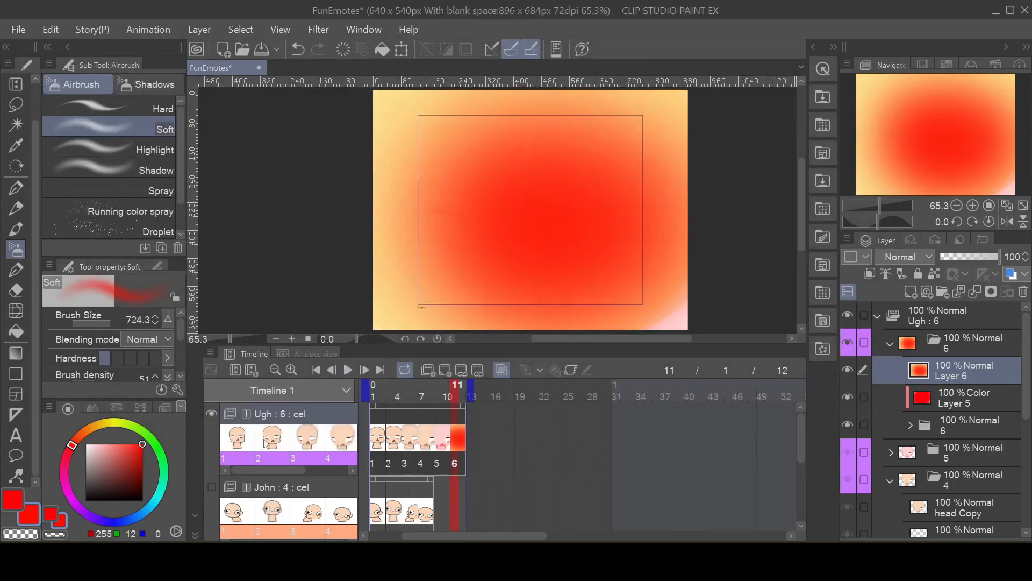
key("alt+Tab")
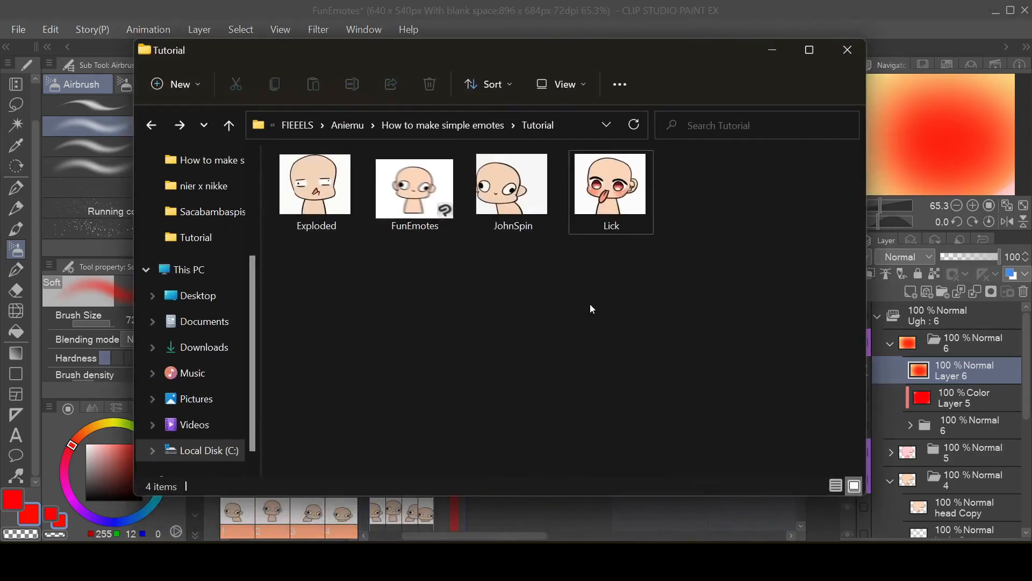
double_click(328, 202)
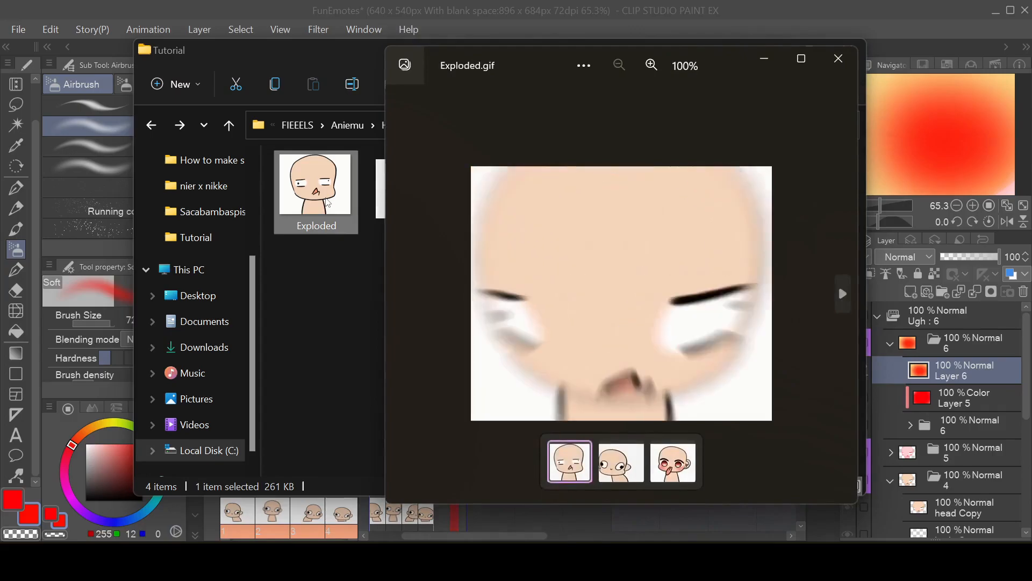
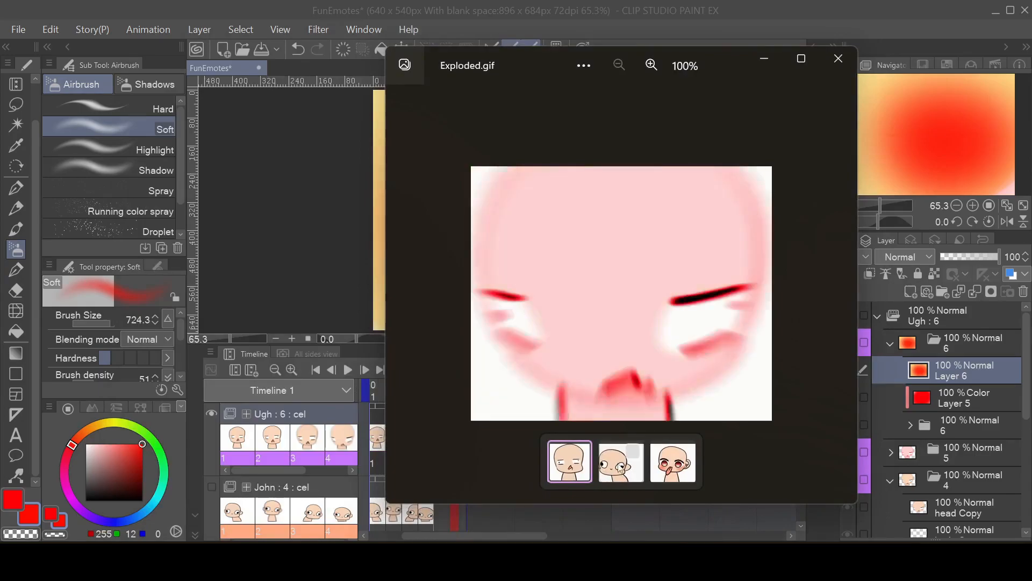
Step: Review and compare the exported JohnSpin, Lick and Exploded GIFs in the image viewer
left_click(621, 467)
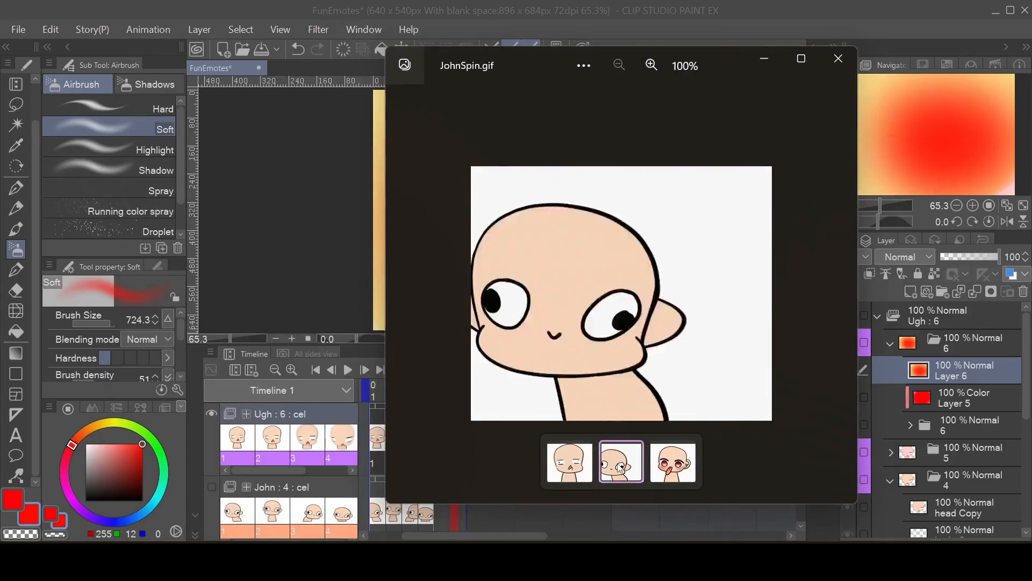
left_click(659, 473)
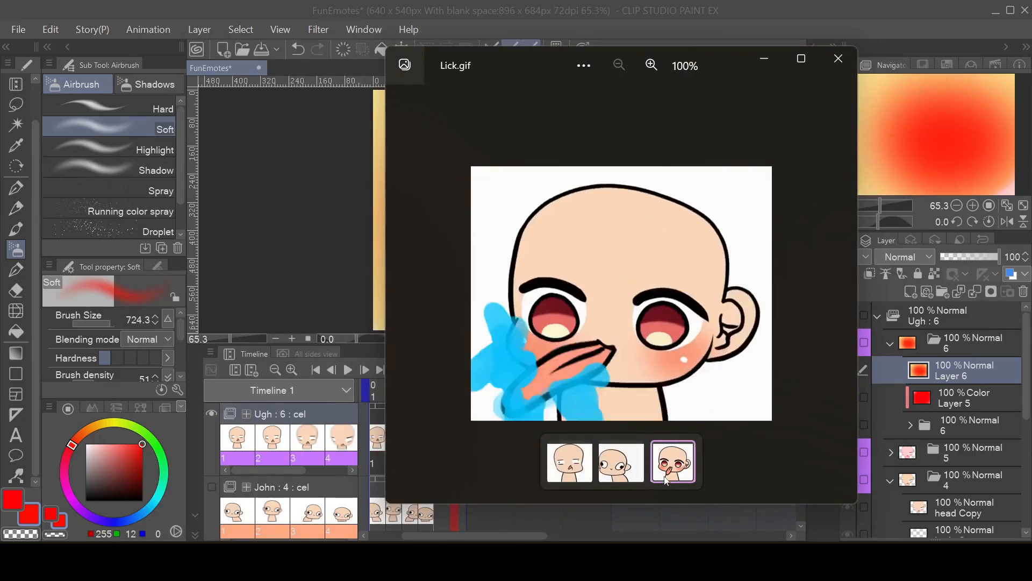
left_click(562, 463)
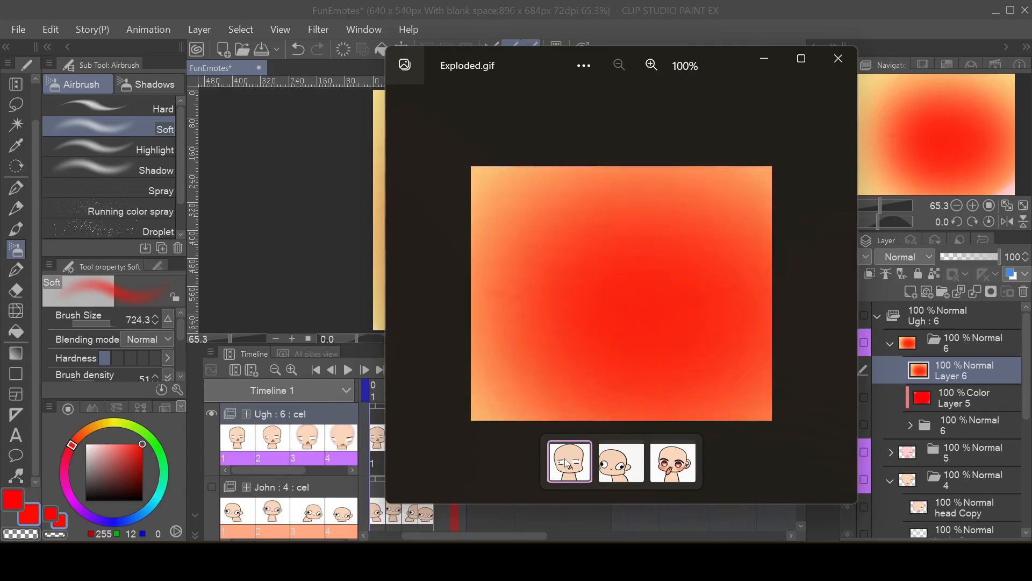
left_click(621, 463)
left_click(675, 477)
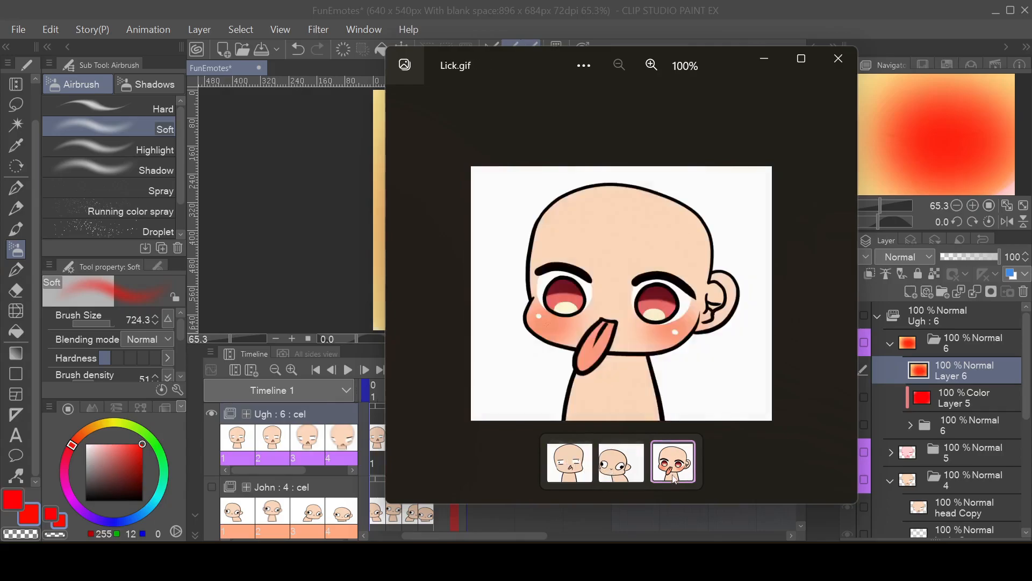
left_click(578, 476)
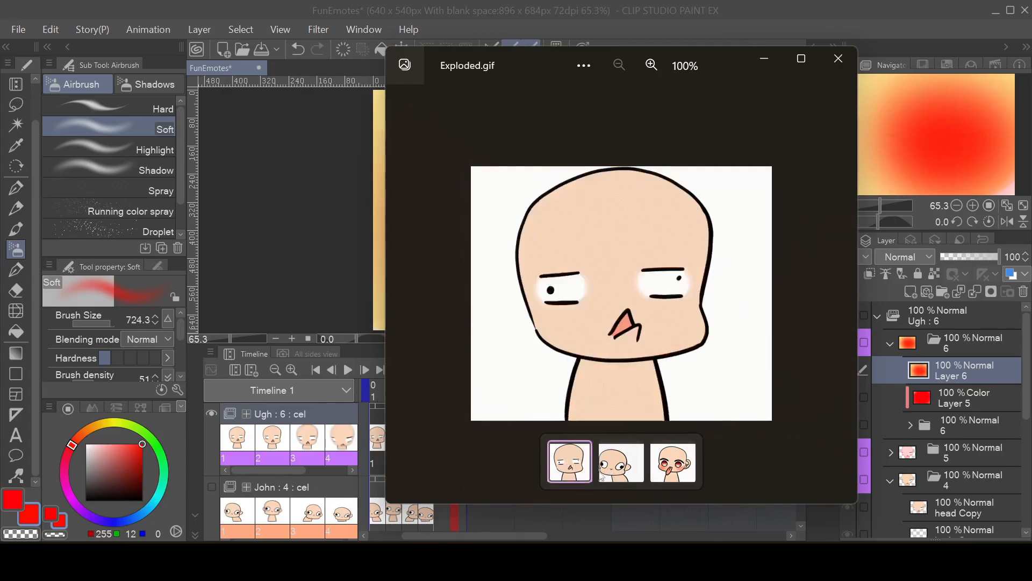
left_click(613, 473)
left_click(672, 465)
left_click(626, 474)
left_click(575, 463)
left_click(621, 464)
left_click(668, 474)
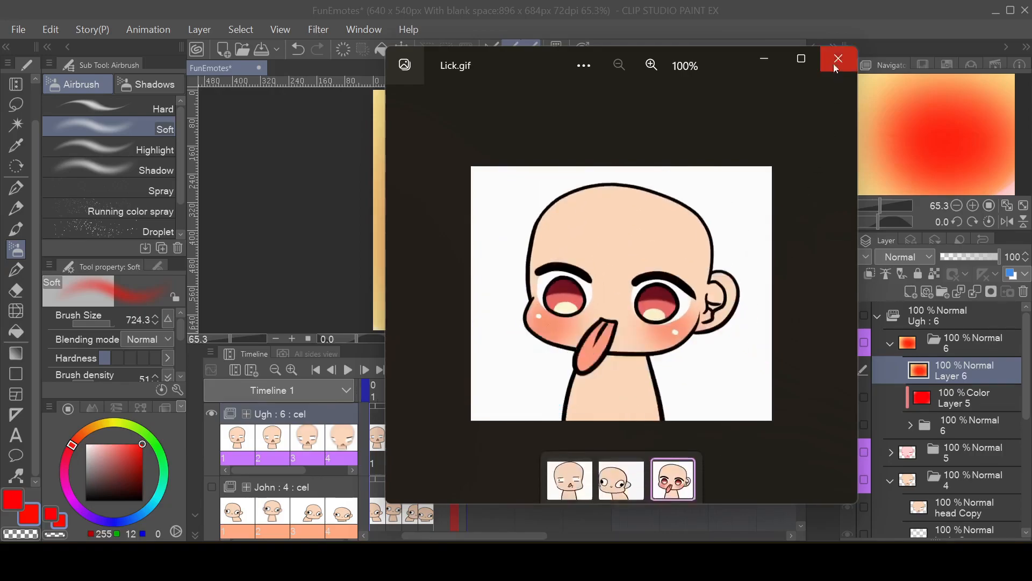
Step: Return to the FunEmotes file, collapse and hide the Ugh animation folder, and show the John folder
left_click(881, 315)
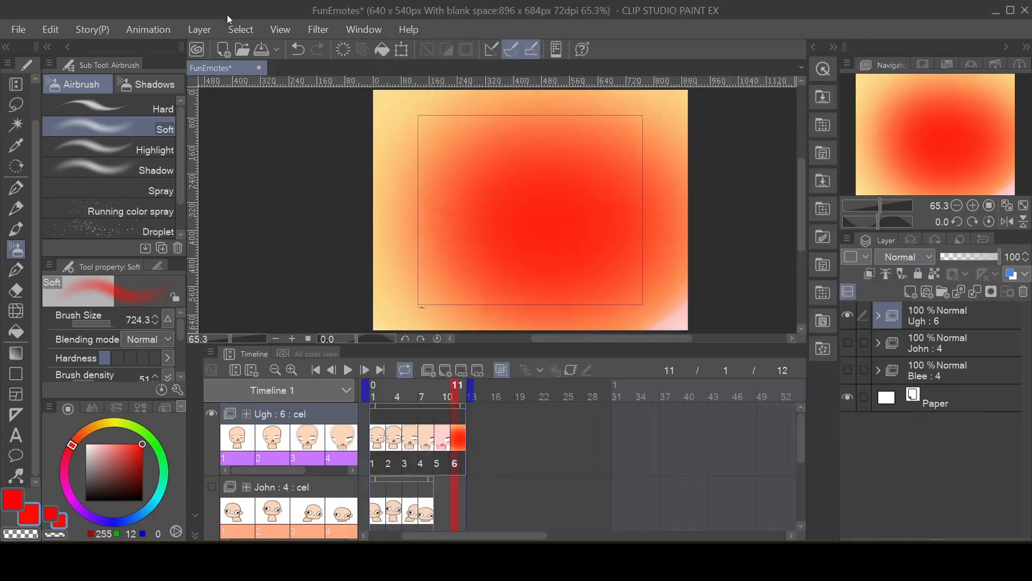
key("alt+Tab")
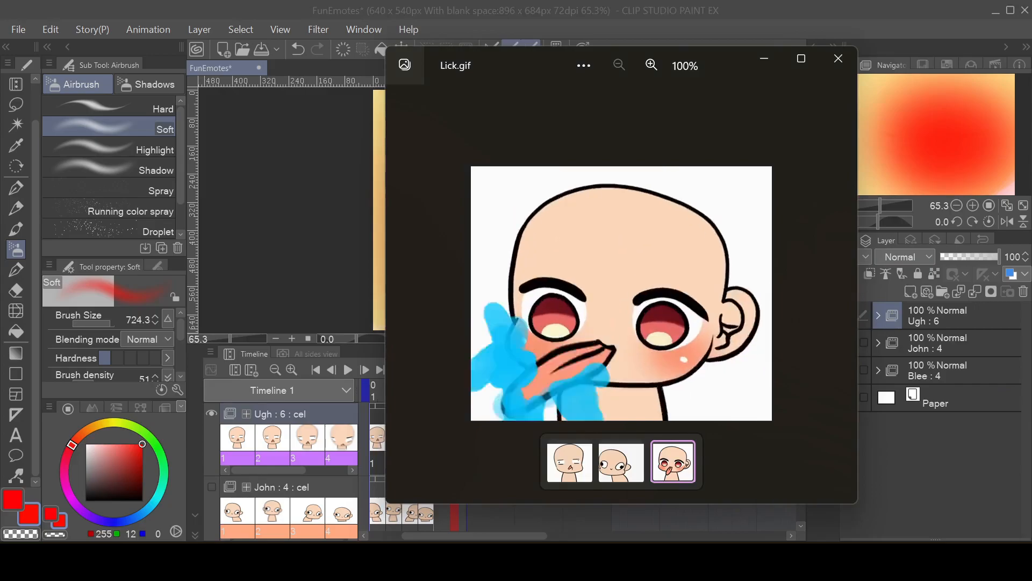
left_click(758, 63)
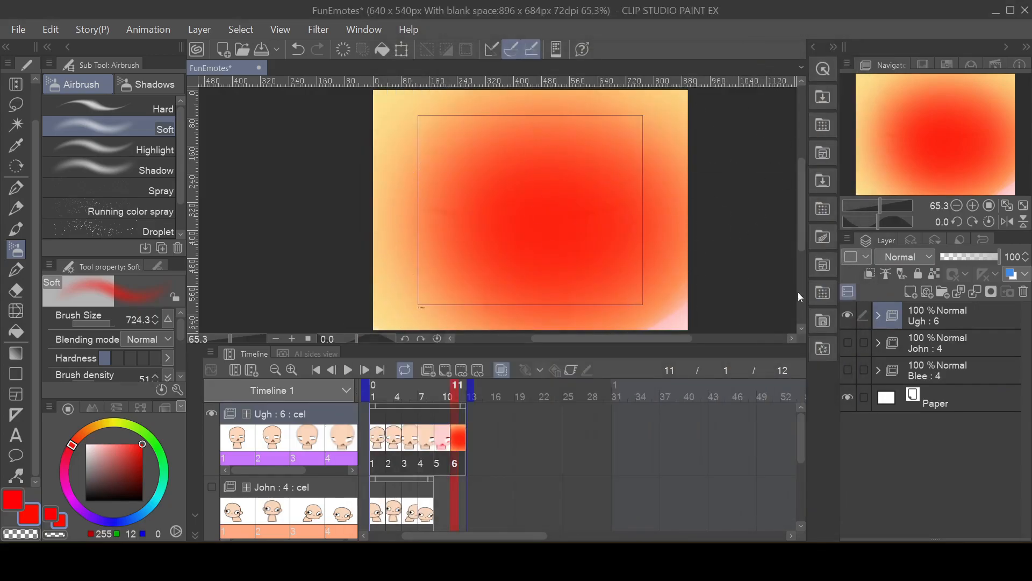
left_click(924, 332)
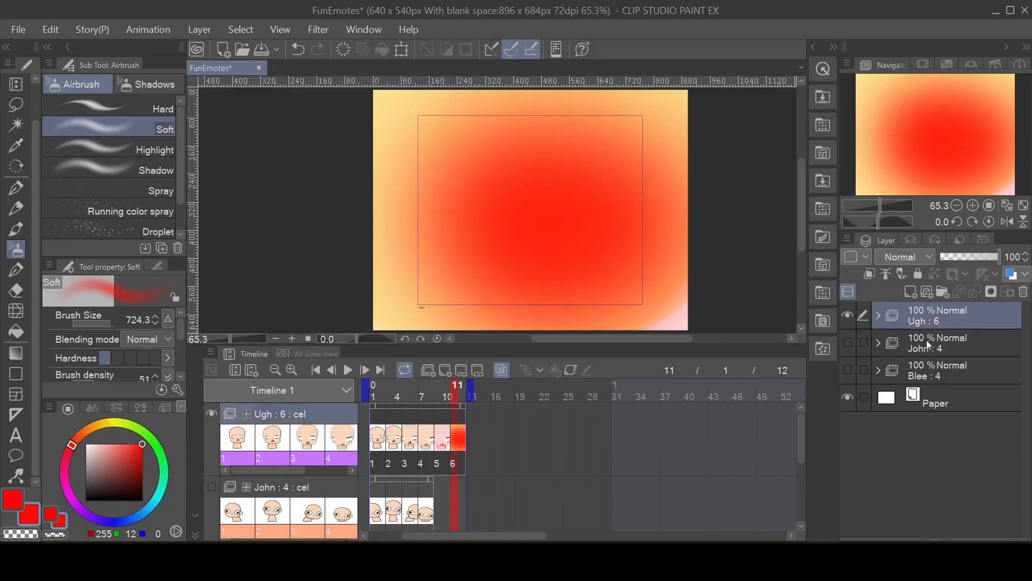
left_click(928, 376)
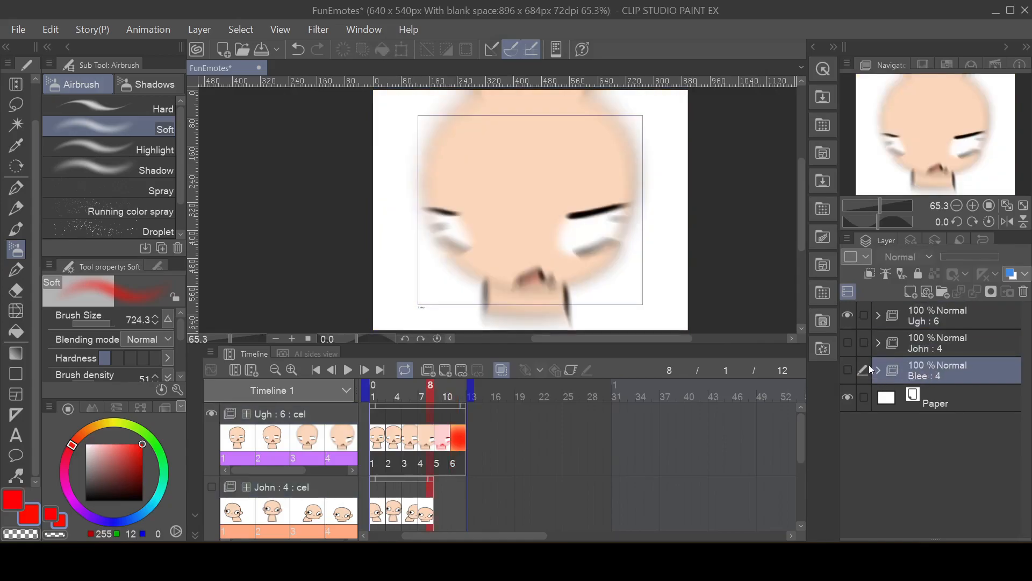
left_click(850, 318)
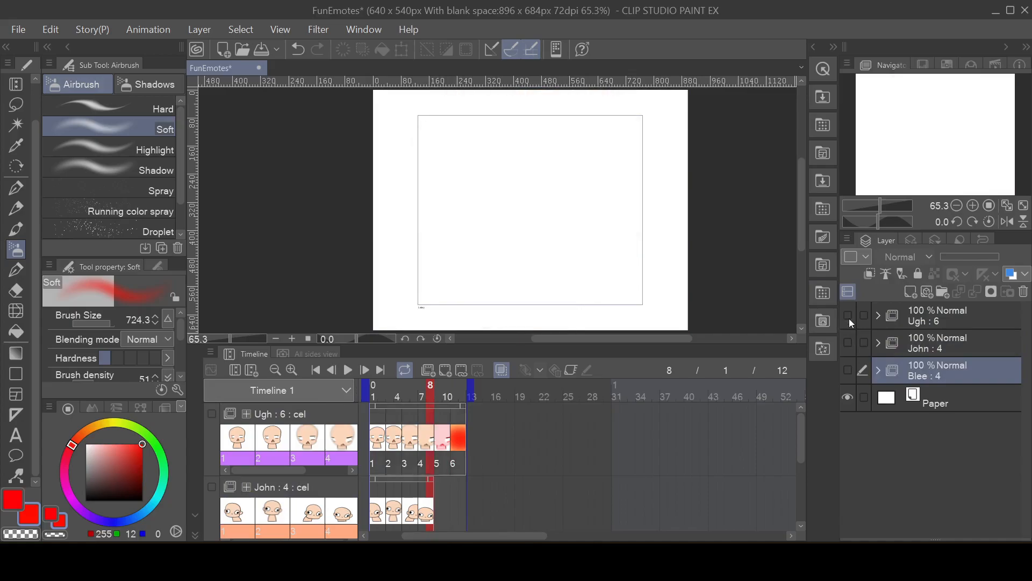
left_click(848, 344)
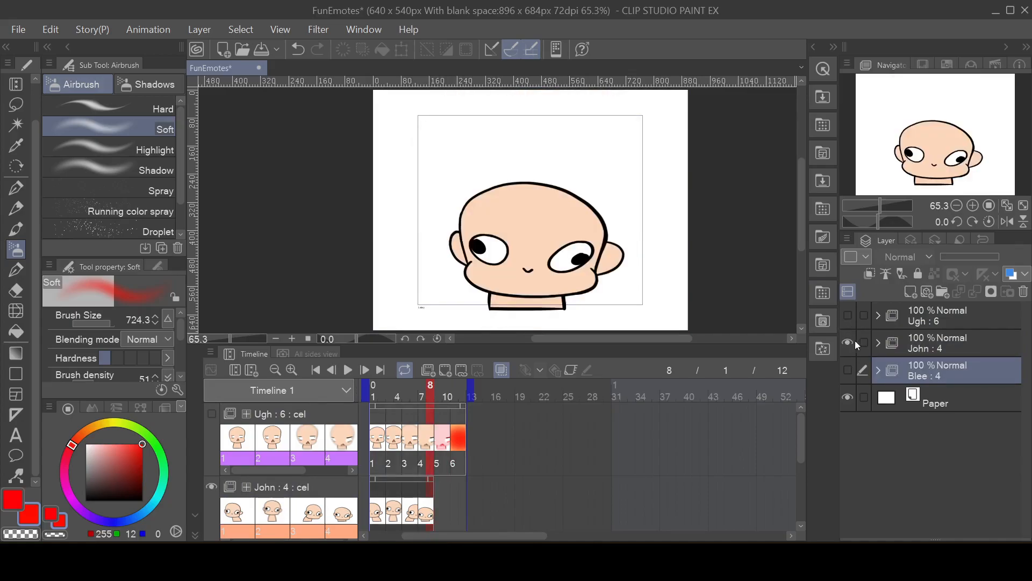
Step: Expand the John folder and add a new raster layer above the head Copy 4 layer in cel 1
left_click(878, 344)
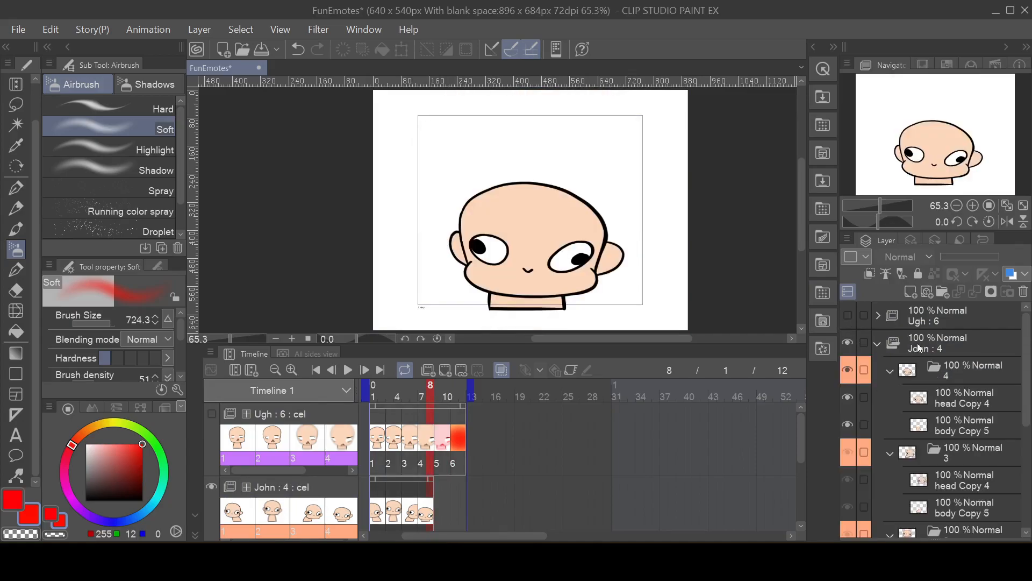
left_click(979, 366)
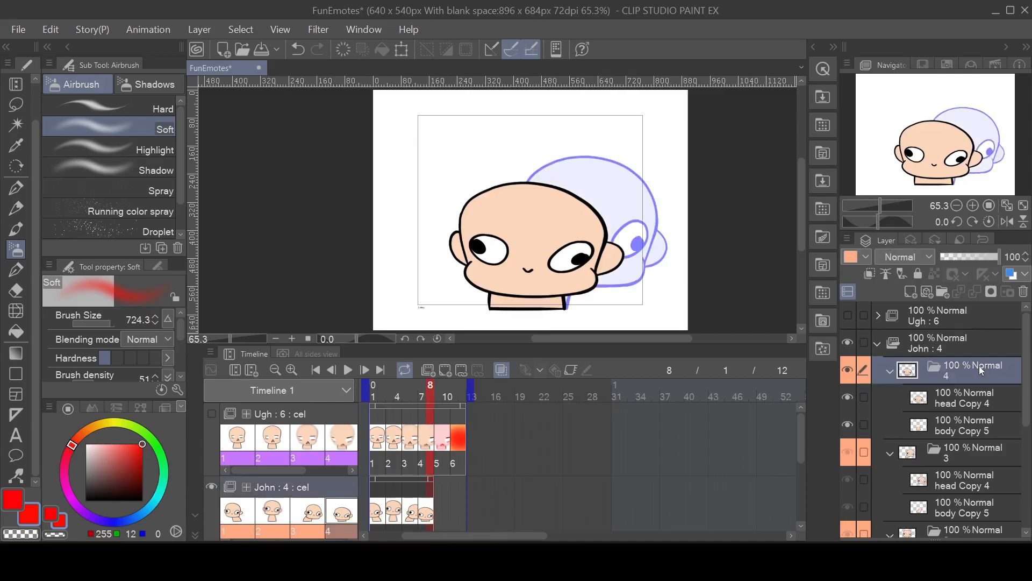
left_click(961, 354)
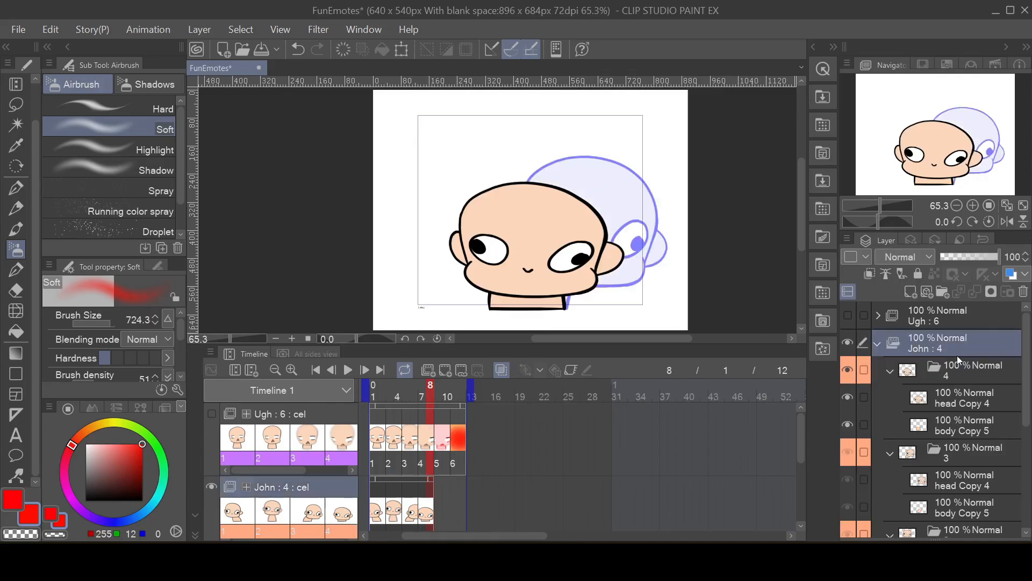
scroll(956, 379, "down", 5)
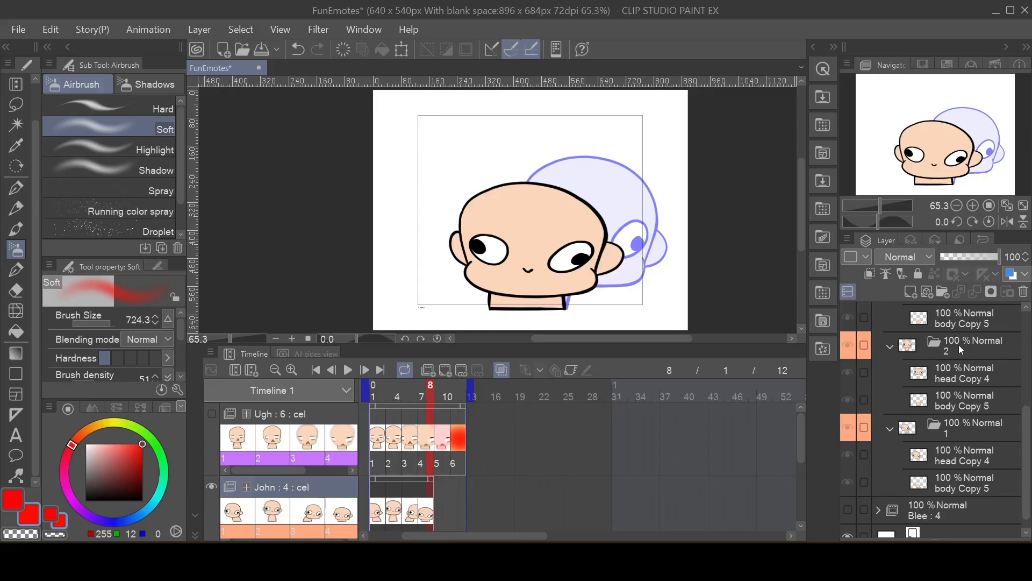
left_click(958, 446)
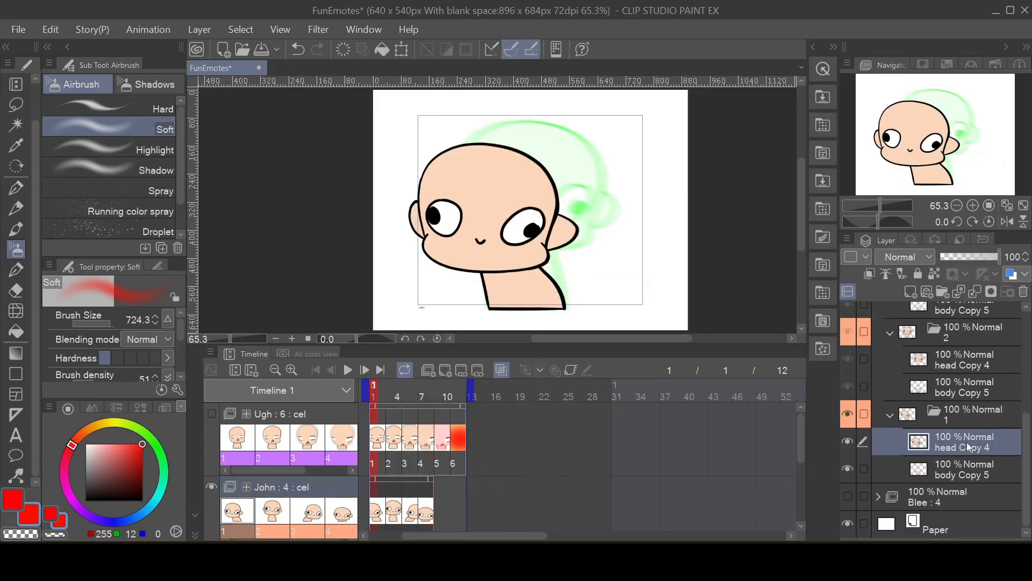
left_click(910, 293)
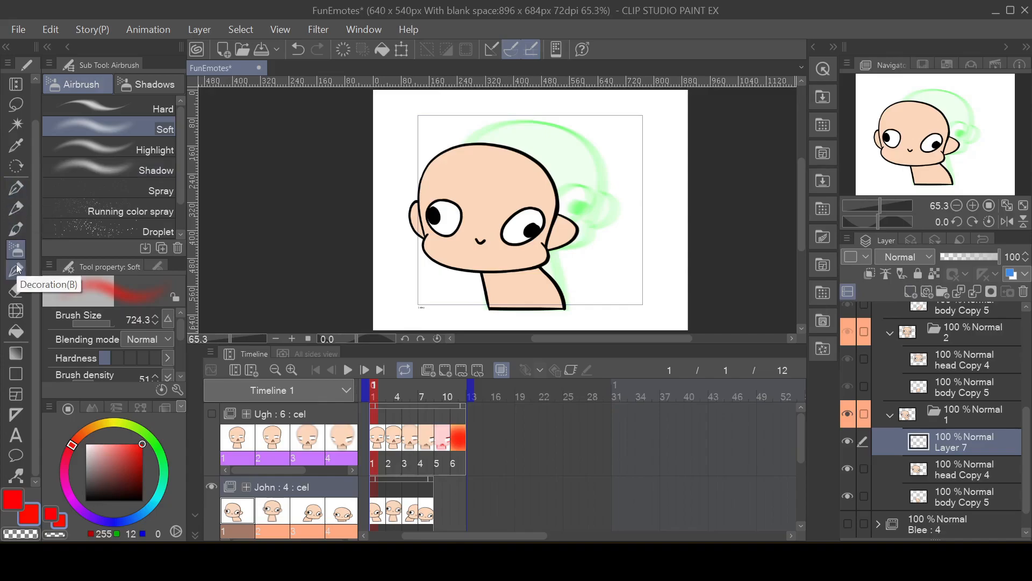
Step: Paint full, curly black hair over the head in John's cel 1 using Opaque watercolor at brush size 73.7
left_click(24, 221)
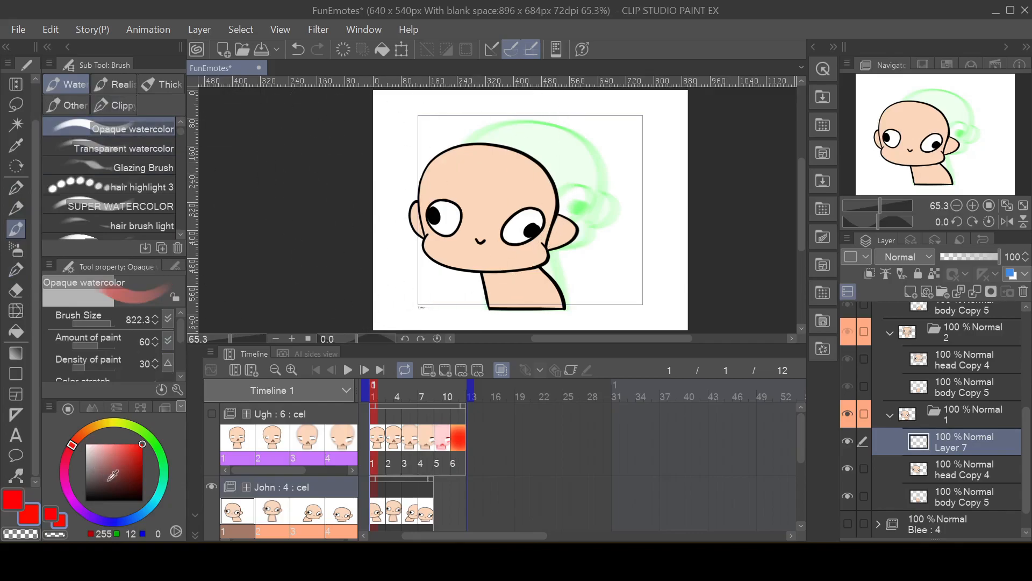
left_click_drag(113, 474, 84, 501)
left_click_drag(108, 320, 101, 321)
mouse_move(509, 164)
left_mouse_down()
mouse_move(466, 178)
mouse_move(467, 169)
mouse_move(456, 194)
mouse_move(440, 190)
mouse_move(434, 162)
mouse_move(447, 125)
left_mouse_up()
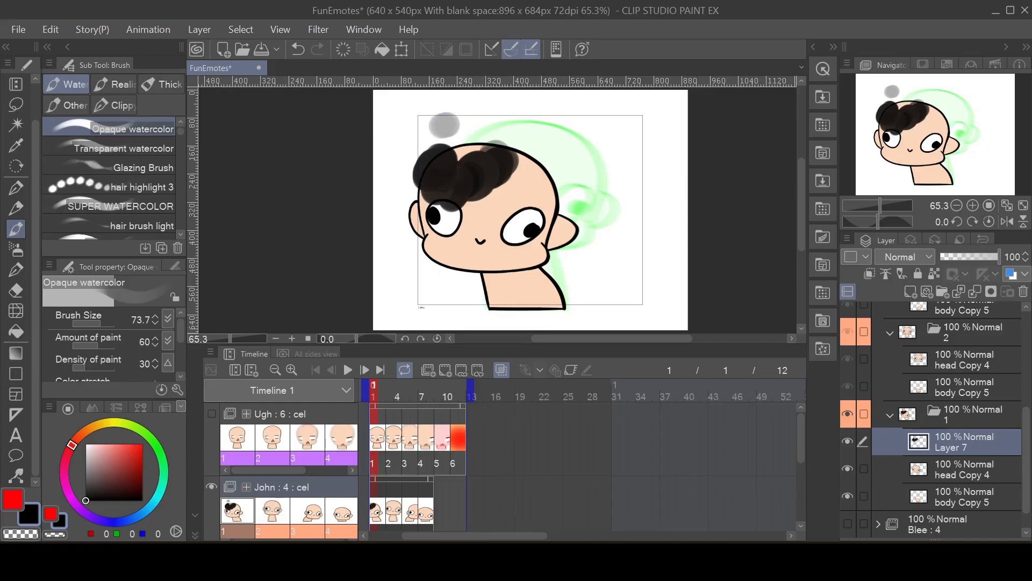
mouse_move(453, 149)
left_mouse_down()
mouse_move(484, 166)
mouse_move(519, 149)
mouse_move(516, 165)
mouse_move(537, 177)
mouse_move(532, 196)
mouse_move(565, 191)
mouse_move(560, 166)
mouse_move(547, 159)
mouse_move(557, 197)
mouse_move(531, 183)
mouse_move(539, 147)
mouse_move(473, 117)
mouse_move(438, 132)
mouse_move(414, 179)
mouse_move(425, 190)
mouse_move(464, 180)
mouse_move(518, 193)
mouse_move(488, 186)
mouse_move(497, 181)
mouse_move(527, 197)
mouse_move(480, 182)
mouse_move(478, 200)
mouse_move(507, 199)
left_mouse_up()
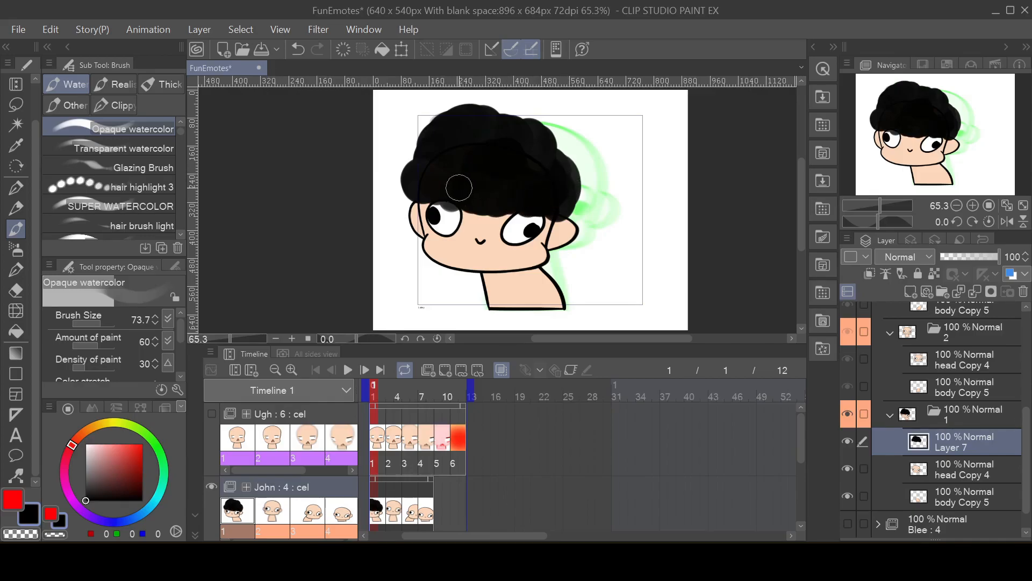
left_click_drag(576, 193, 559, 195)
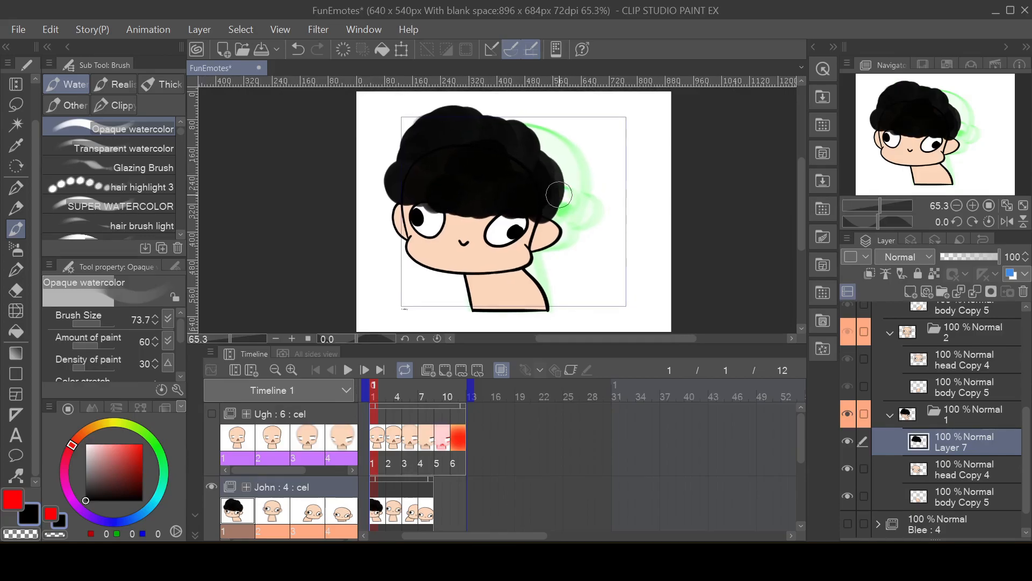
left_click_drag(506, 217, 502, 177)
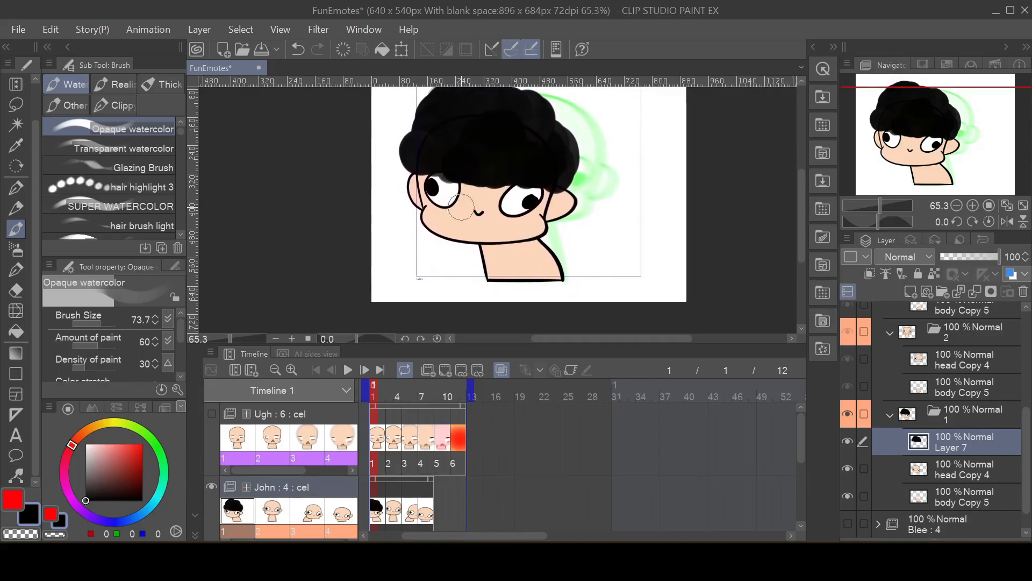
left_click_drag(457, 210, 436, 218)
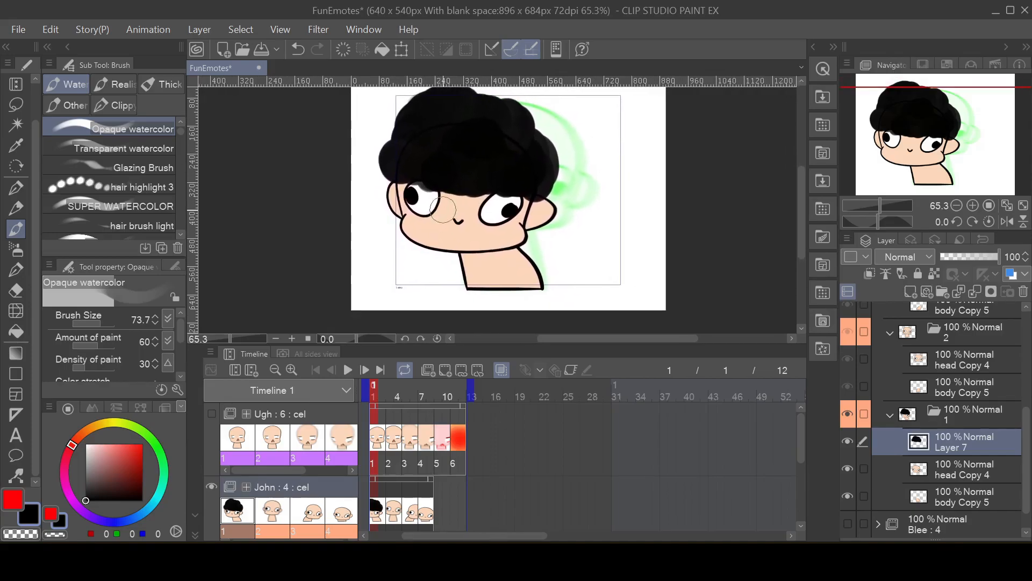
Step: Add a raster layer above the head in John's cel 2 and paint curly black hair on it
left_click(951, 363)
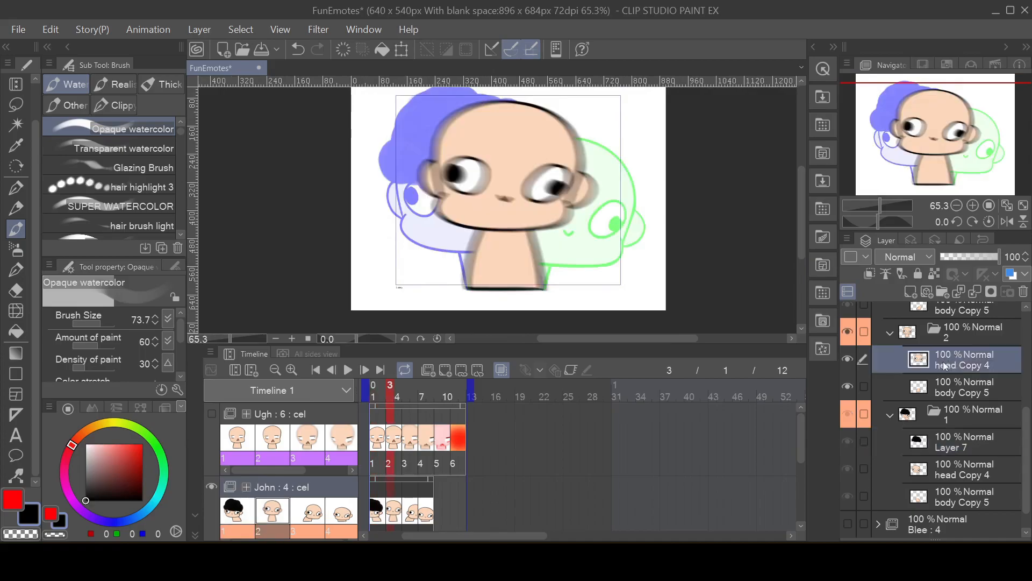
left_click(910, 291)
mouse_move(503, 129)
left_mouse_down()
mouse_move(453, 138)
mouse_move(477, 121)
mouse_move(465, 138)
mouse_move(448, 132)
mouse_move(443, 147)
mouse_move(477, 180)
left_mouse_up()
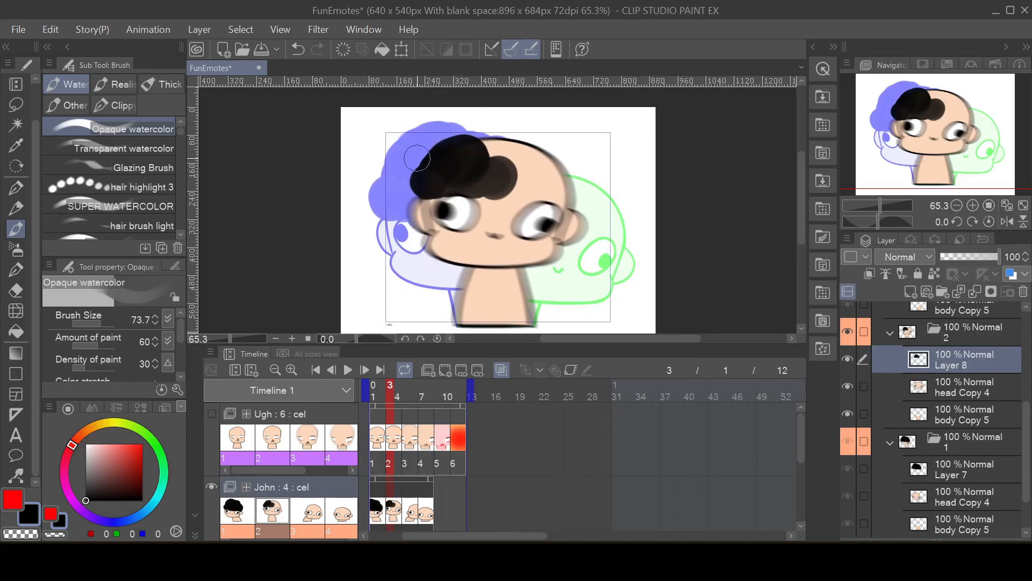
mouse_move(421, 183)
left_mouse_down()
mouse_move(453, 154)
mouse_move(433, 171)
mouse_move(425, 164)
mouse_move(458, 141)
mouse_move(519, 168)
mouse_move(496, 135)
mouse_move(516, 137)
mouse_move(473, 110)
mouse_move(489, 154)
mouse_move(479, 160)
mouse_move(500, 142)
mouse_move(522, 171)
mouse_move(512, 177)
mouse_move(535, 158)
mouse_move(464, 146)
mouse_move(498, 169)
mouse_move(479, 188)
mouse_move(546, 188)
mouse_move(537, 145)
mouse_move(494, 155)
mouse_move(482, 196)
mouse_move(479, 183)
mouse_move(453, 187)
mouse_move(511, 164)
left_mouse_up()
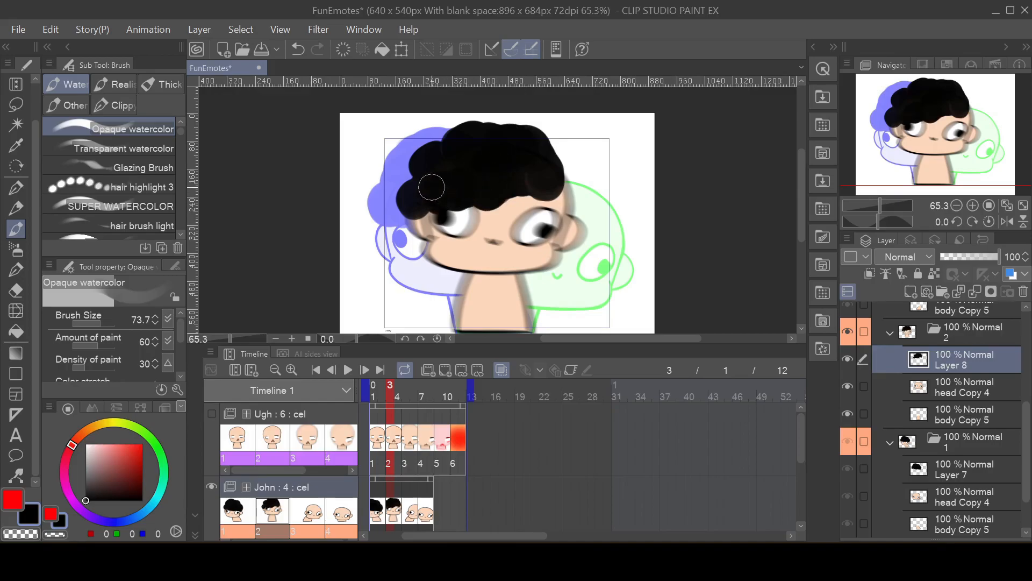
Step: Add a raster layer above the head in John's cel 3 and paint curly black hair on it
left_click(412, 515)
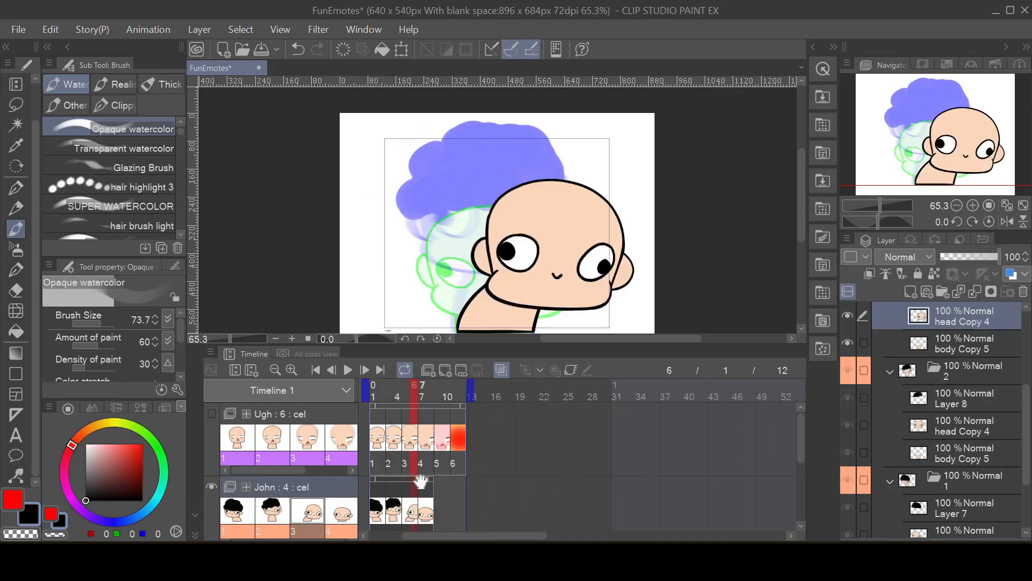
scroll(1007, 380, "up", 3)
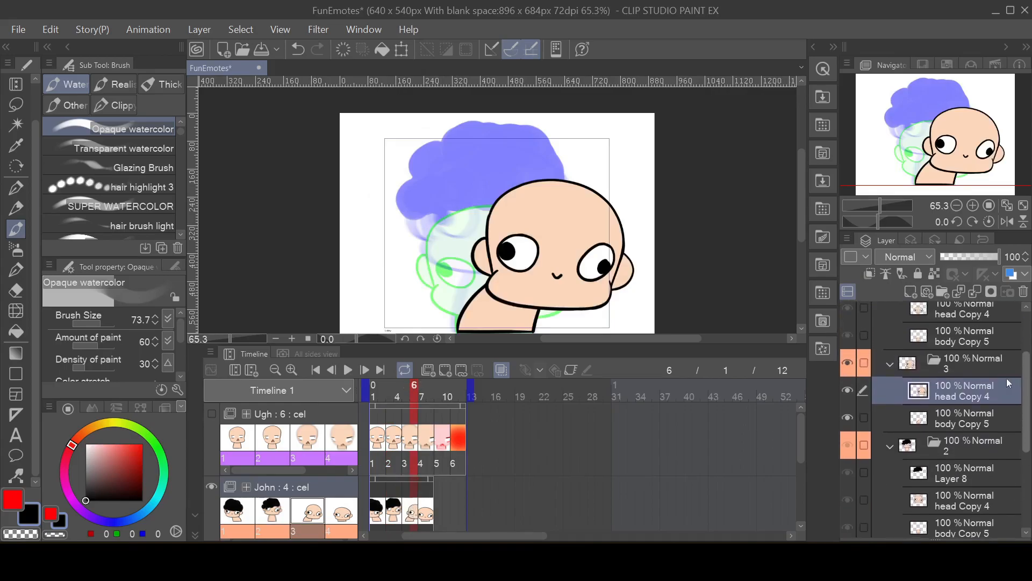
scroll(1027, 392, "up", 3)
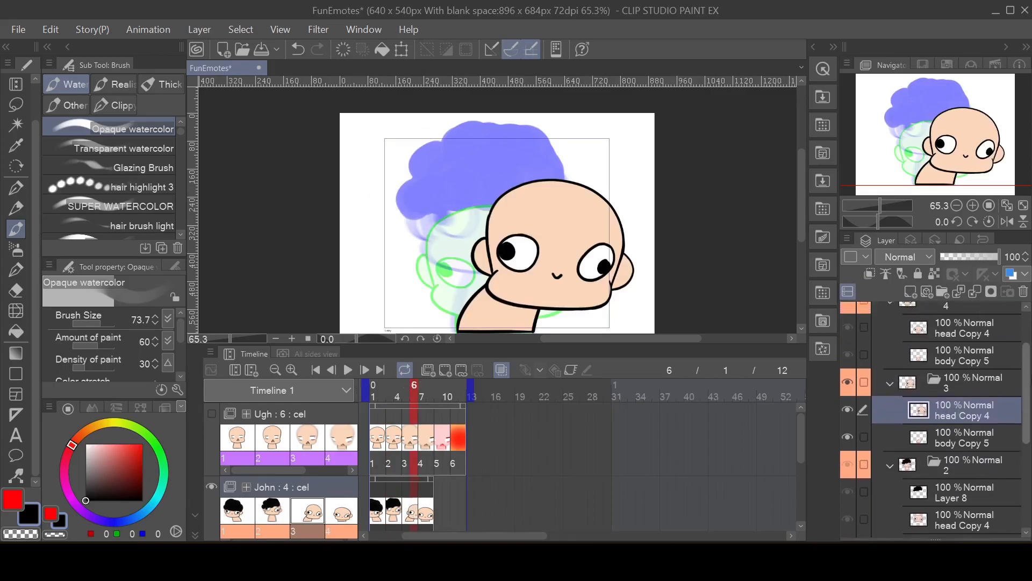
scroll(930, 396, "down", 3)
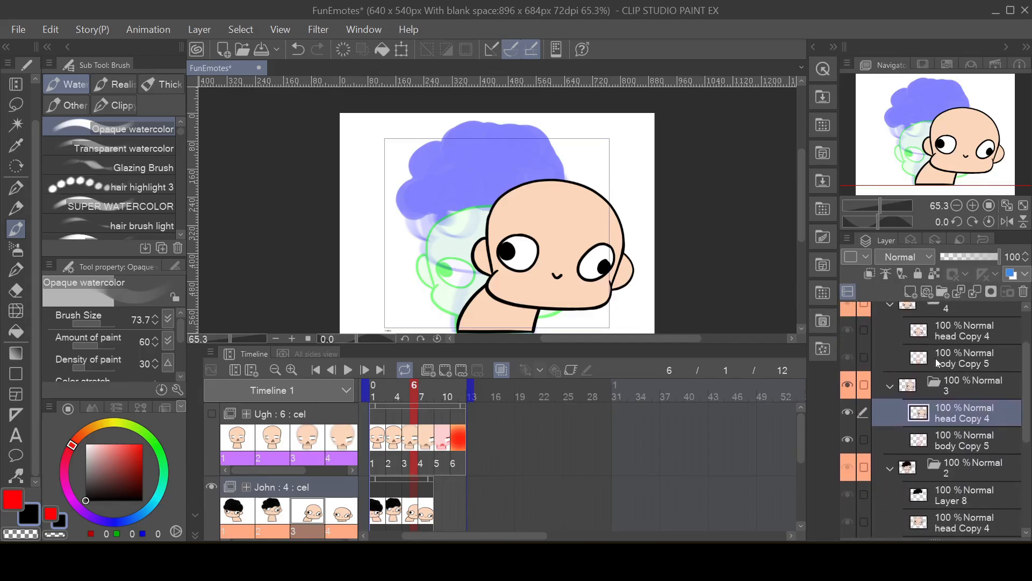
left_click(911, 291)
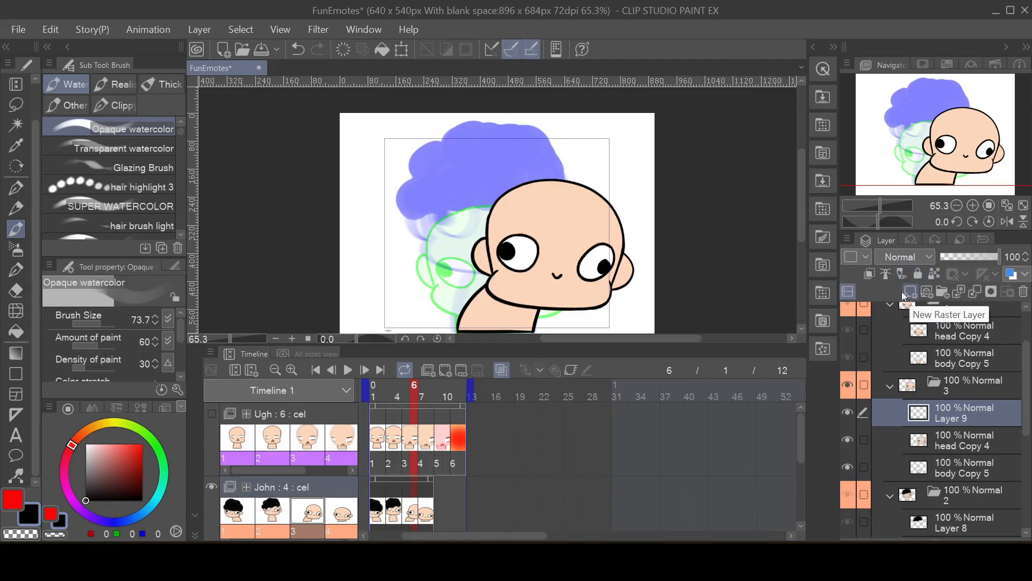
mouse_move(531, 208)
left_mouse_down()
mouse_move(544, 205)
mouse_move(529, 215)
left_mouse_up()
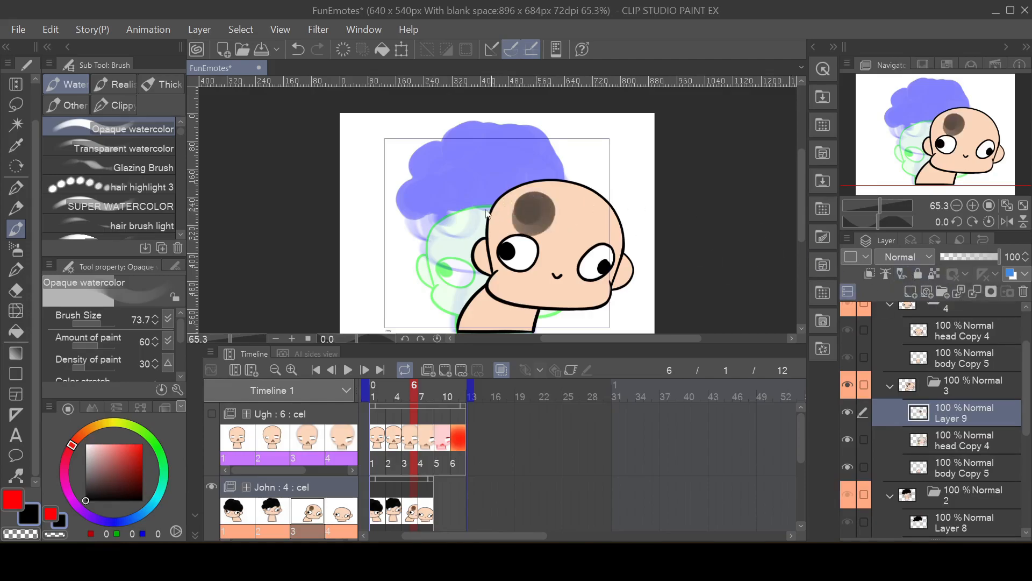
key("ctrl+z")
mouse_move(516, 212)
left_mouse_down()
mouse_move(563, 243)
mouse_move(602, 232)
mouse_move(588, 220)
mouse_move(609, 234)
mouse_move(588, 221)
mouse_move(541, 224)
mouse_move(507, 183)
mouse_move(496, 199)
mouse_move(508, 215)
mouse_move(466, 227)
mouse_move(473, 239)
mouse_move(466, 234)
mouse_move(461, 248)
mouse_move(478, 237)
mouse_move(446, 258)
mouse_move(455, 265)
mouse_move(503, 228)
mouse_move(463, 234)
mouse_move(447, 253)
mouse_move(475, 254)
mouse_move(521, 225)
mouse_move(523, 202)
mouse_move(534, 206)
mouse_move(494, 209)
mouse_move(470, 257)
mouse_move(499, 232)
left_mouse_up()
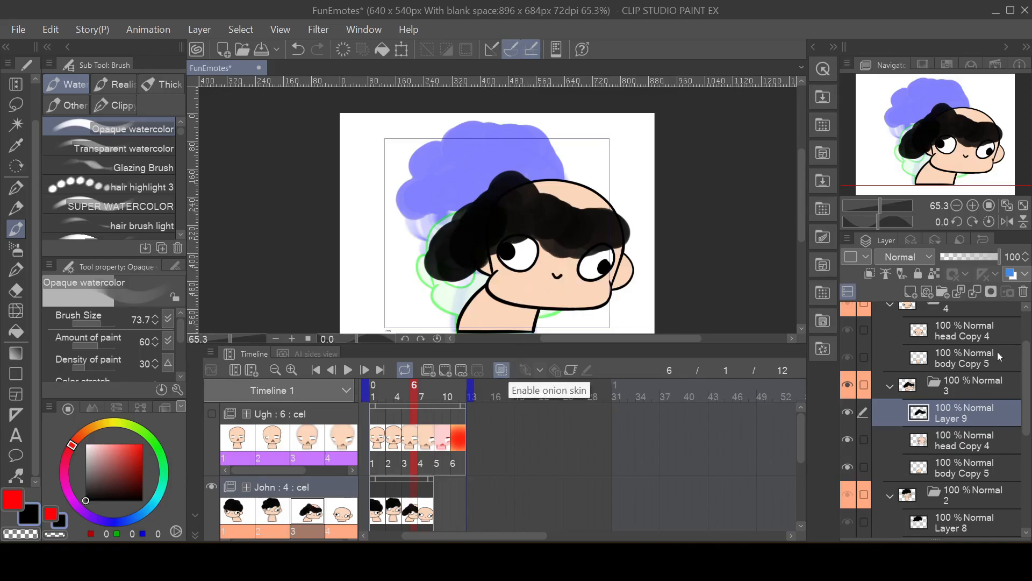
Step: Add a raster layer above head Copy 4 in John's cel 4 and paint curly black hair across the forehead
scroll(1011, 371, "up", 3)
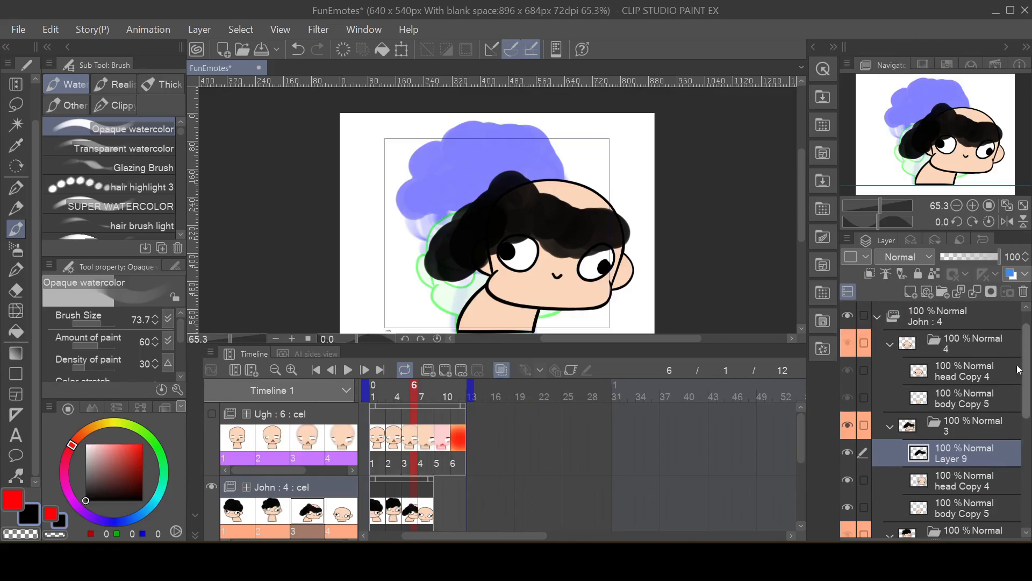
left_click(960, 373)
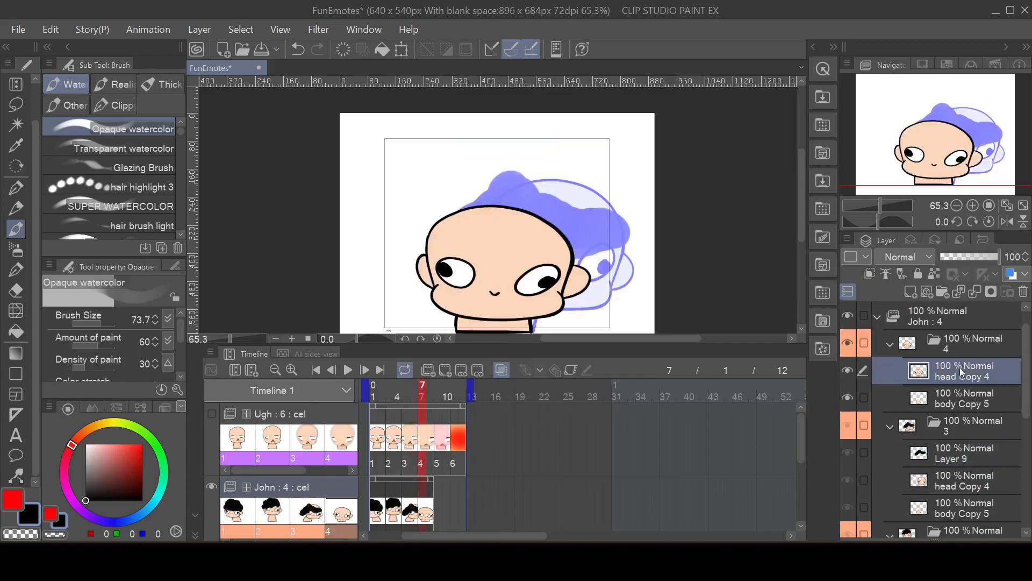
left_click(905, 295)
mouse_move(476, 236)
left_mouse_down()
mouse_move(452, 244)
mouse_move(453, 223)
mouse_move(438, 231)
mouse_move(492, 252)
mouse_move(477, 253)
mouse_move(489, 259)
mouse_move(556, 241)
mouse_move(513, 239)
mouse_move(551, 229)
mouse_move(511, 233)
mouse_move(507, 224)
mouse_move(497, 245)
mouse_move(476, 237)
mouse_move(489, 231)
mouse_move(446, 225)
mouse_move(425, 226)
left_mouse_up()
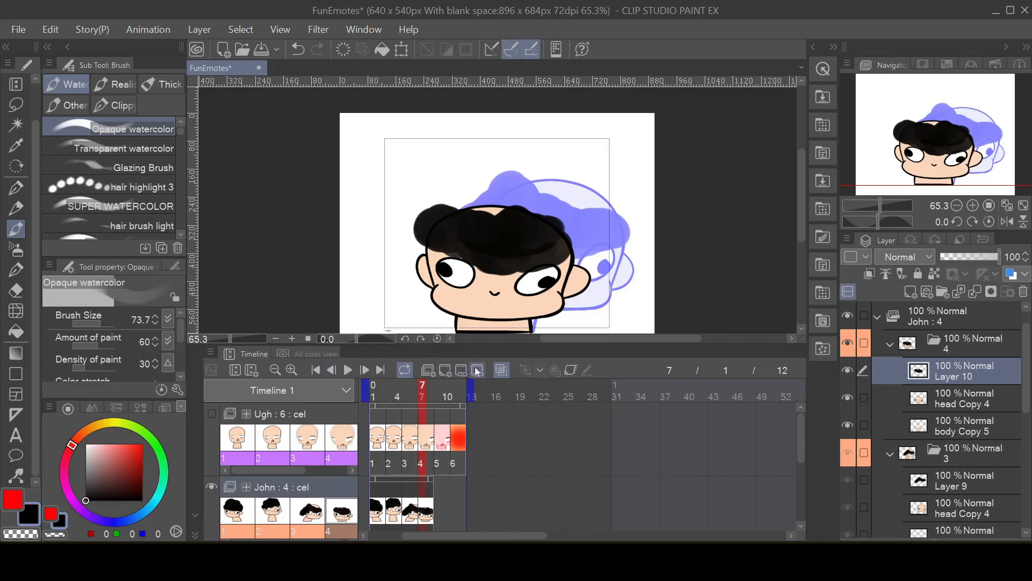
Step: Shorten the timeline's playback range to end at frame 8 and play back the John animation
left_click_drag(473, 395, 441, 401)
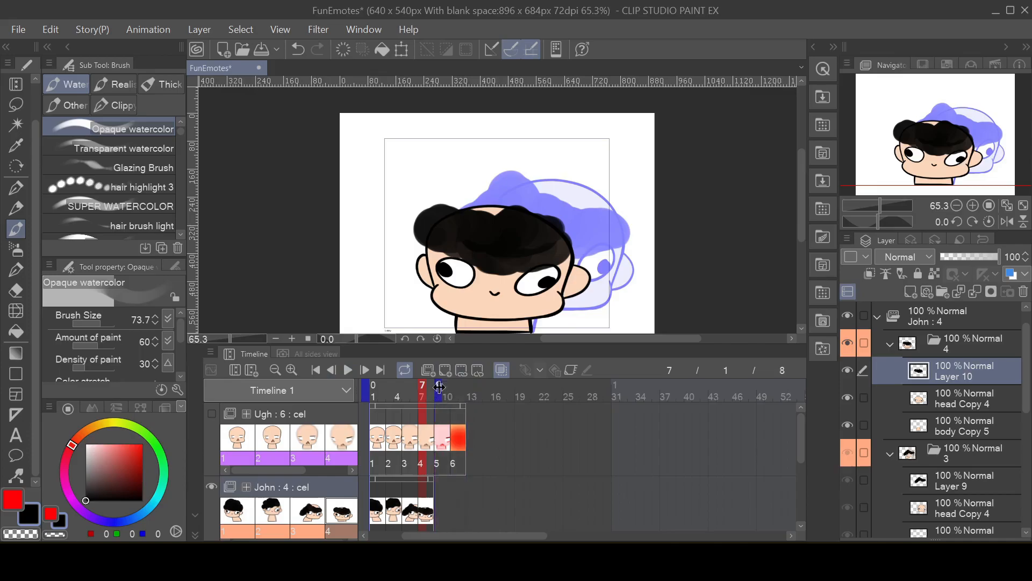
left_click(347, 370)
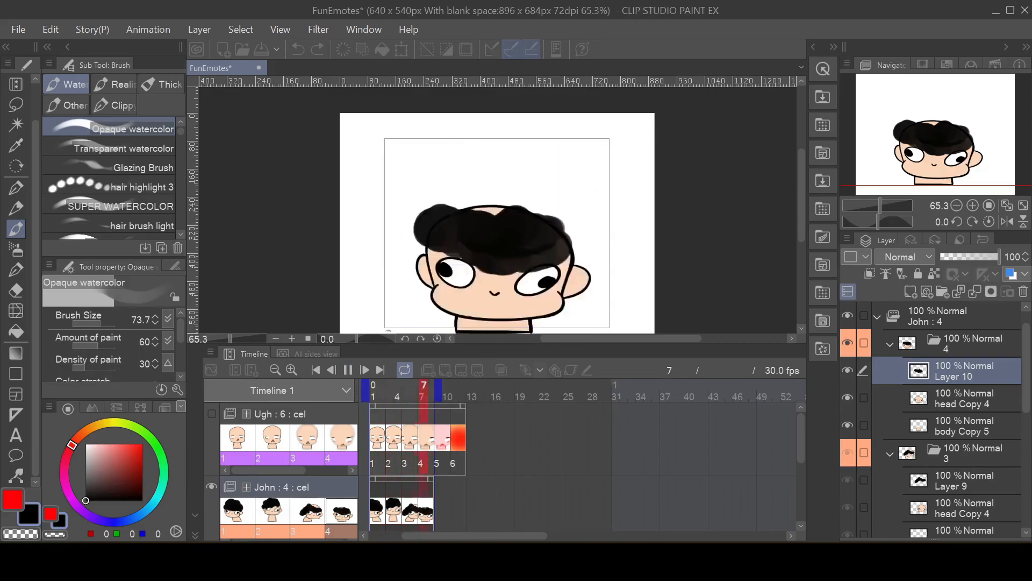
left_click(349, 370)
Step: Export the animation as an animated GIF named JohnSpinHair in the Tutorial folder, covering frames 1 to 8 at 30 fps with unlimited looping
left_click(19, 31)
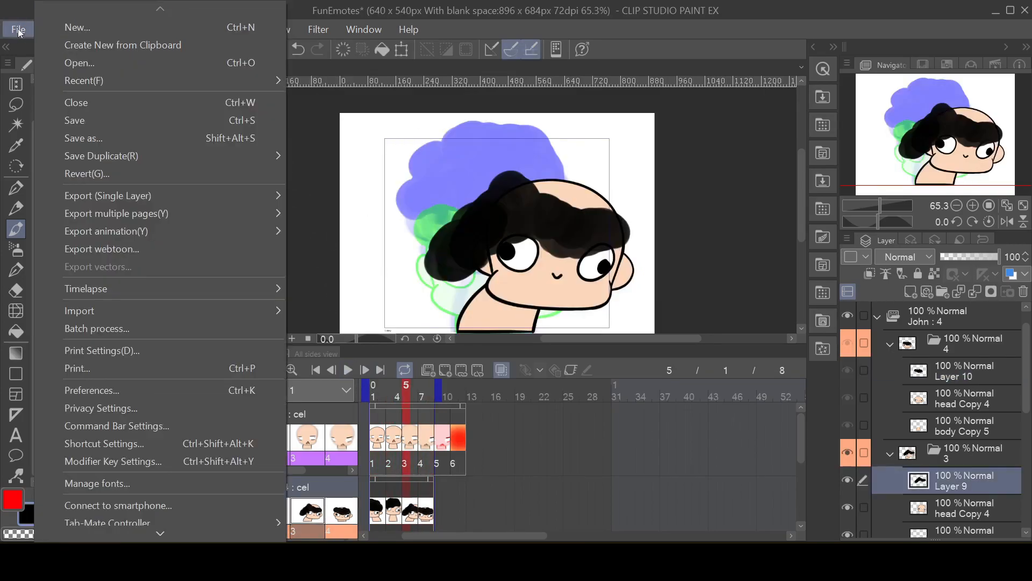
mouse_move(163, 237)
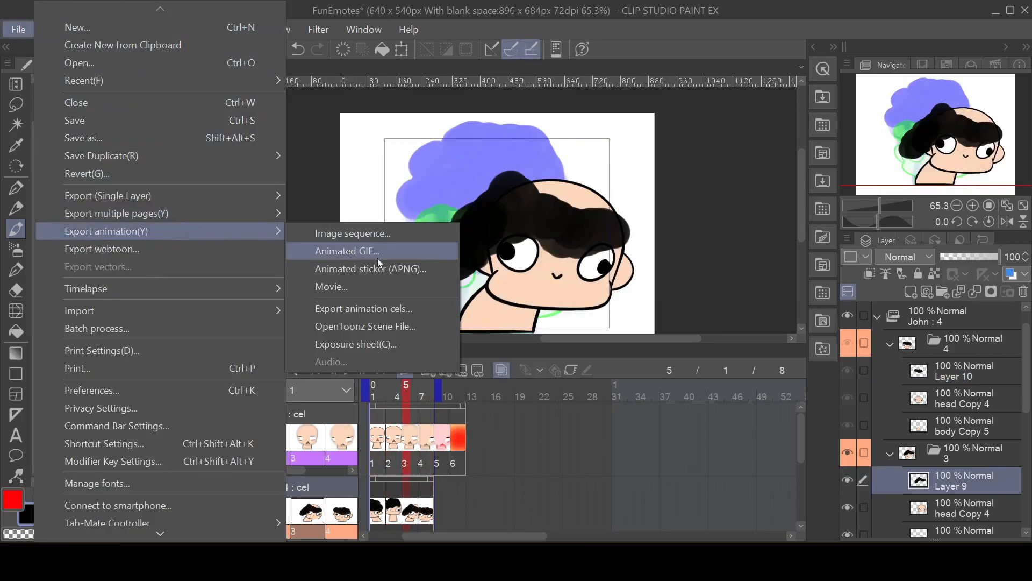
left_click(383, 250)
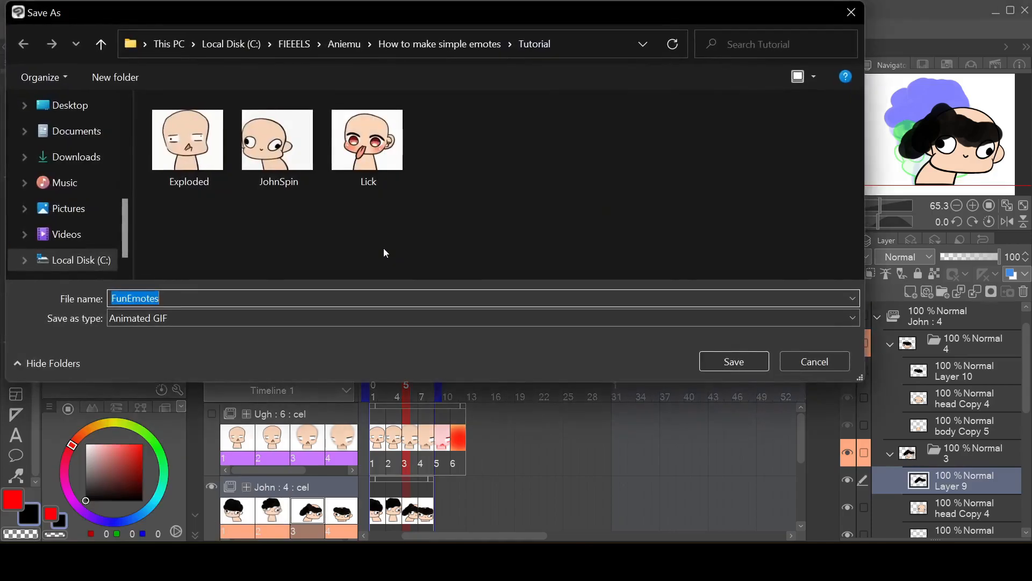
left_click(288, 169)
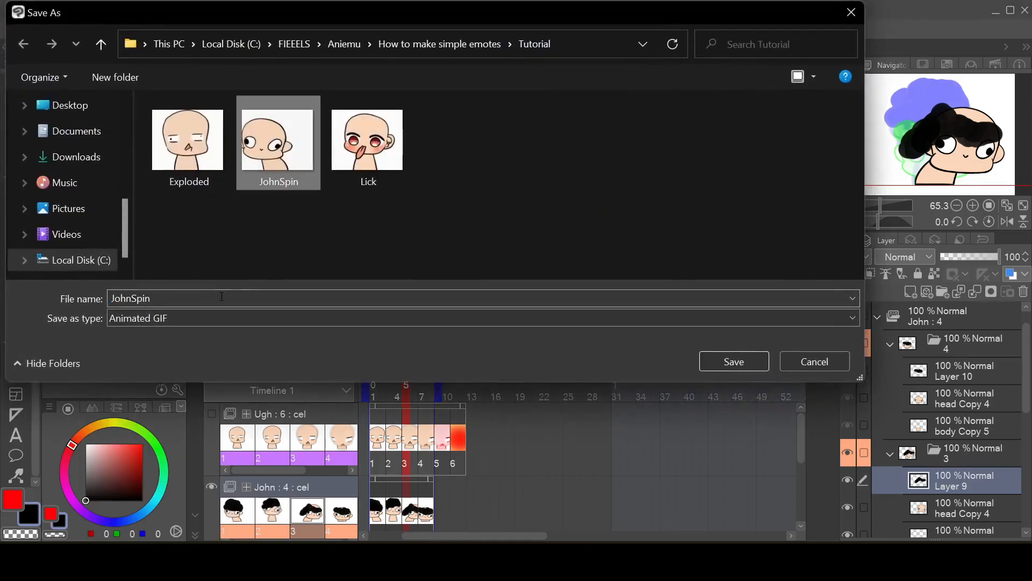
left_click(222, 296)
left_click(222, 296)
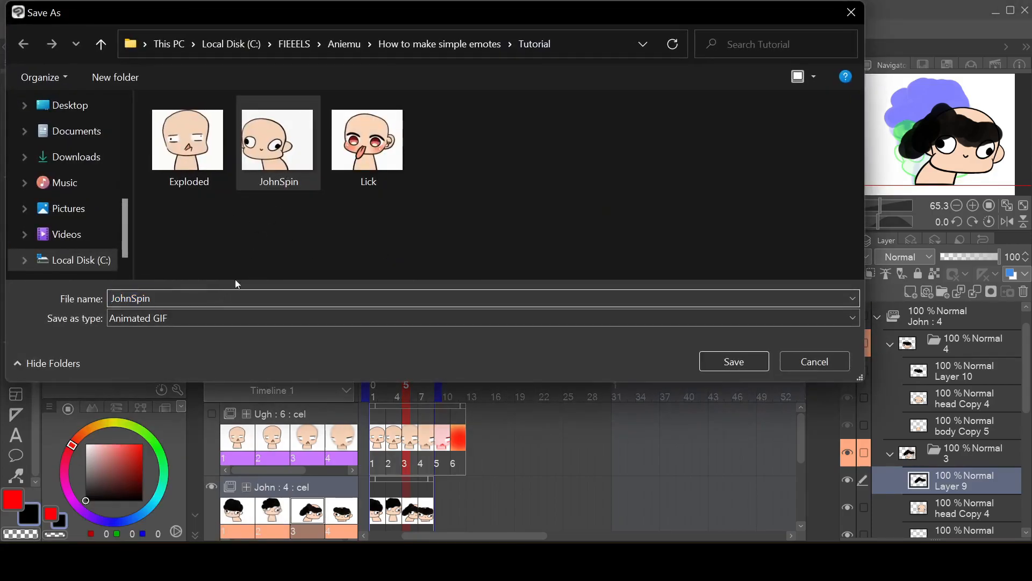
type("Hair")
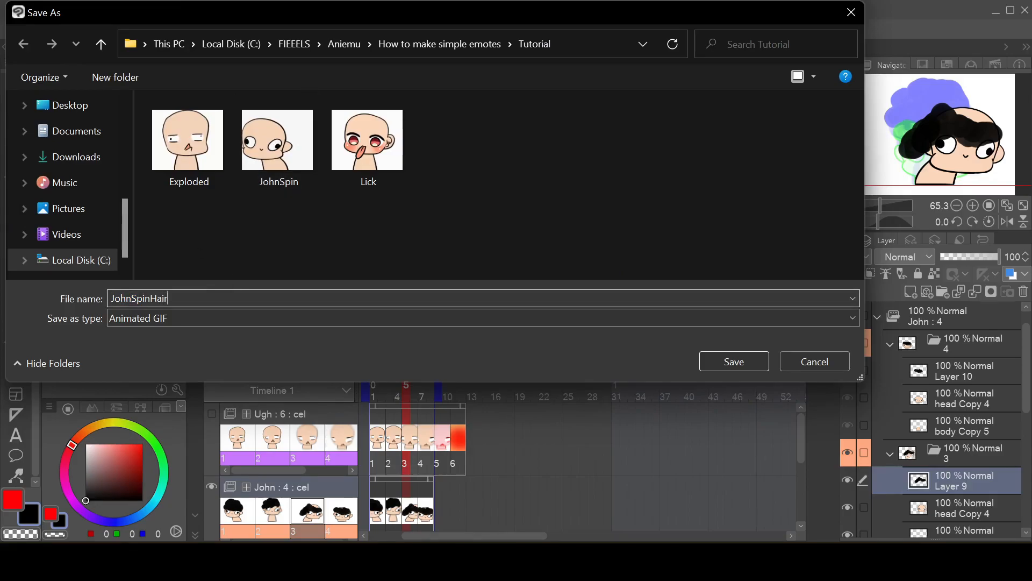
left_click(744, 364)
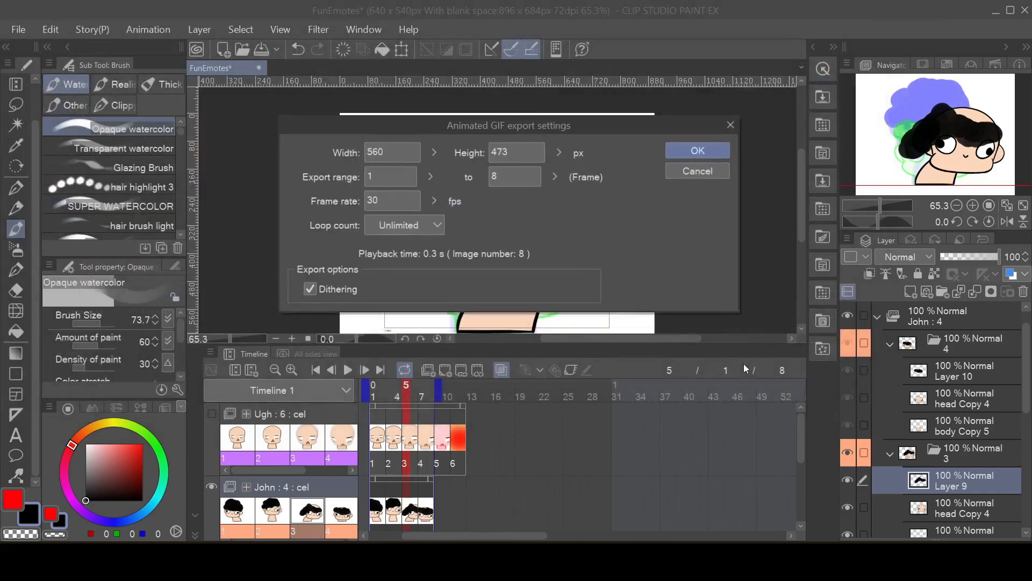
left_click(696, 144)
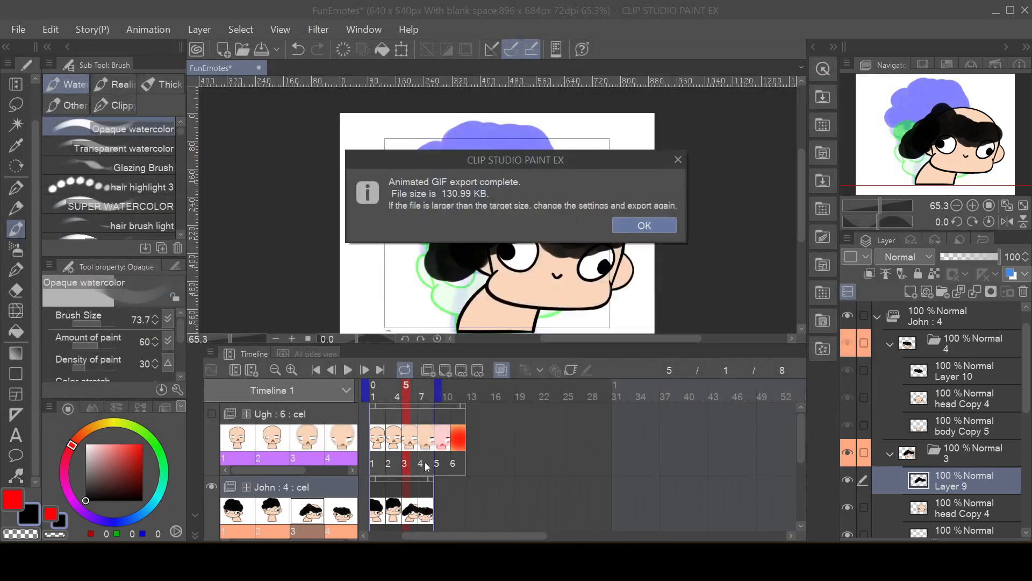
left_click(655, 225)
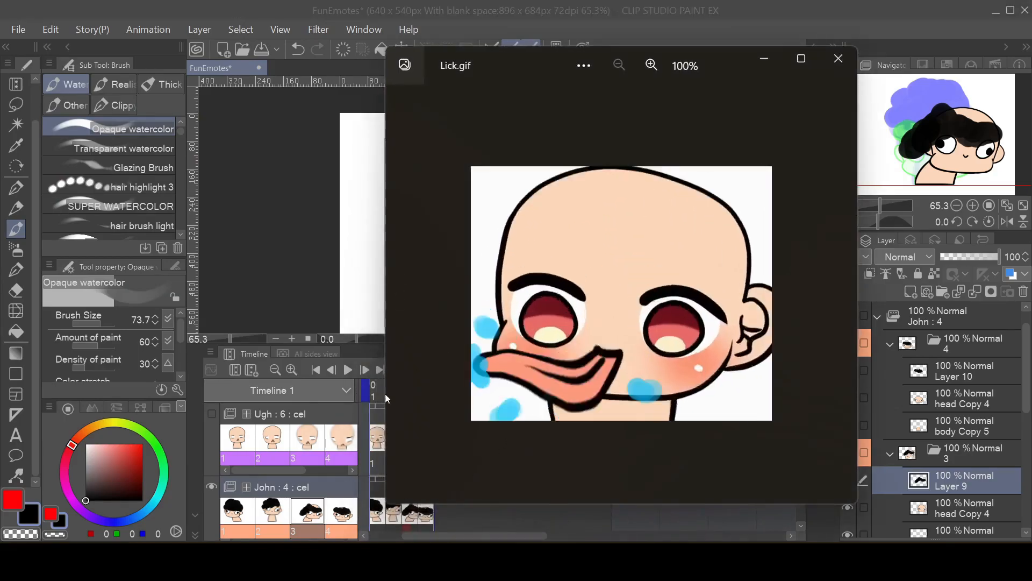
Step: Switch to the Tutorial folder in File Explorer, watch JohnSpinHair.gif in the image viewer and close it
left_click(218, 562)
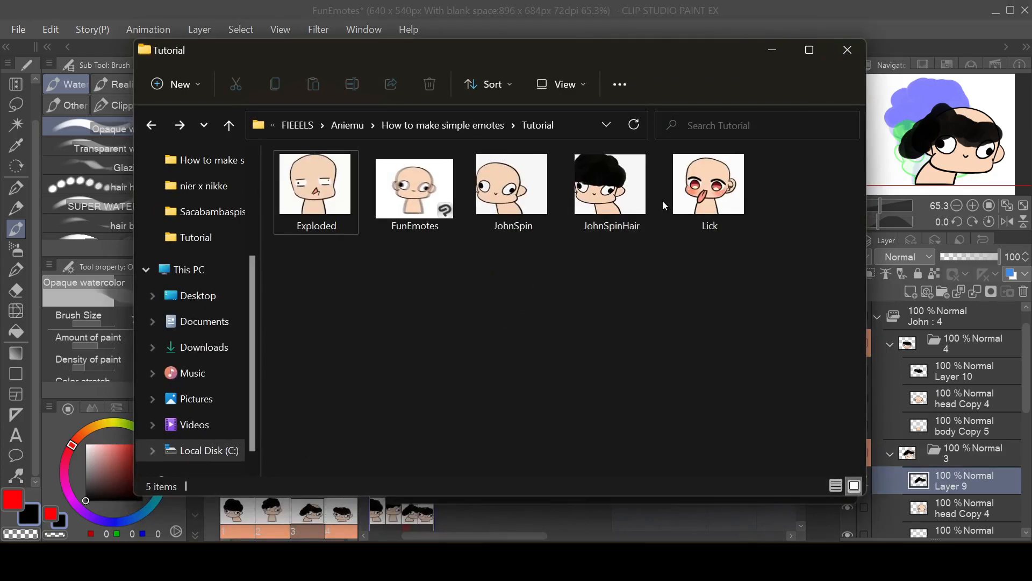
double_click(626, 191)
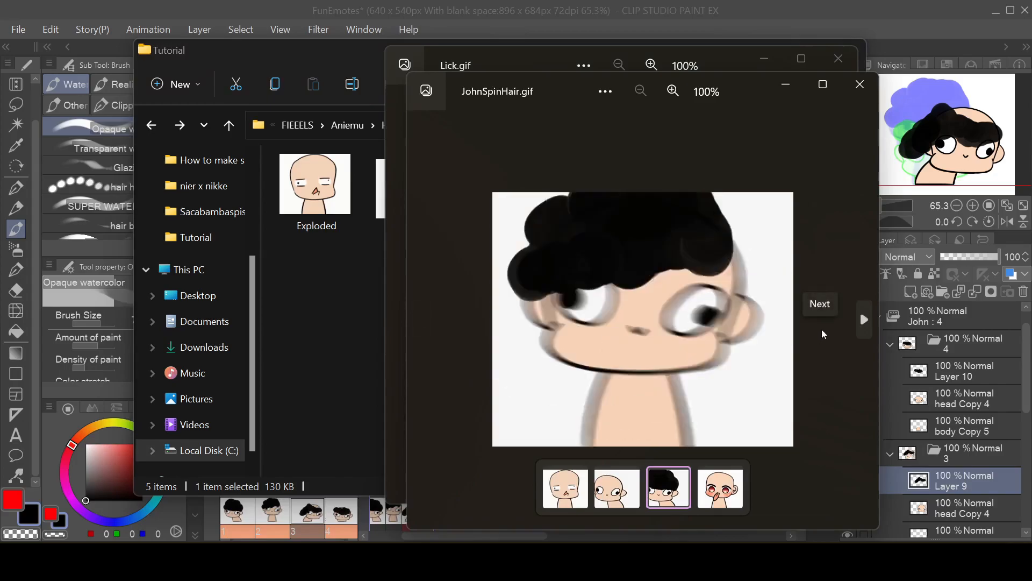
left_click(824, 442)
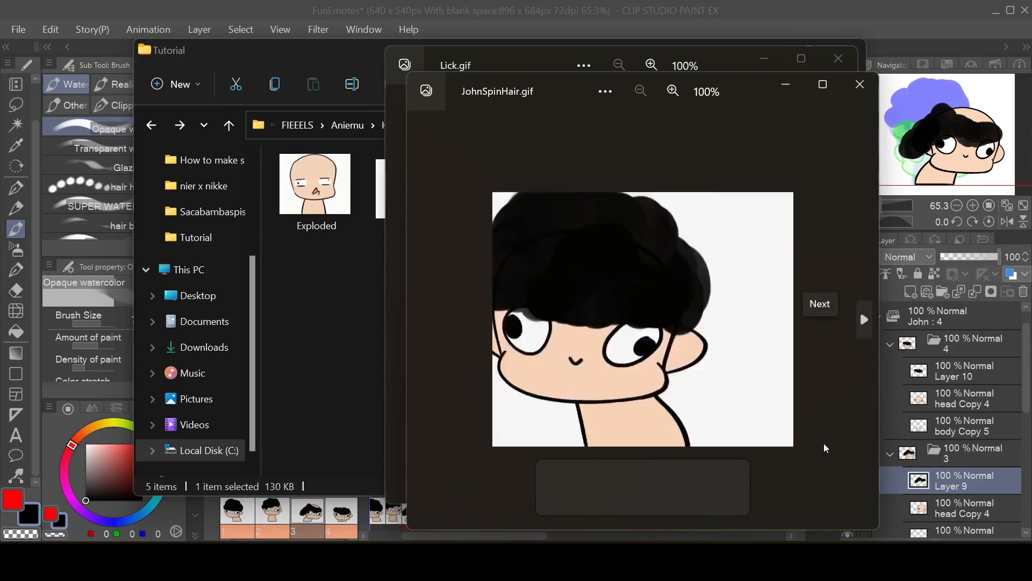
left_click(428, 322)
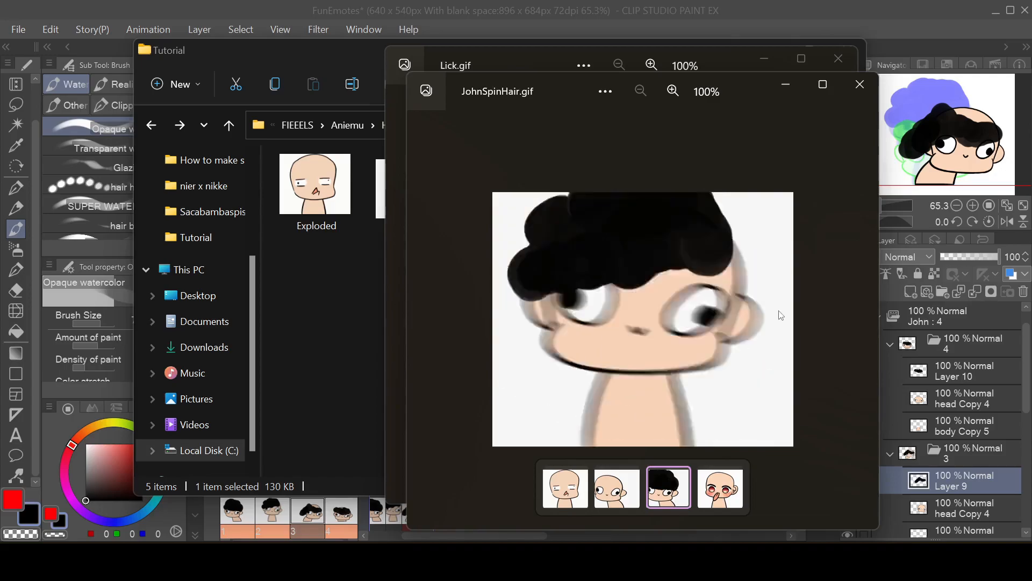
left_click_drag(745, 86, 722, 60)
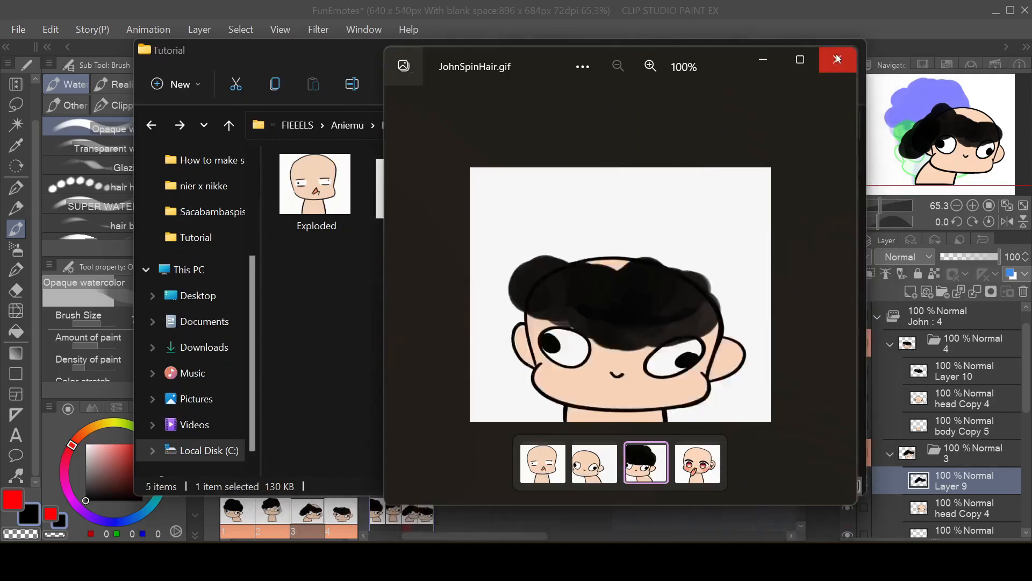
left_click(842, 293)
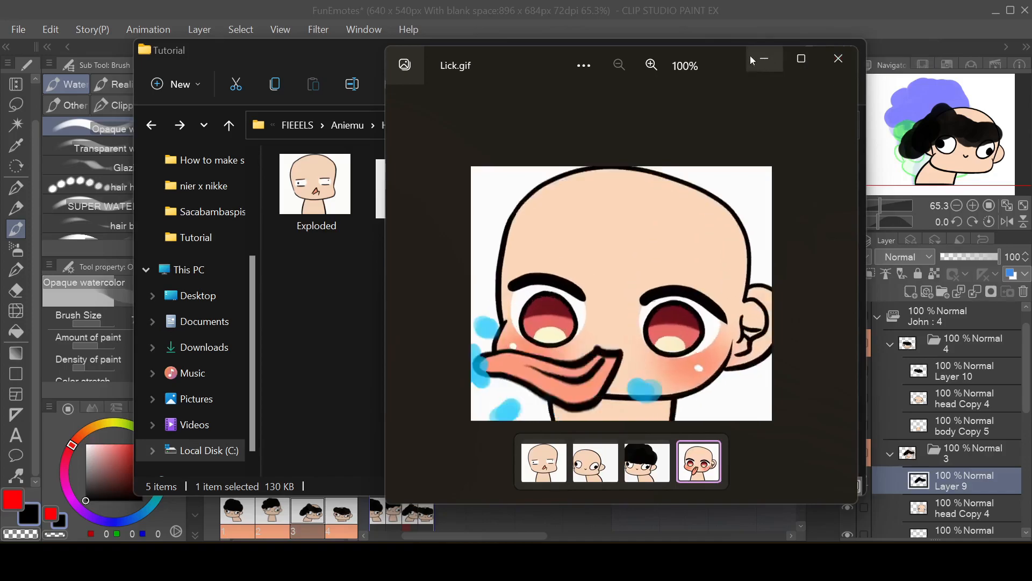
Step: Move the Lick.gif window aside, open JohnSpin.gif from the Tutorial folder and place it at the opposite side for comparison
left_click_drag(724, 56, 344, 34)
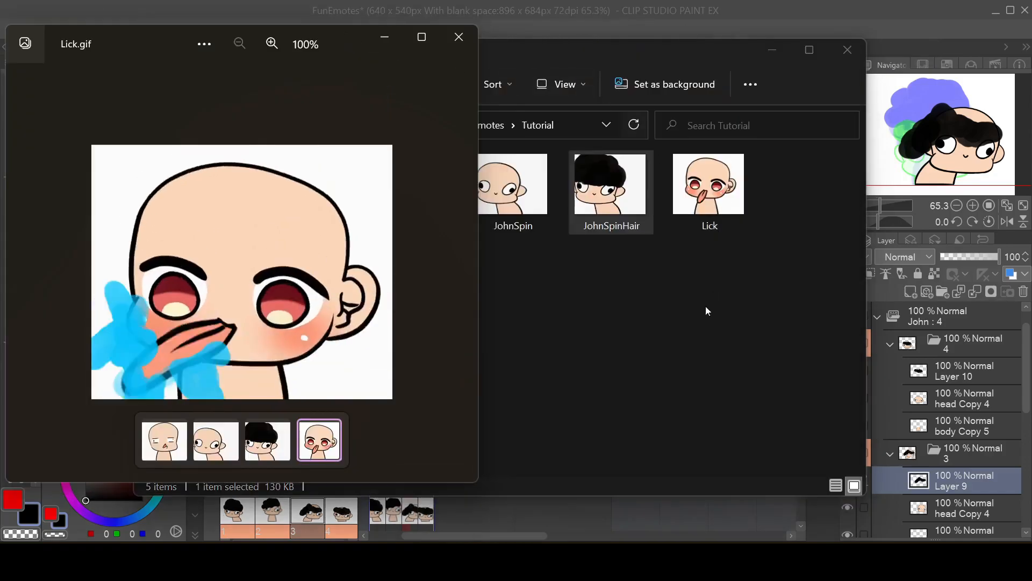
left_click(710, 303)
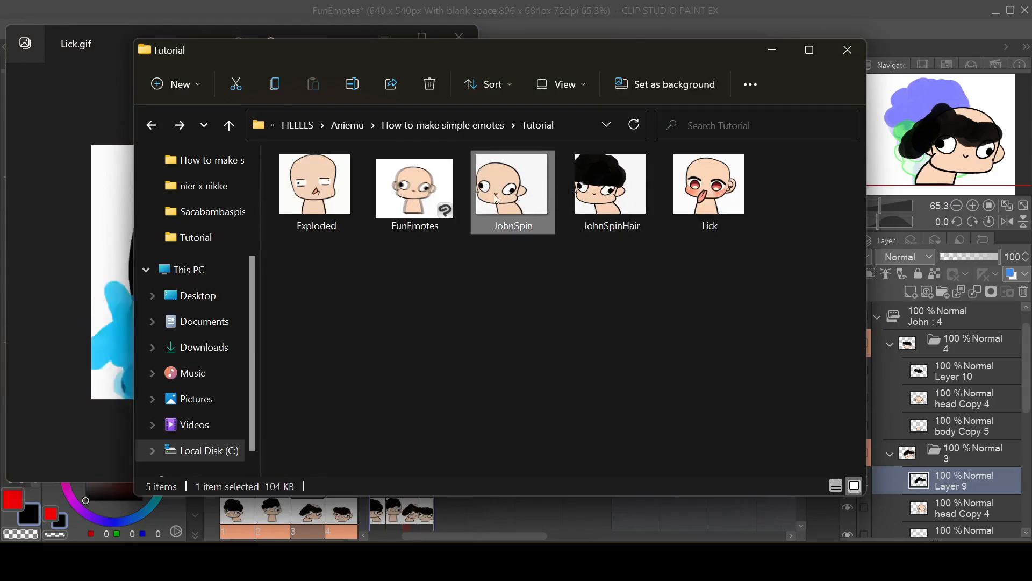
double_click(496, 199)
left_click(650, 268)
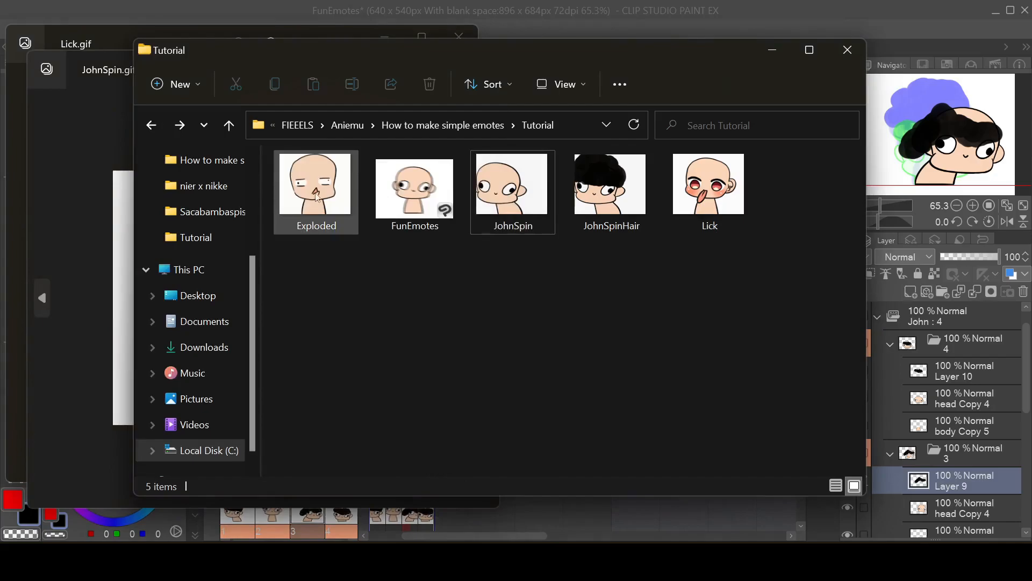
key("alt+Tab")
left_click(571, 242)
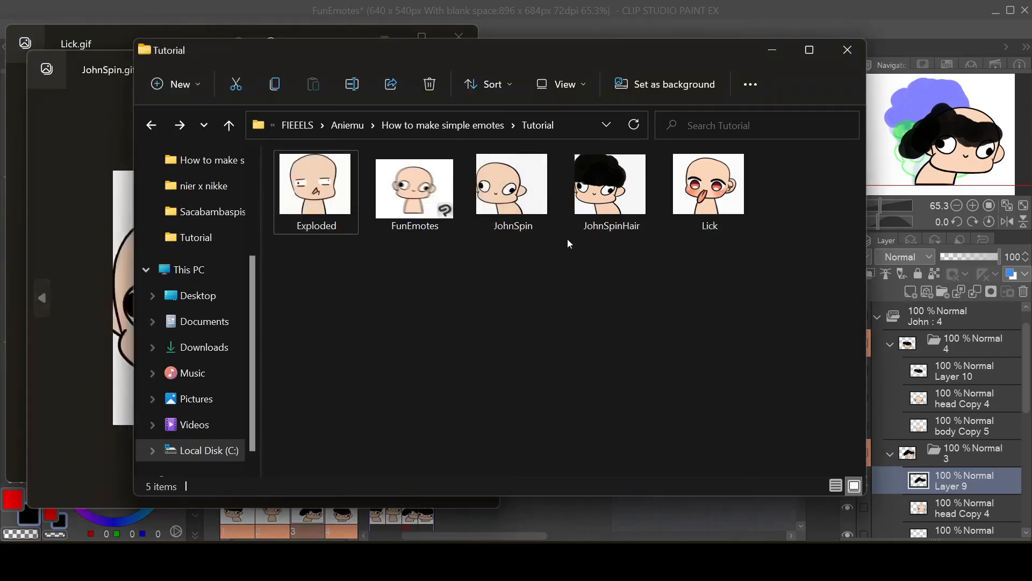
key("alt+Tab")
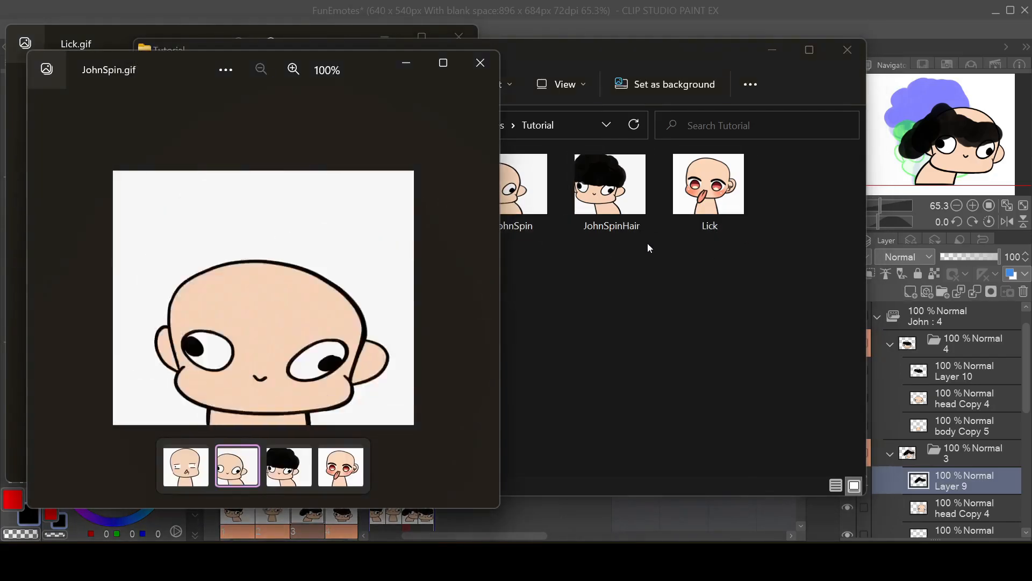
key("alt+Tab")
key("alt+Tab")
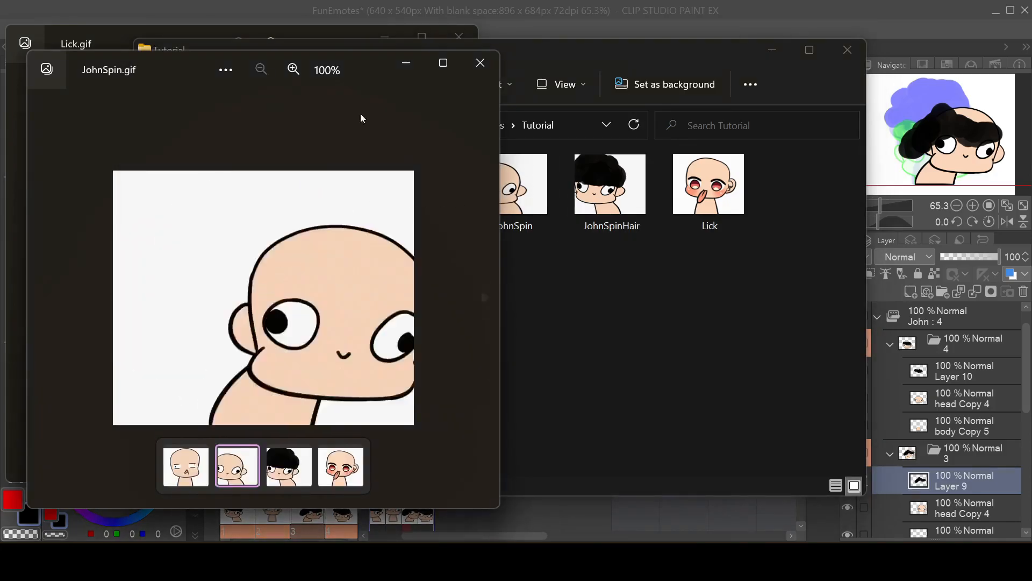
left_click_drag(160, 65, 627, 40)
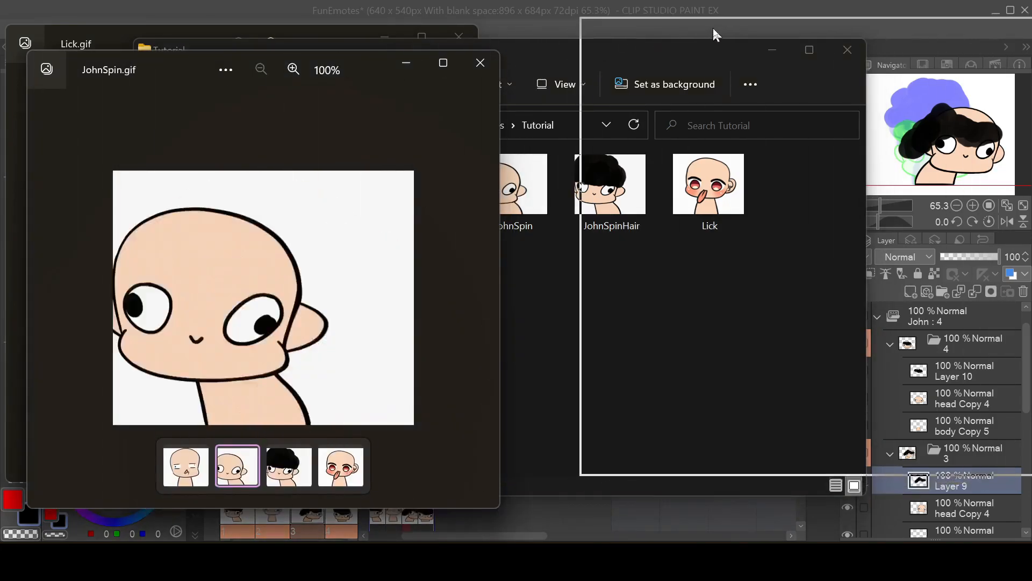
left_click_drag(712, 33, 715, 35)
Step: Close the duplicate Exploded.gif window, then narrow the remaining one and place it between Lick.gif and JohnSpin.gif
left_click_drag(167, 65, 365, 47)
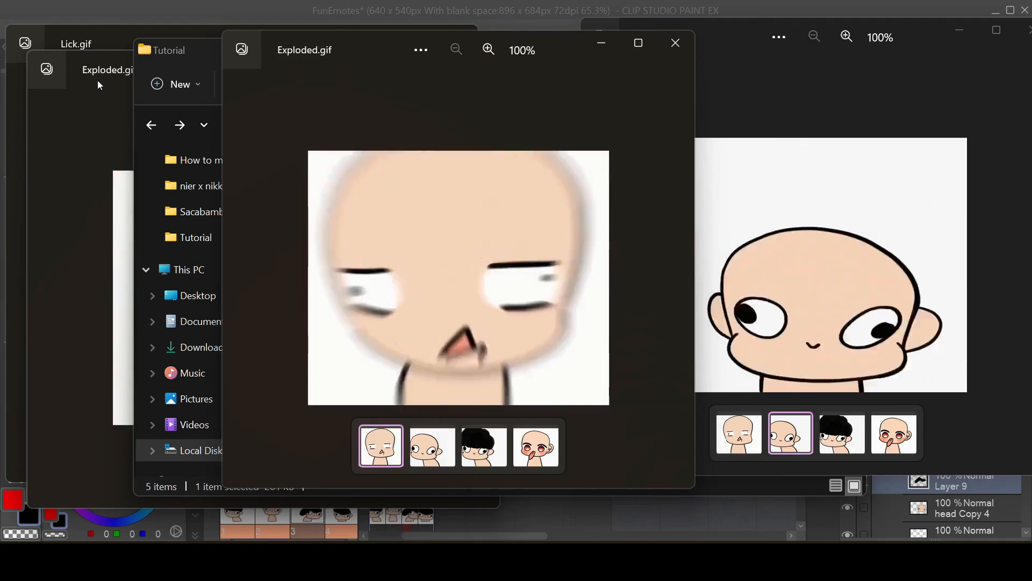
left_click(97, 80)
left_click(476, 64)
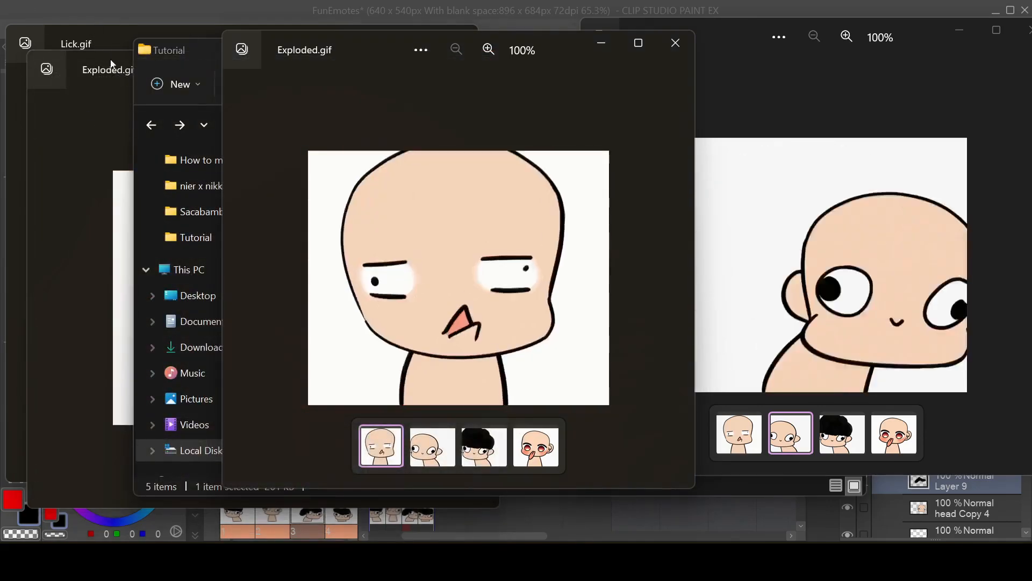
left_click(112, 65)
left_click(111, 36)
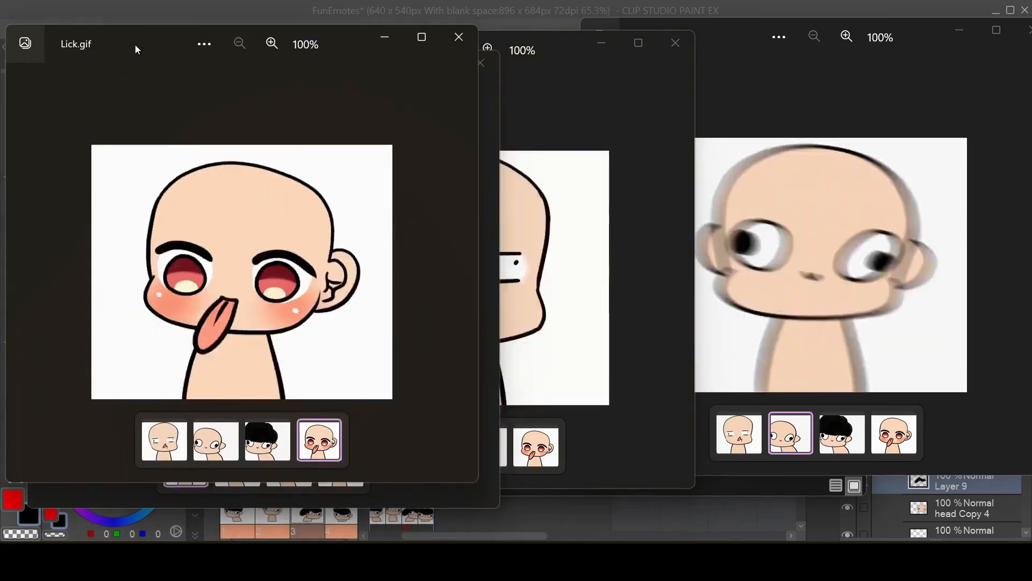
left_click(491, 134)
left_click(481, 63)
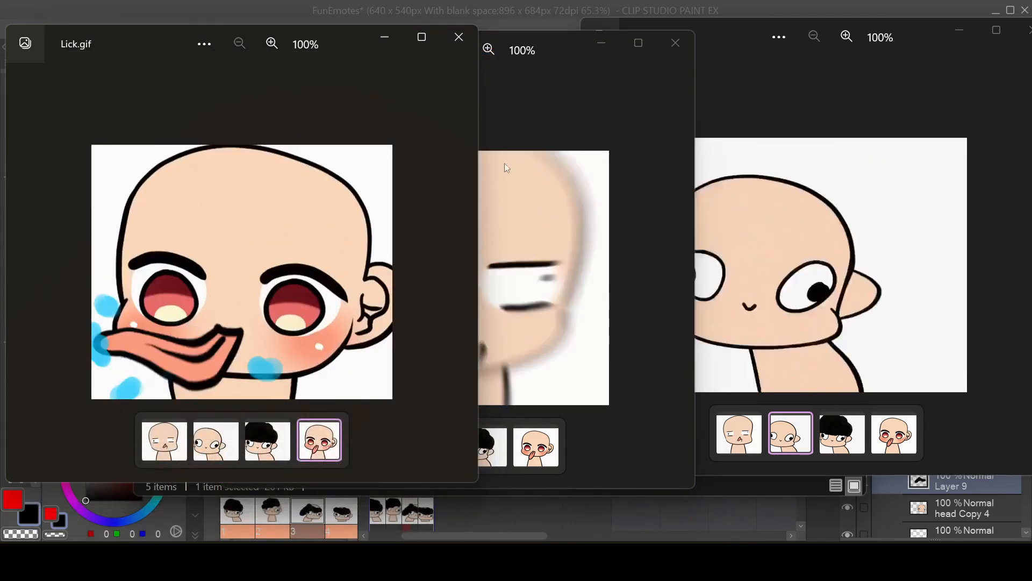
left_click(554, 131)
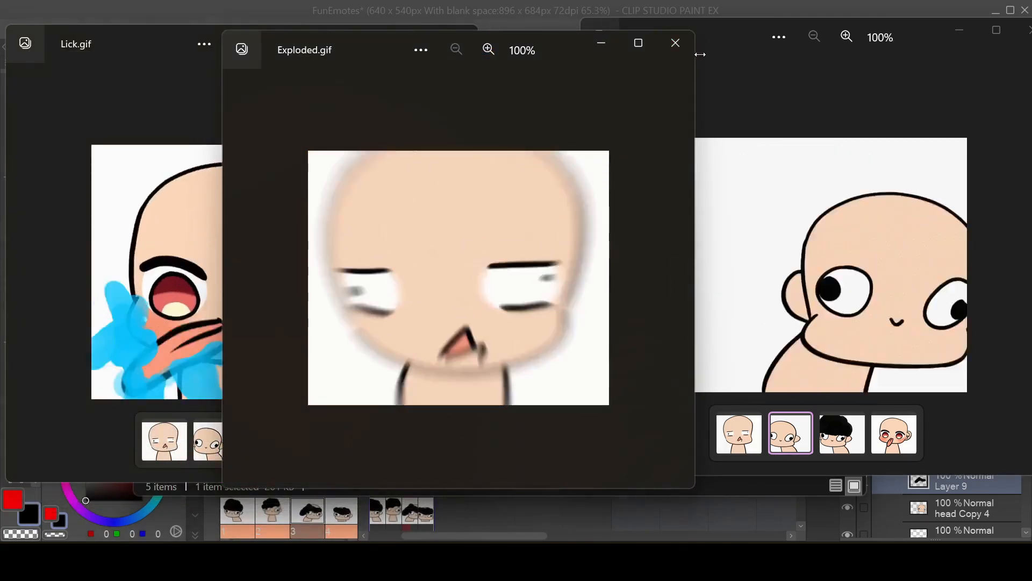
left_click_drag(693, 62, 562, 79)
left_click_drag(436, 43, 582, 28)
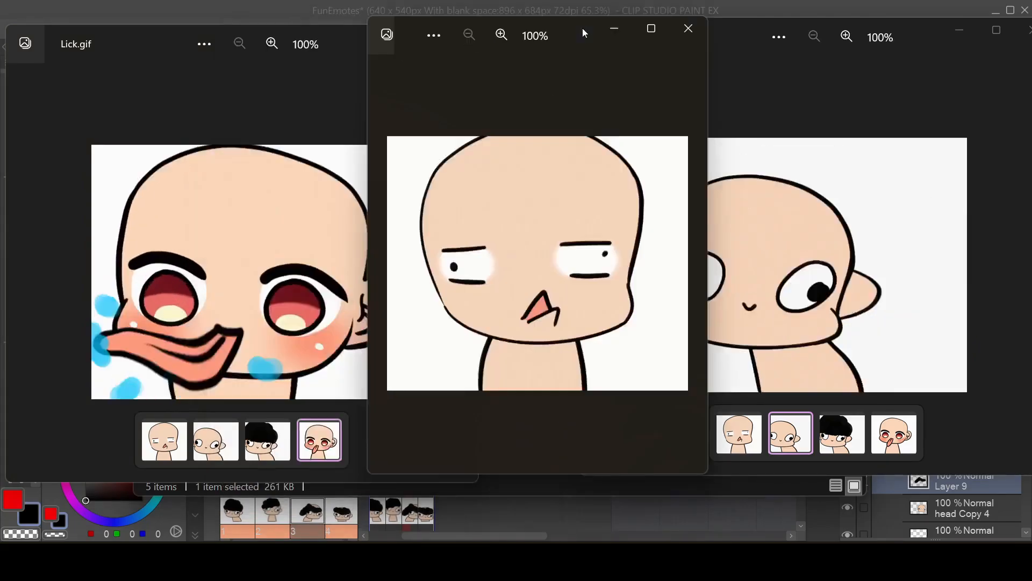